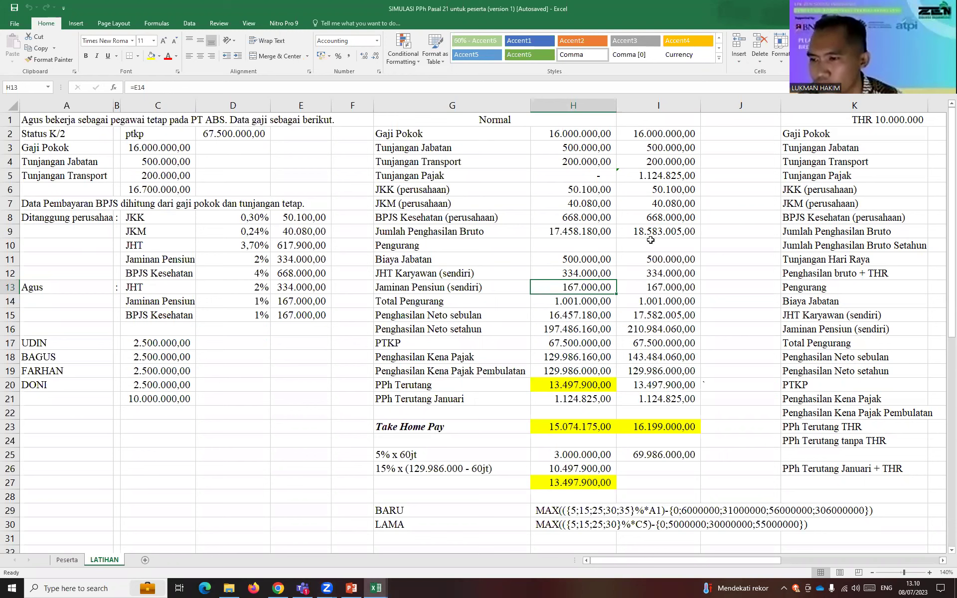
Narrow spacer column J so the THR section sits closer to the salary data
left_click(630, 214)
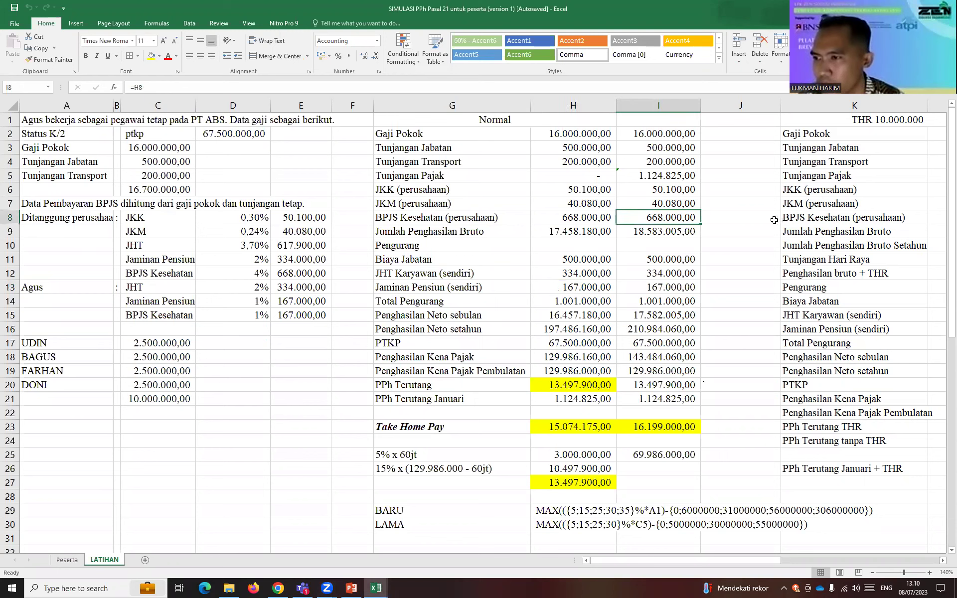
left_click(677, 119)
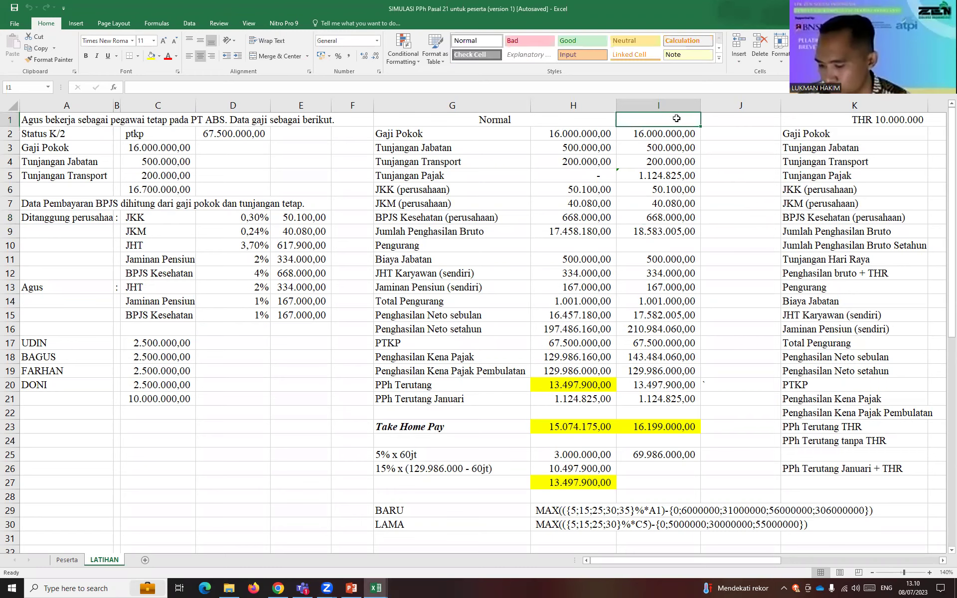
key("Right")
left_click(801, 118)
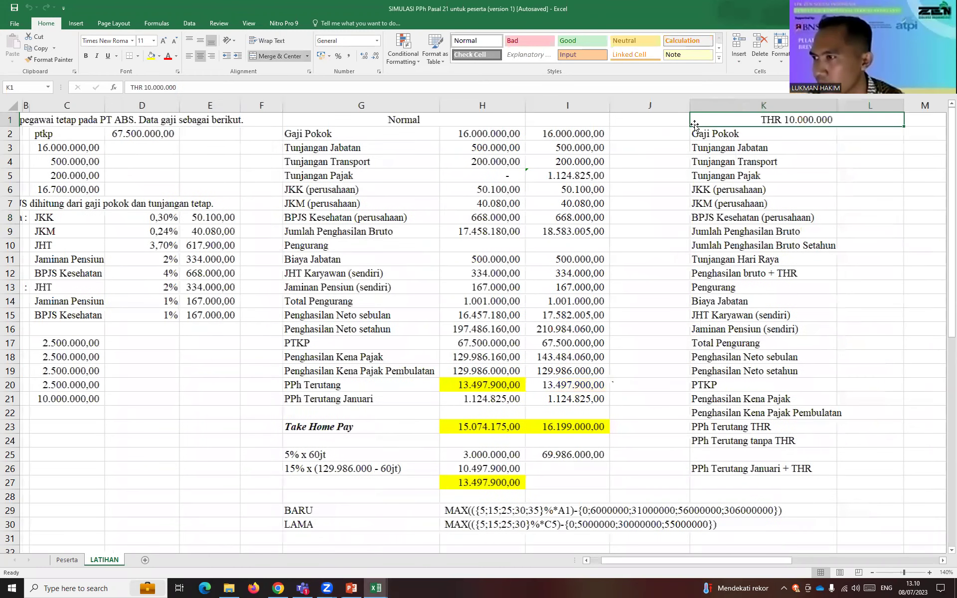
key("Right")
key("Down")
left_click(794, 136)
scroll(794, 136, "right", 3)
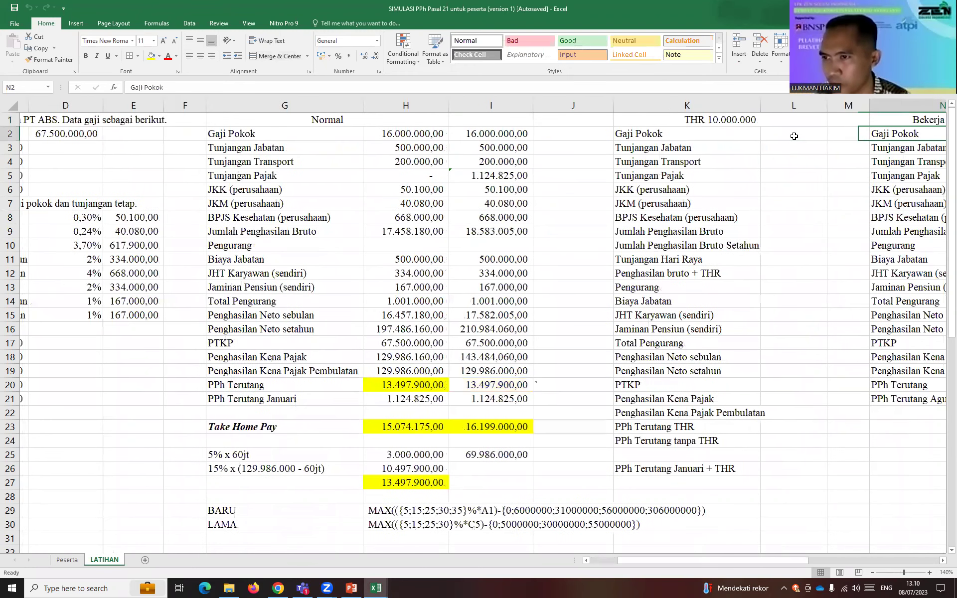
key("Home")
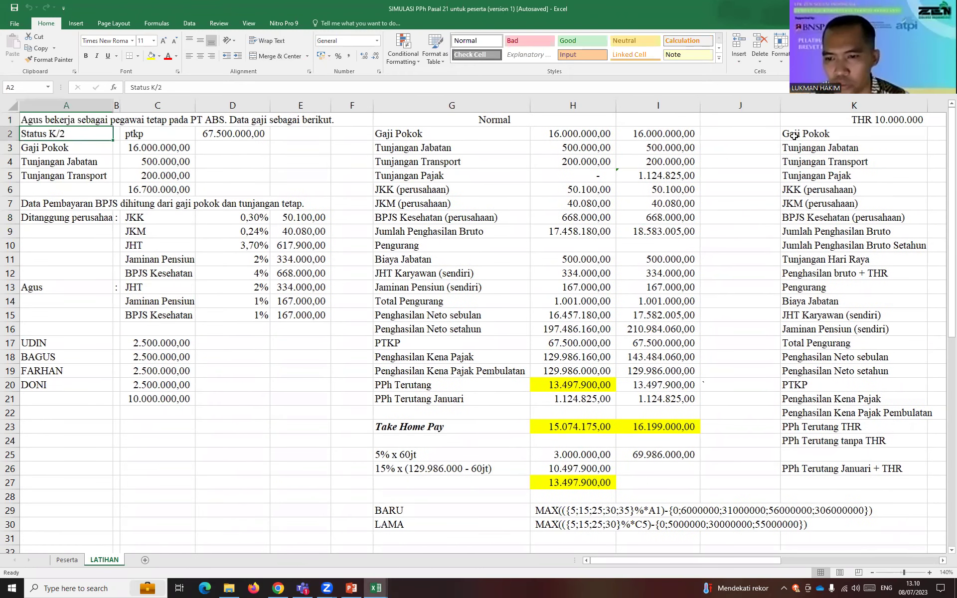
key("Right")
key("Right")
key("Right")
key("Right")
key("Right")
key("Right")
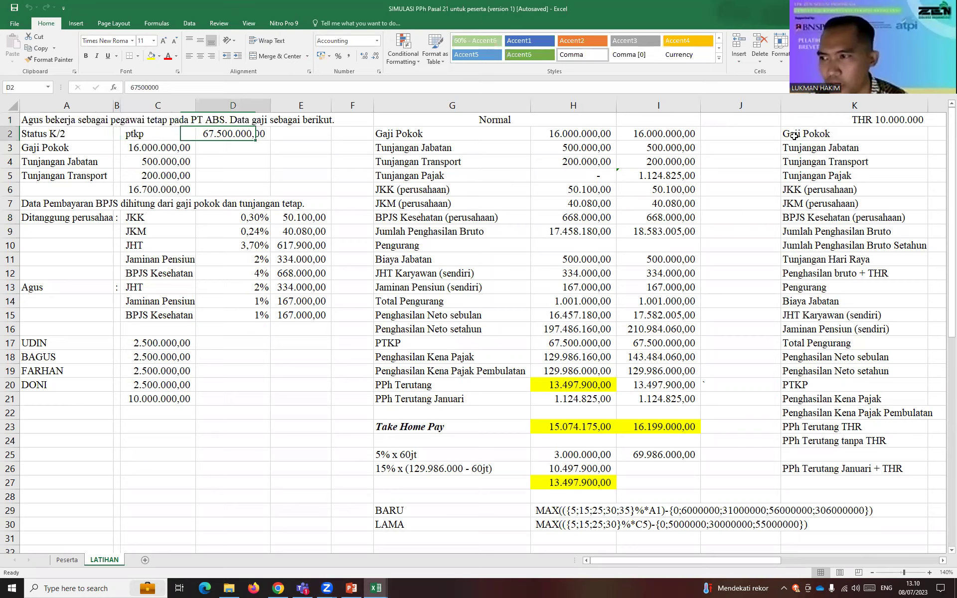
key("Right")
key("Right")
key("Right")
key("Right")
key("Right")
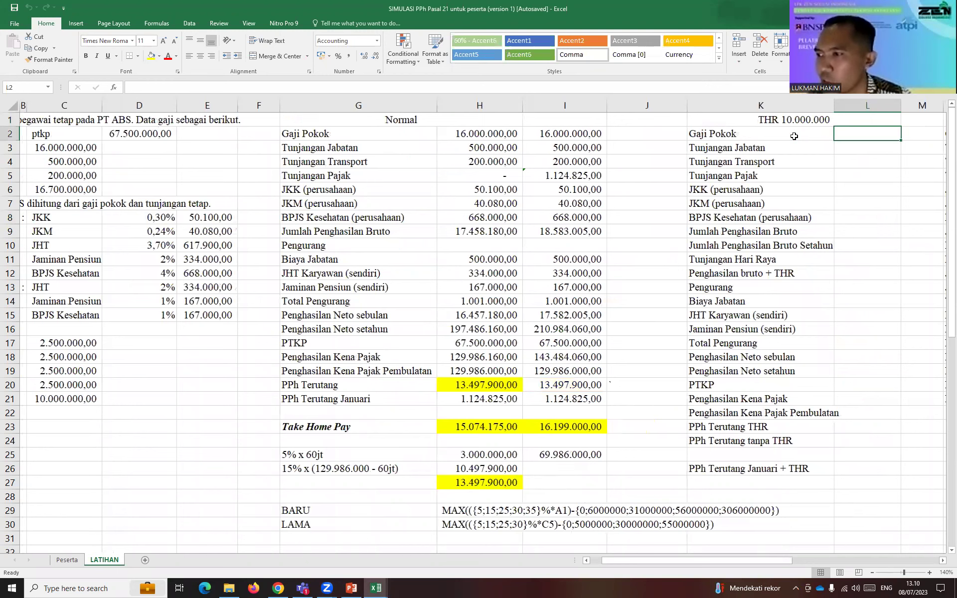
left_click(757, 149)
left_click_drag(688, 106, 629, 110)
left_click(667, 176)
Link Gaji Pokok, Tunjangan Jabatan, Transport and Pajak into L2:L5 via =H references, widening column L
left_click(806, 136)
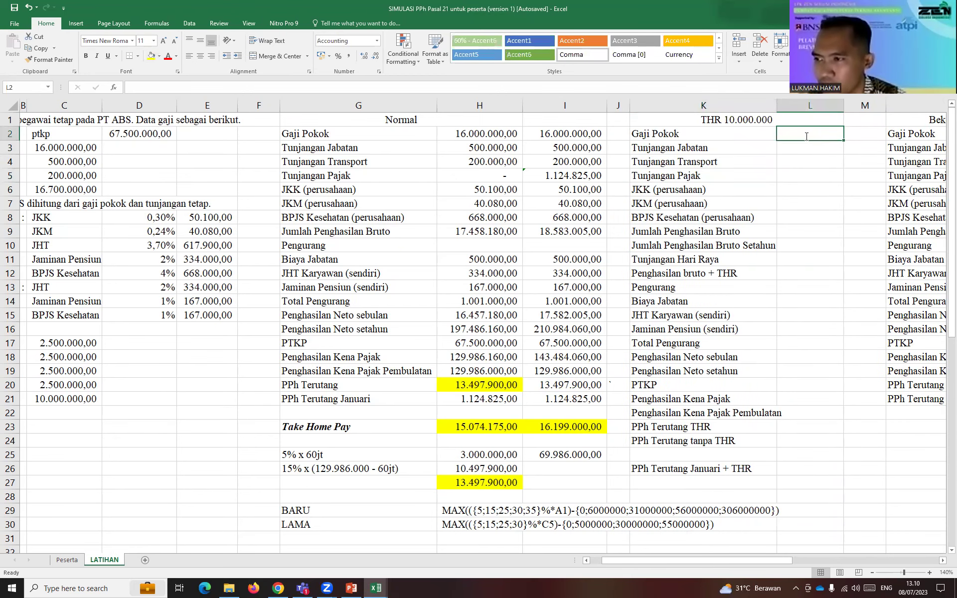
type("=")
left_click(487, 135)
key("Return")
left_click_drag(844, 105, 852, 105)
type("=")
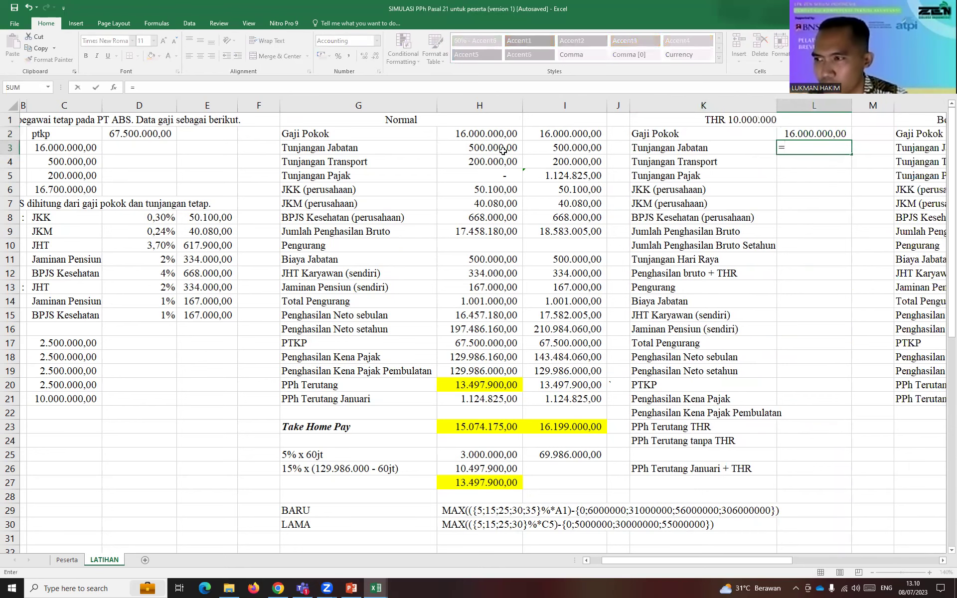
left_click(504, 149)
key("Return")
type("=")
left_click(504, 163)
key("Return")
type("=")
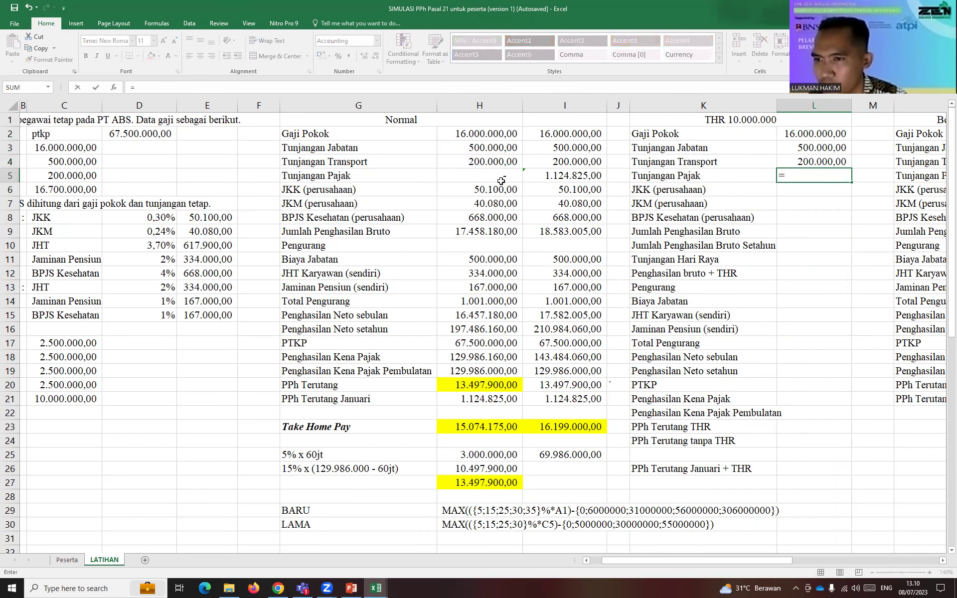
left_click(503, 175)
key("Return")
Link the JKK, JKM and BPJS Kesehatan company amounts into L6:L8
type("=")
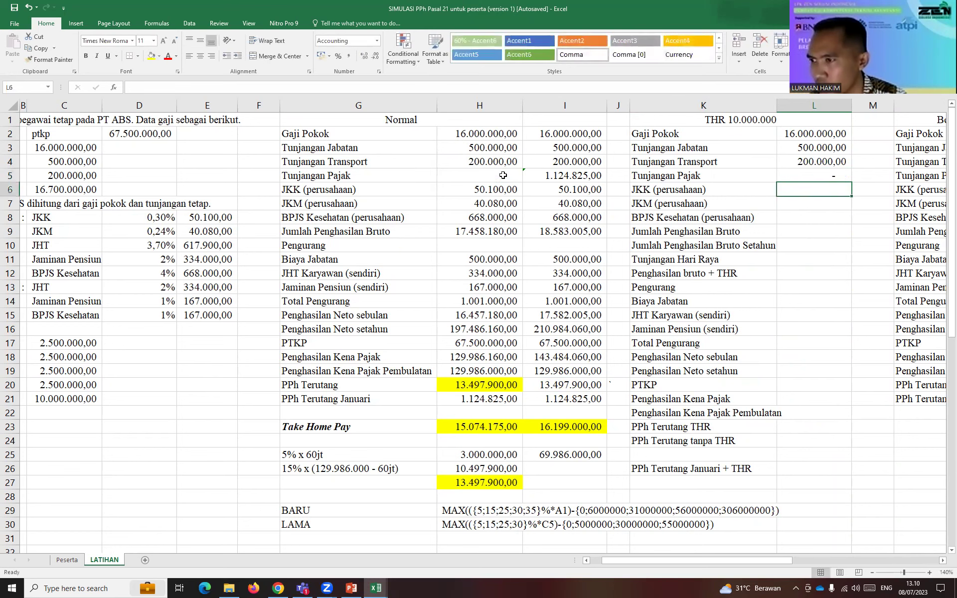
left_click(494, 187)
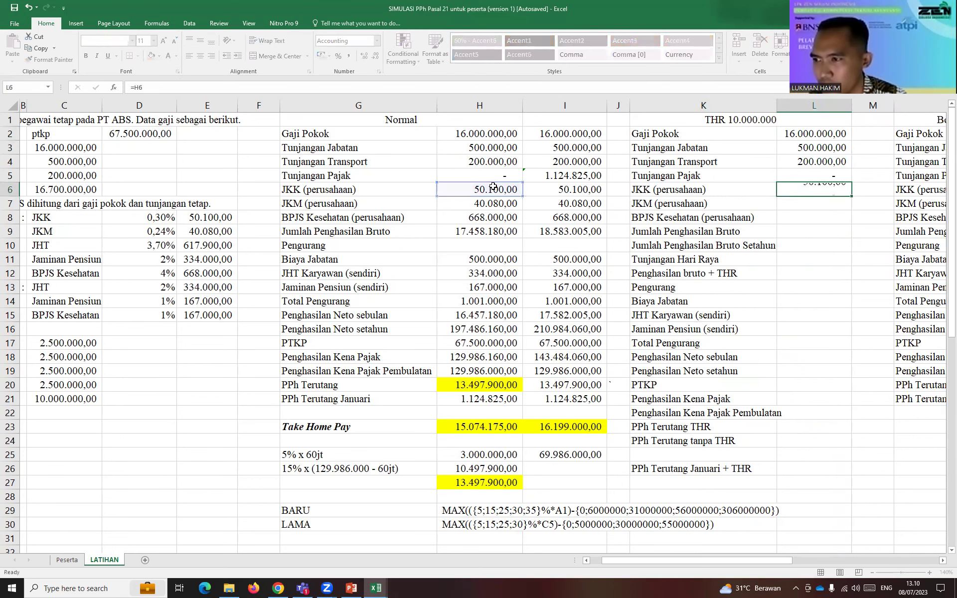
key("Return")
type("=")
left_click(493, 204)
key("Return")
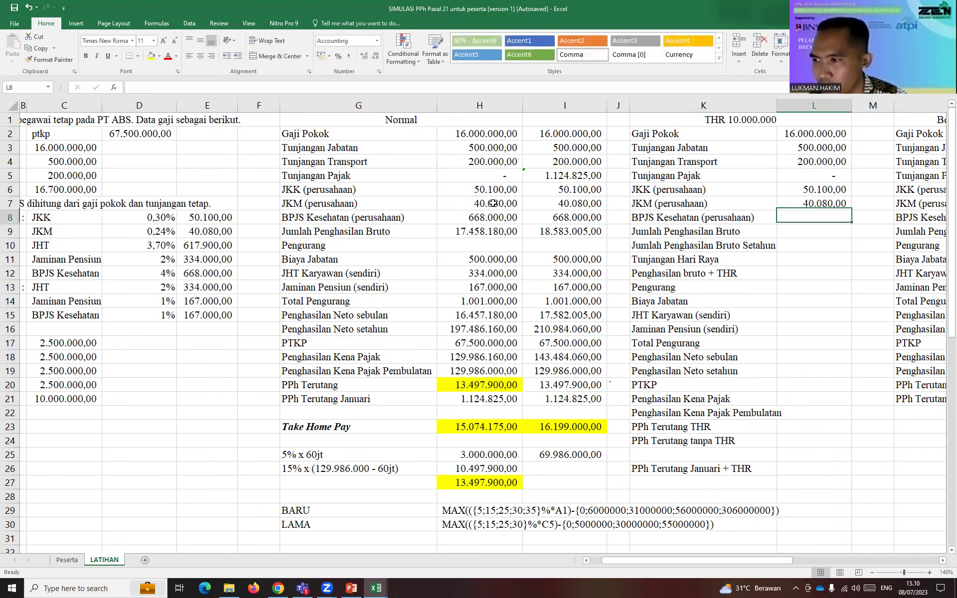
type("=")
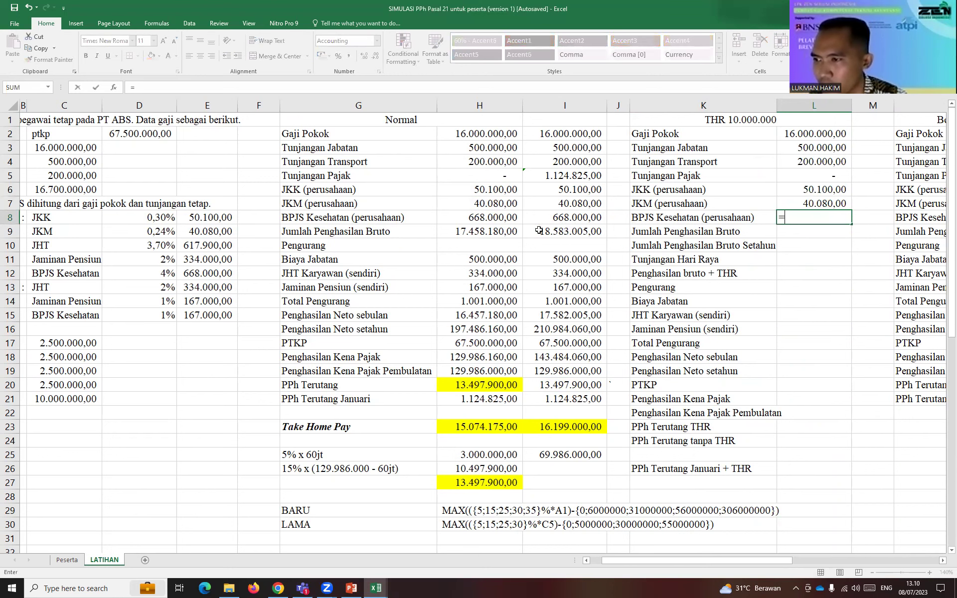
left_click(487, 218)
key("Return")
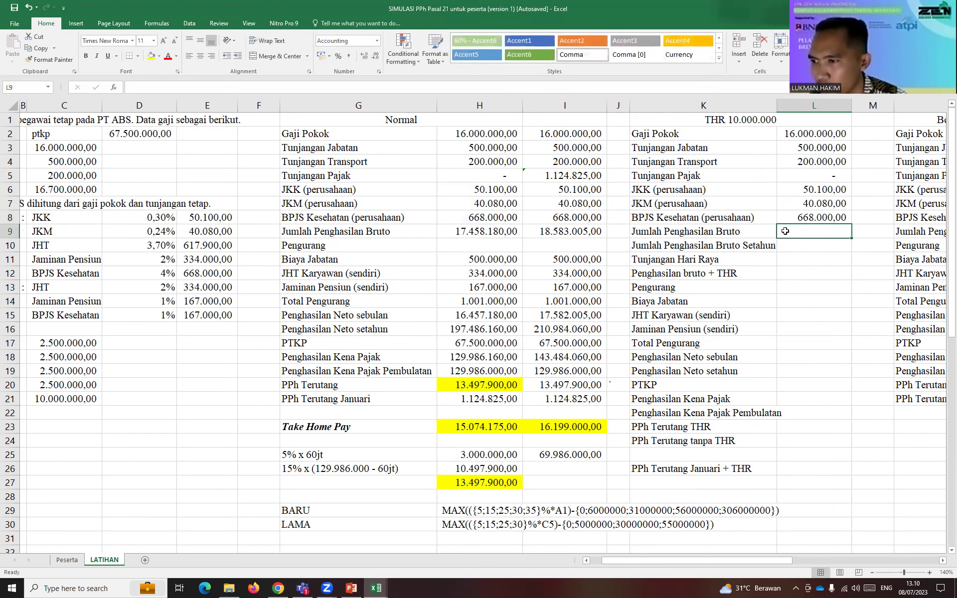
AutoSum L9 for Jumlah Penghasilan Bruto of 17.458.180,00 and widen column K
left_click(733, 232)
left_click(793, 233)
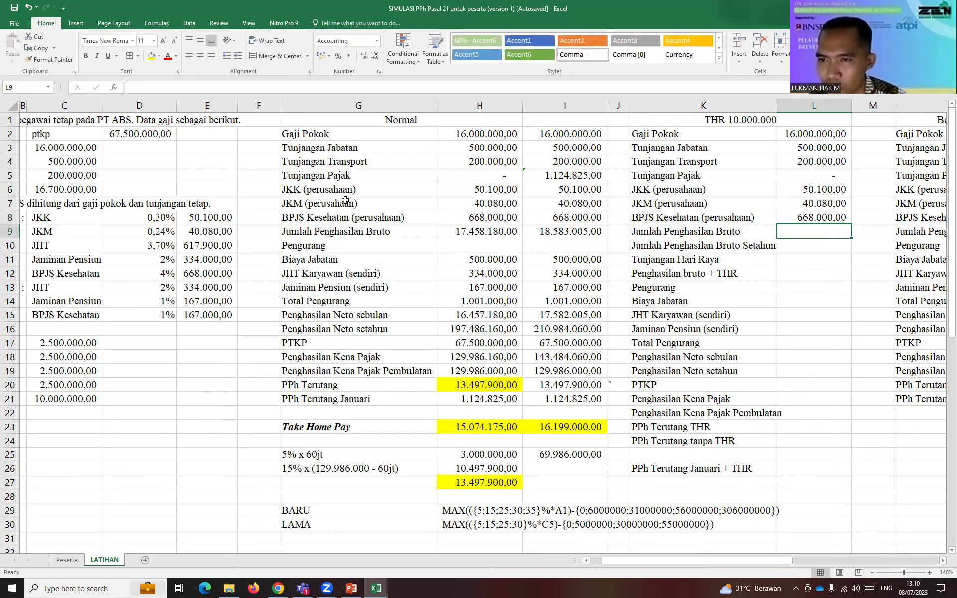
key("alt+equal")
key("Return")
left_click_drag(777, 105, 782, 105)
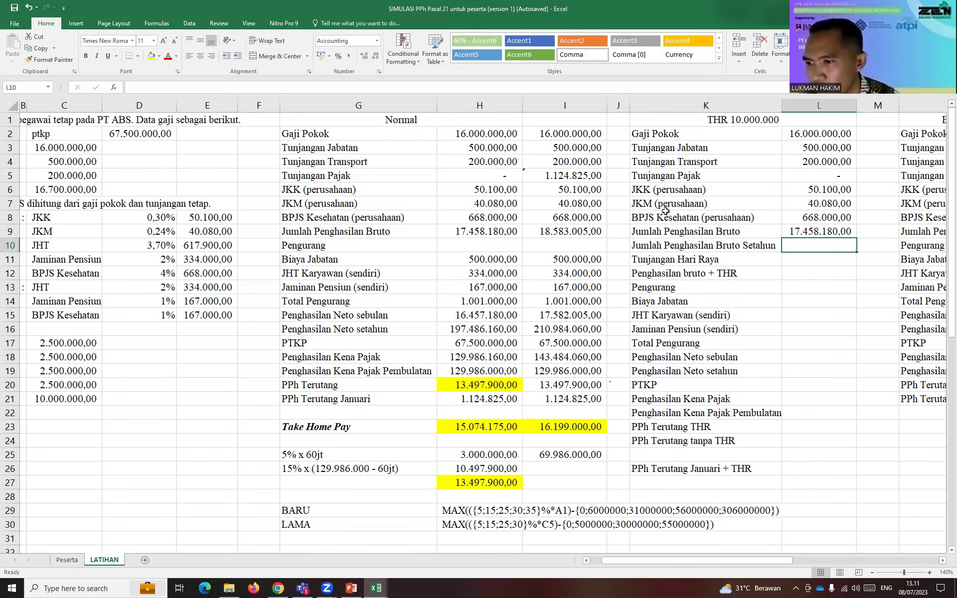
left_click(731, 119)
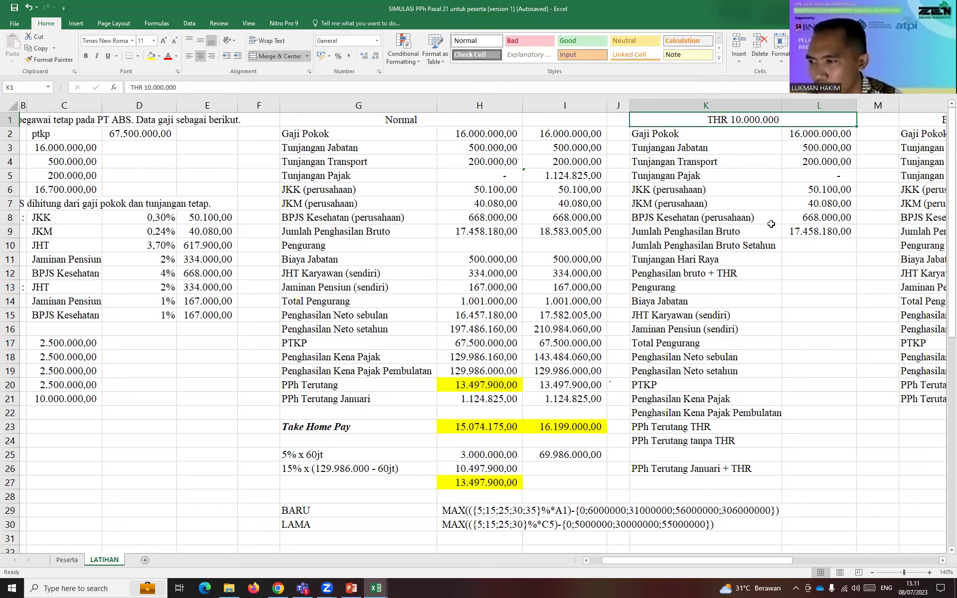
left_click(731, 246)
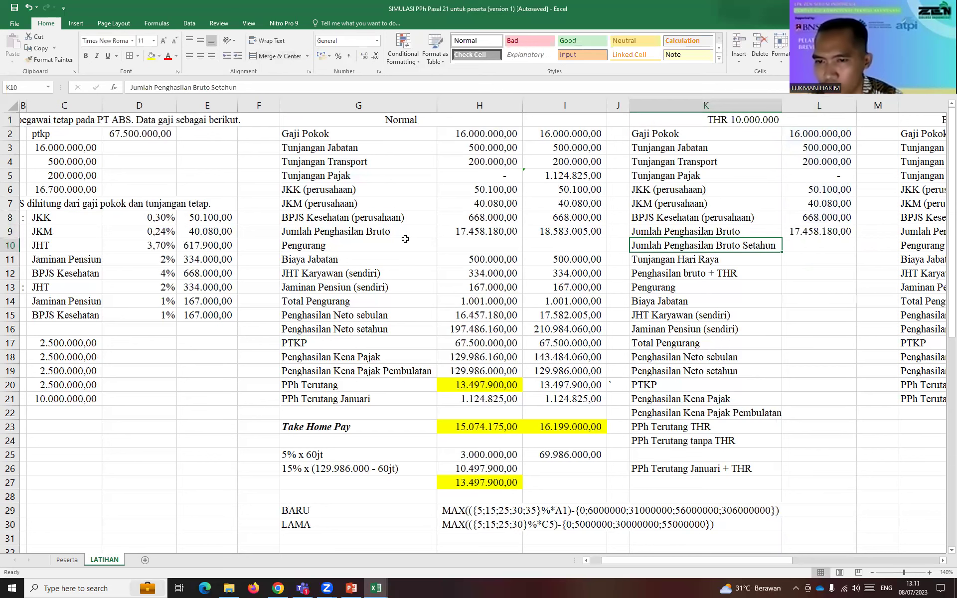
left_click(382, 244)
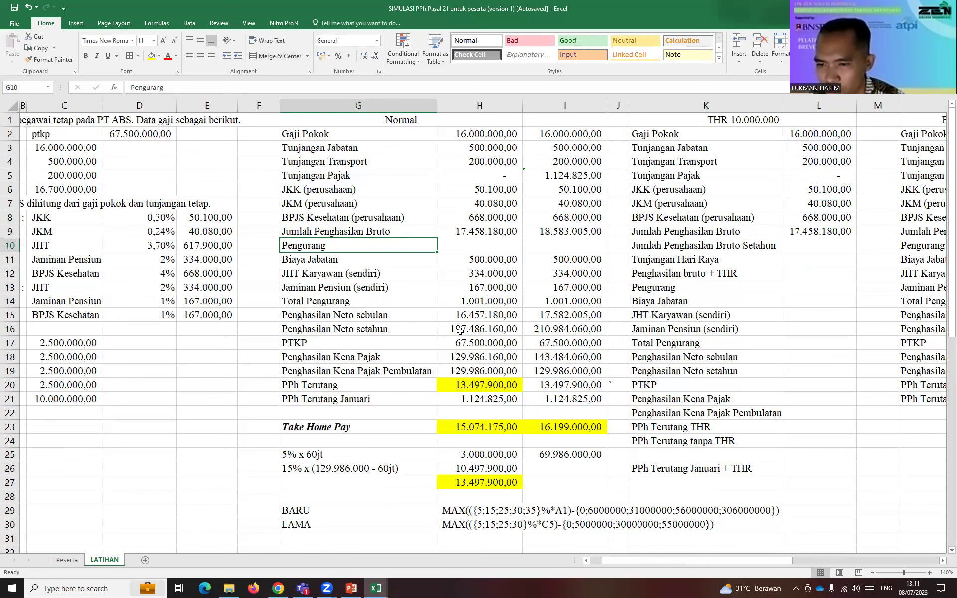
left_click(472, 317)
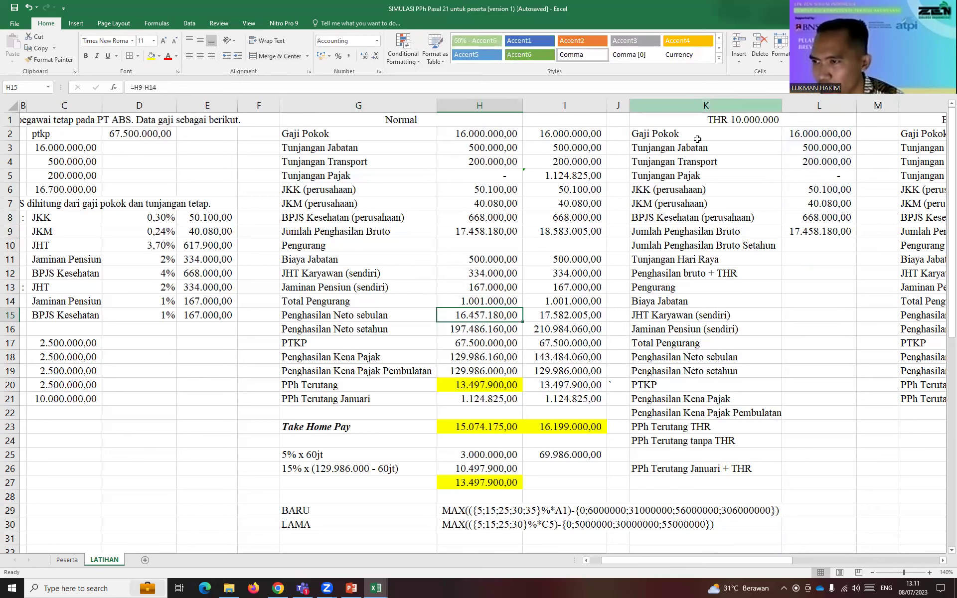
left_click(682, 249)
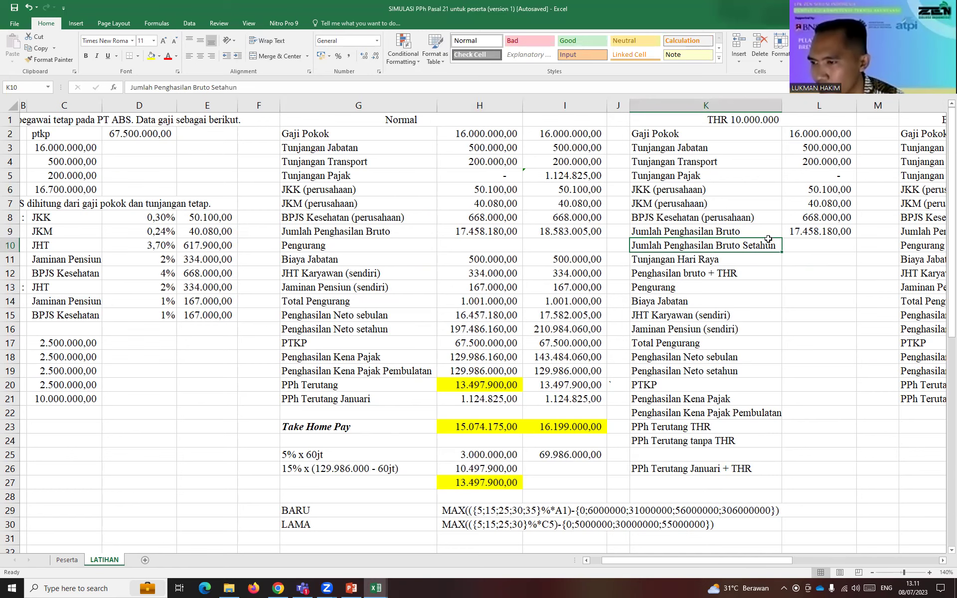
left_click(792, 246)
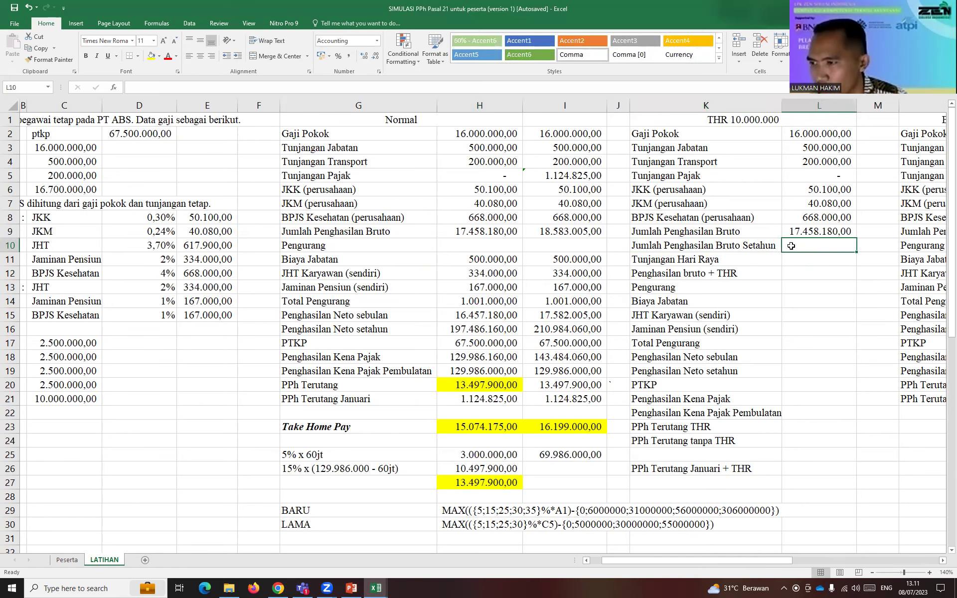
Enter annual gross income as 12 times the monthly total, and THR of 10.000.000 in L11
type("=12")
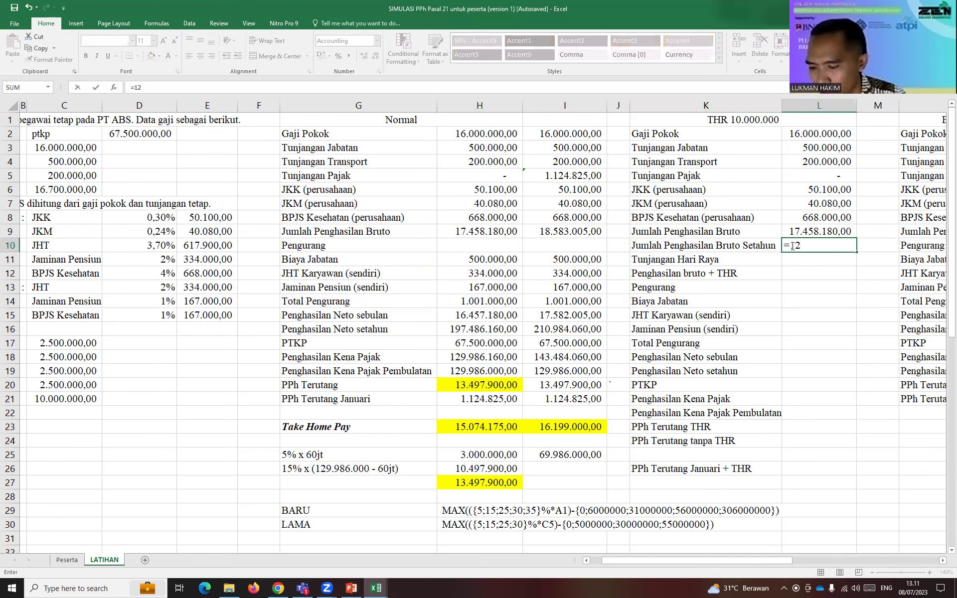
type("*")
left_click(800, 232)
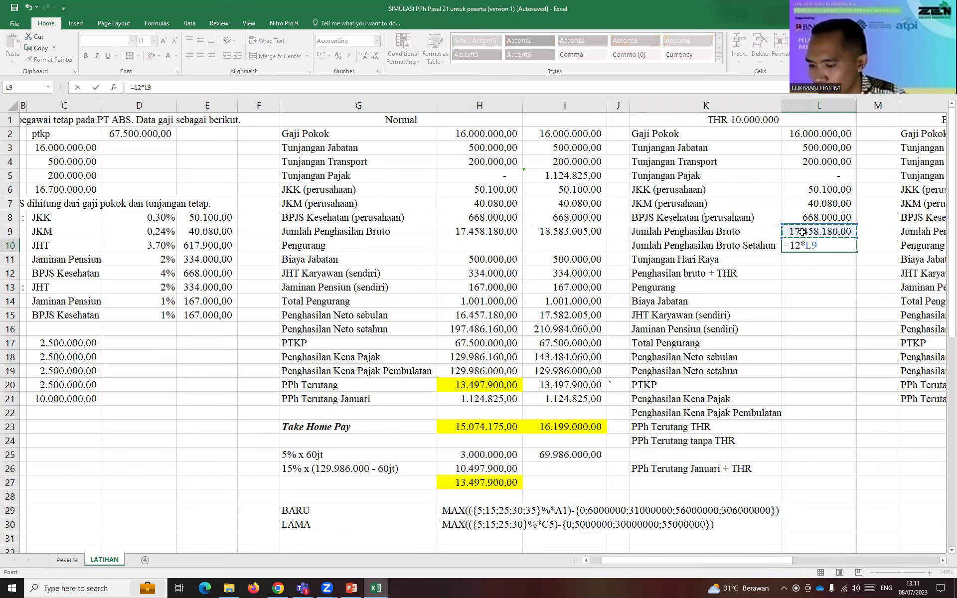
key("Return")
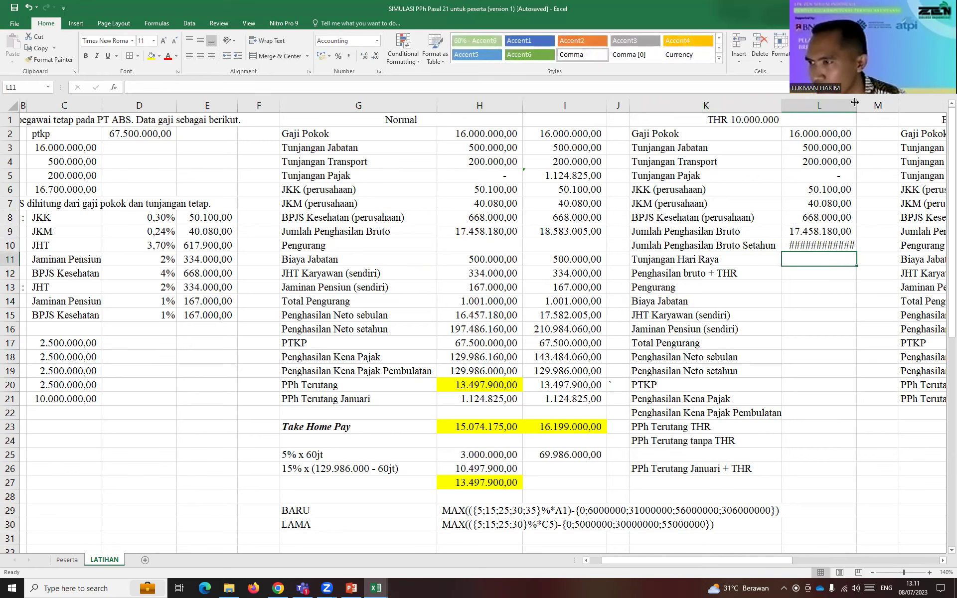
double_click(857, 105)
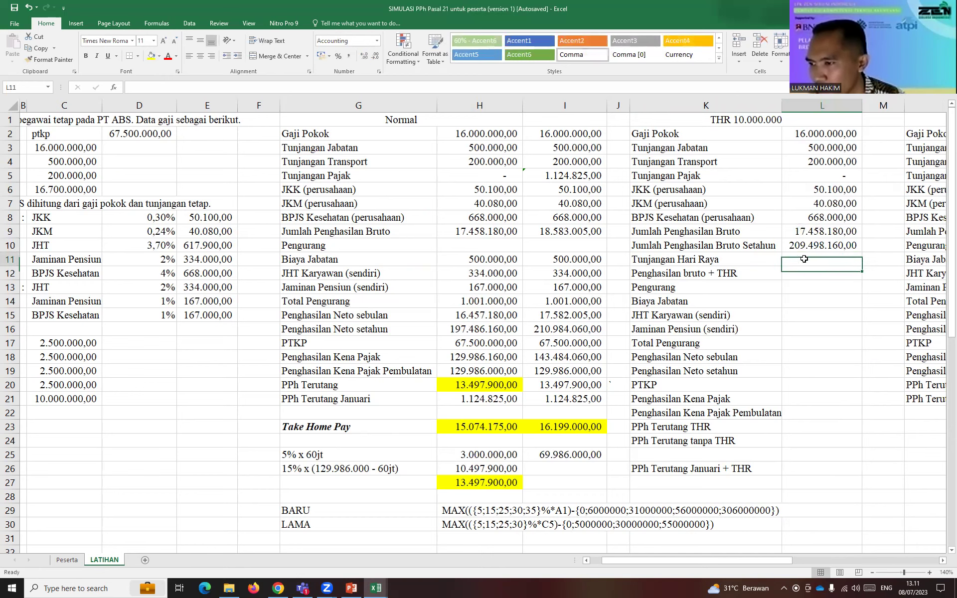
type("10000000")
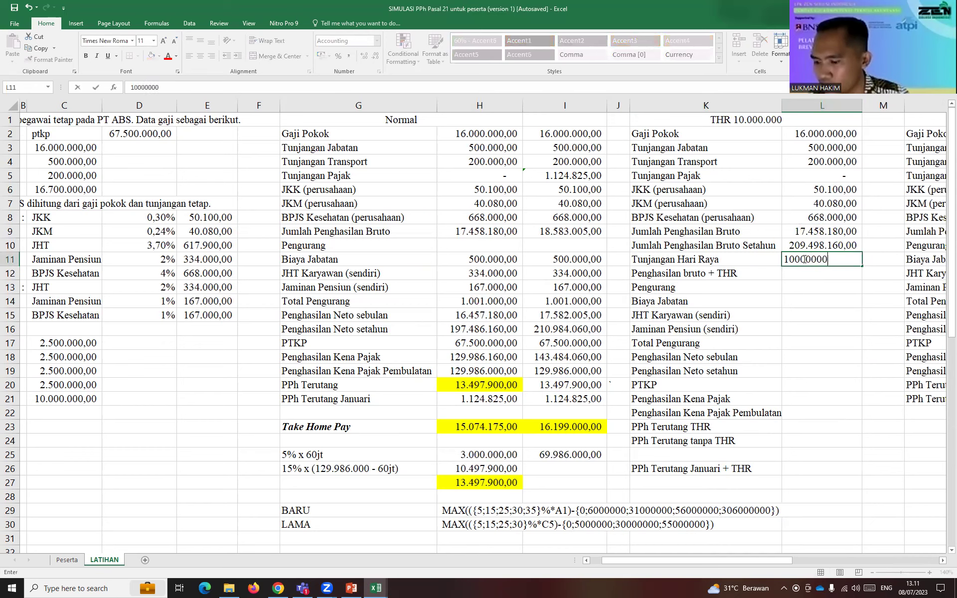
key("Return")
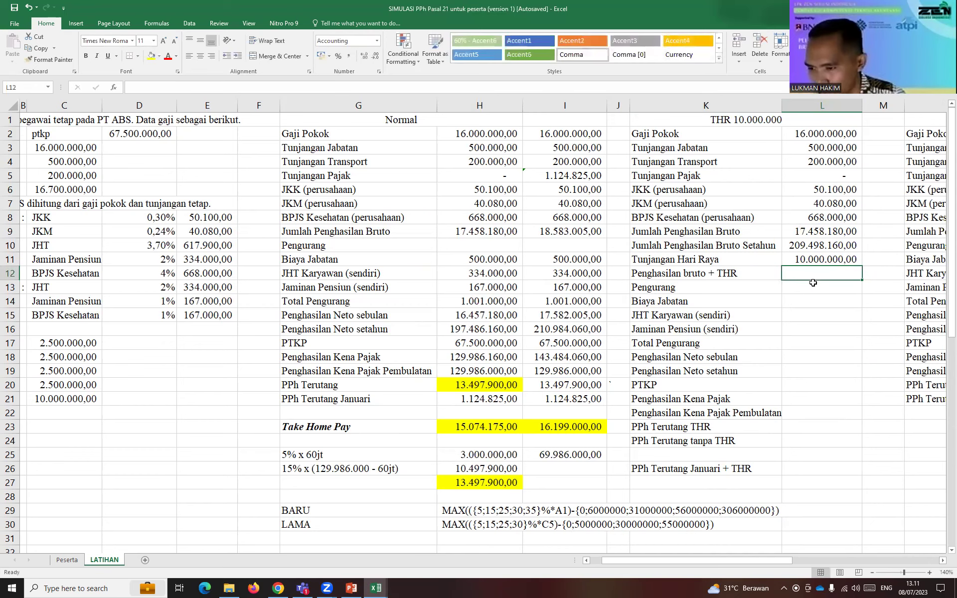
Set L12 to =L10+L11, giving Penghasilan bruto + THR of 219.498.160,00
type("=")
left_click(814, 245)
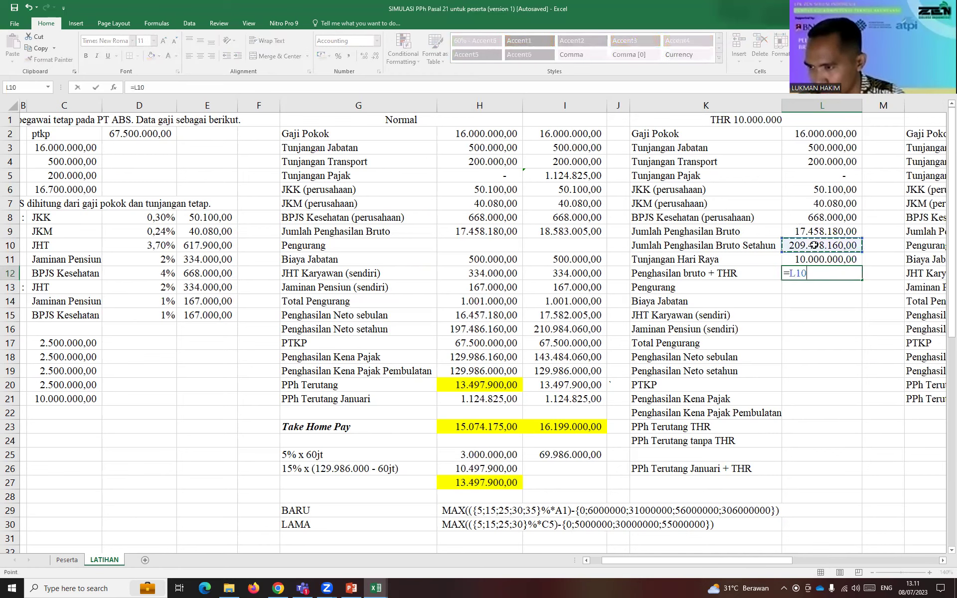
type("+")
left_click(809, 258)
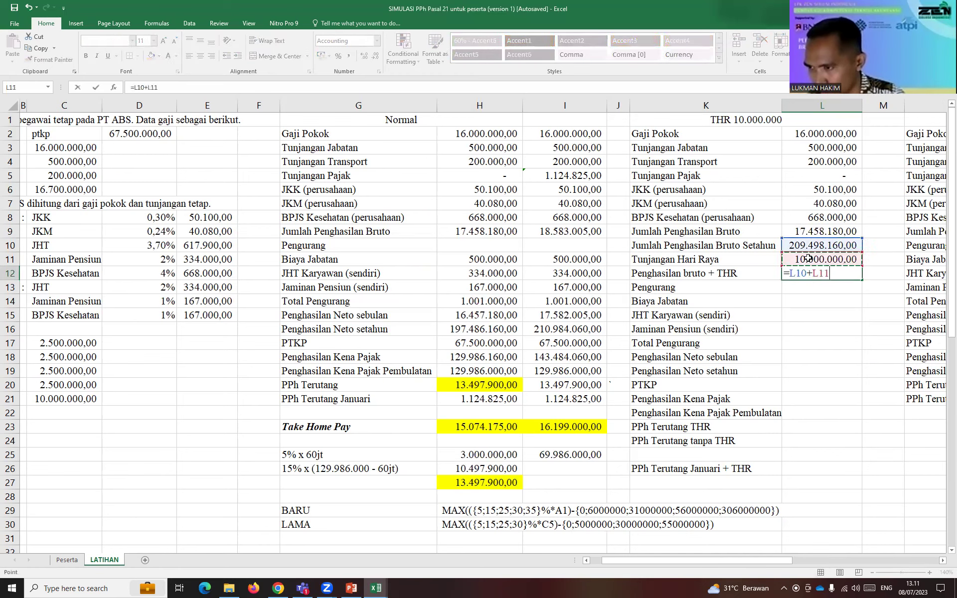
key("Return")
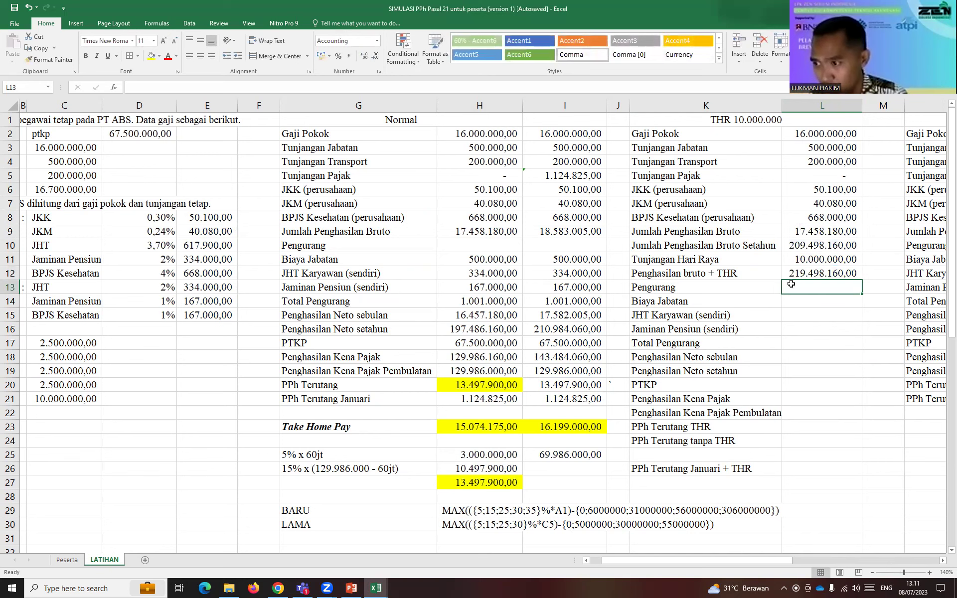
left_click(800, 300)
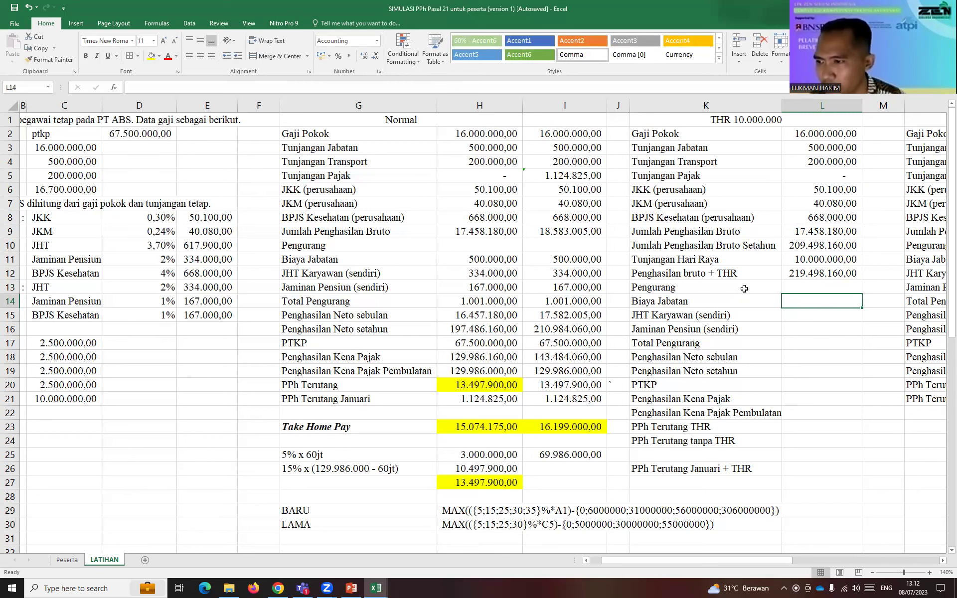
Annualise Biaya Jabatan, JHT and pension (=H11*12, =H12*12, =H13*12) into L14:L16
left_click_drag(816, 244, 815, 267)
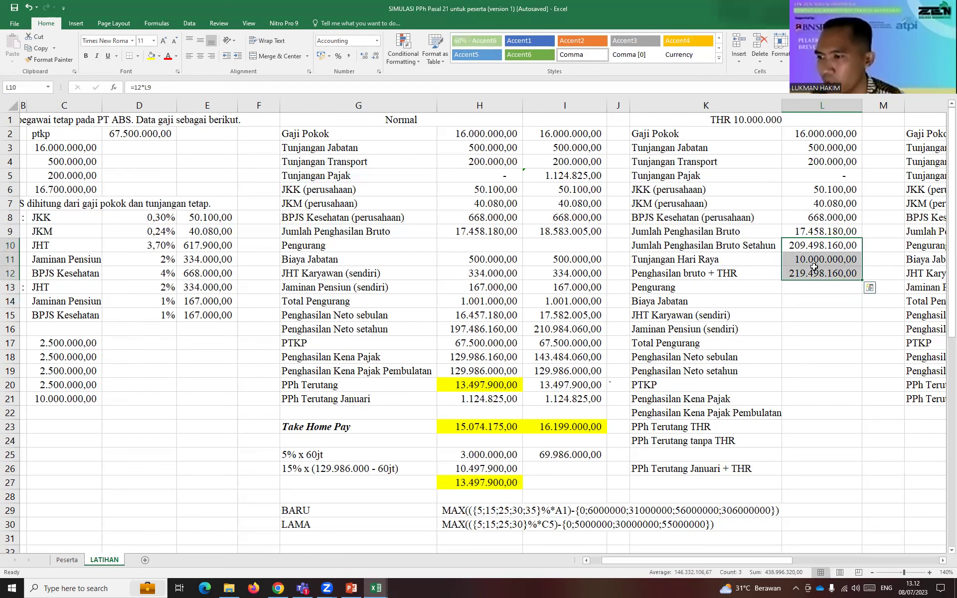
left_click(695, 302)
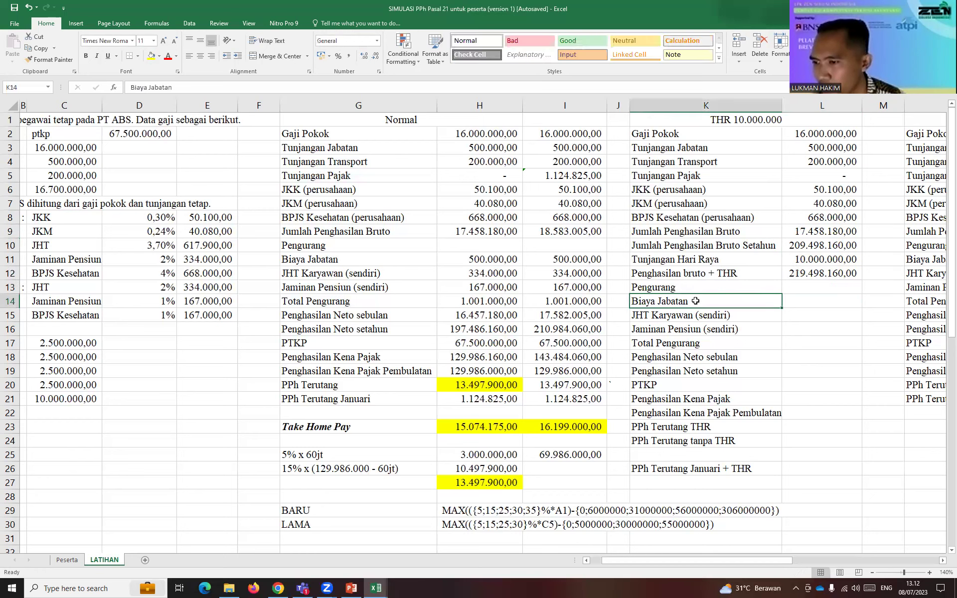
left_click(801, 300)
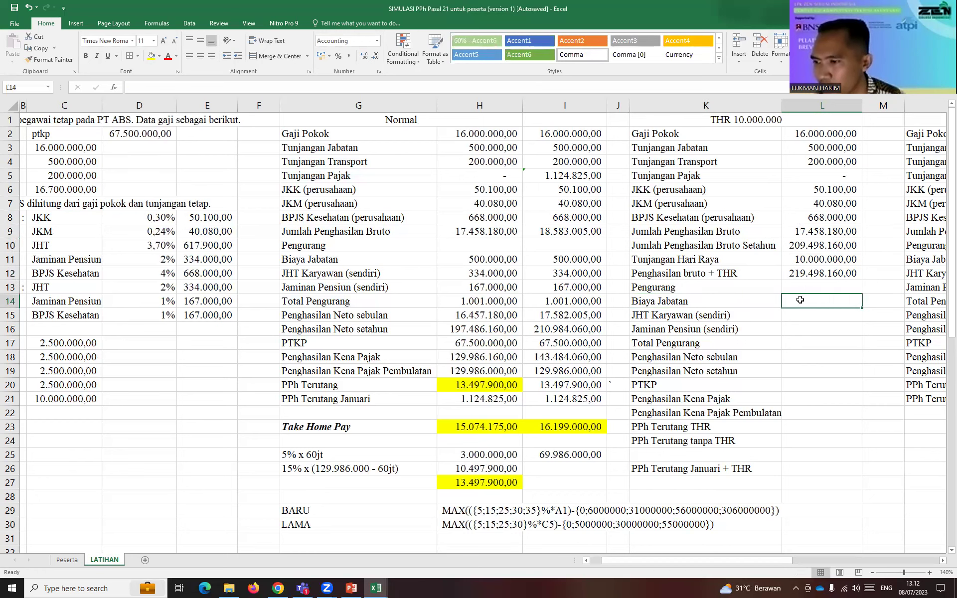
type("=")
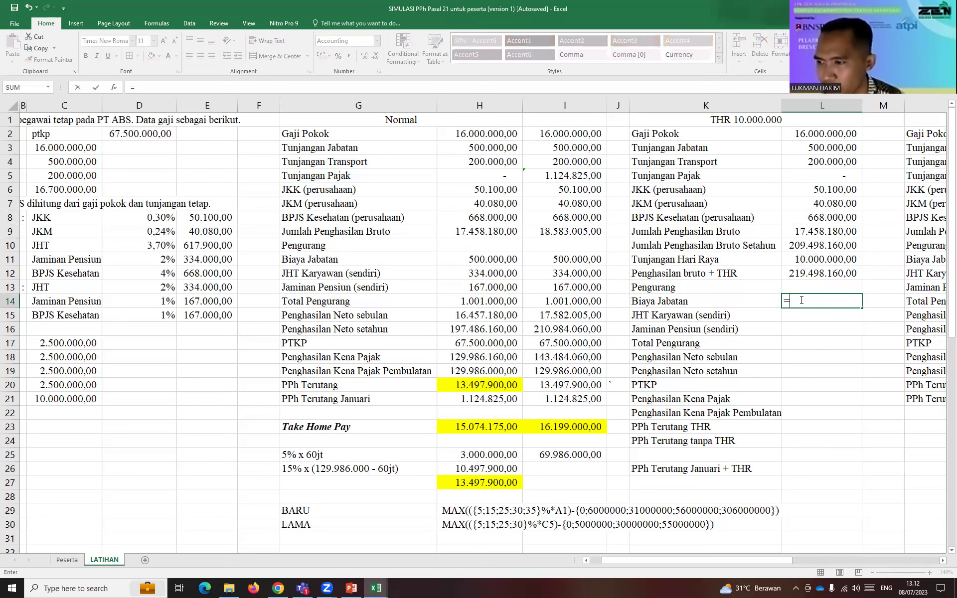
left_click(512, 259)
type("*12")
key("Return")
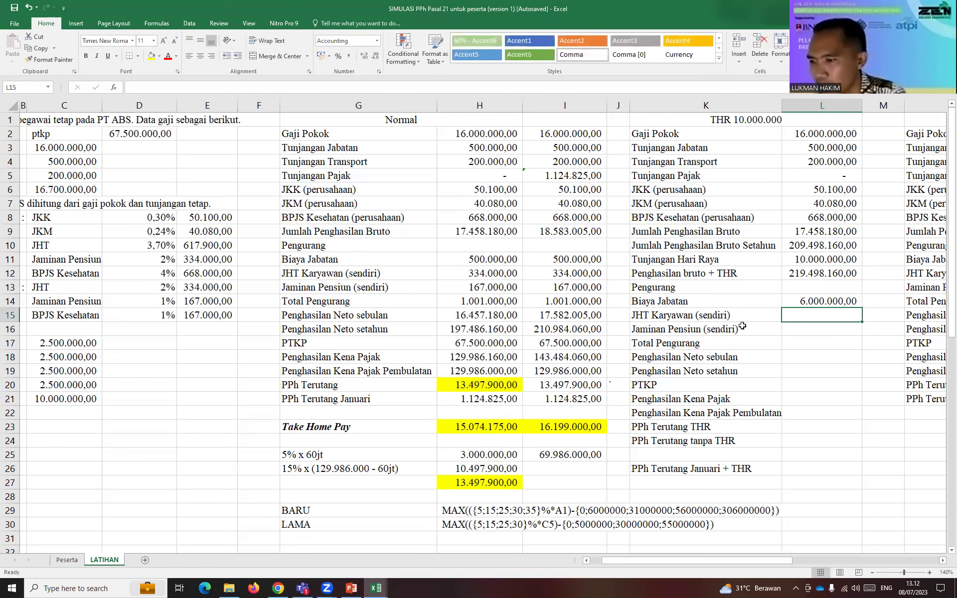
type("=")
left_click(486, 272)
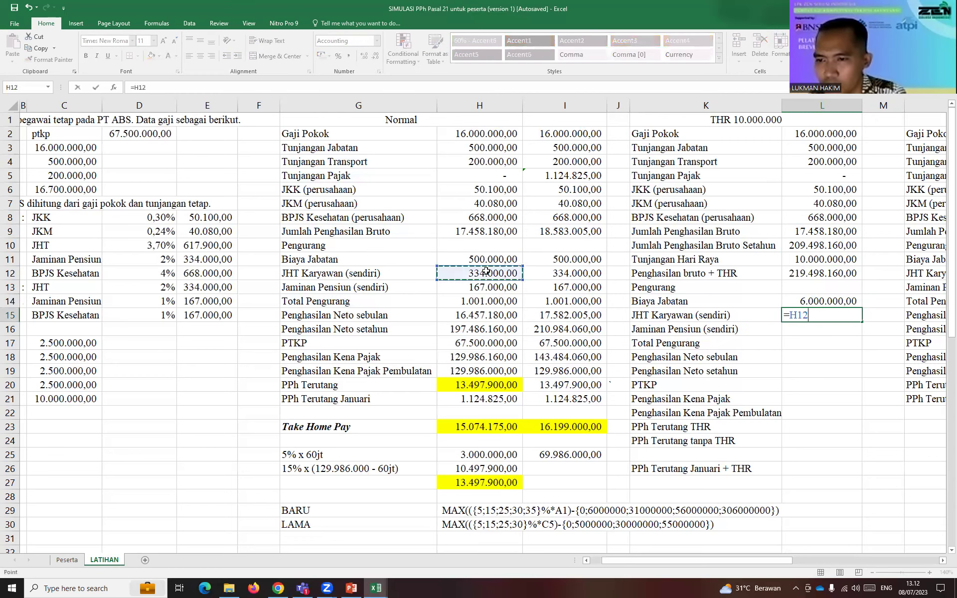
type("*12")
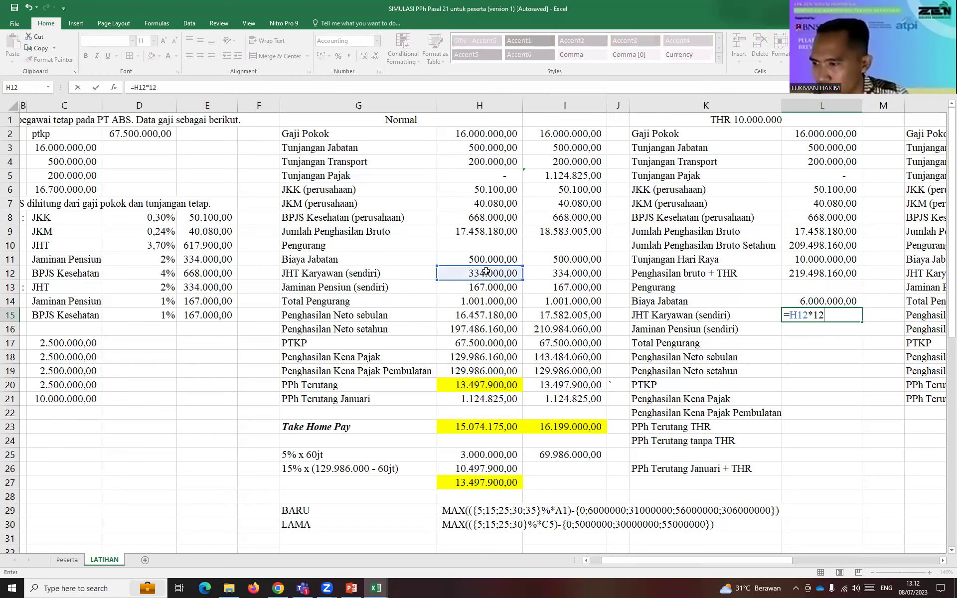
key("Return")
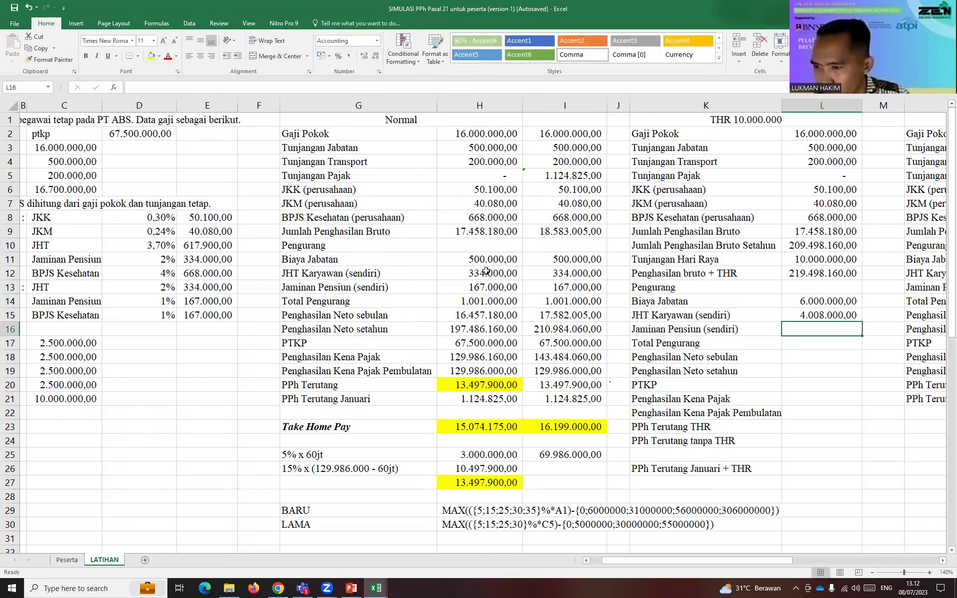
type("=")
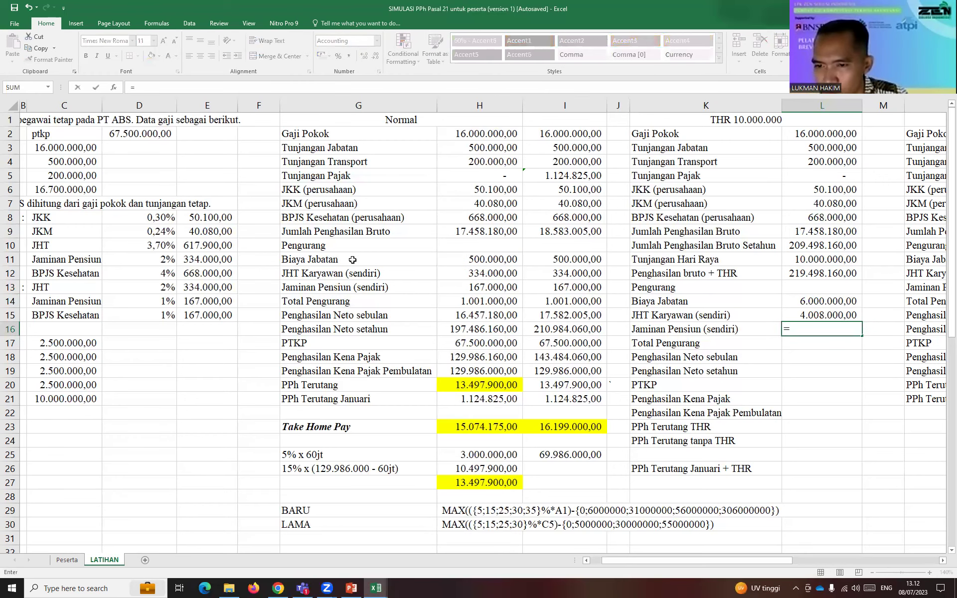
left_click(486, 288)
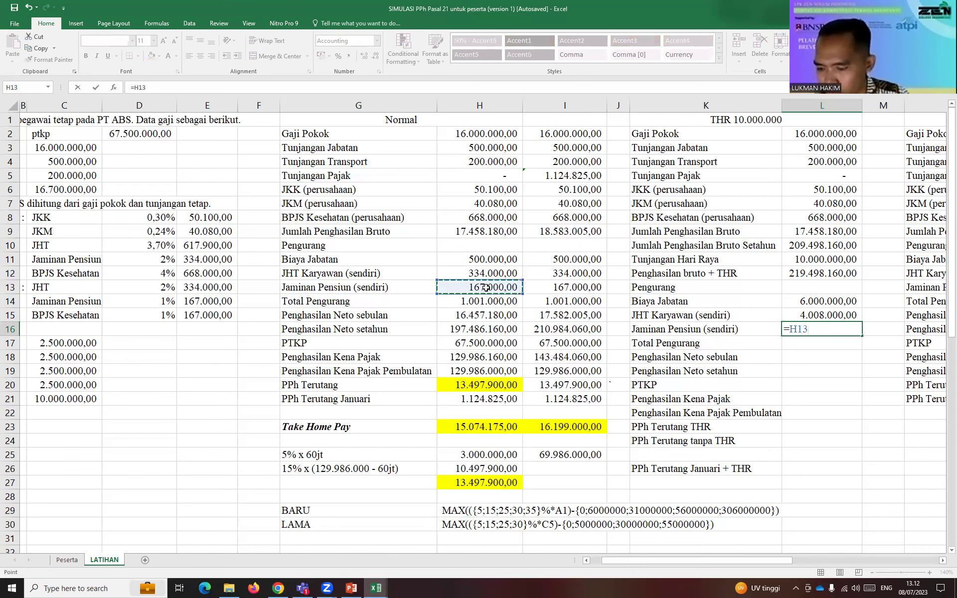
type("*12")
key("Return")
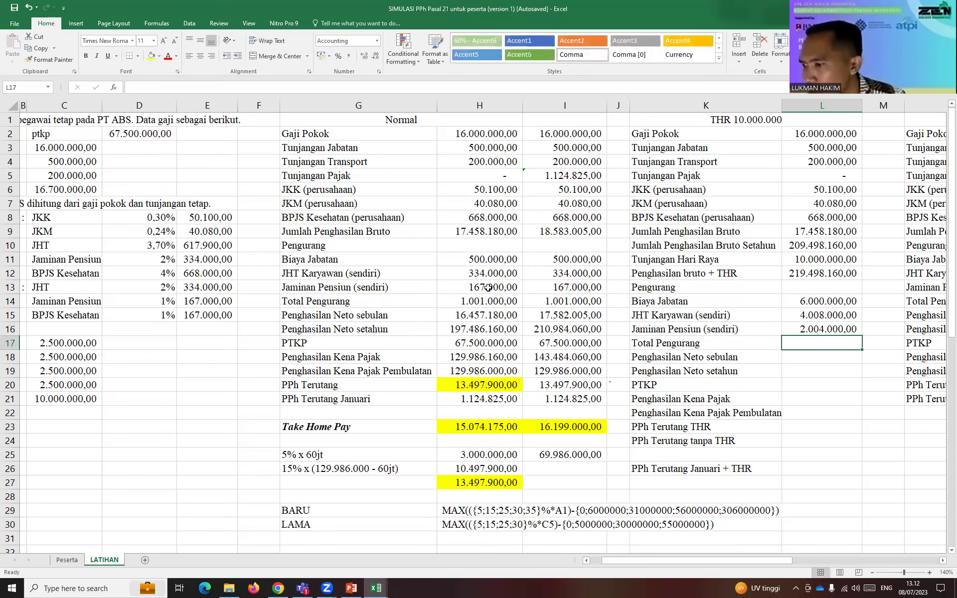
Total them as =L14+L15+L16 for Total Pengurang 12.012.000,00, and enter 0 in L18
type("=")
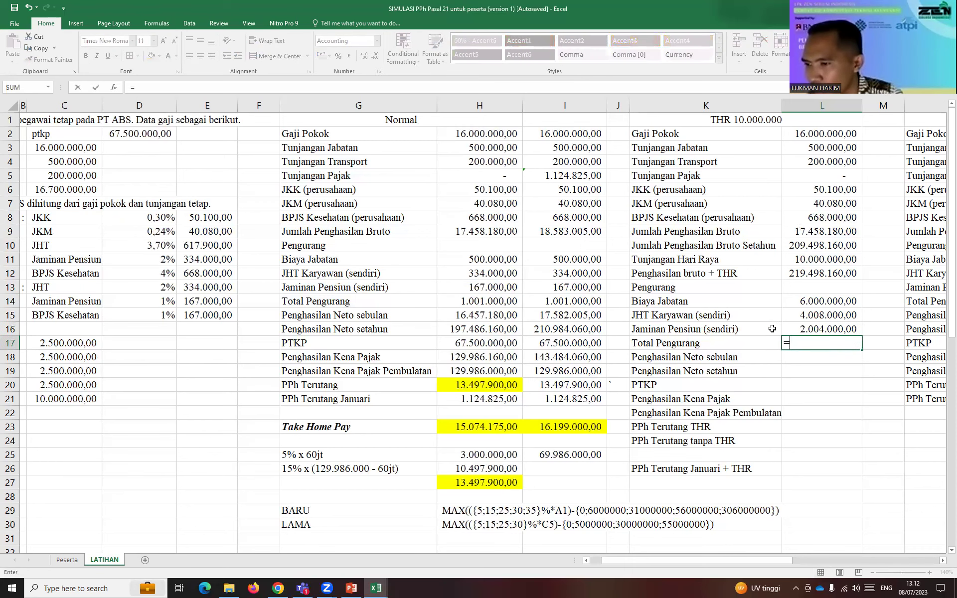
left_click(824, 301)
type("+")
left_click(816, 316)
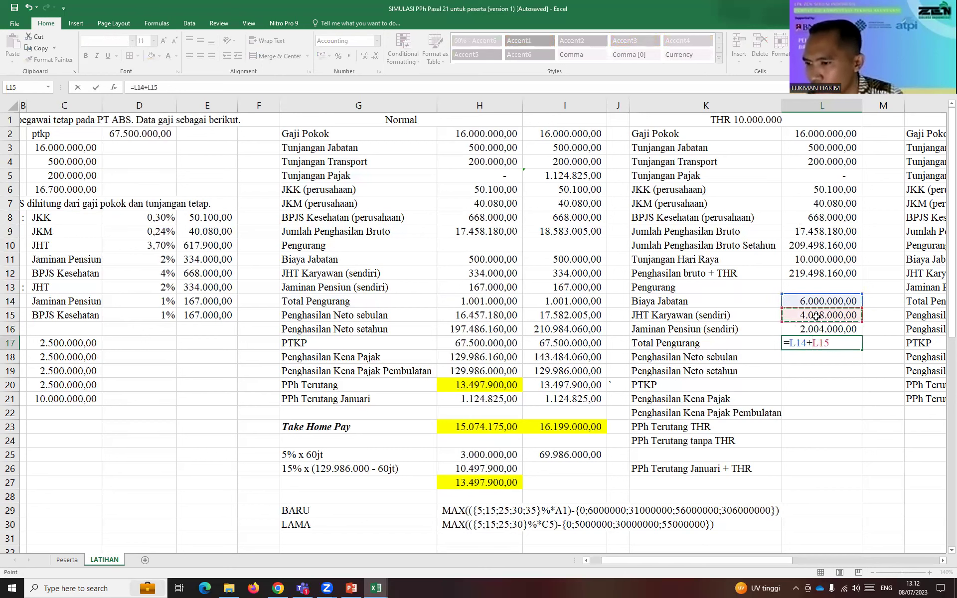
type("+")
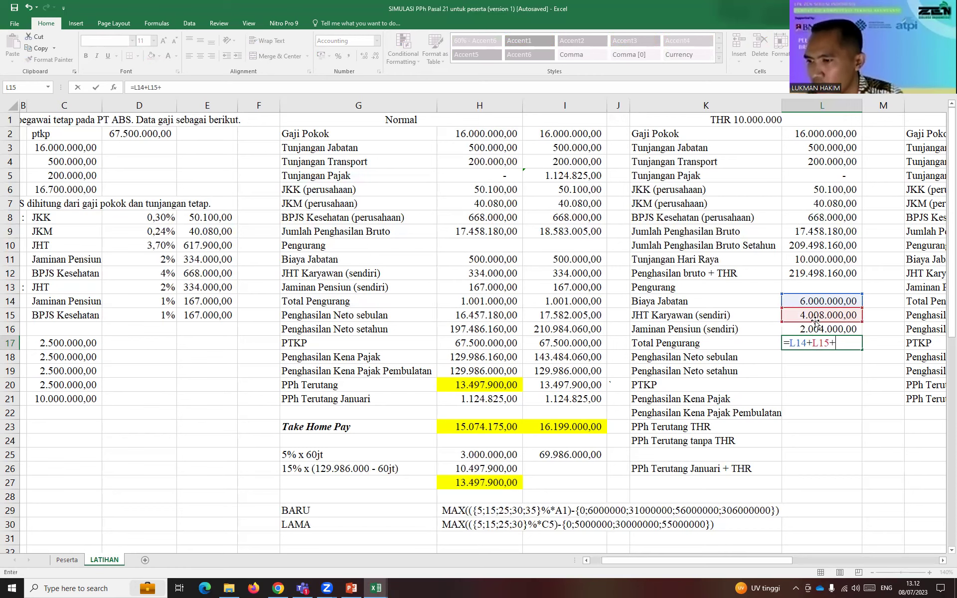
left_click(813, 331)
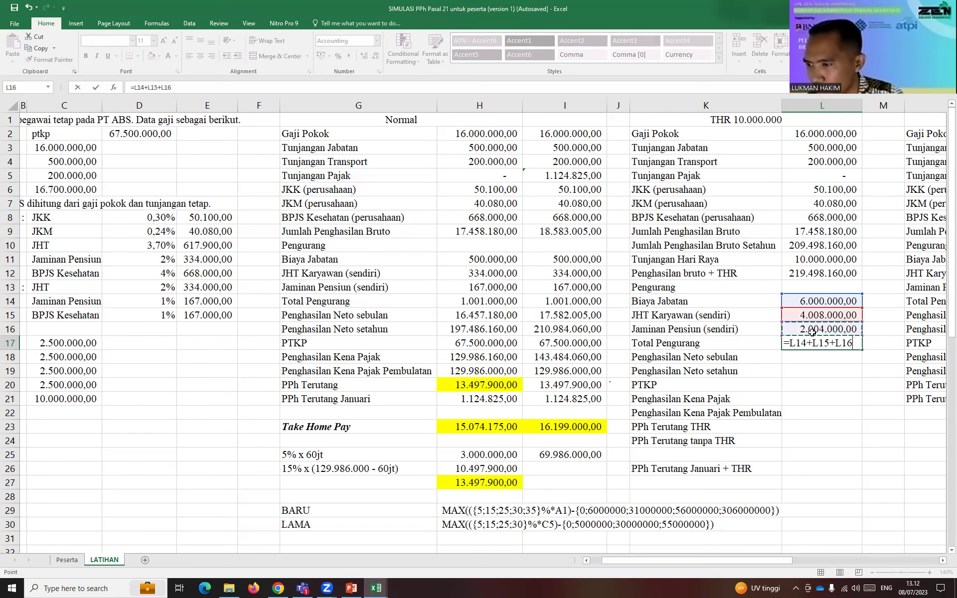
key("Return")
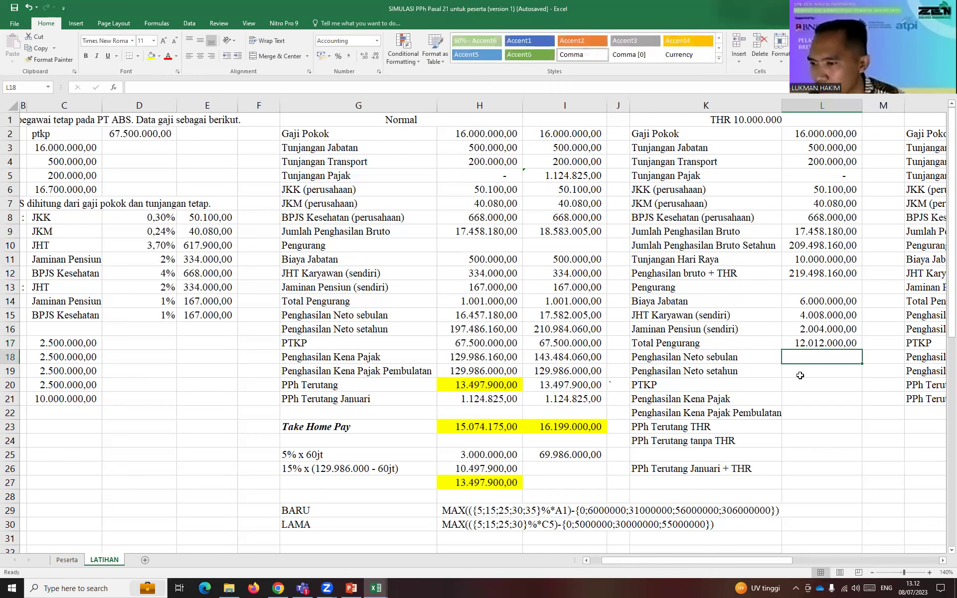
type("0")
key("Return")
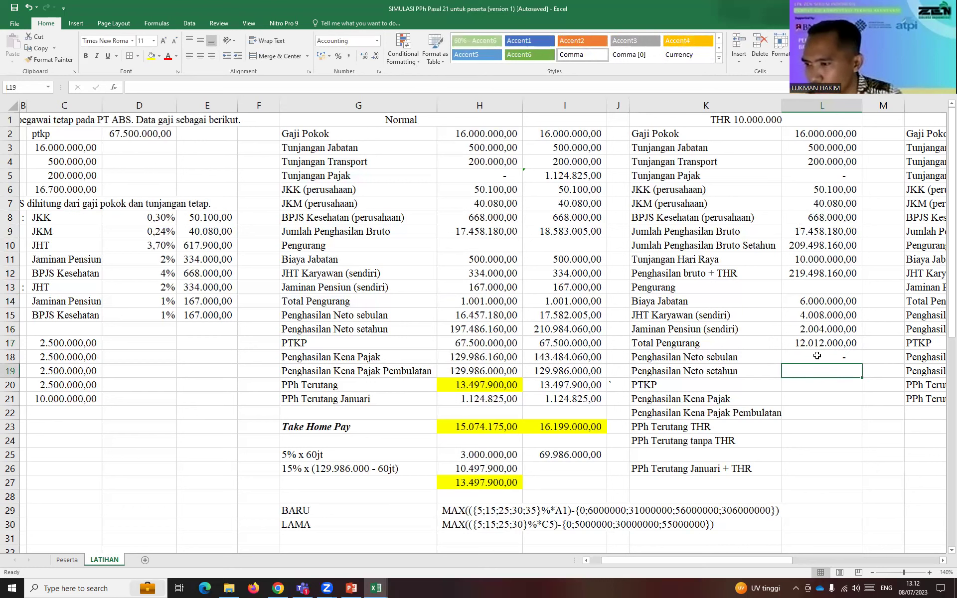
Enter =L12-L17 in L19, giving annual net income of 207.486.160,00
type("=")
left_click(813, 275)
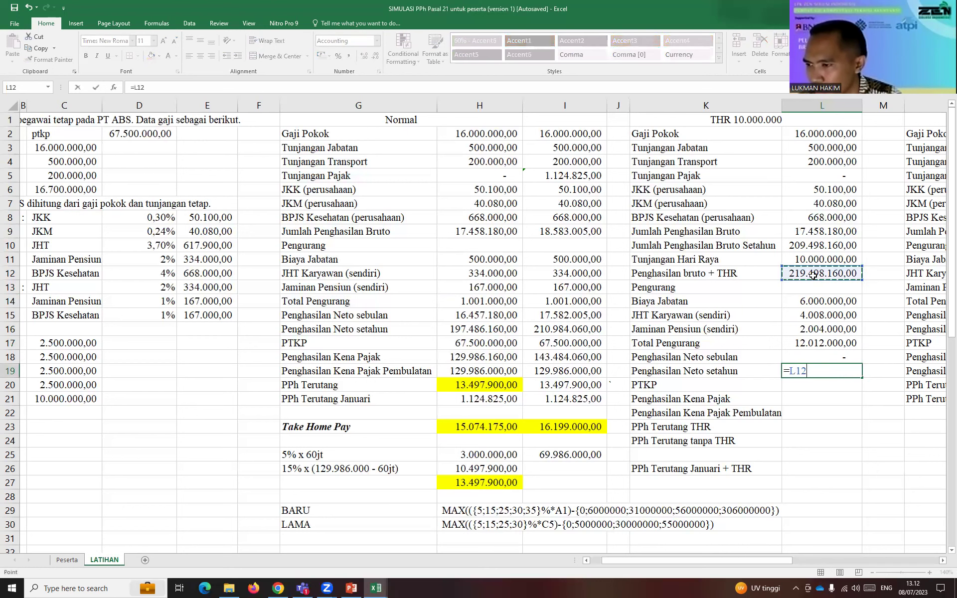
type("-")
left_click(798, 342)
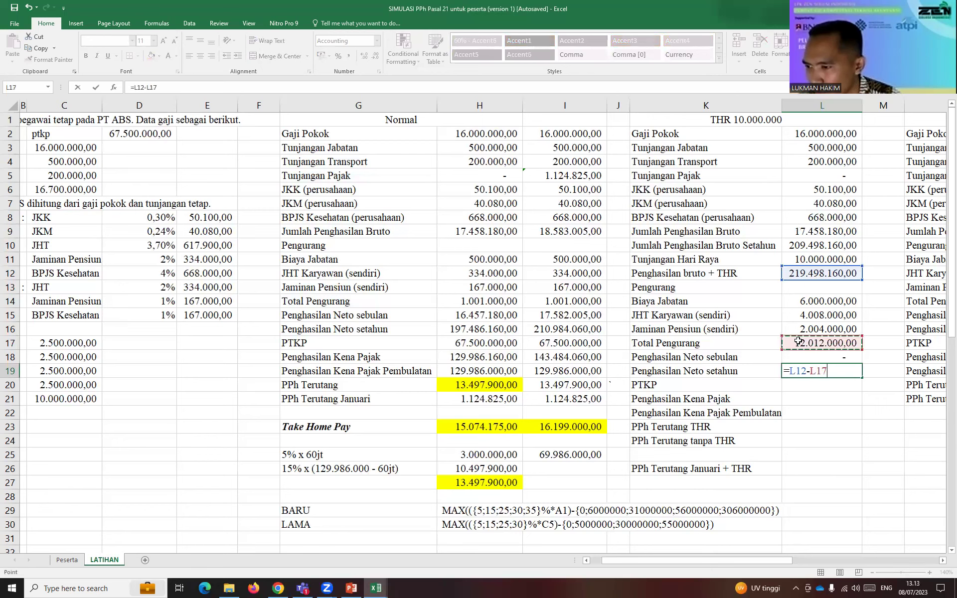
key("Return")
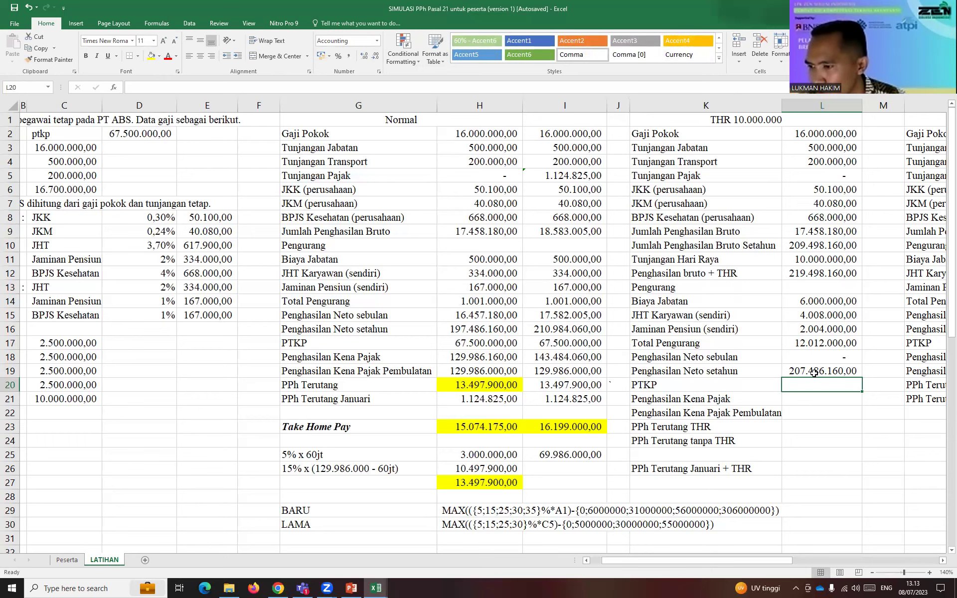
left_click(815, 372)
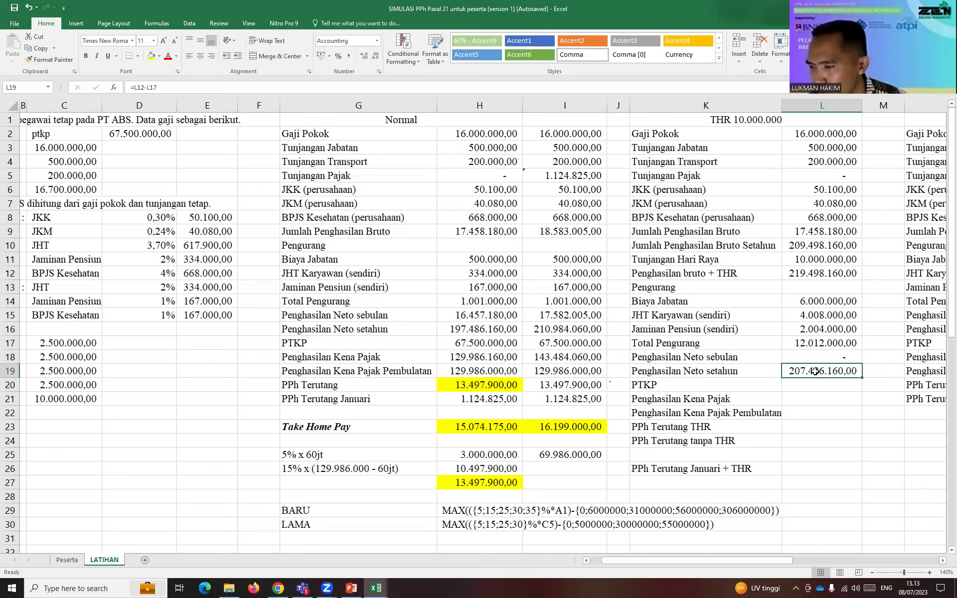
left_click(808, 383)
left_click(810, 371)
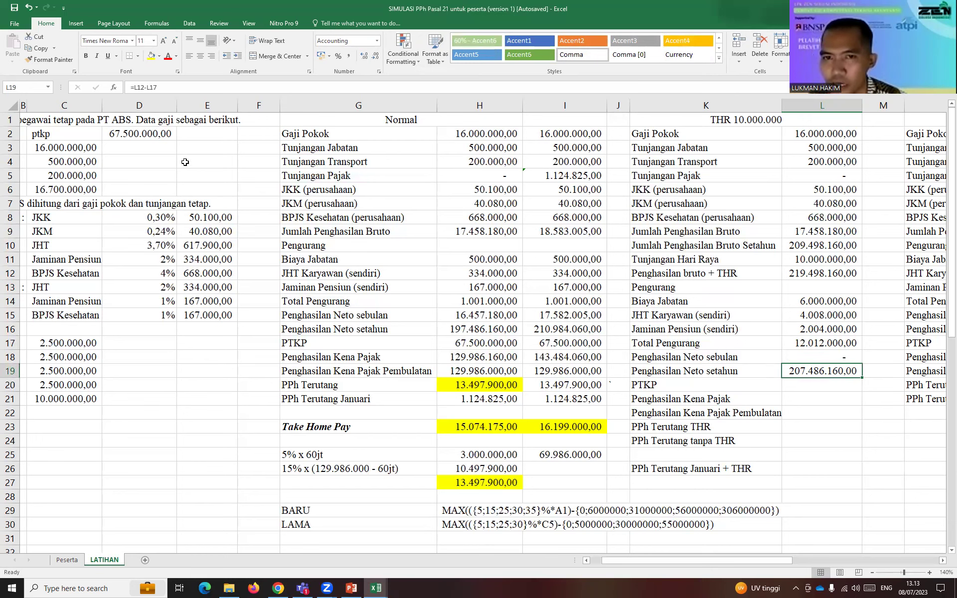
Rewrite L19 as =FLOOR.MATH((L12-L17);1000), showing 207.486.000,00
left_click(133, 87)
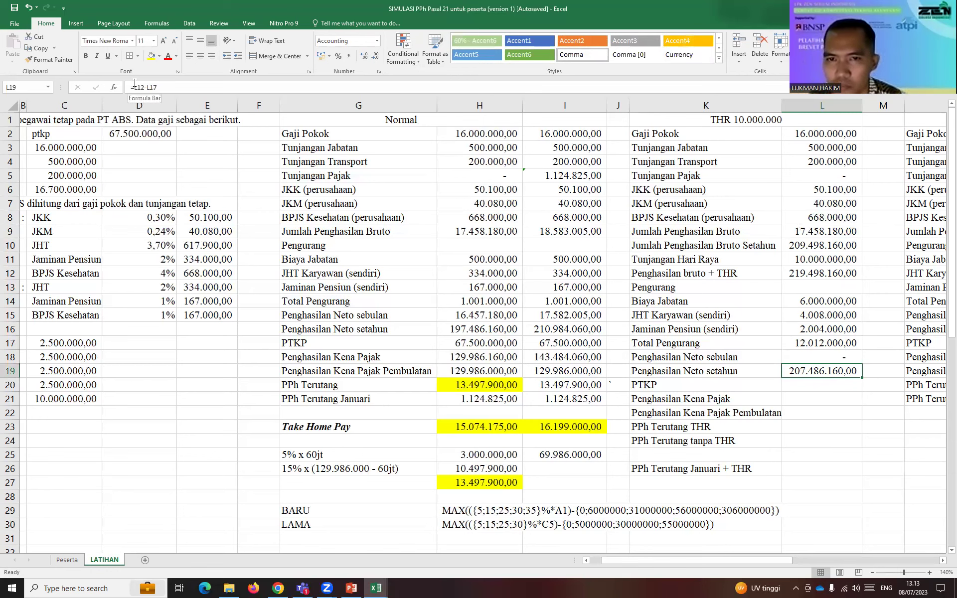
type("FLOOR.MATH(")
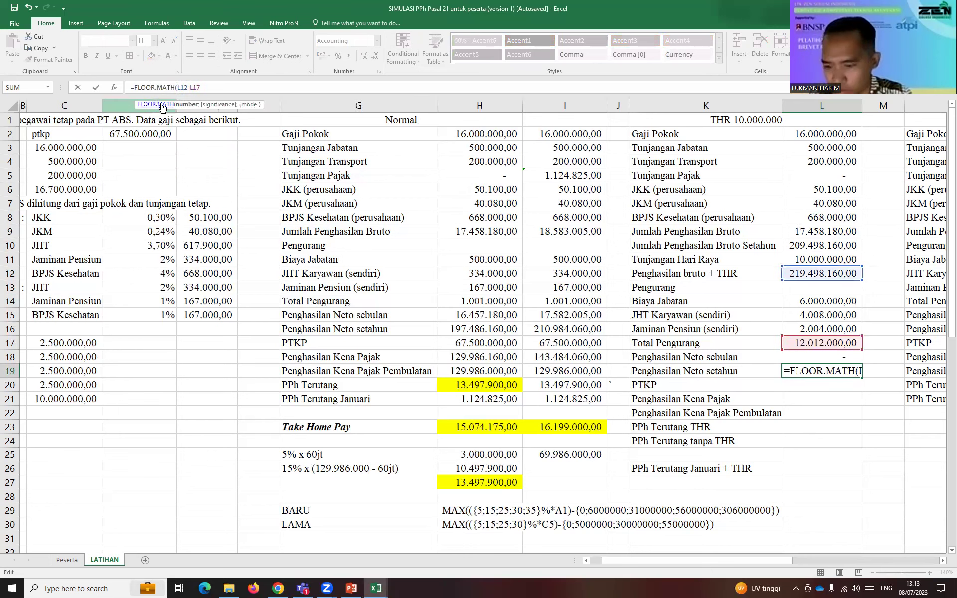
type(")")
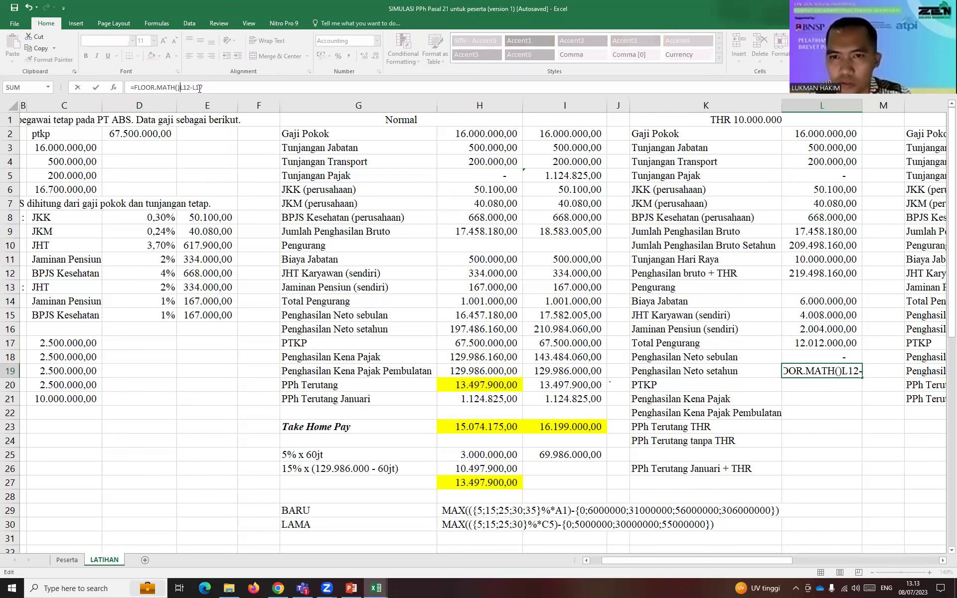
key("BackSpace")
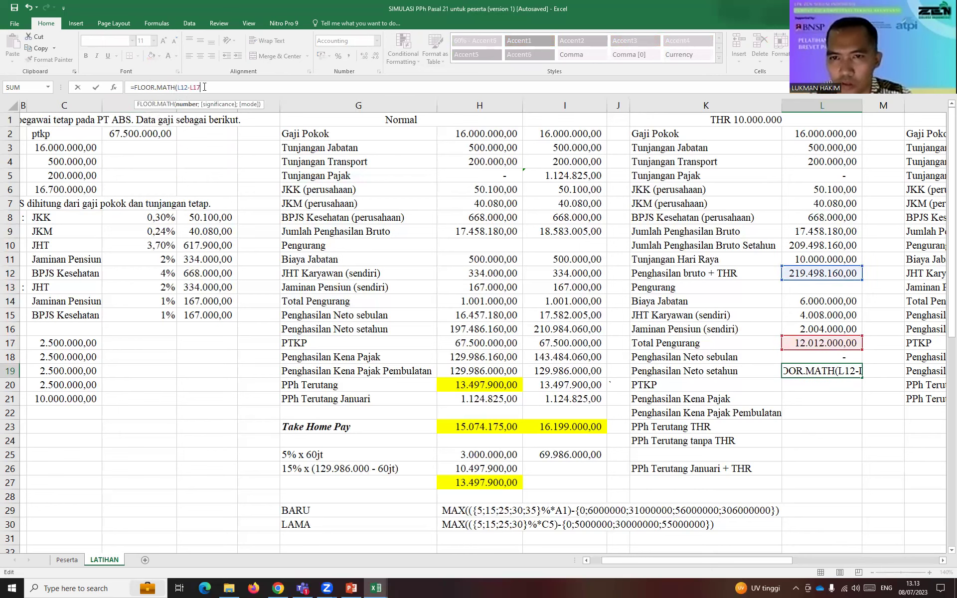
type(")")
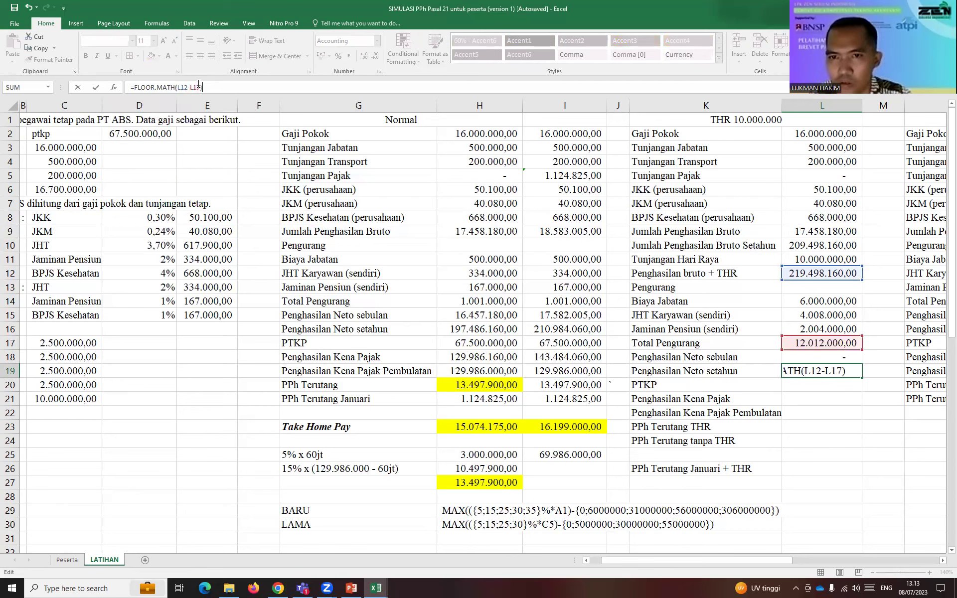
left_click(178, 86)
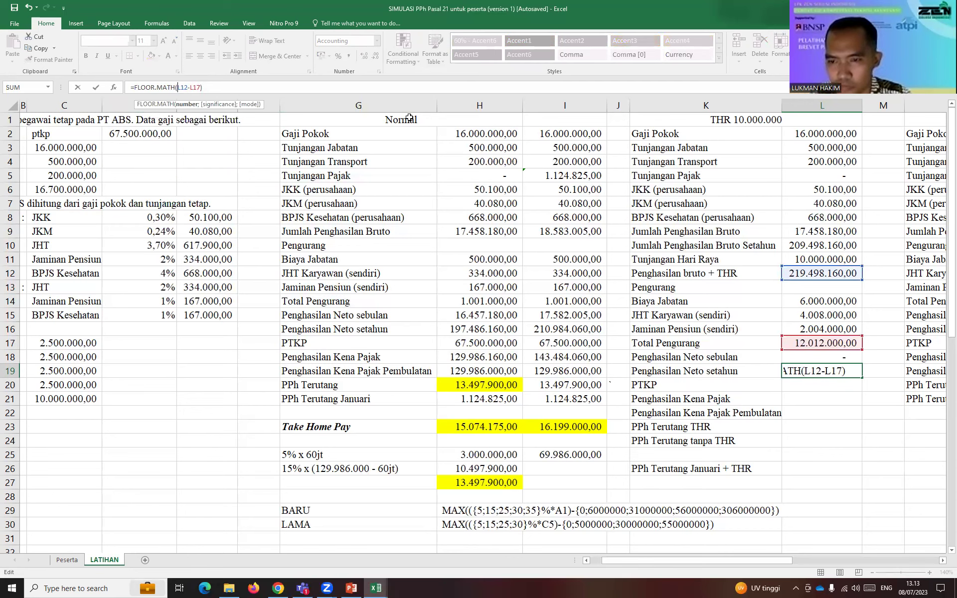
type("(")
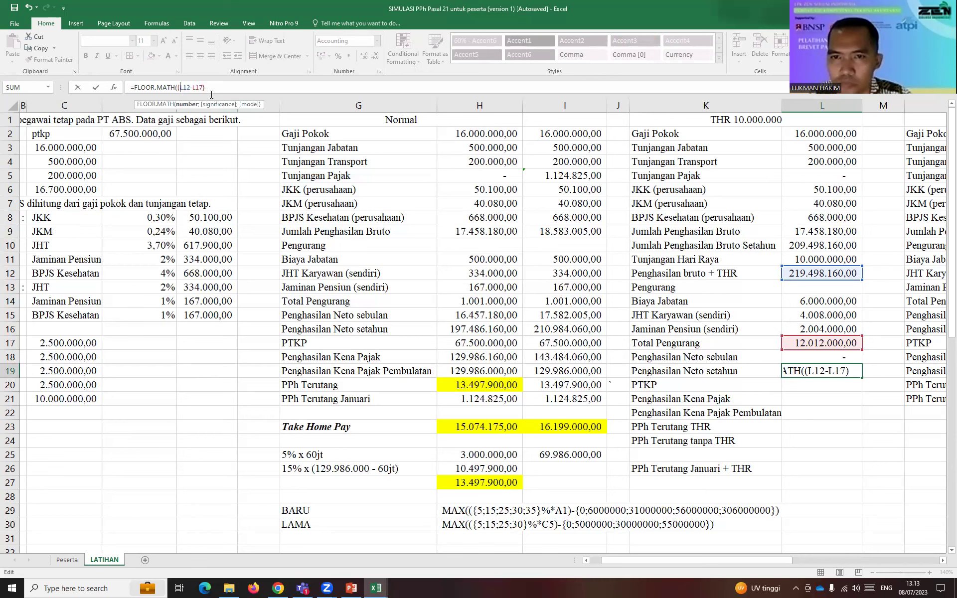
type(";1000")
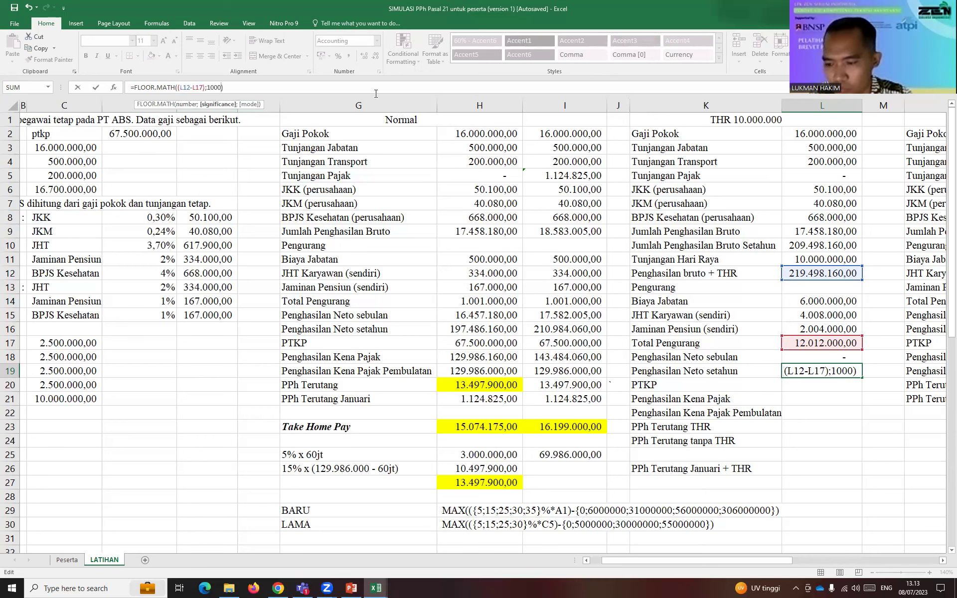
key("Return")
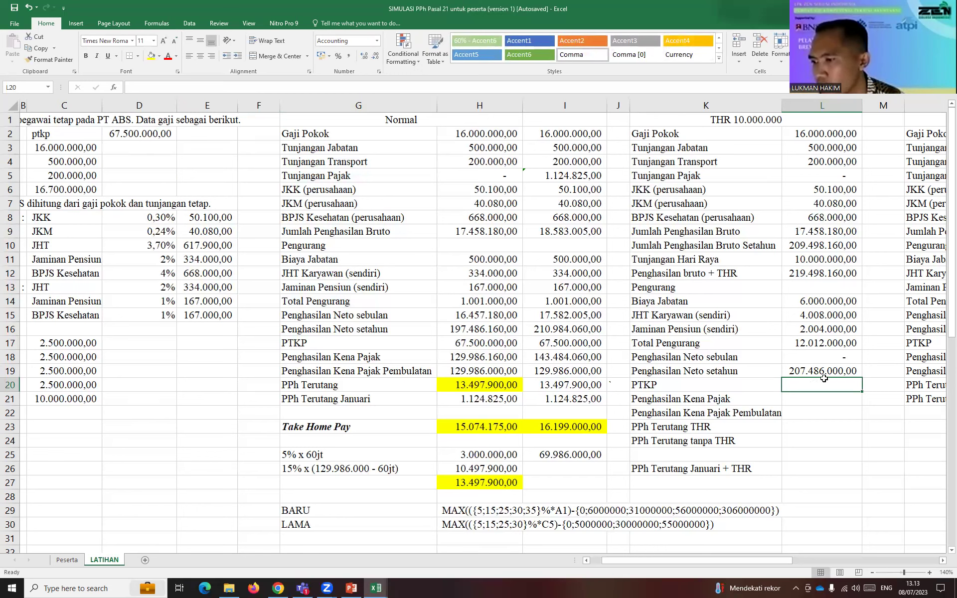
left_click(828, 371)
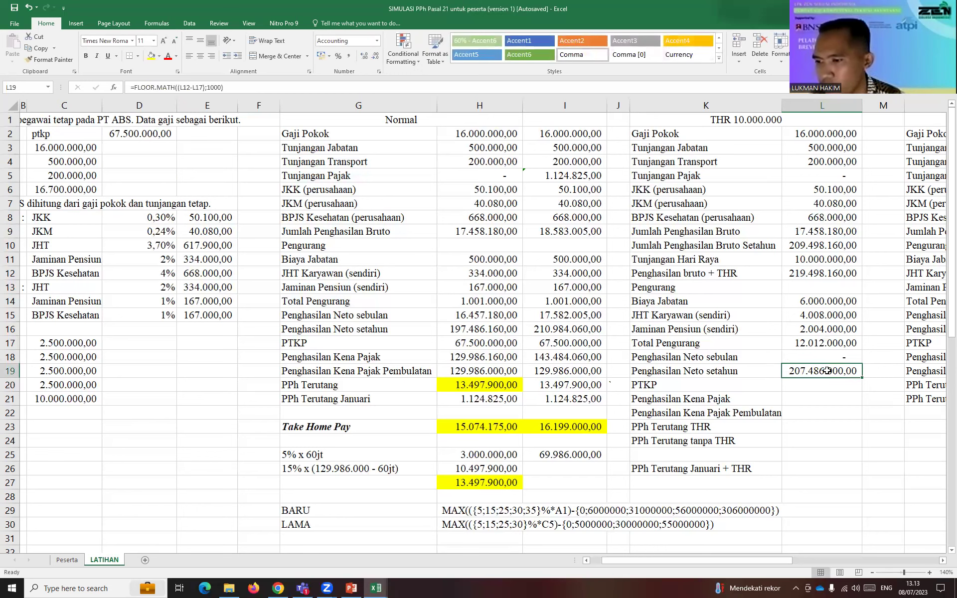
left_click(794, 381)
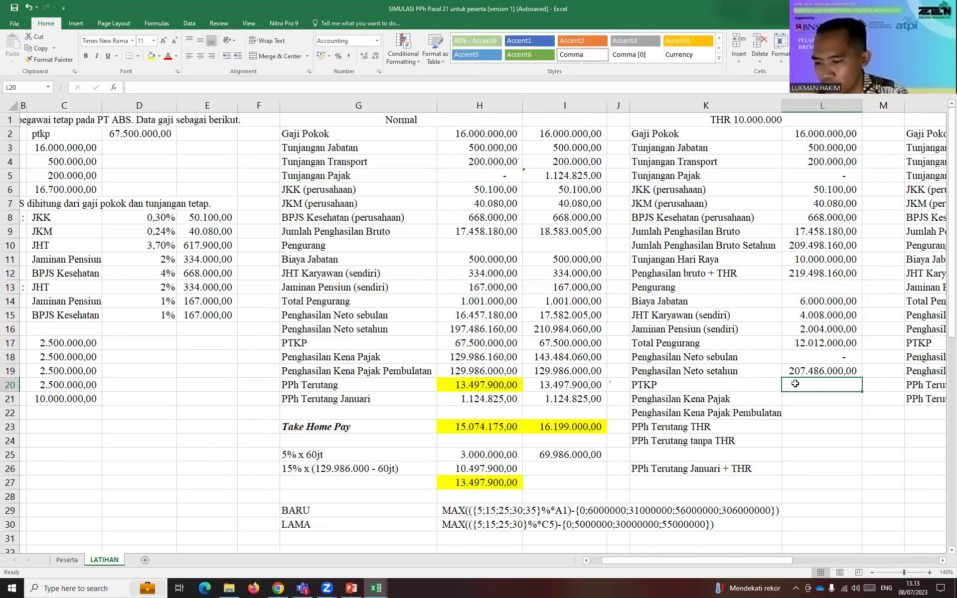
Set PTKP =D2 and taxable income =L19-L20, then undo back through the L19 rounding
type("=")
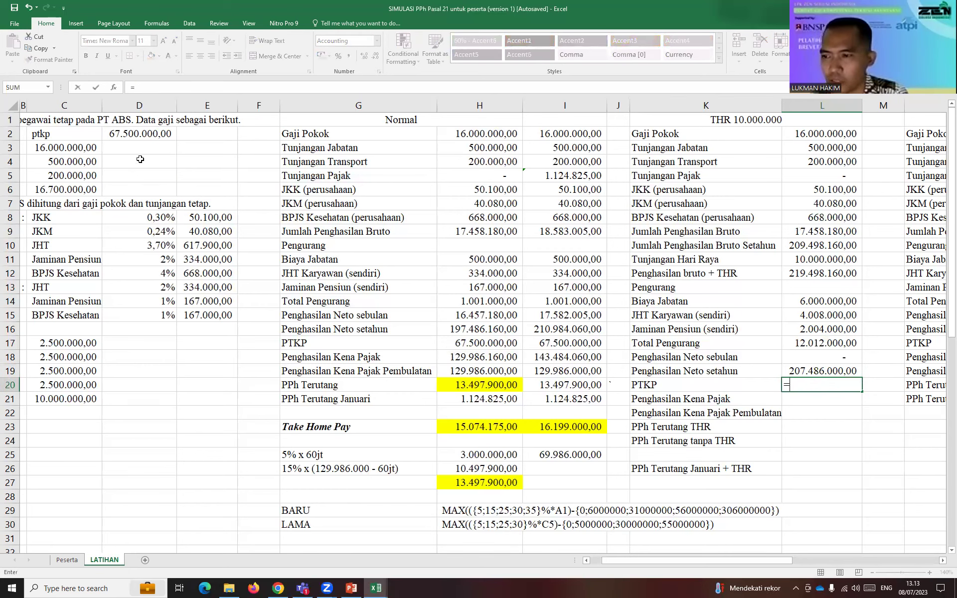
left_click(141, 134)
key("Return")
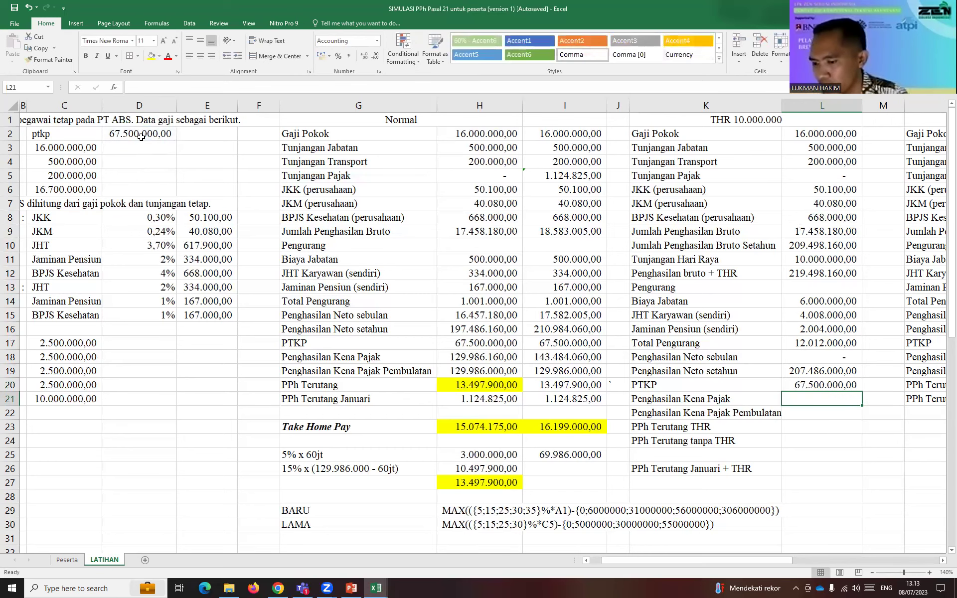
type("=")
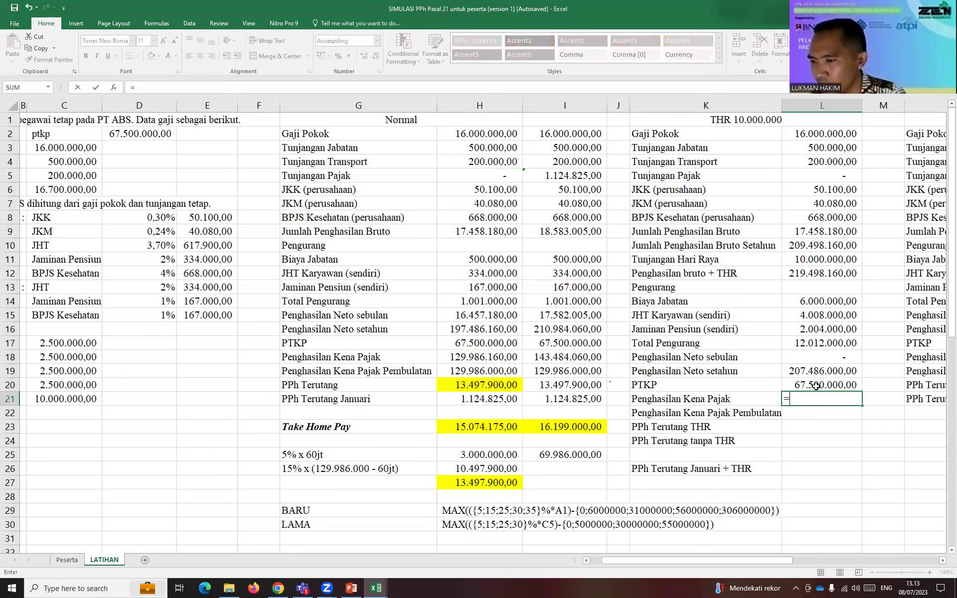
left_click(816, 371)
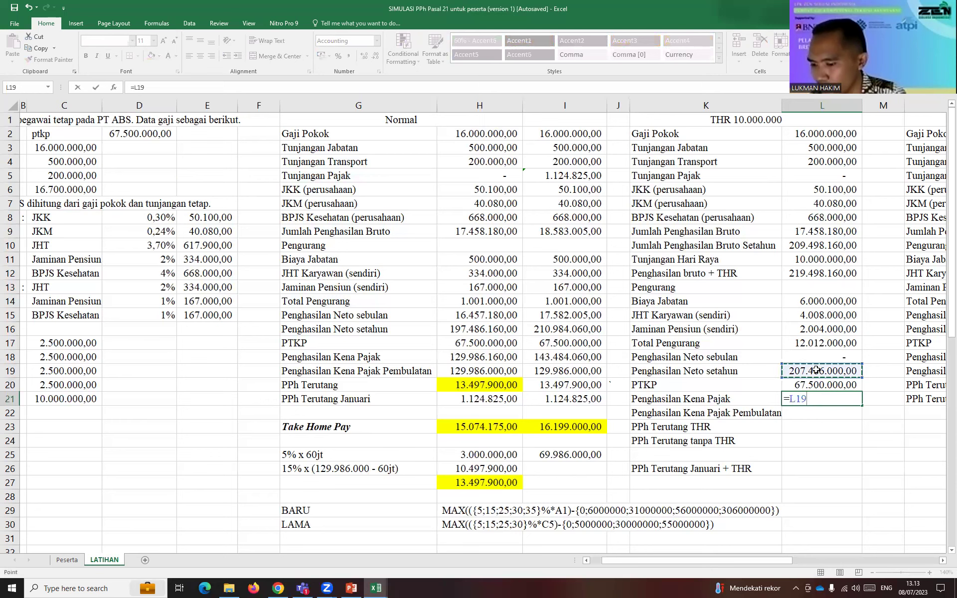
type("-")
left_click(812, 385)
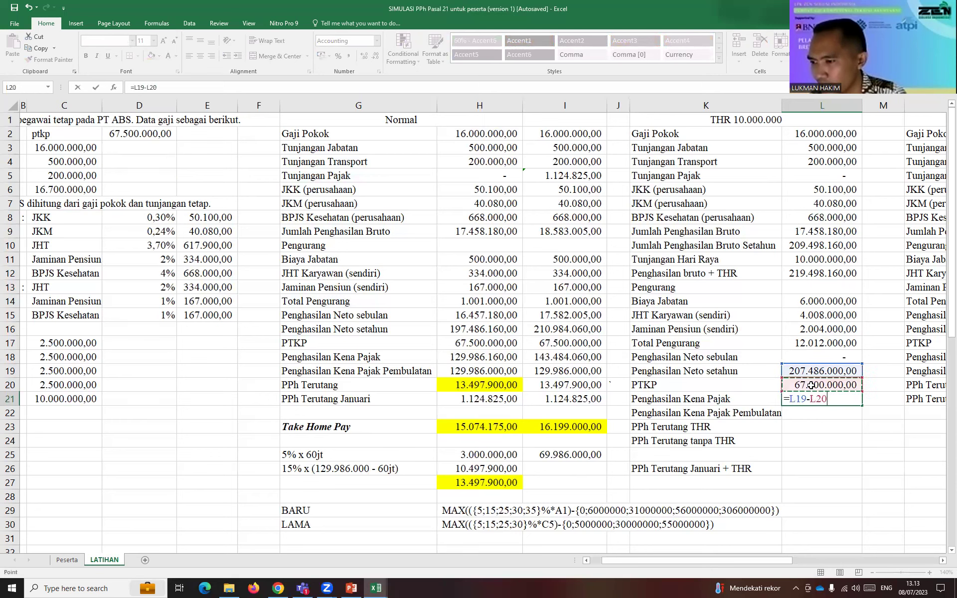
key("Return")
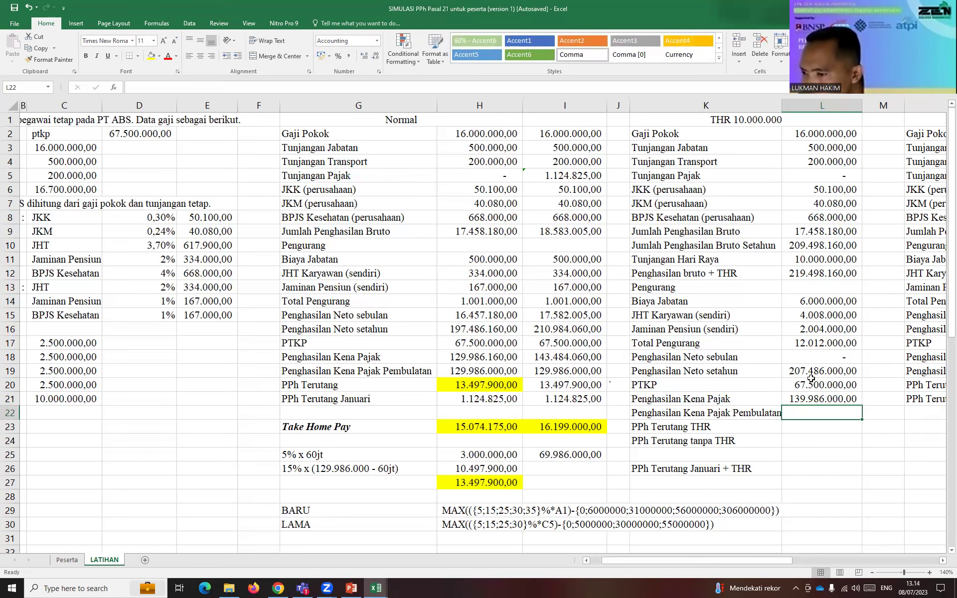
left_click(813, 370)
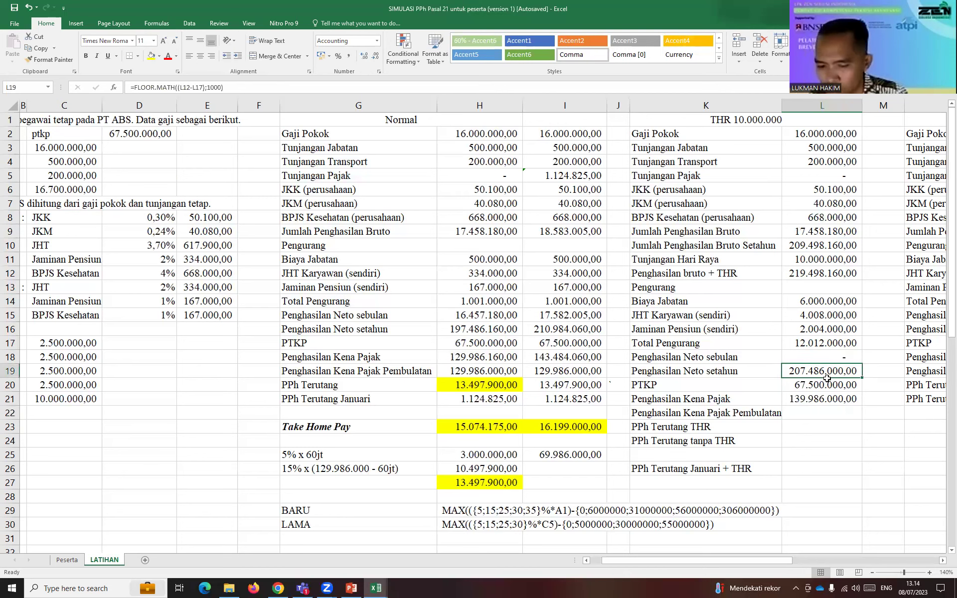
key("ctrl+z")
key("ctrl+z")
key("ctrl+z")
key("ctrl+z")
Redo once, then enter =L12-L17 in L19 for annual net income 207.486.160,00
key("ctrl+y")
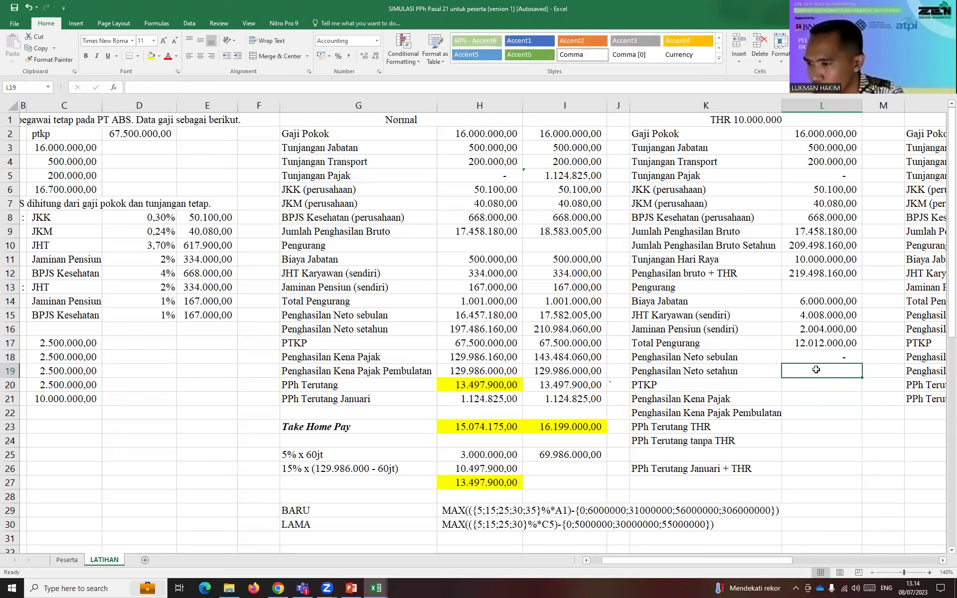
type("=")
left_click(813, 273)
type("-")
left_click(809, 343)
key("ctrl+Return")
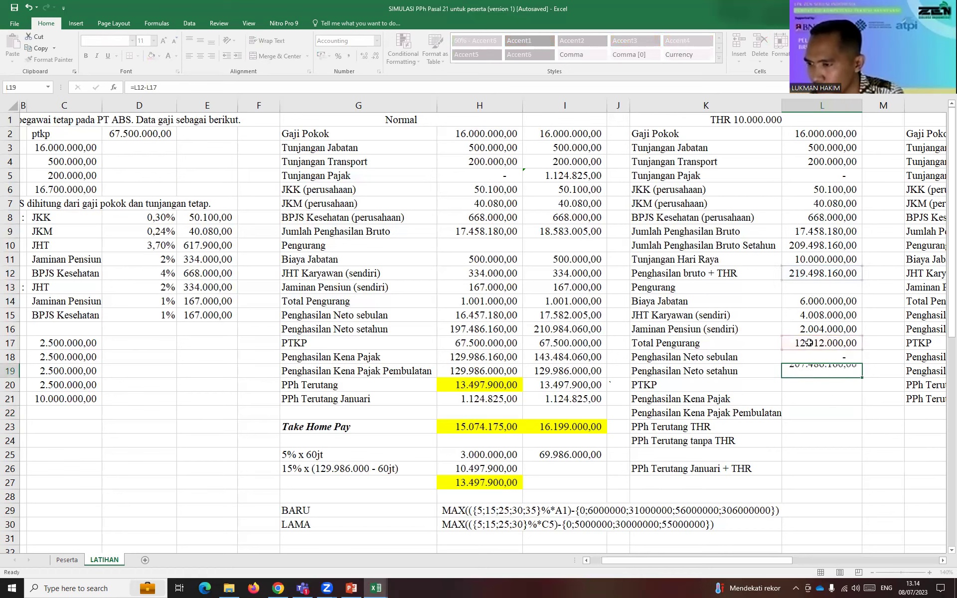
key("Return")
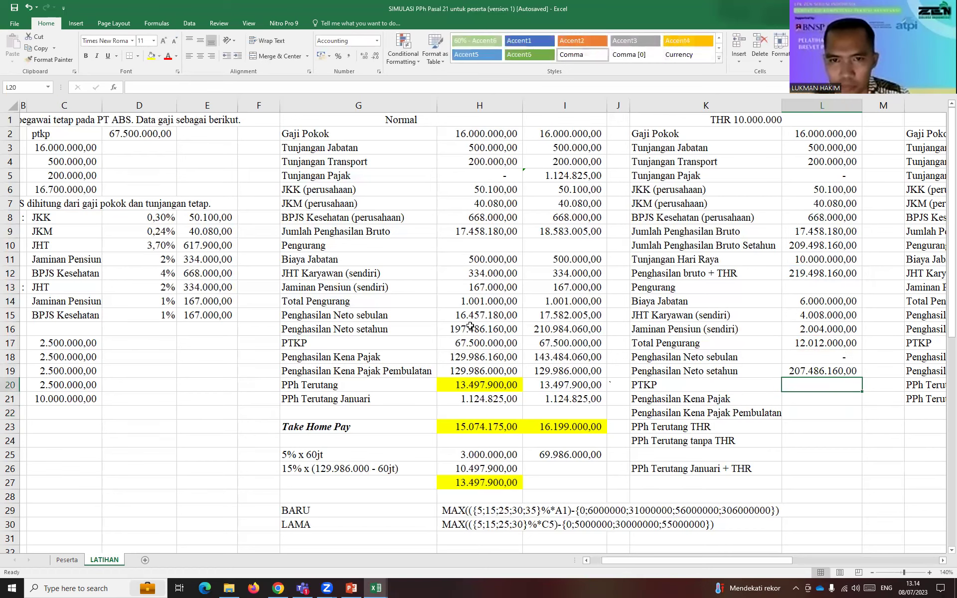
Set PTKP to =D2 (67.500.000,00) and taxable income to =L19-L20 (139.986.160,00)
type("=")
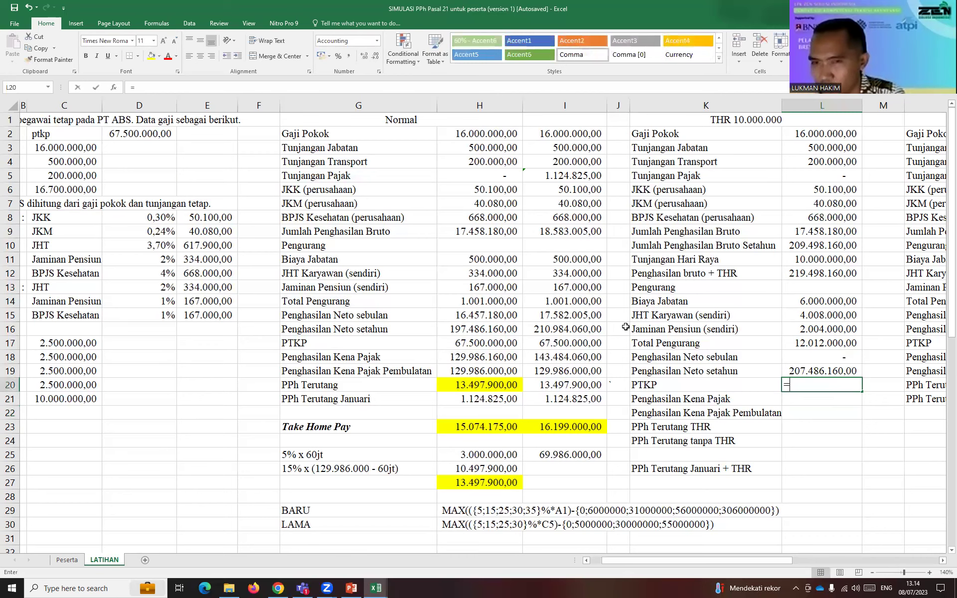
left_click(150, 136)
key("Return")
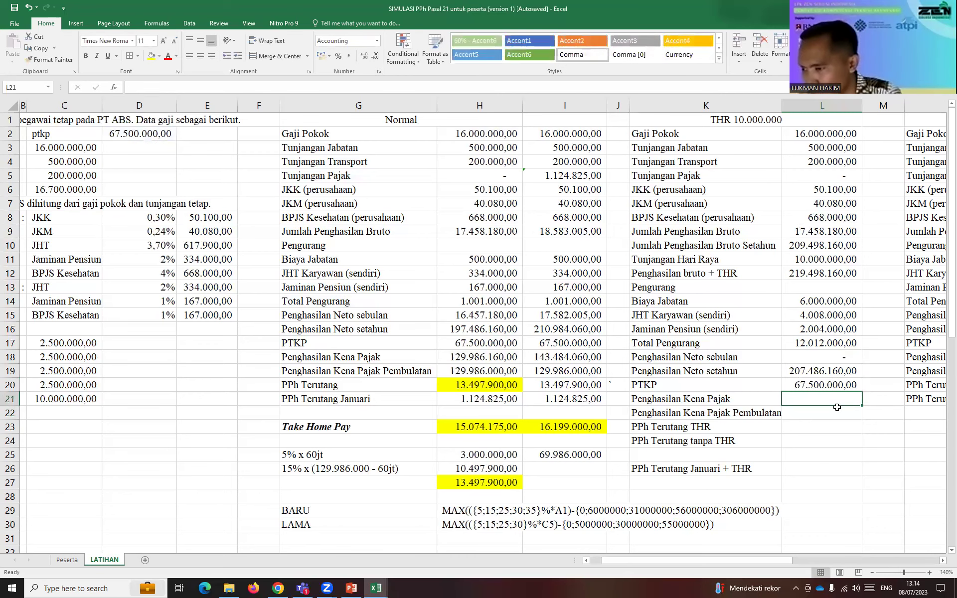
type("=")
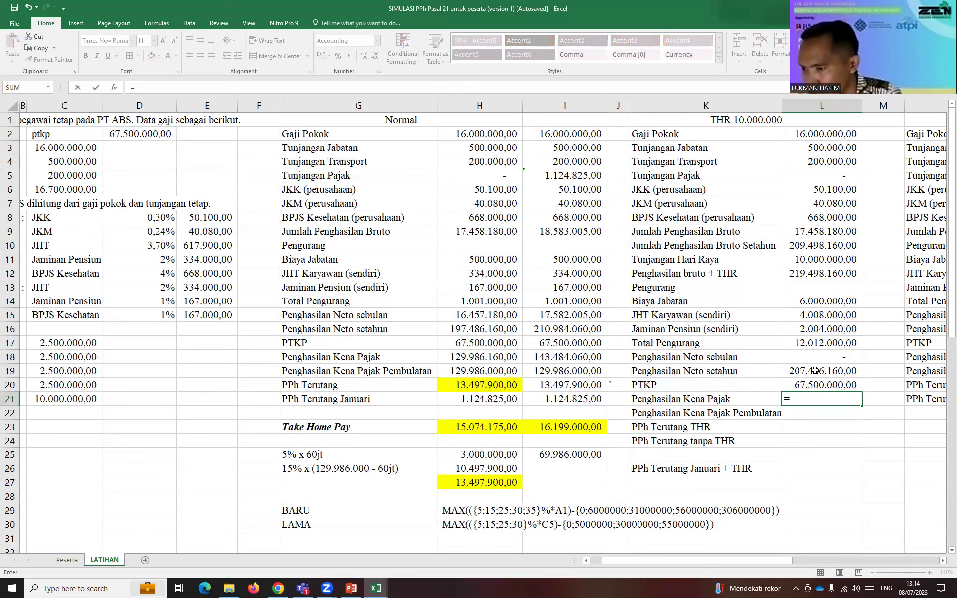
left_click(815, 371)
type("-")
left_click(813, 385)
key("Return")
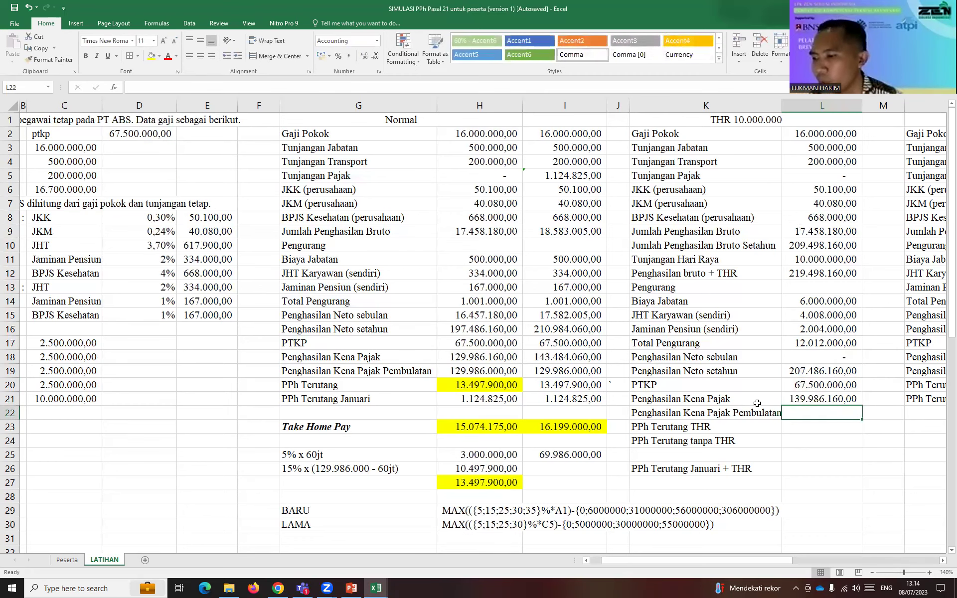
Type 139986000 into L22 as the rounded Penghasilan Kena Pajak Pembulatan
left_click(735, 412)
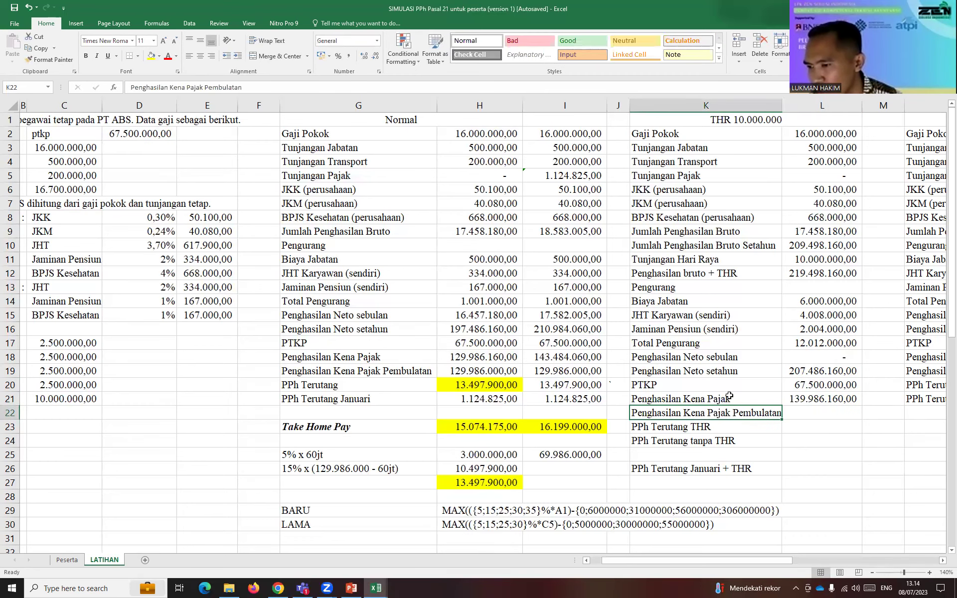
left_click(811, 372)
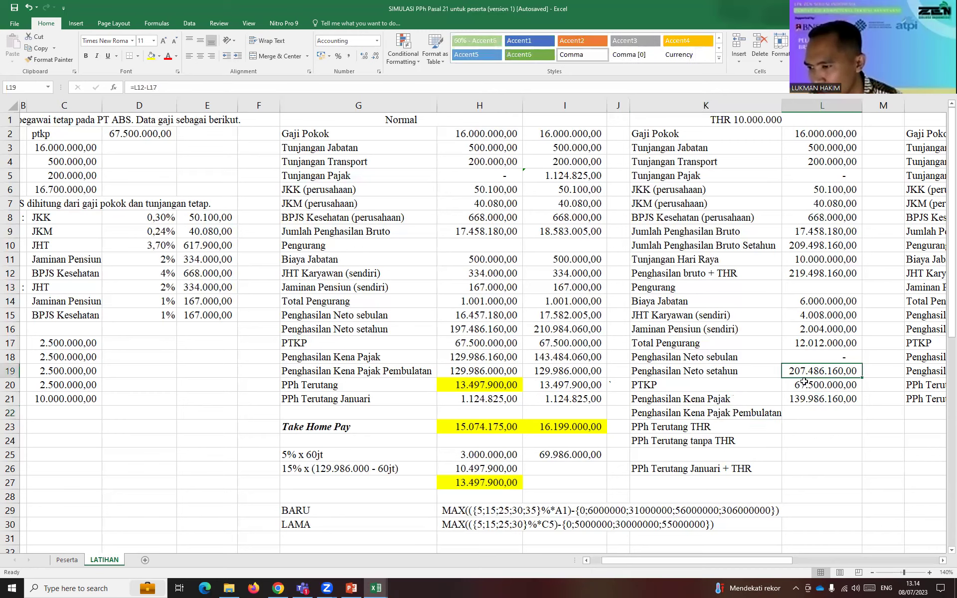
left_click(763, 413)
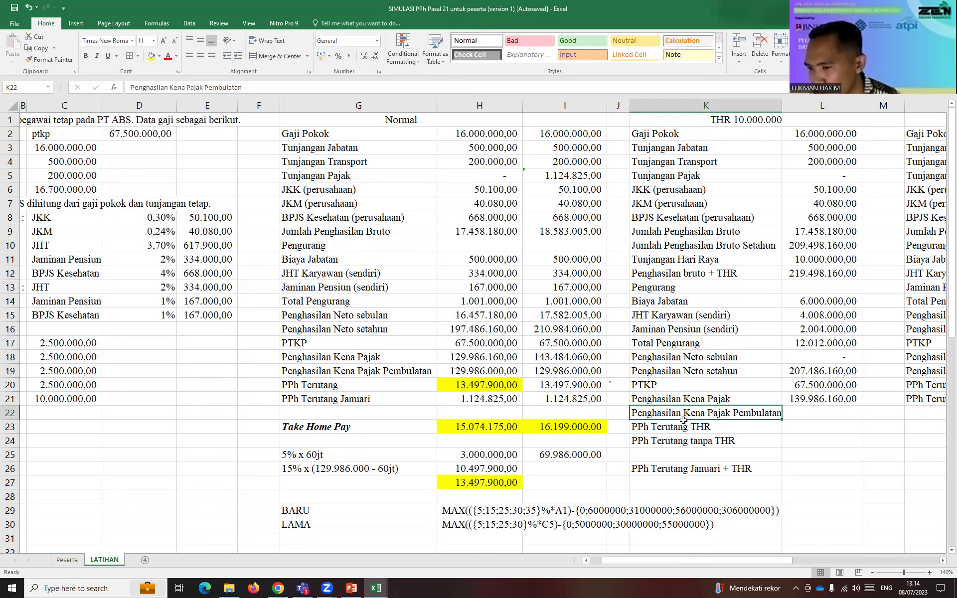
left_click(807, 414)
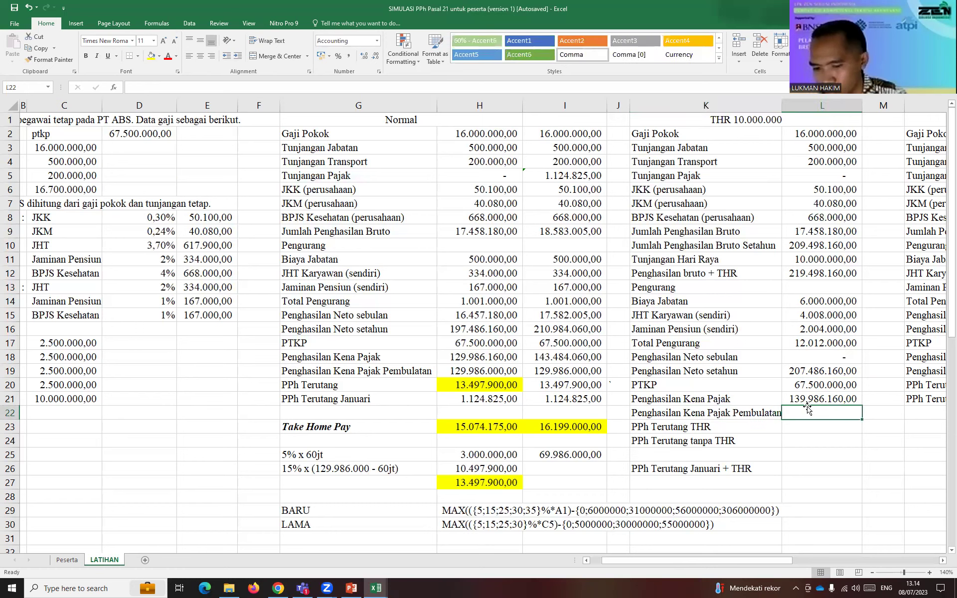
type("139986000")
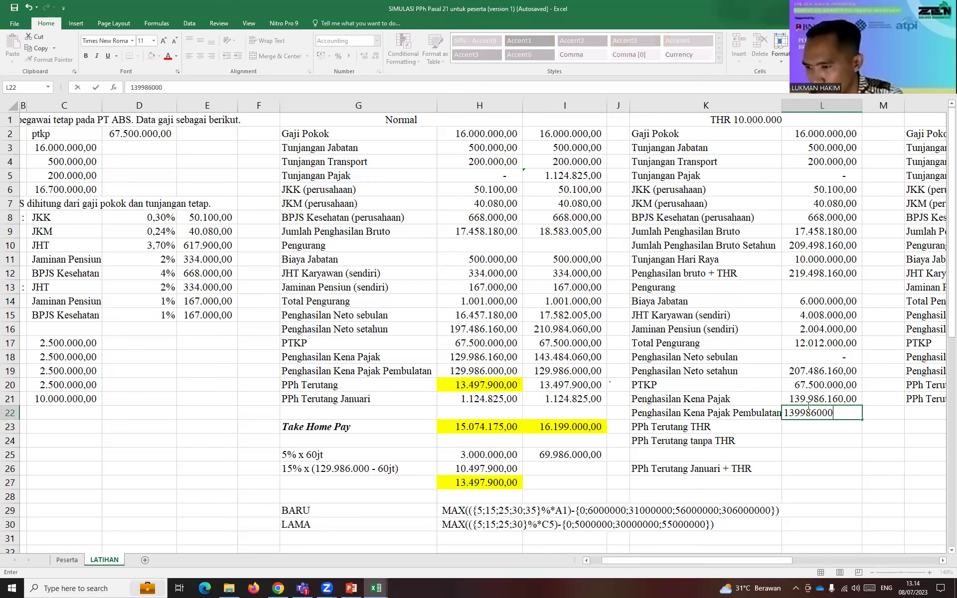
key("Return")
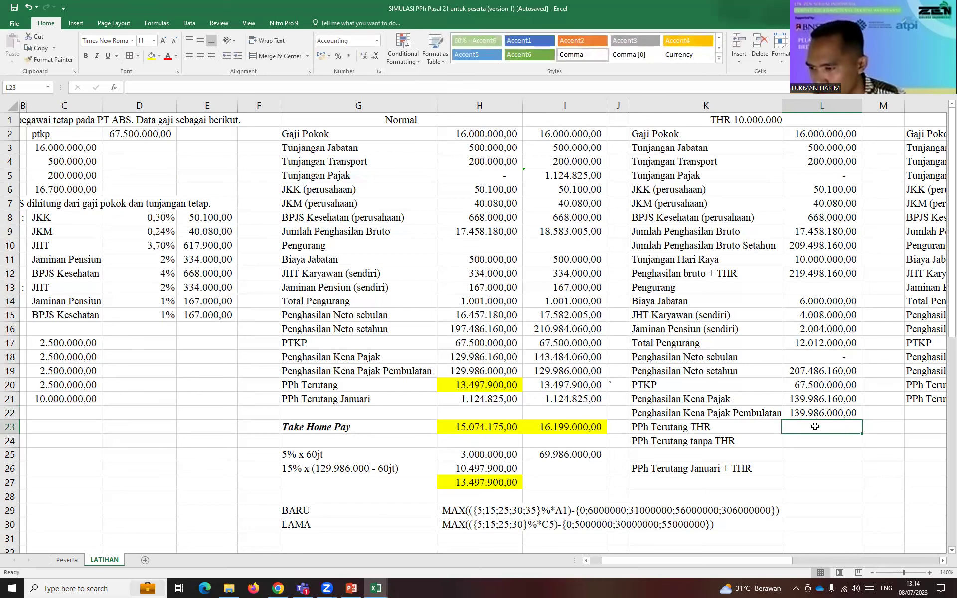
Copy the MAX tax-bracket formula text from H29 into L23
left_click(456, 511)
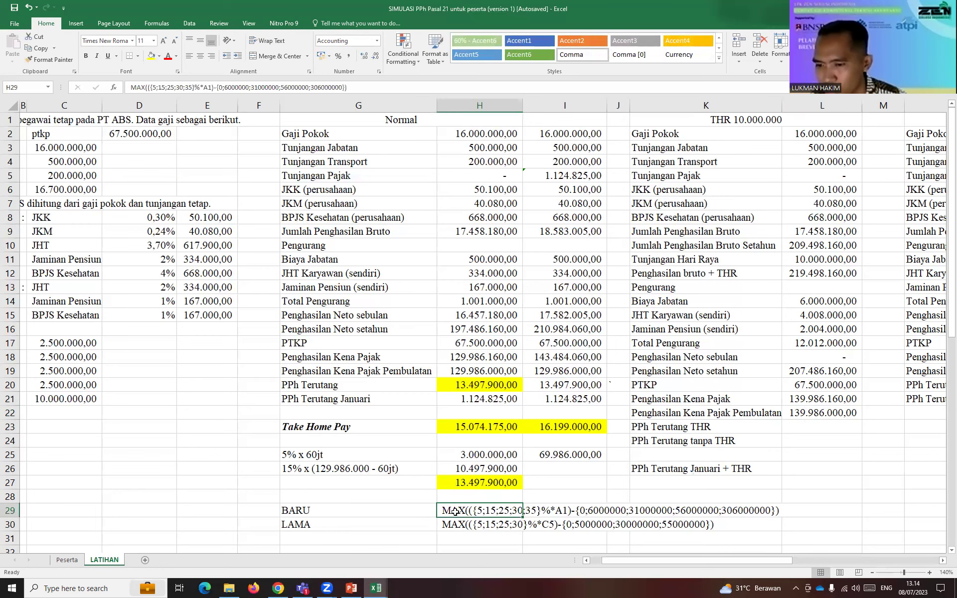
left_click_drag(349, 88, 208, 88)
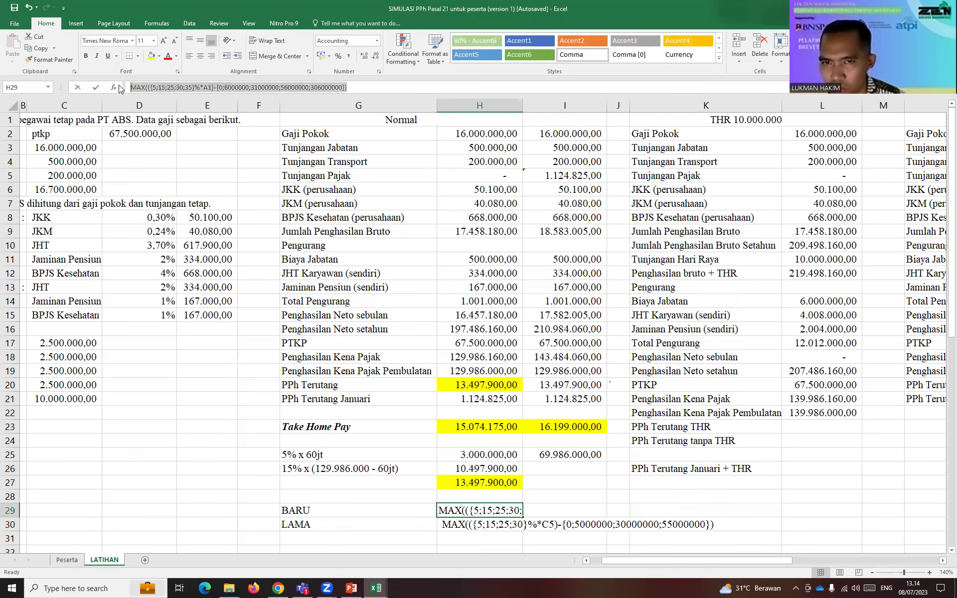
key("Tab")
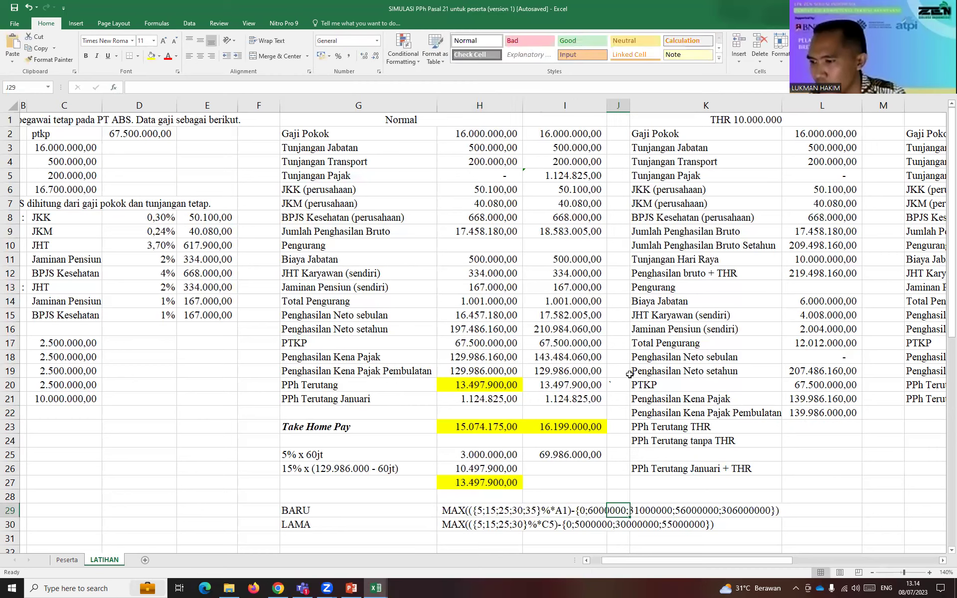
left_click(821, 427)
left_click(206, 87)
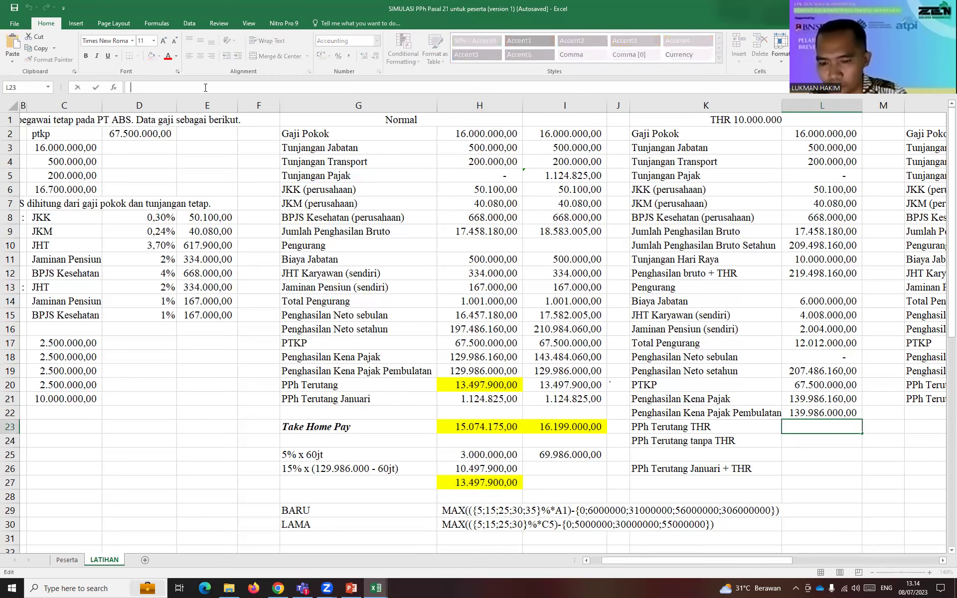
key("ctrl+v")
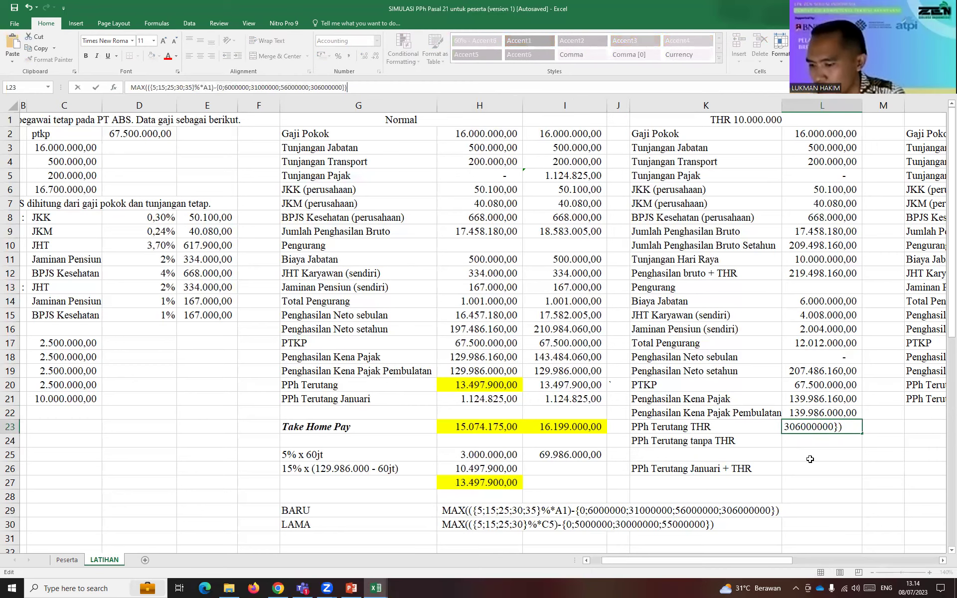
key("Return")
Turn L23 into a live formula by replacing A1 with L22 and adding =, giving 14.997.900,00
key("Up")
key("Up")
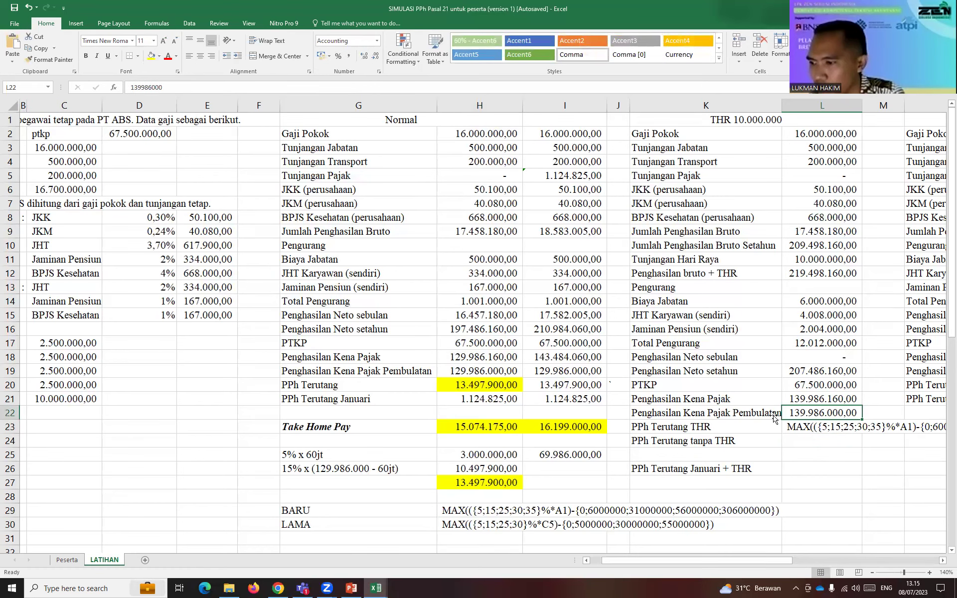
left_click(826, 428)
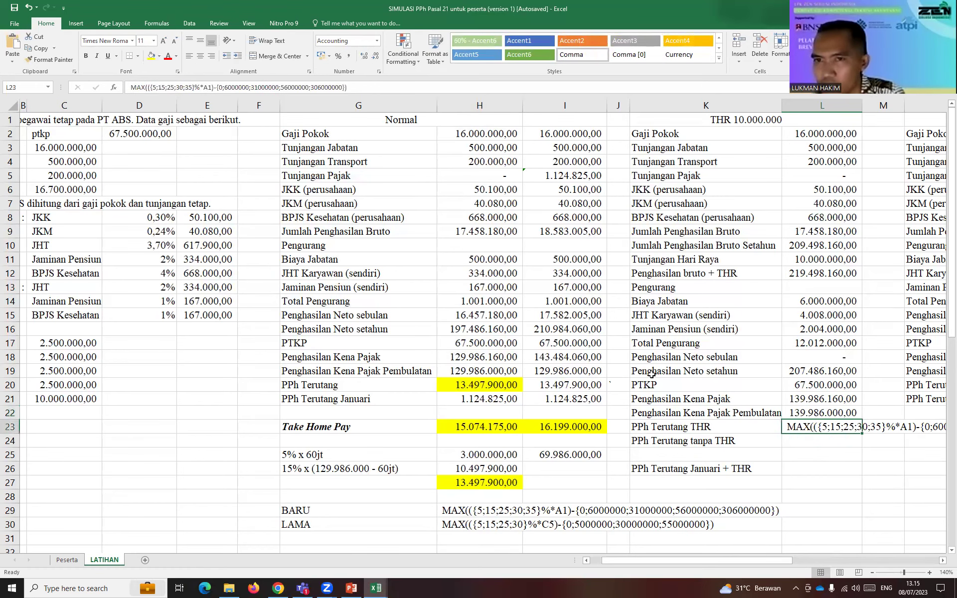
left_click(210, 87)
key("BackSpace")
key("BackSpace")
type("L22")
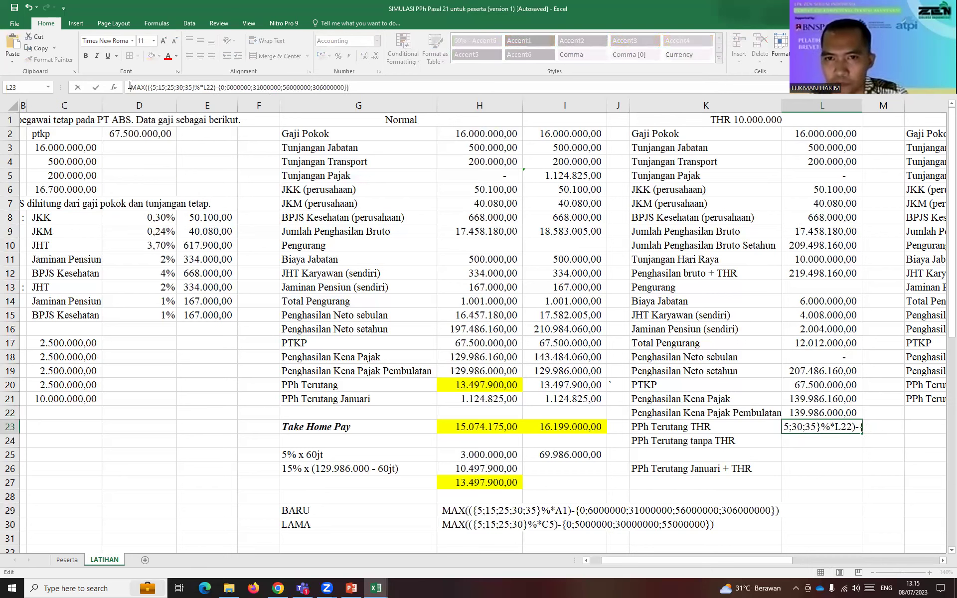
left_click(130, 87)
type("=")
key("Return")
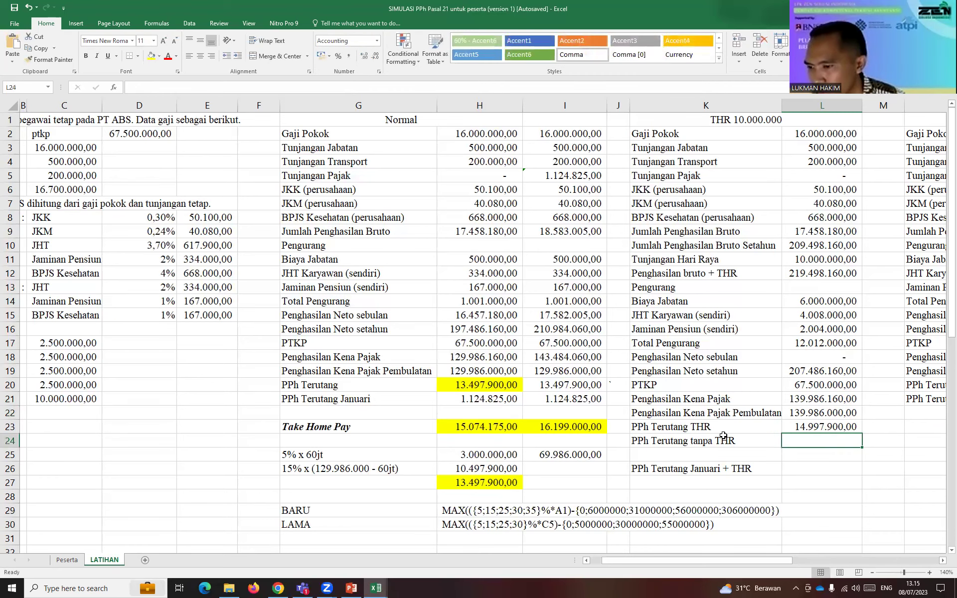
left_click(809, 428)
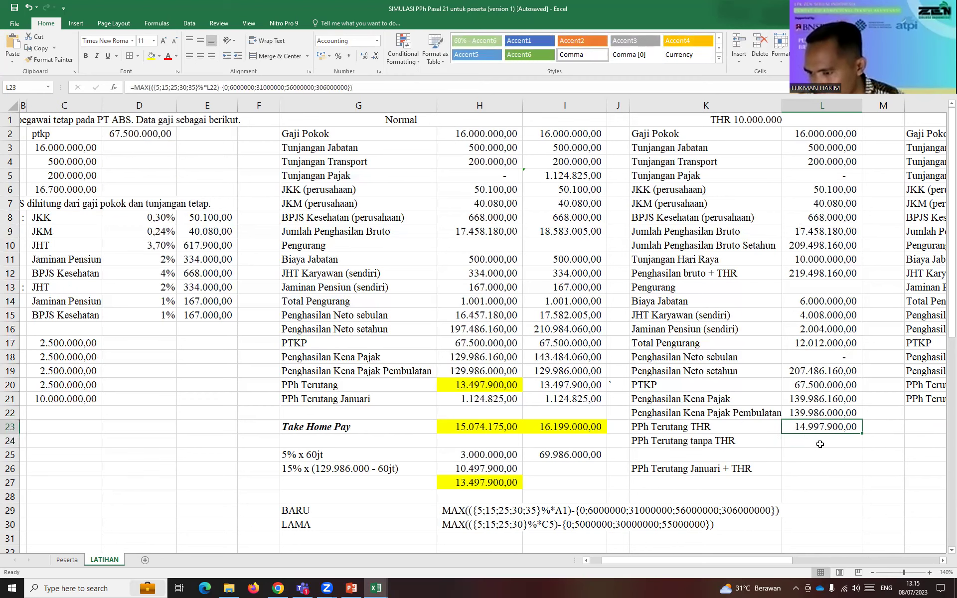
Set L24 (PPh Terutang tanpa THR) to =H20, showing 13.497.900,00
left_click(726, 440)
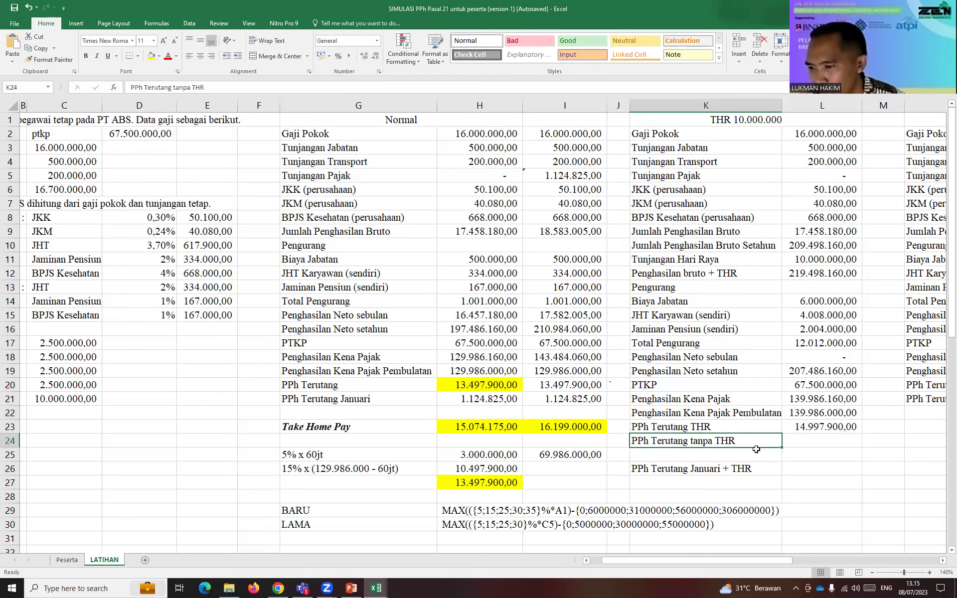
left_click(820, 426)
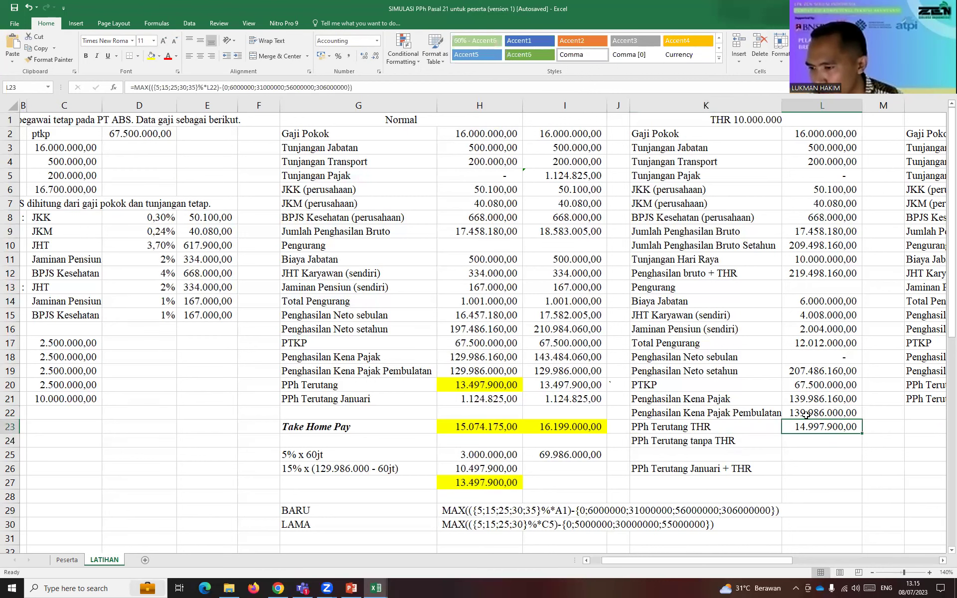
left_click(809, 441)
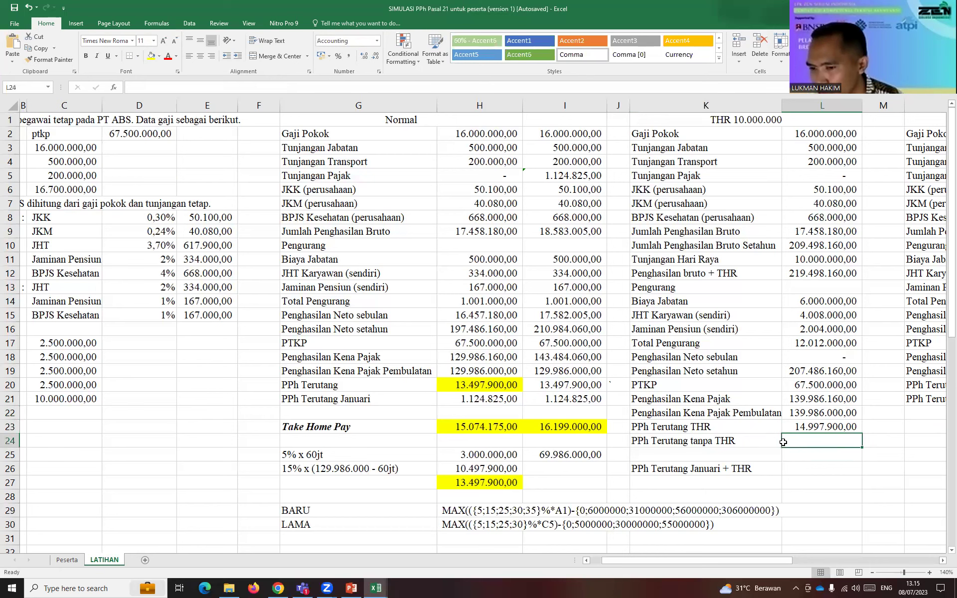
left_click(476, 384)
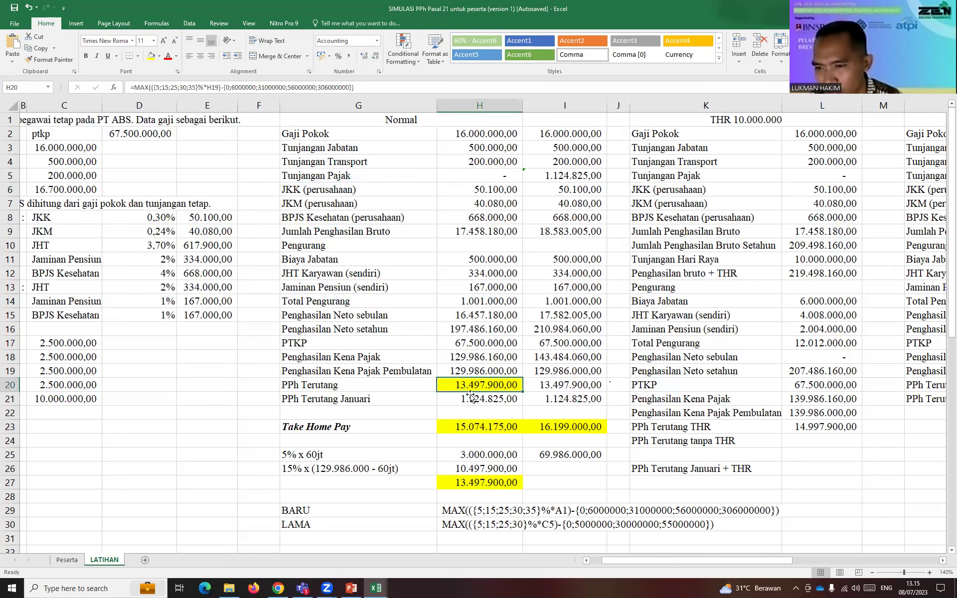
left_click(840, 441)
type("=")
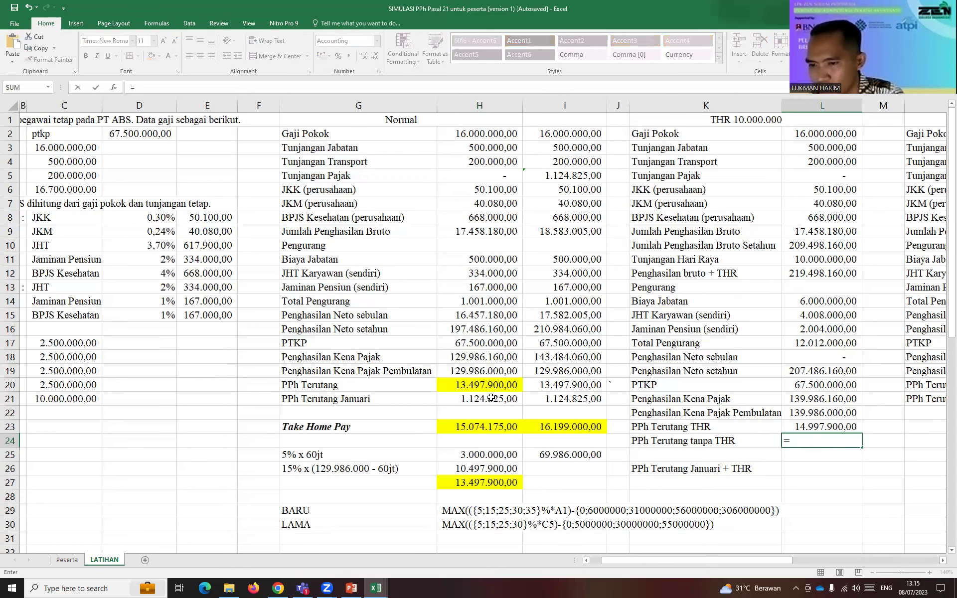
left_click(482, 385)
key("Return")
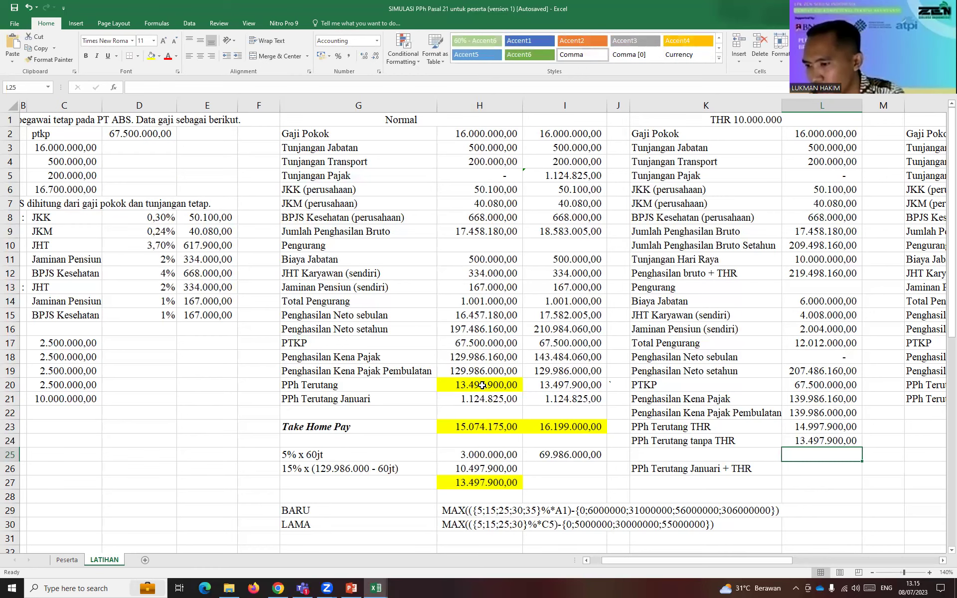
Enter =L23-L24 in L25 to get the THR tax difference of 1.500.000,00
type("=")
left_click(820, 428)
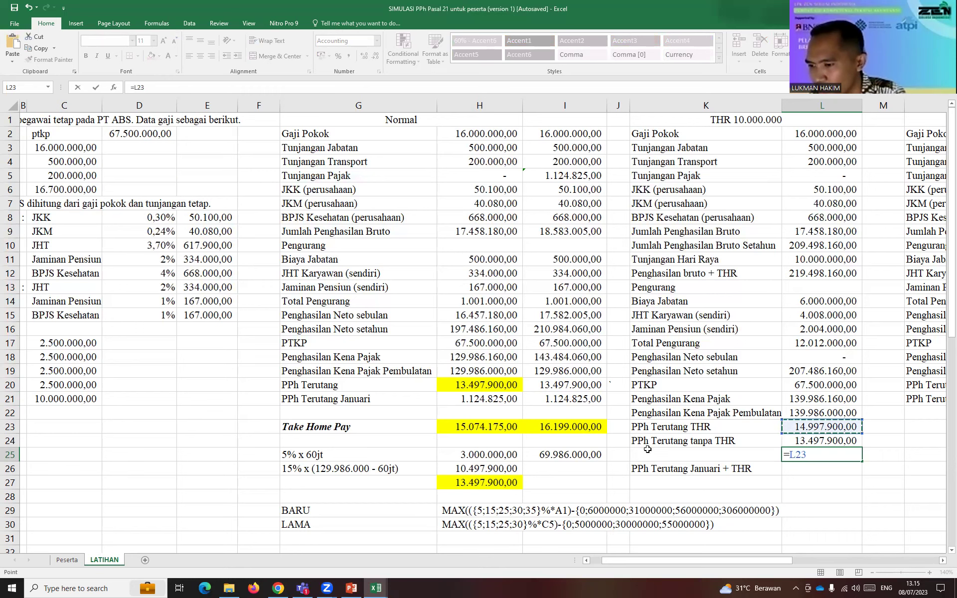
type("-")
left_click(821, 442)
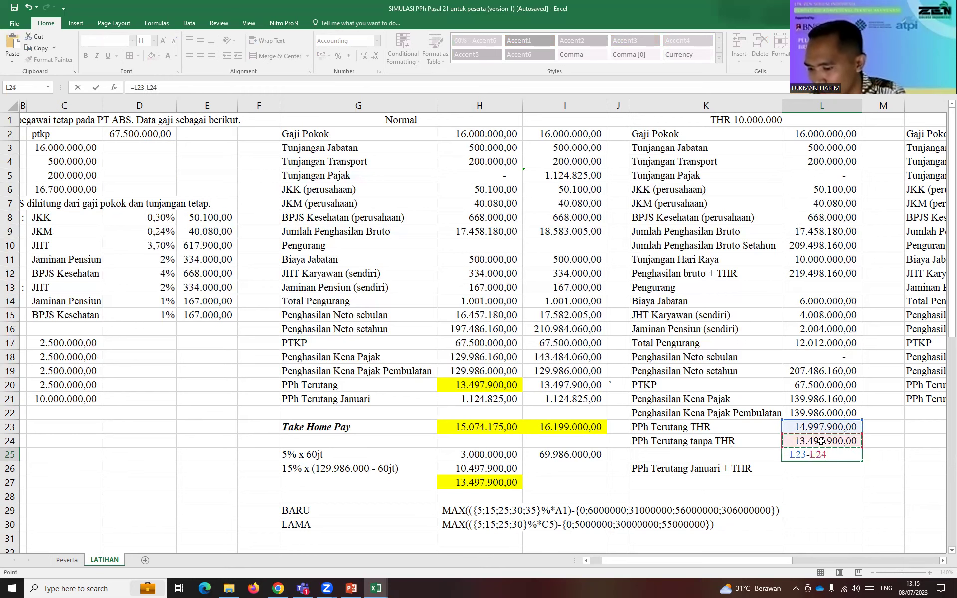
key("Return")
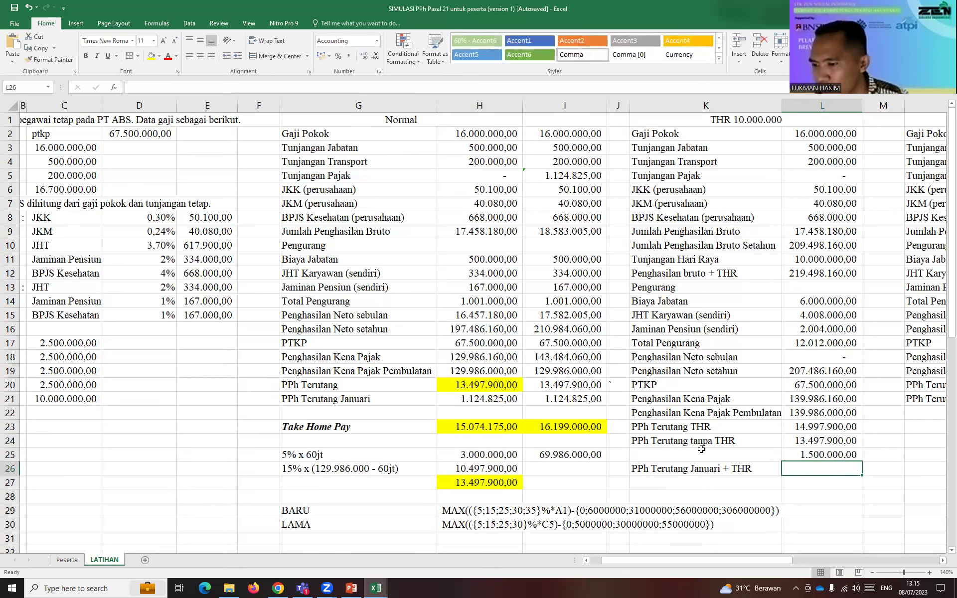
Enter =L25+H21 in L26, adding January's PPh to the THR tax difference
type("=")
left_click(818, 453)
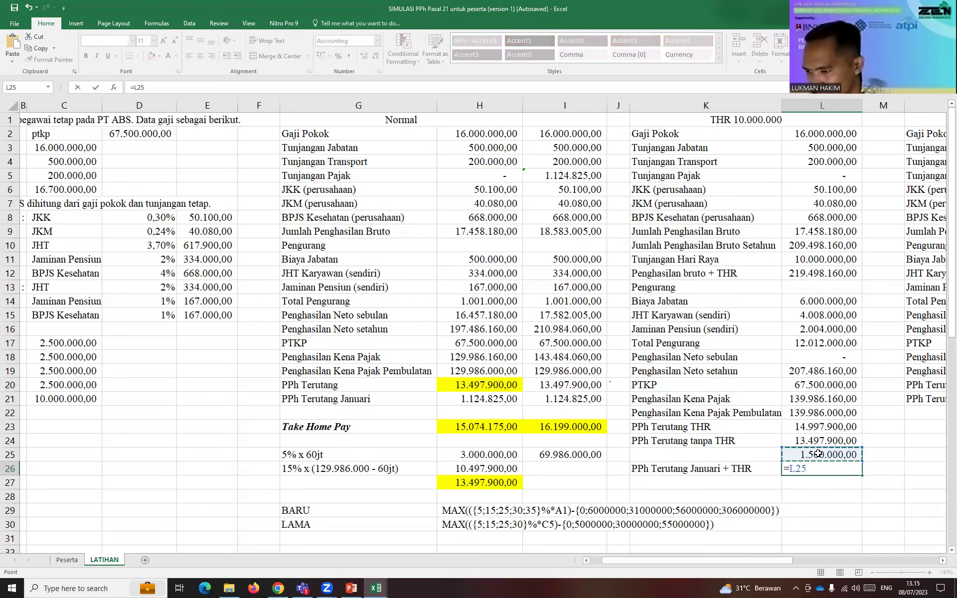
type("+")
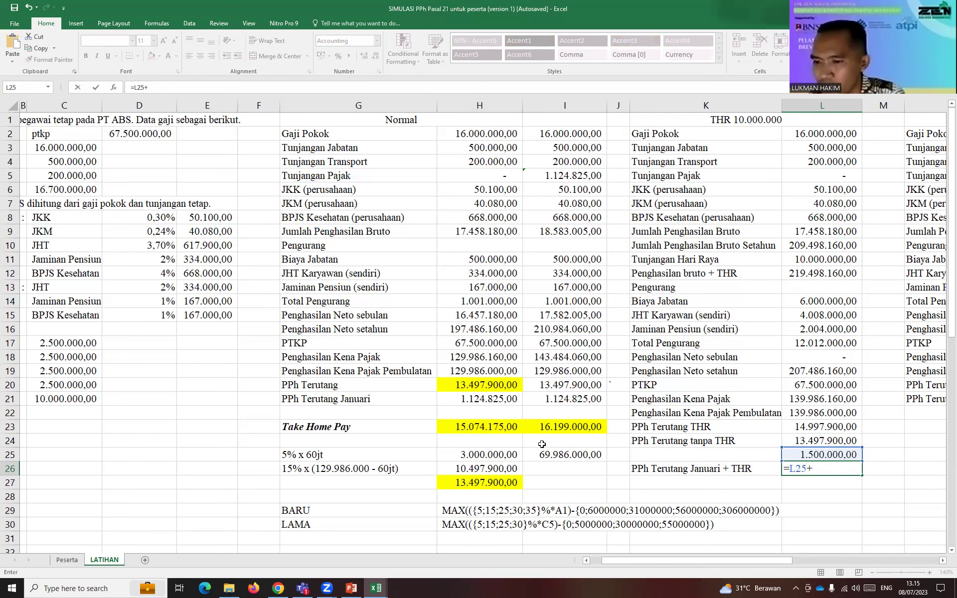
left_click(478, 429)
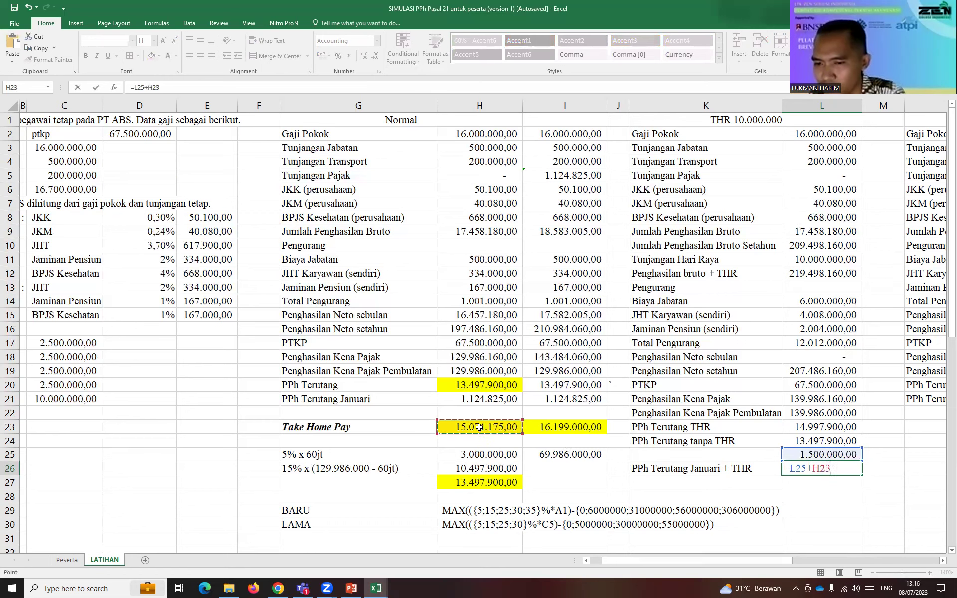
key("Up")
key("Up")
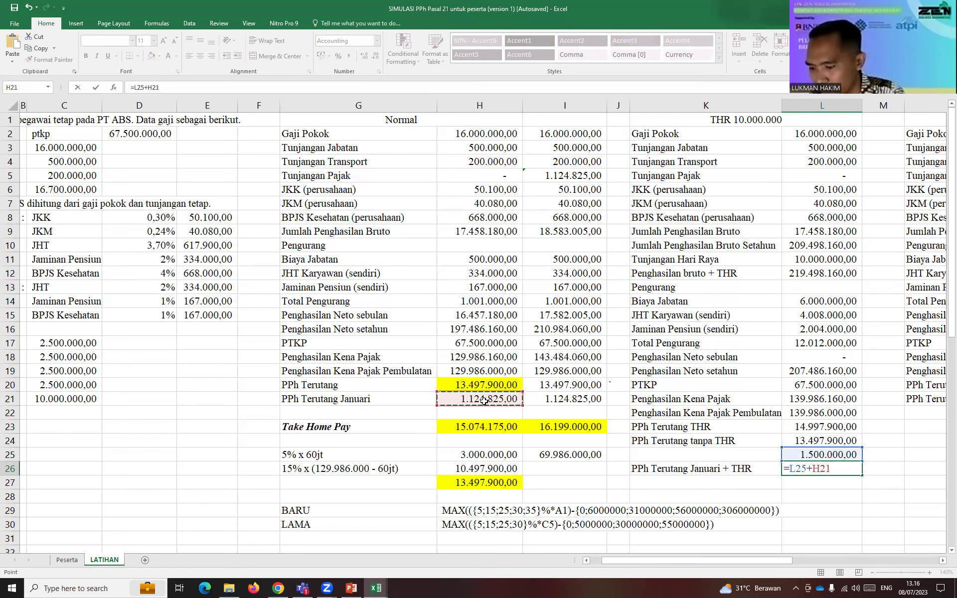
key("Return")
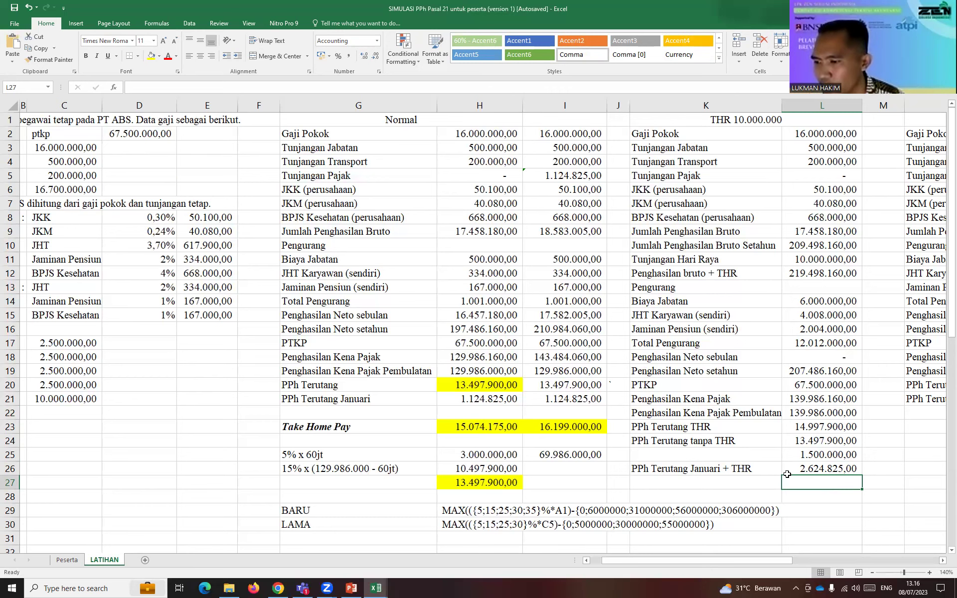
Review the THR column formulas, including L26, the pension row, Penghasilan Neto and L23
left_click(802, 467)
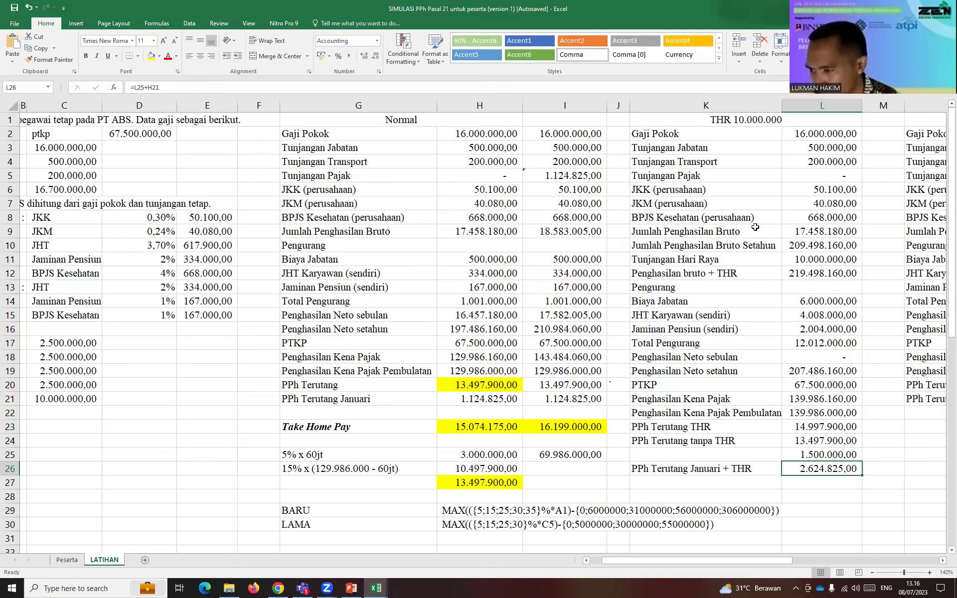
left_click(752, 258)
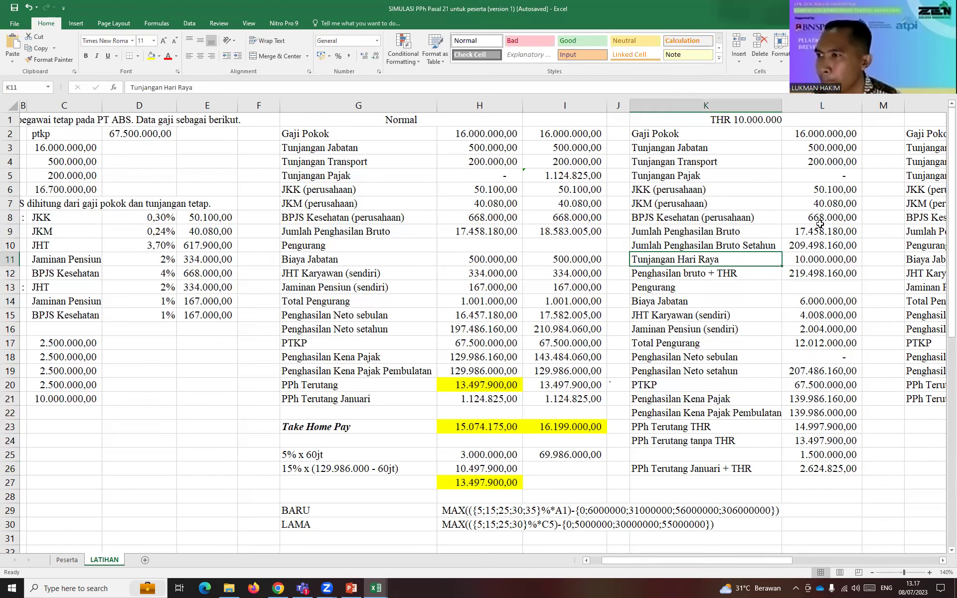
left_click(853, 333)
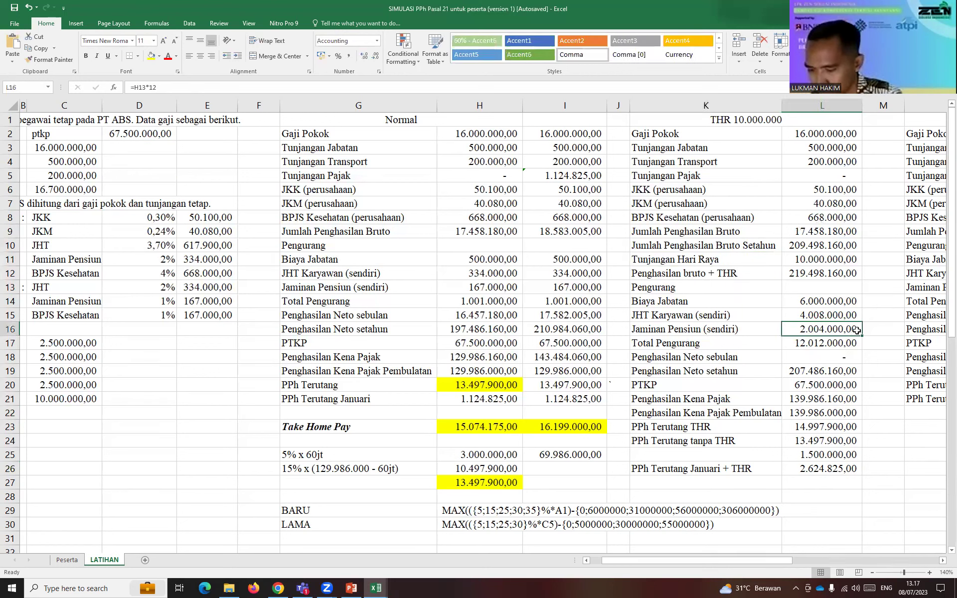
key("Right")
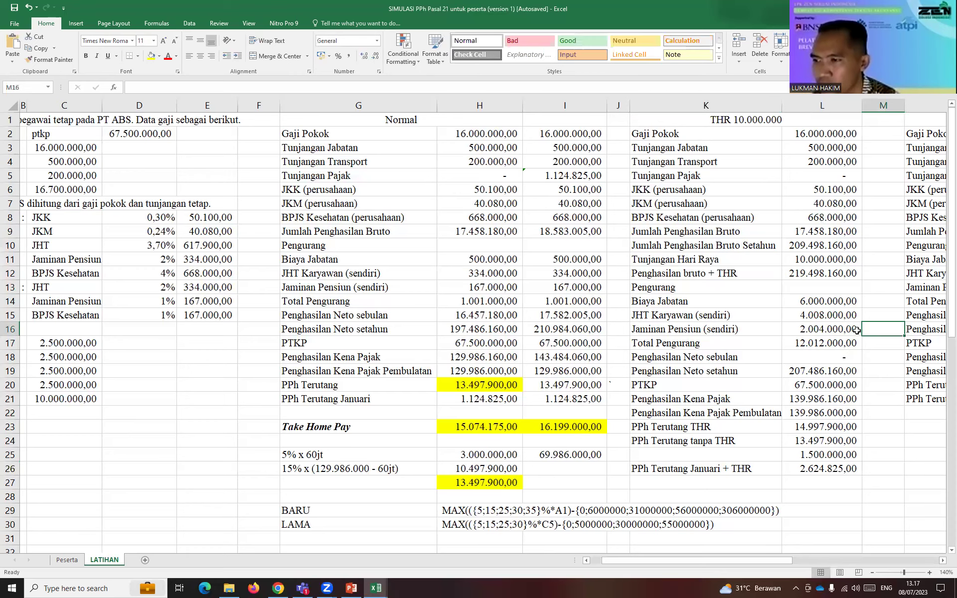
key("Right")
key("Left")
key("Left")
key("Left")
key("Left")
key("Left")
key("Left")
key("Left")
key("Left")
key("Left")
key("Left")
key("Left")
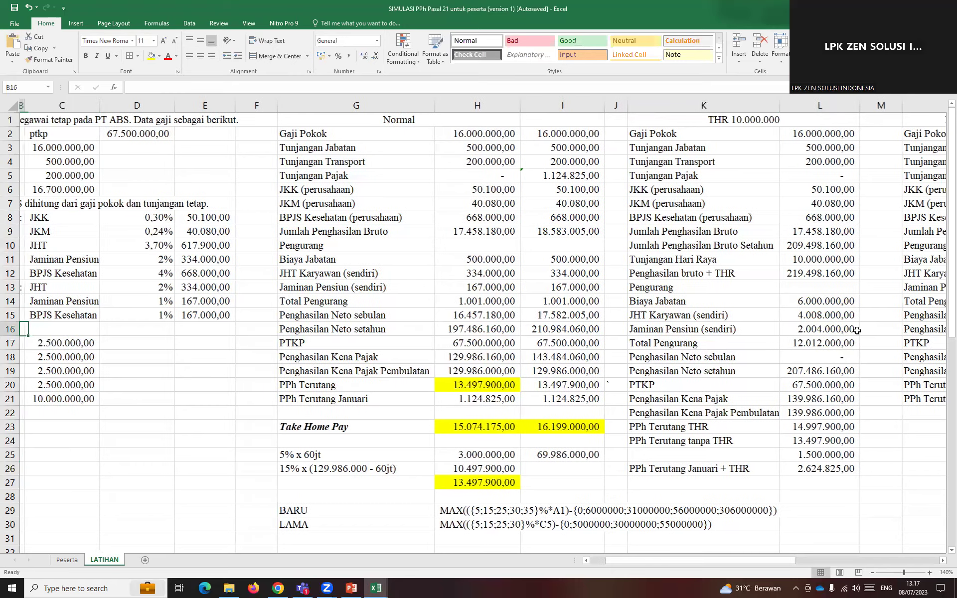
key("Left")
key("Left")
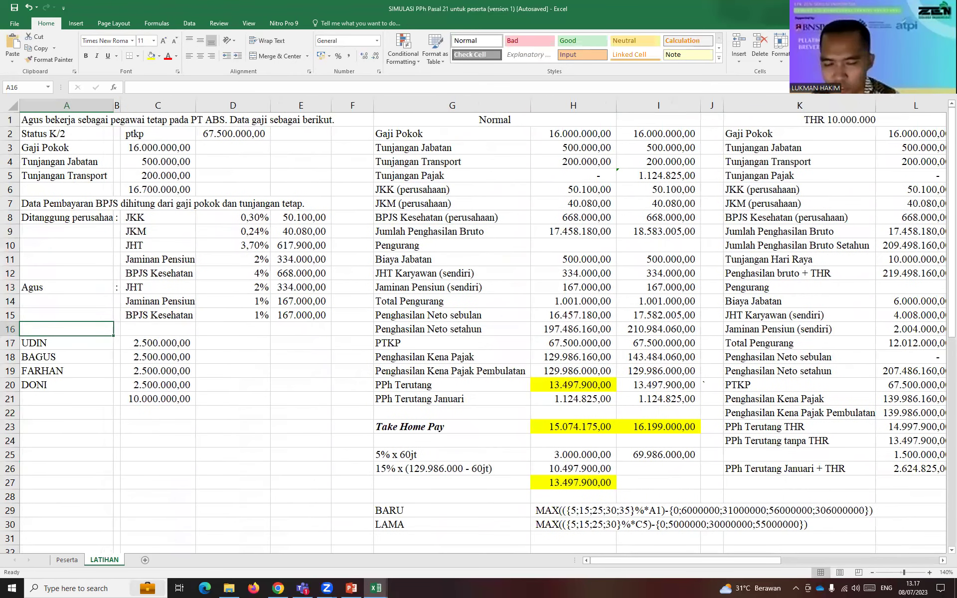
left_click(784, 175)
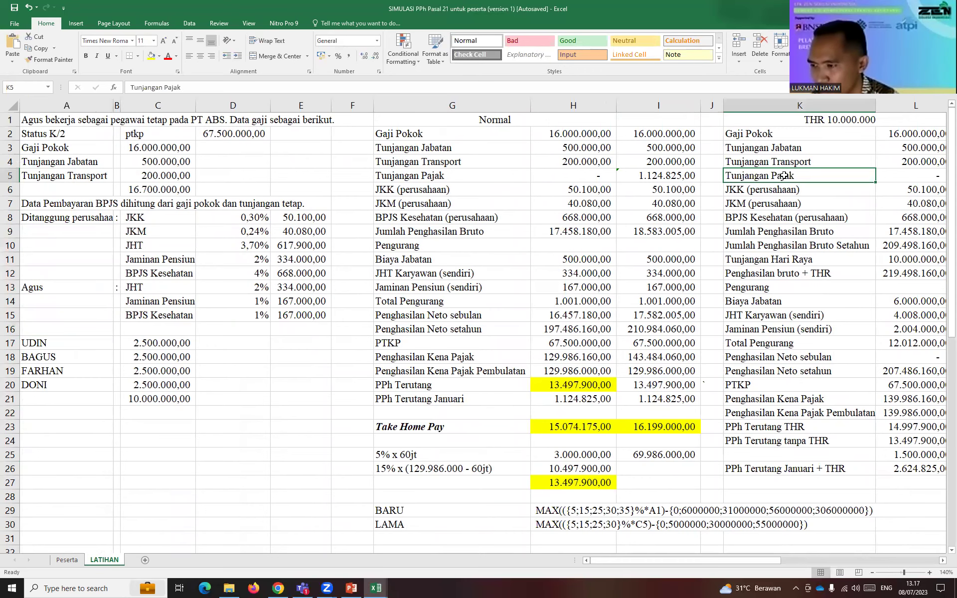
key("Right")
key("Right")
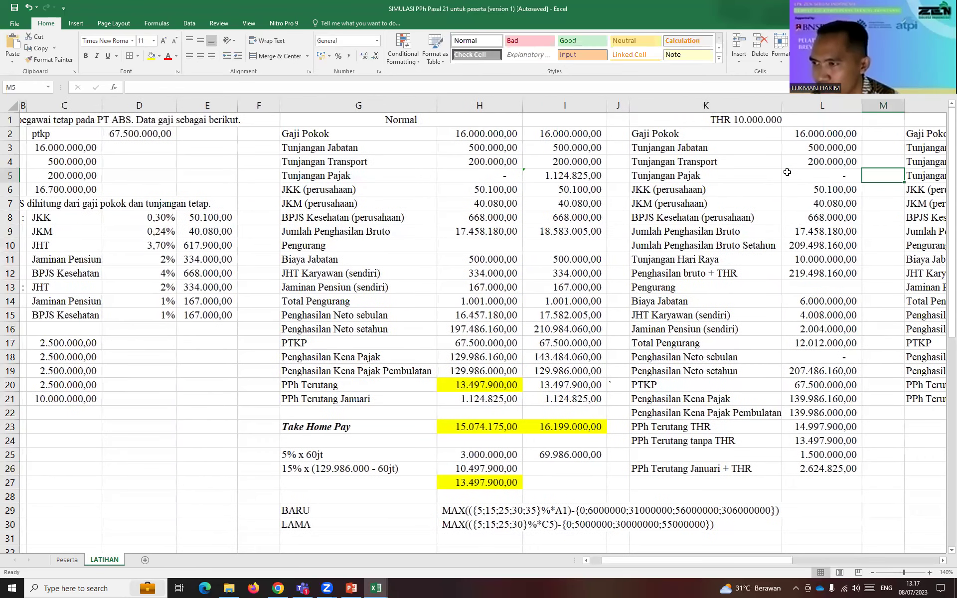
left_click_drag(817, 135, 819, 369)
left_click(819, 369)
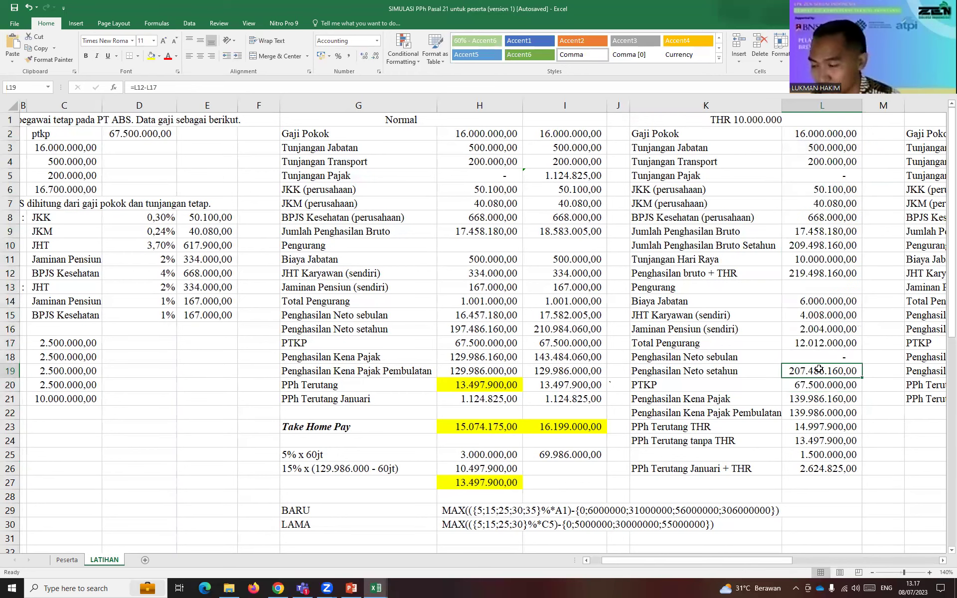
left_click(809, 427)
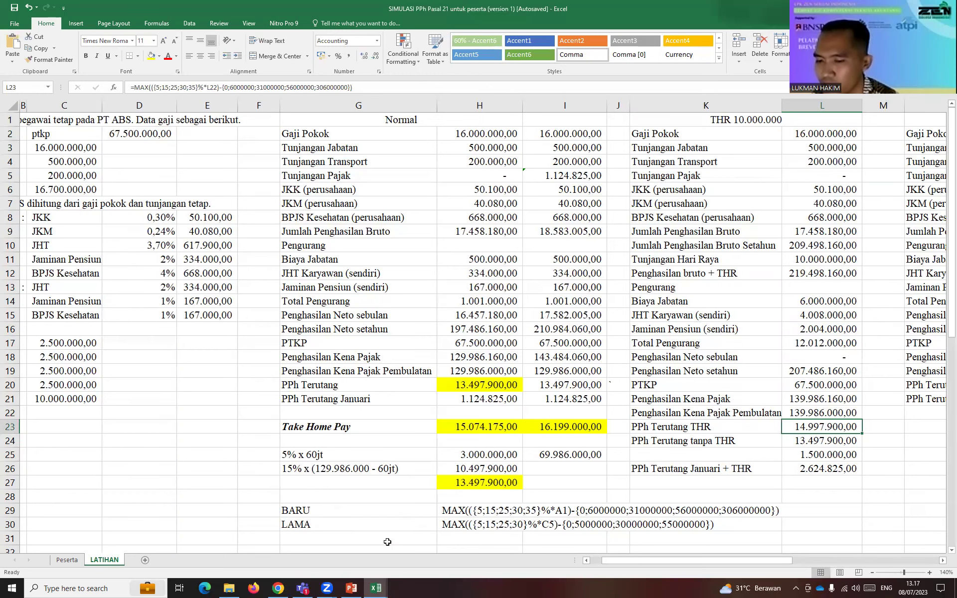
Open the PER 16 2016 regulation PDF, skim it, and return to the SIMULASI PPh 21 workbook
mouse_move(277, 588)
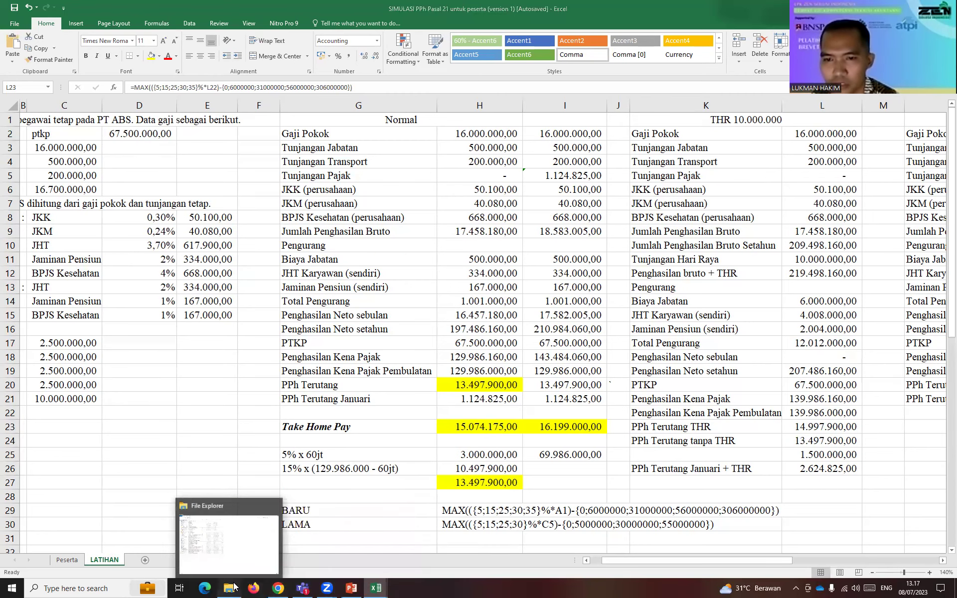
left_click(233, 588)
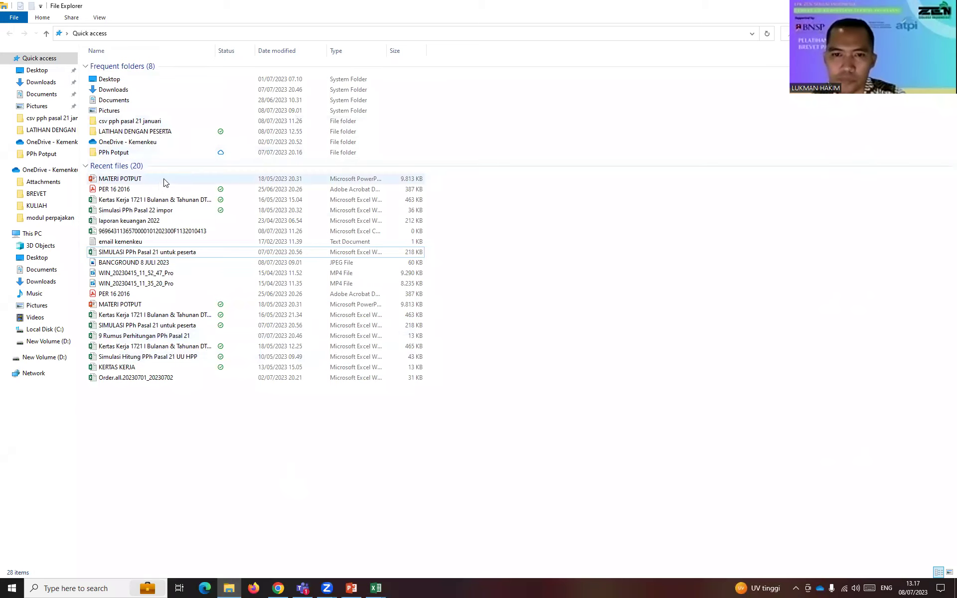
left_click(153, 191)
double_click(153, 190)
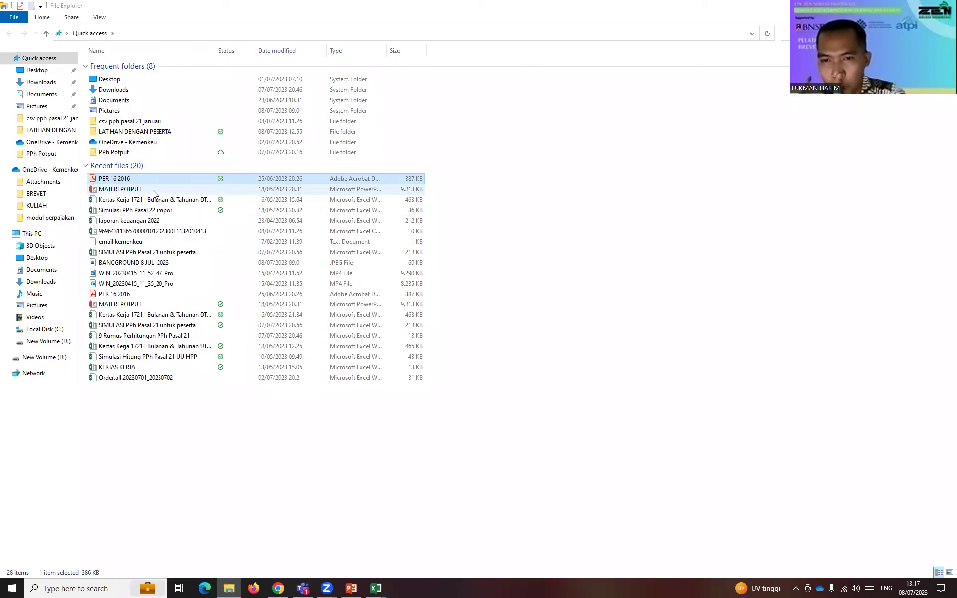
scroll(665, 293, "down", 10)
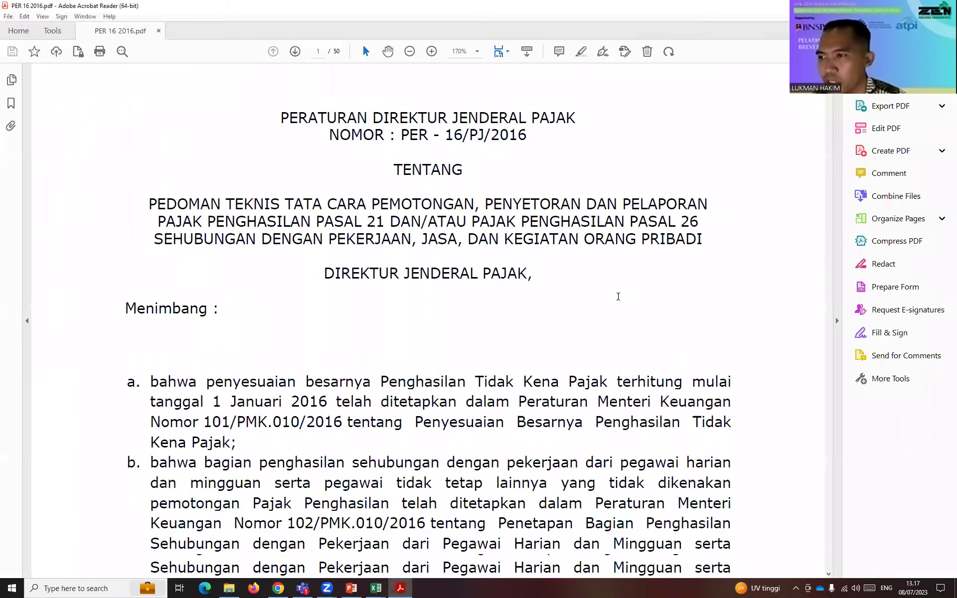
scroll(664, 293, "down", 3)
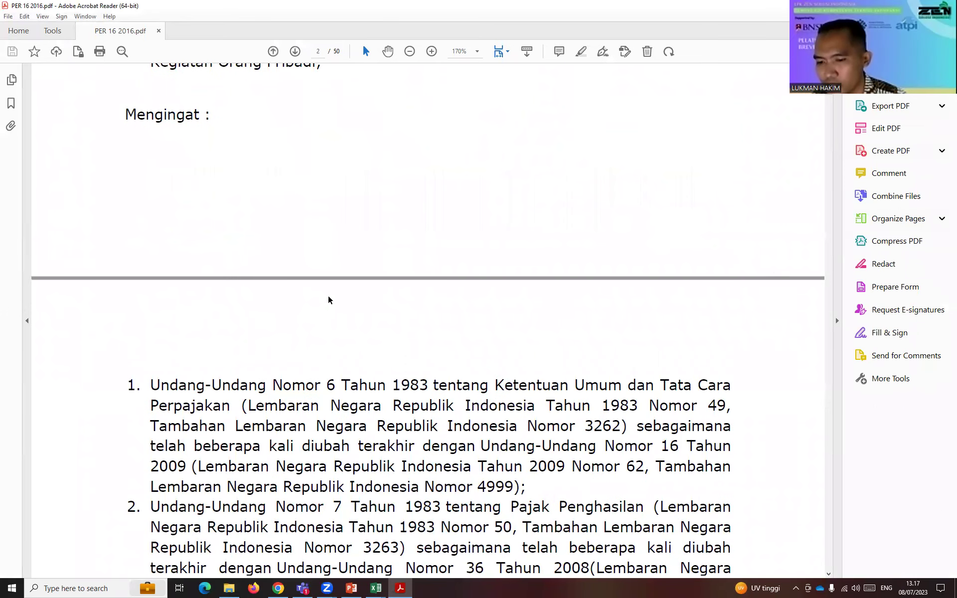
mouse_move(376, 588)
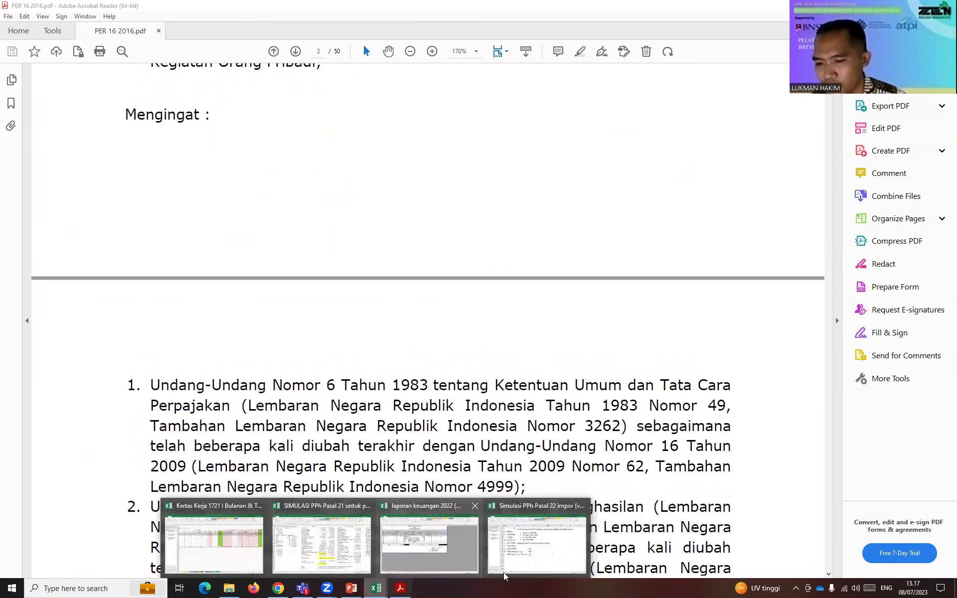
left_click(323, 550)
left_click(736, 346)
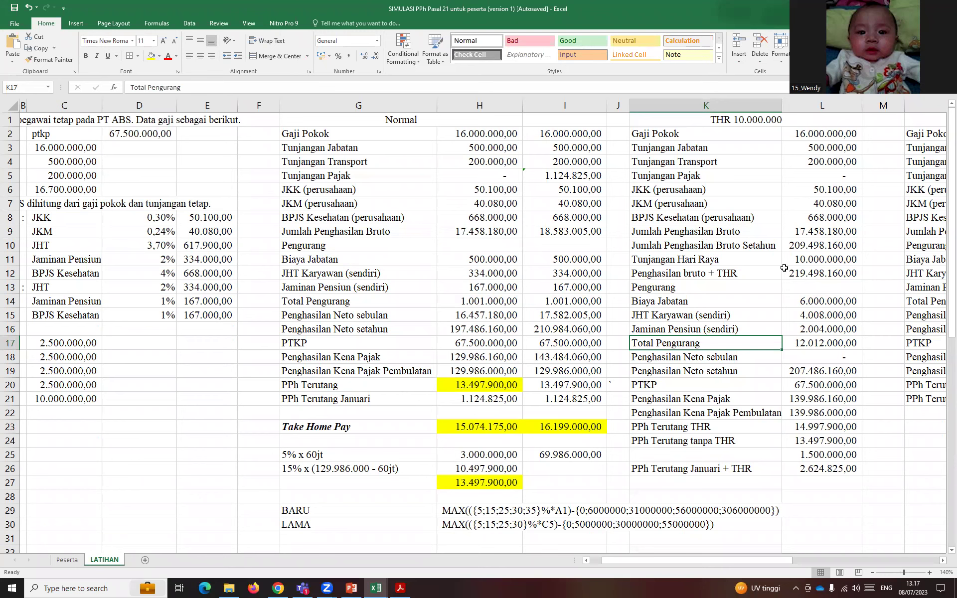
Fill L26, the 2.624.825,00 PPh Terutang Januari + THR result, yellow and recheck its formula
left_click(752, 273)
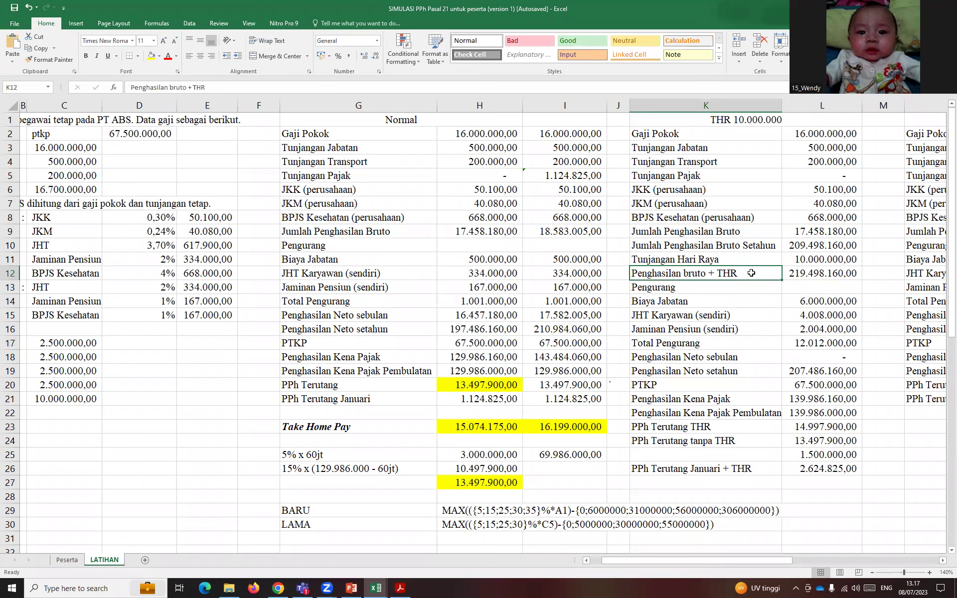
left_click(723, 469)
left_click(816, 471)
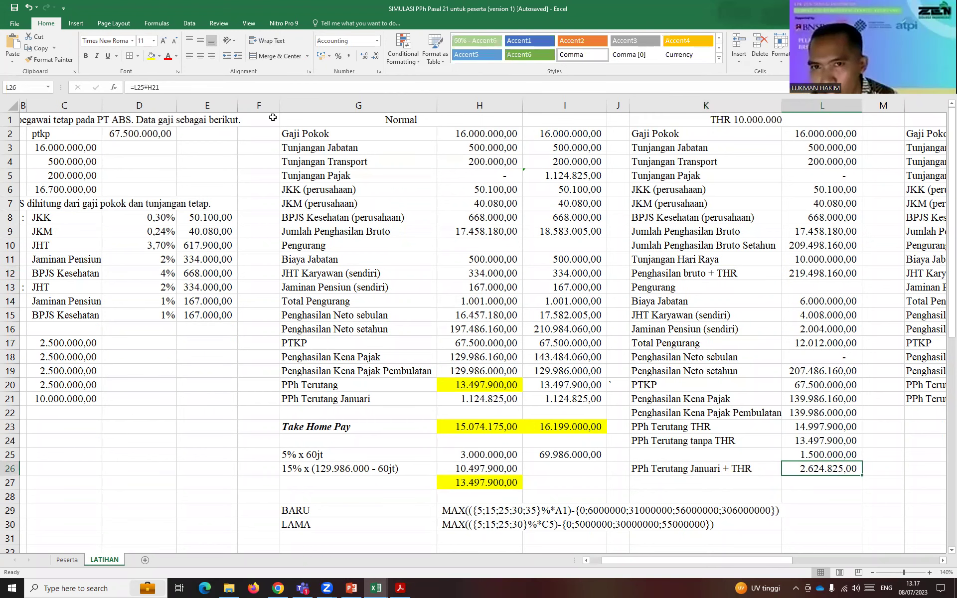
left_click(151, 56)
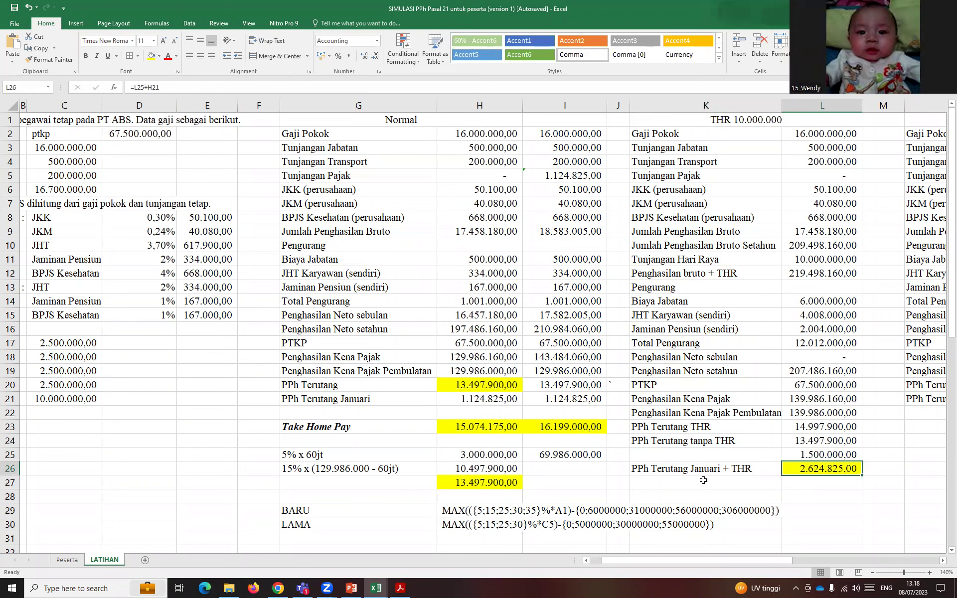
left_click(733, 470)
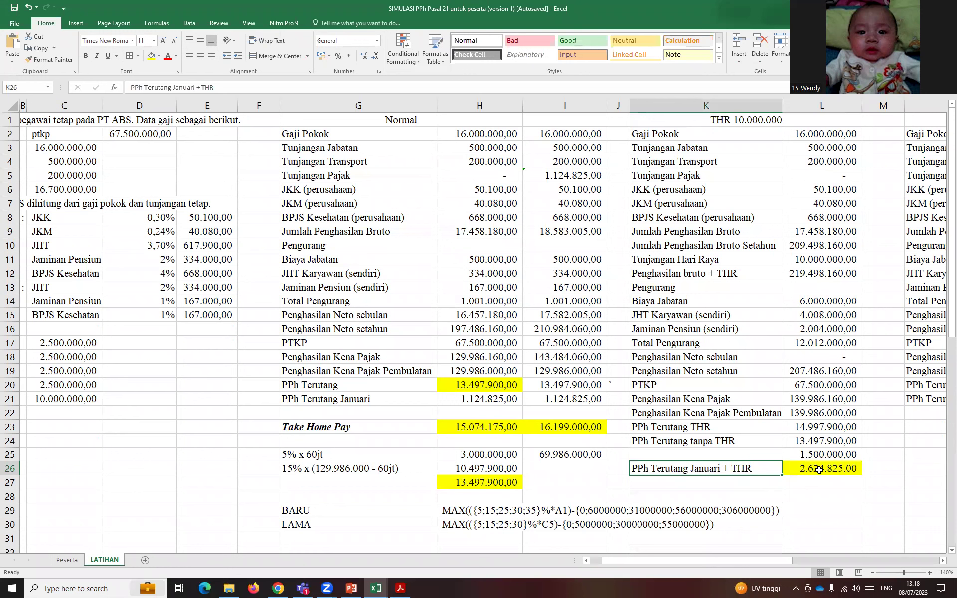
left_click(820, 469)
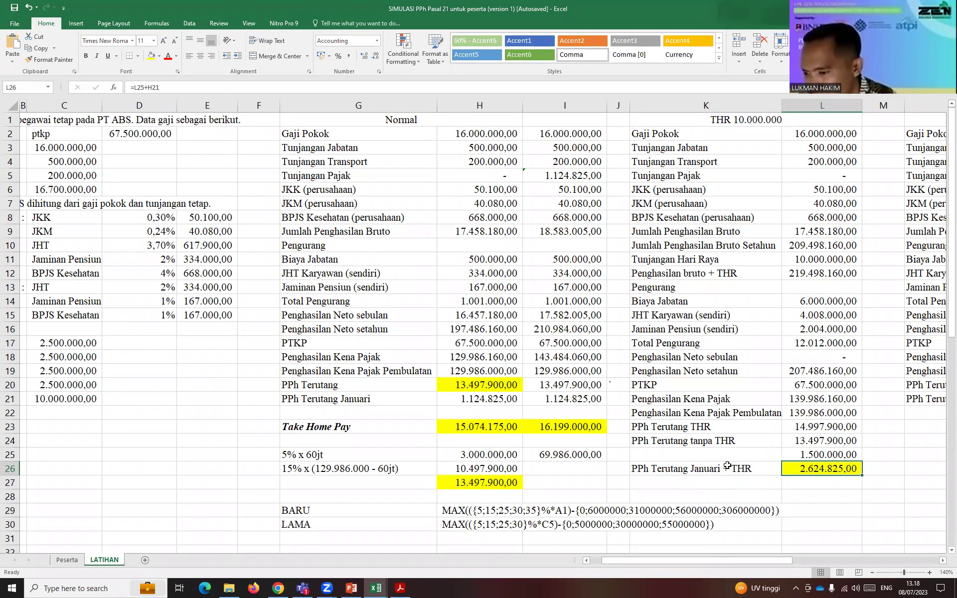
left_click(686, 470)
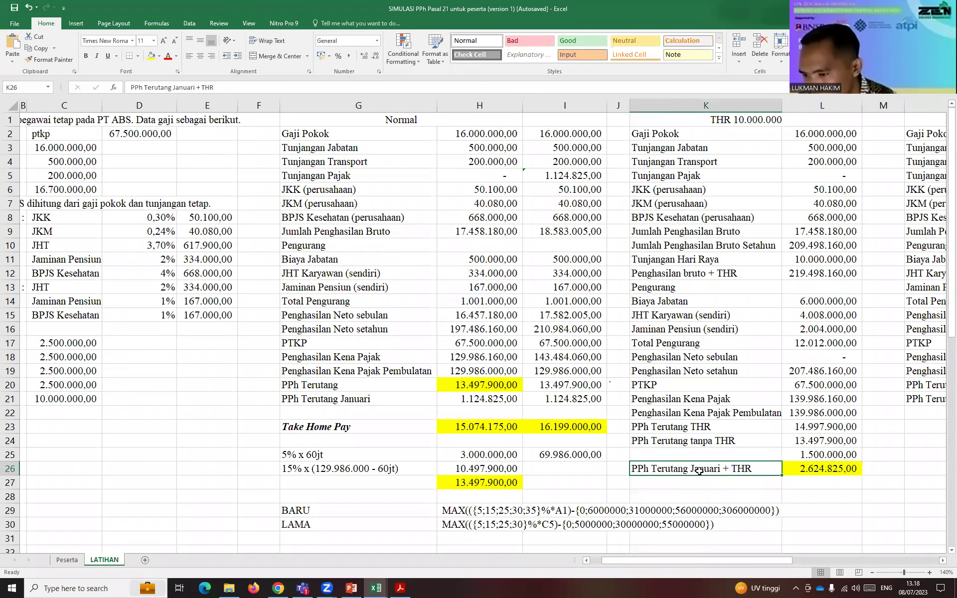
left_click(815, 469)
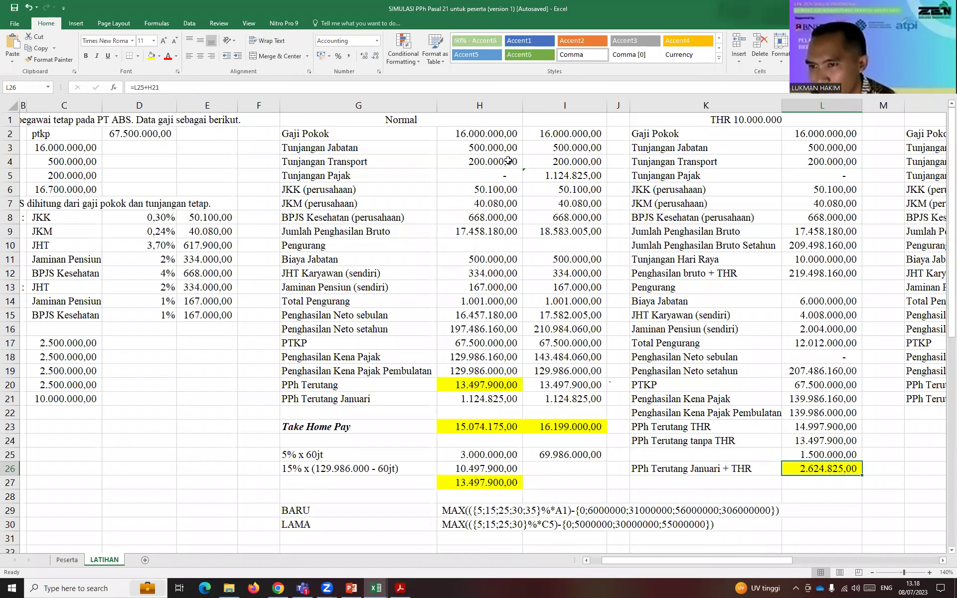
Review the Normal column H2:H23 and THR column L2:L23, checking the L9 and L23 formulas
left_click_drag(485, 137, 478, 430)
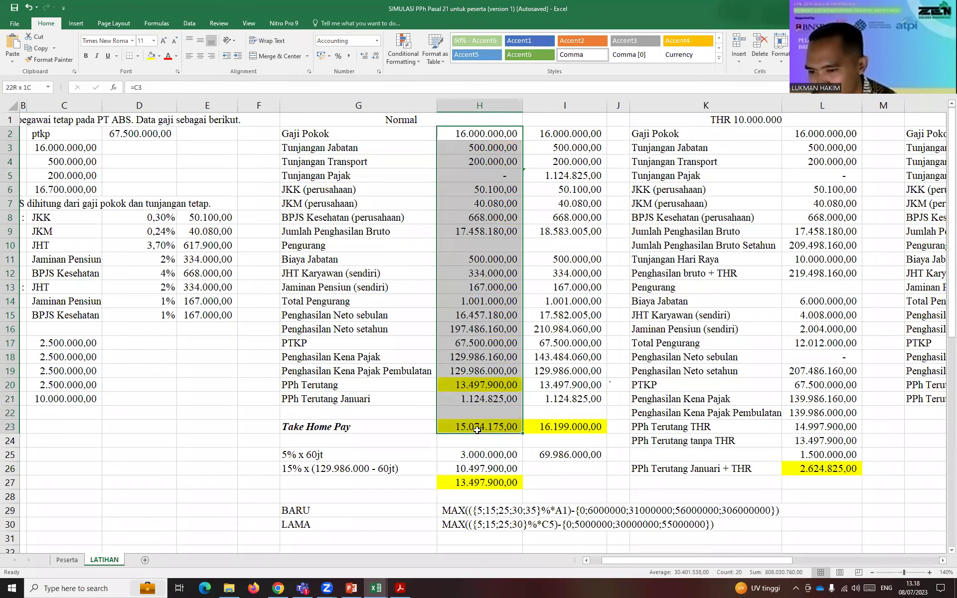
left_click(464, 243)
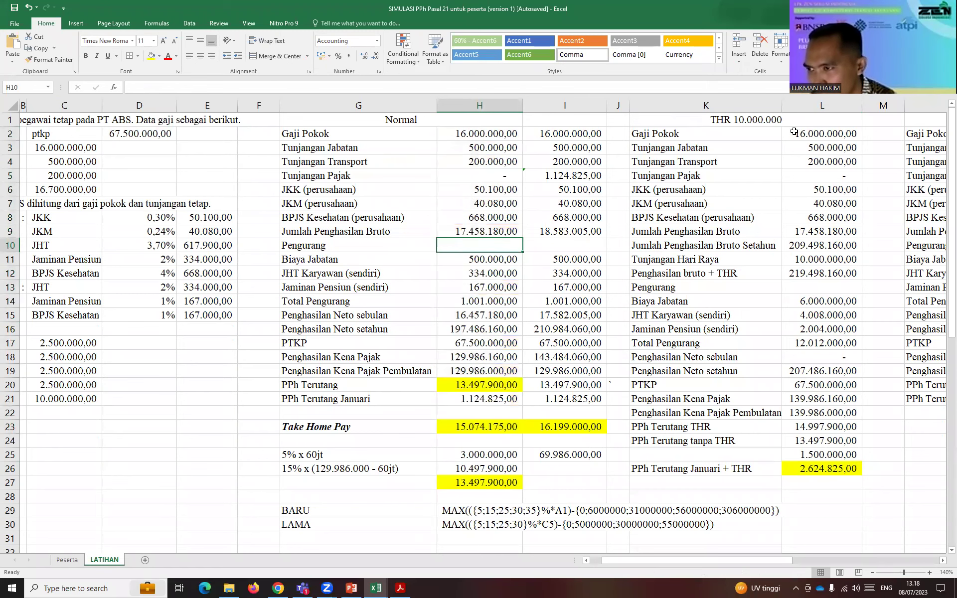
left_click(758, 121)
left_click_drag(799, 134, 808, 427)
left_click(763, 233)
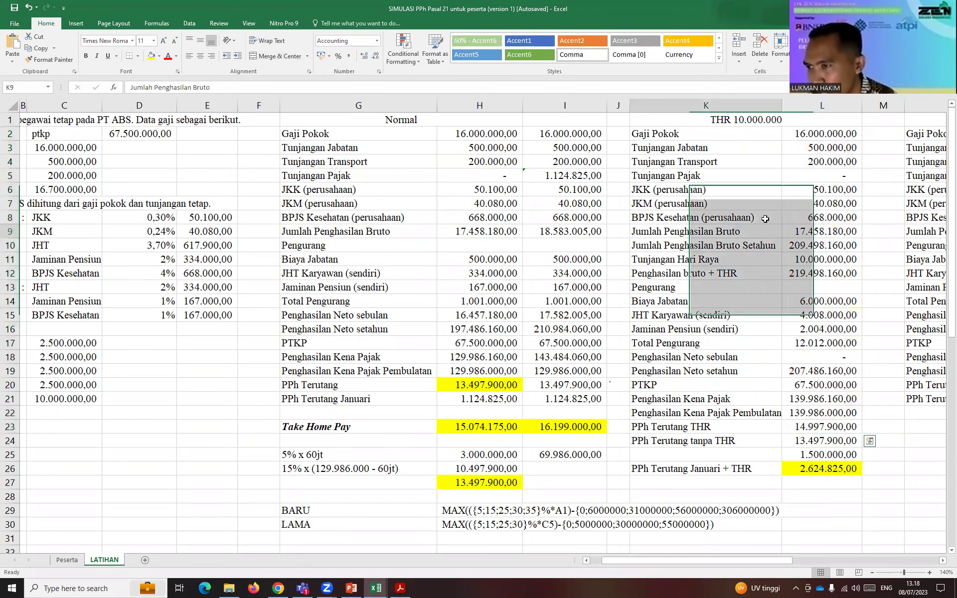
left_click(823, 134)
left_click(828, 233)
left_click(680, 429)
left_click(814, 428)
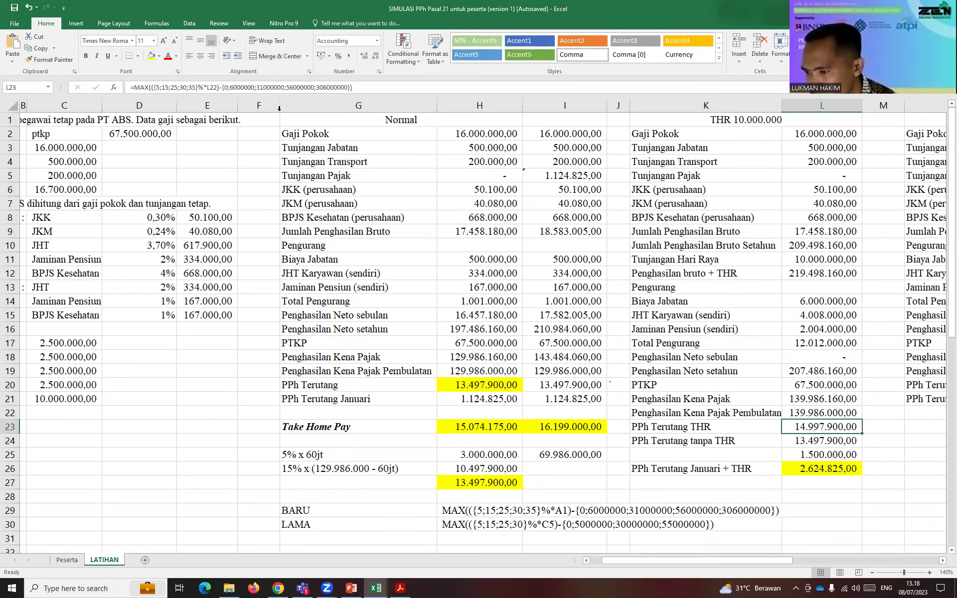
Fill the PPh Terutang THR cell L23 light green
left_click(159, 56)
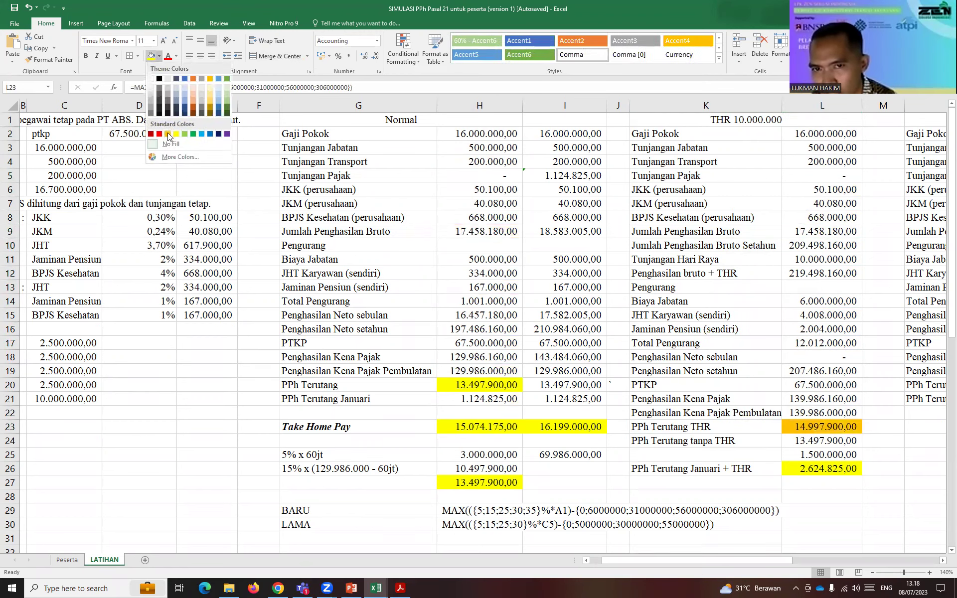
left_click(166, 134)
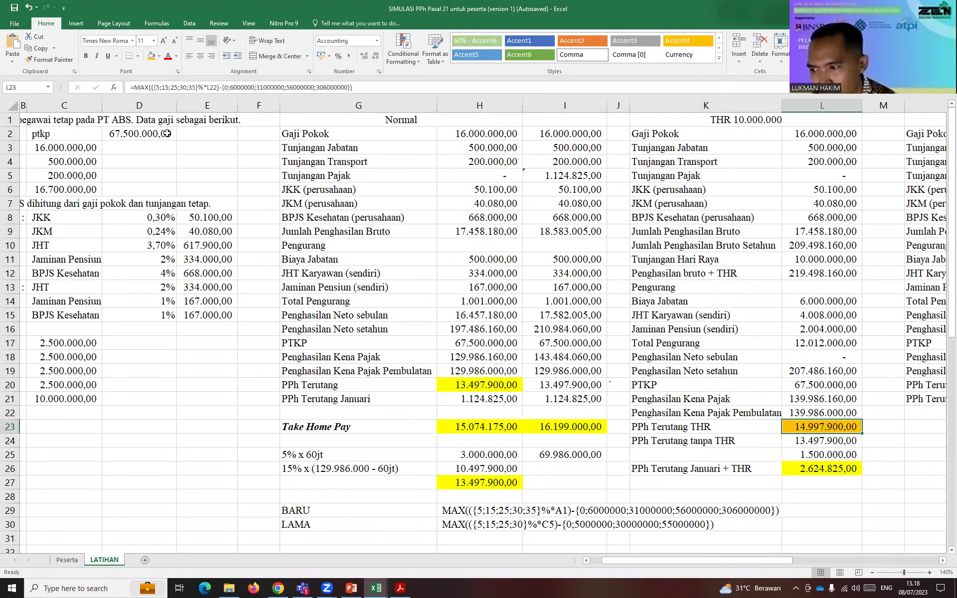
left_click(159, 55)
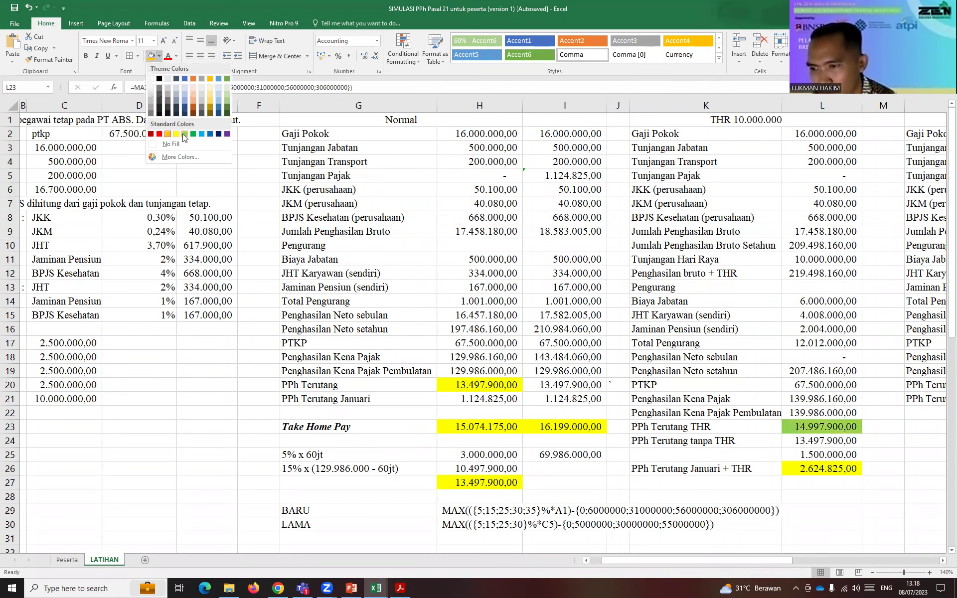
left_click(184, 133)
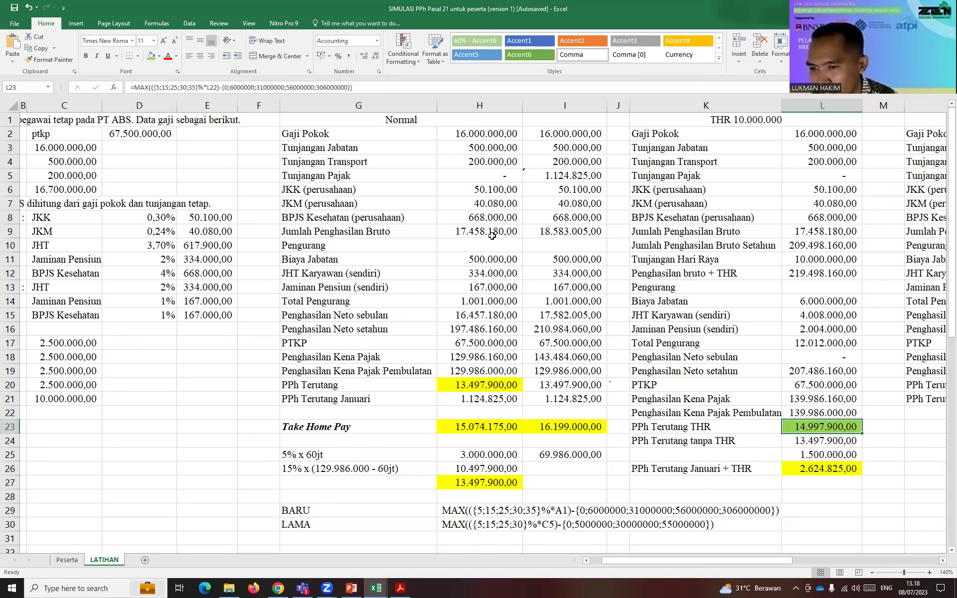
Draw a Line Arrow from H20 to L24 and widen its line to 2,5 pt
left_click(492, 384)
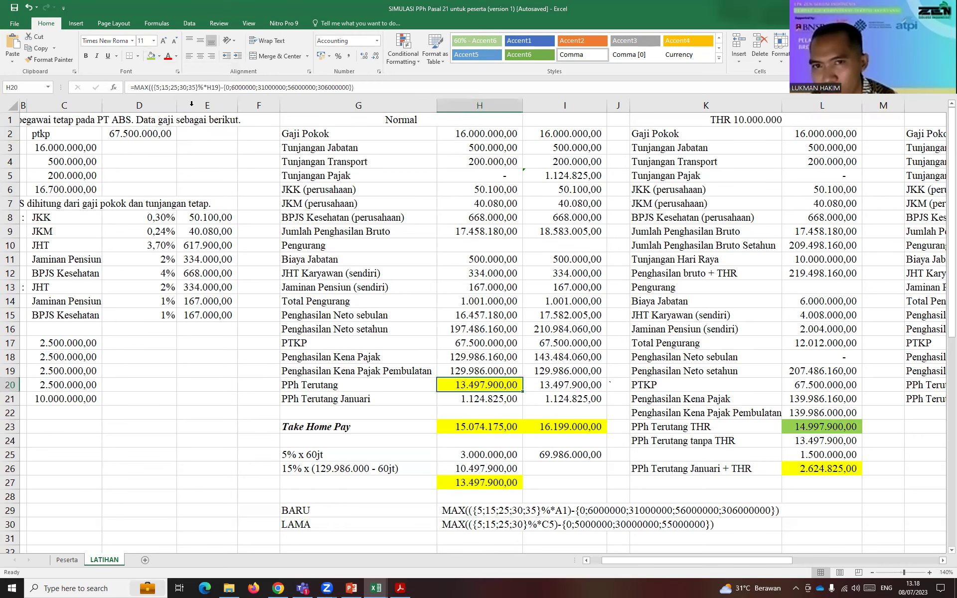
left_click(72, 25)
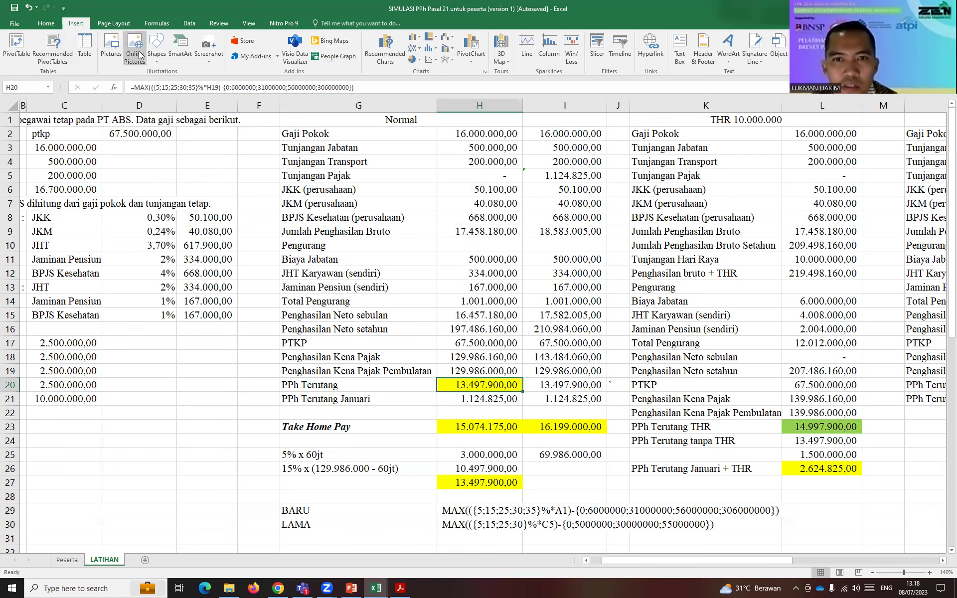
left_click(157, 47)
left_click(172, 92)
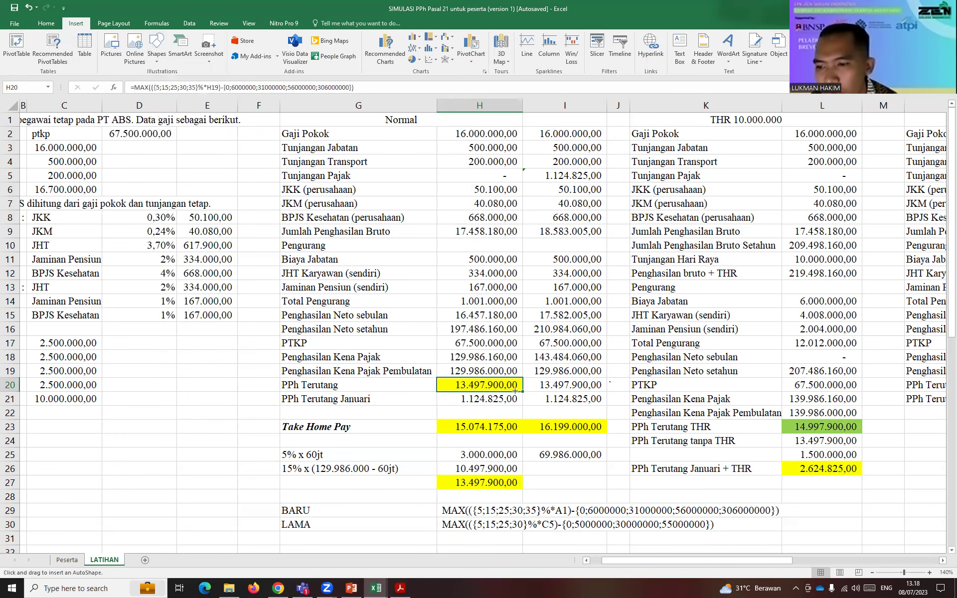
left_click_drag(532, 388, 779, 440)
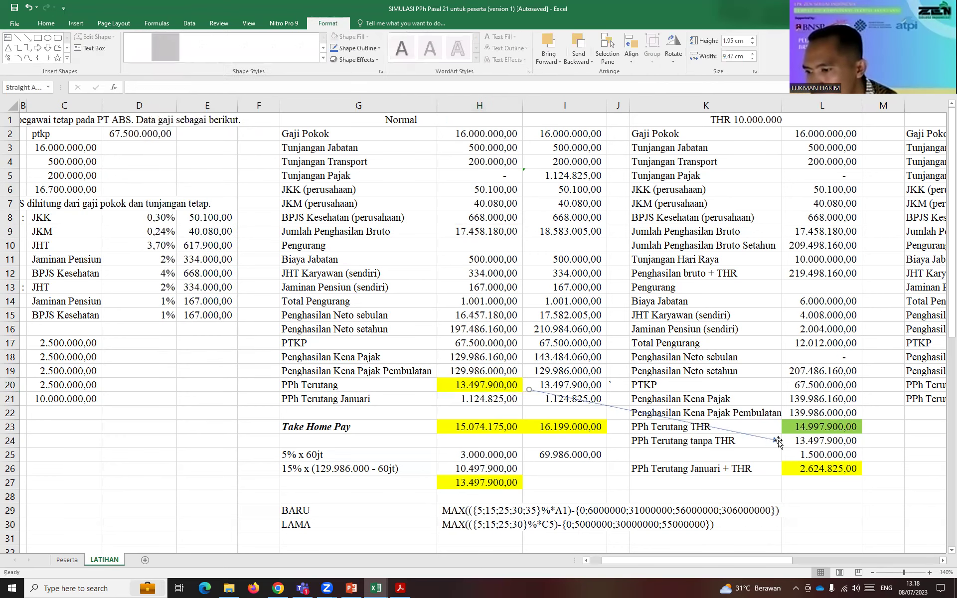
right_click(734, 433)
left_click(766, 430)
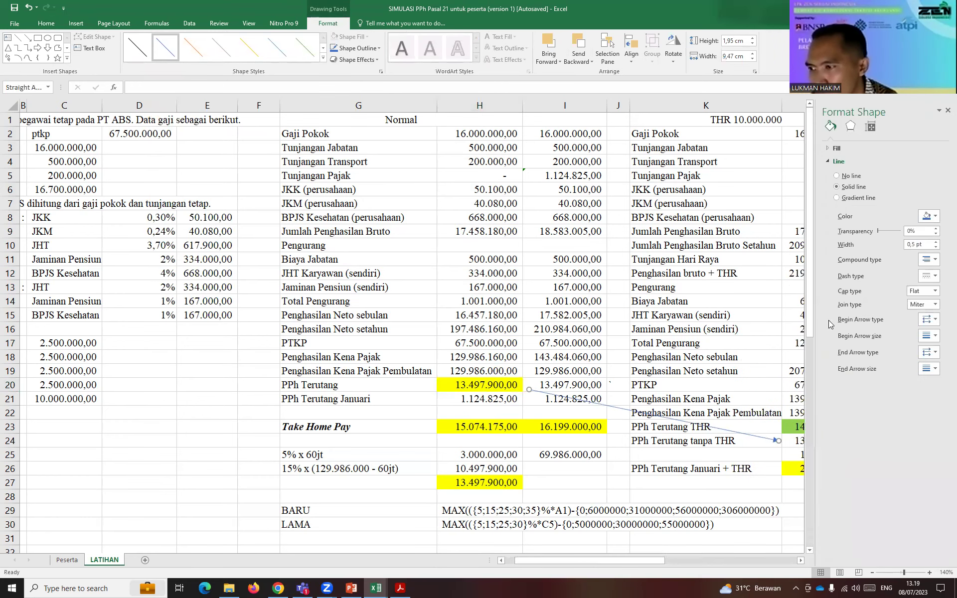
left_click(936, 242)
left_click(936, 242)
left_click(936, 243)
left_click(935, 243)
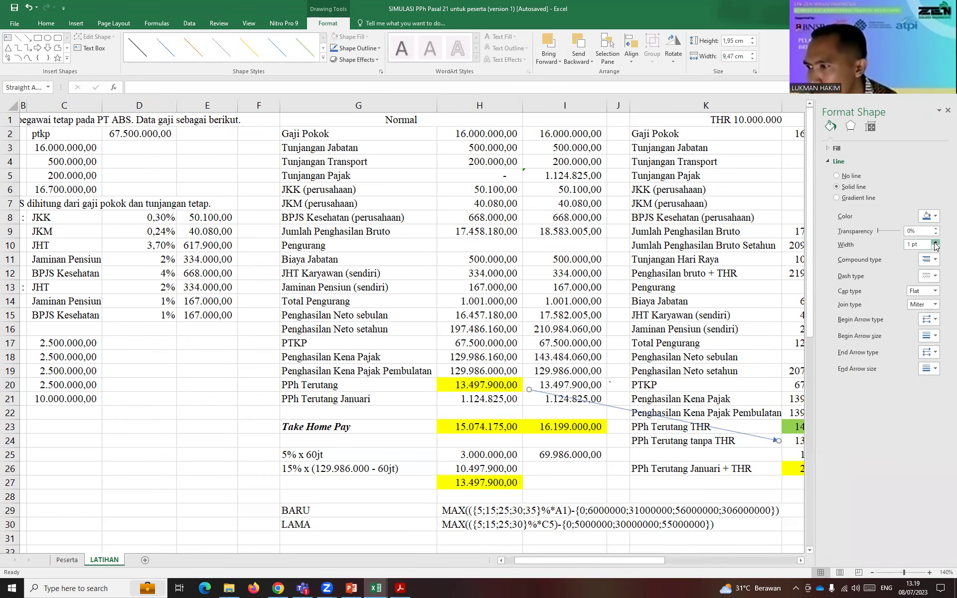
left_click(936, 242)
left_click(936, 243)
left_click(936, 243)
left_click(936, 242)
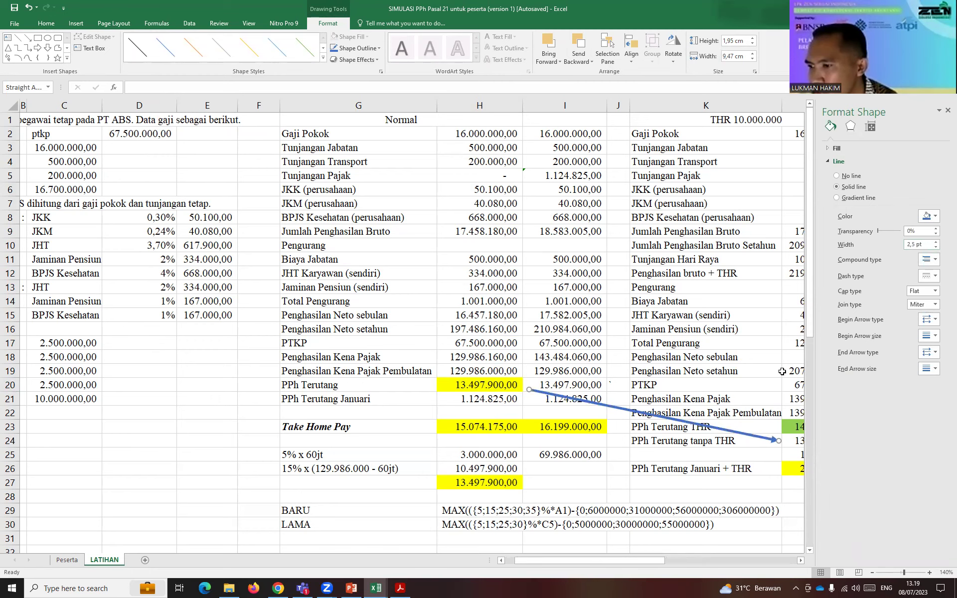
left_click(782, 341)
left_click(947, 111)
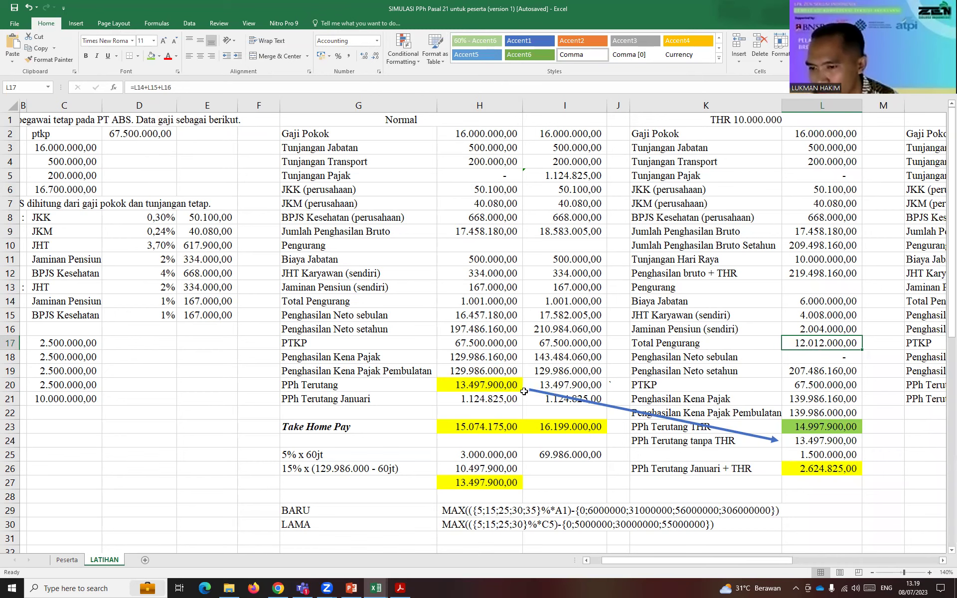
left_click(802, 442)
left_click(814, 427)
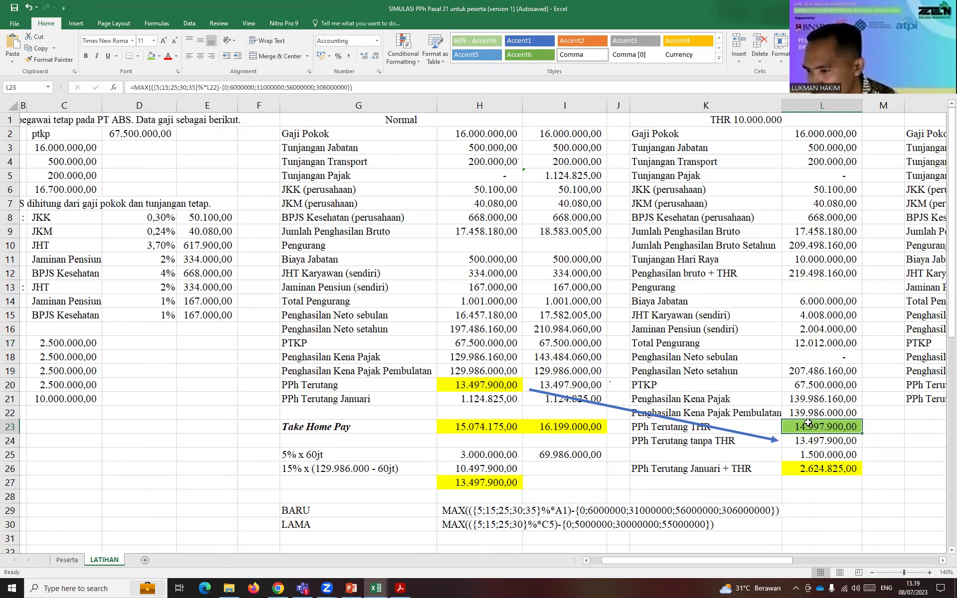
left_click(806, 441)
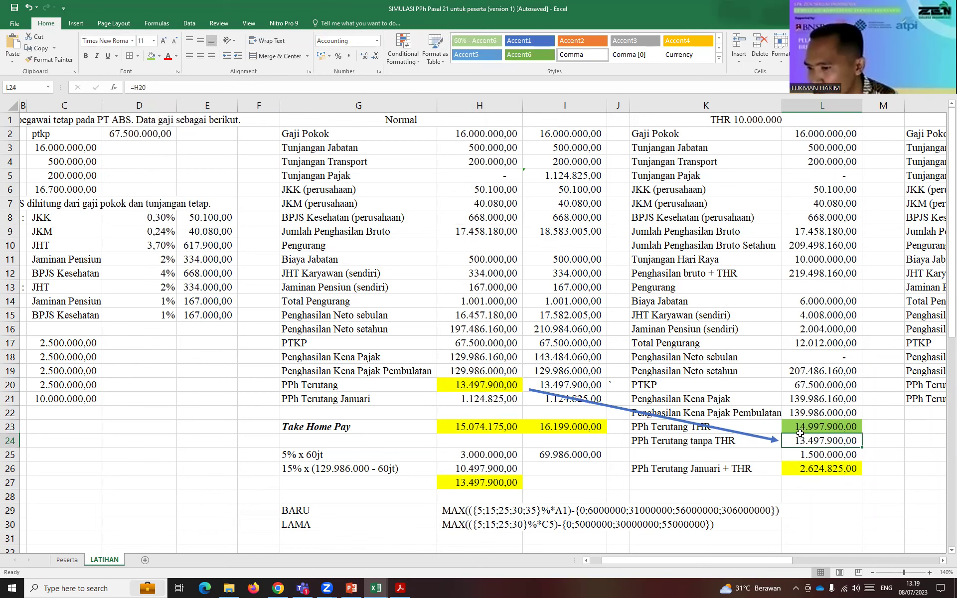
left_click(724, 440)
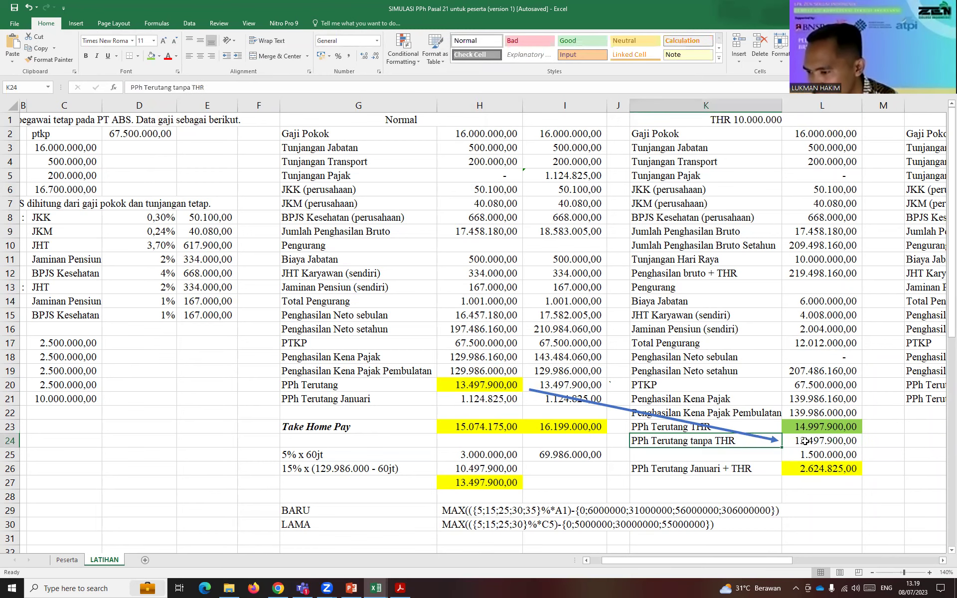
key("Up")
key("Right")
left_click(813, 458)
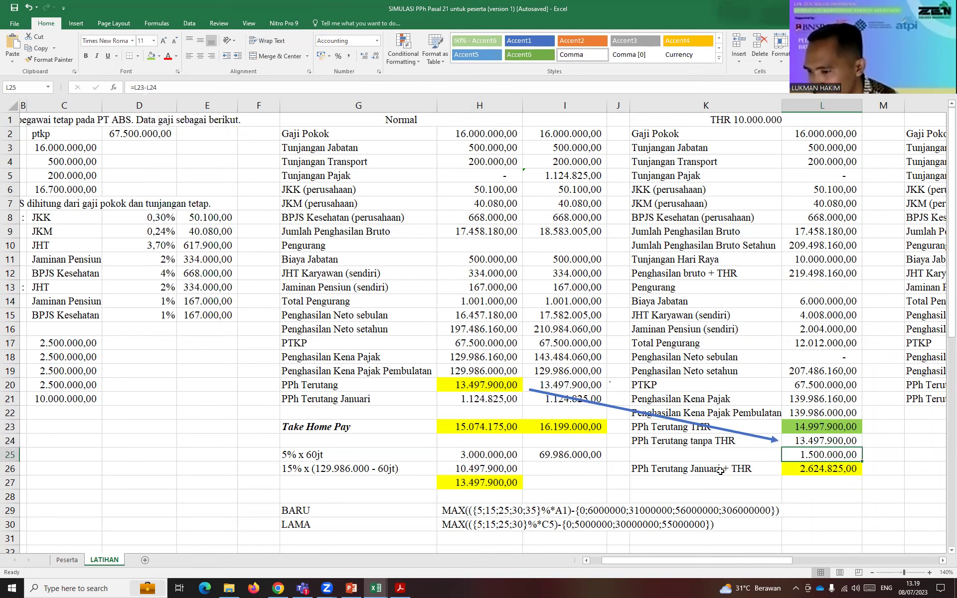
left_click(802, 469)
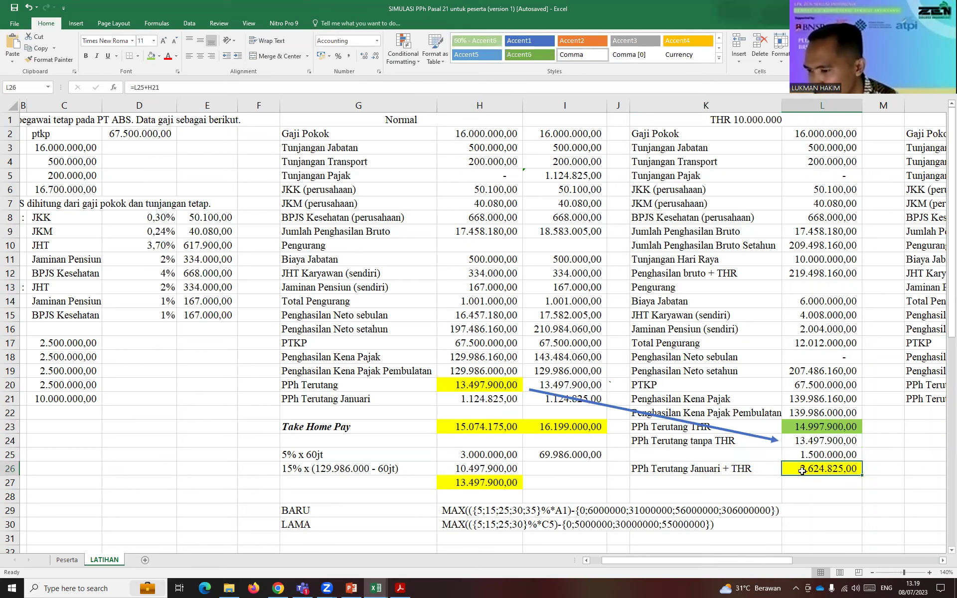
left_click(489, 398)
Duplicate the blue arrow, colour the copy red, and stretch it from H21 to L26
left_click(562, 397)
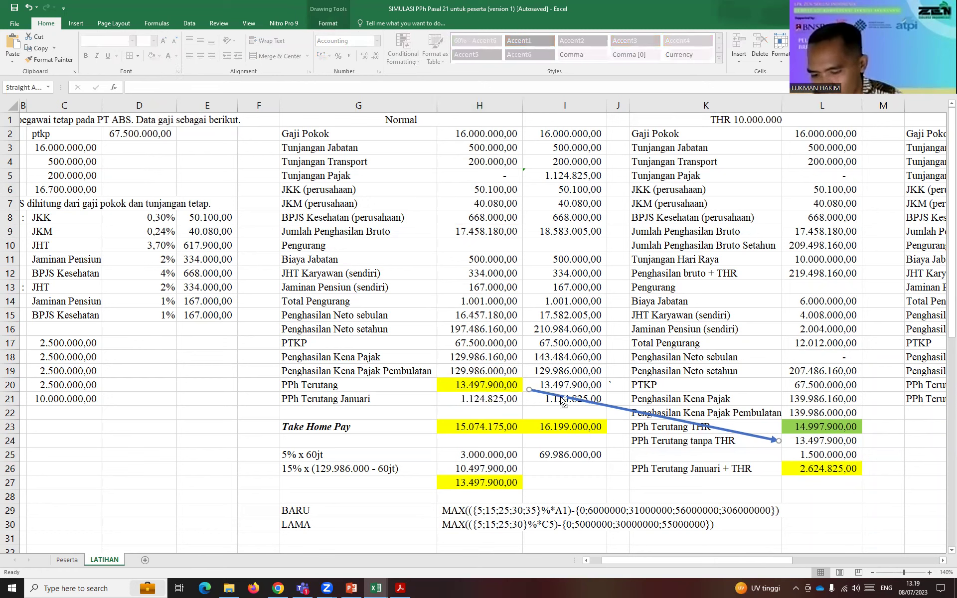
left_click_drag(551, 393, 530, 409)
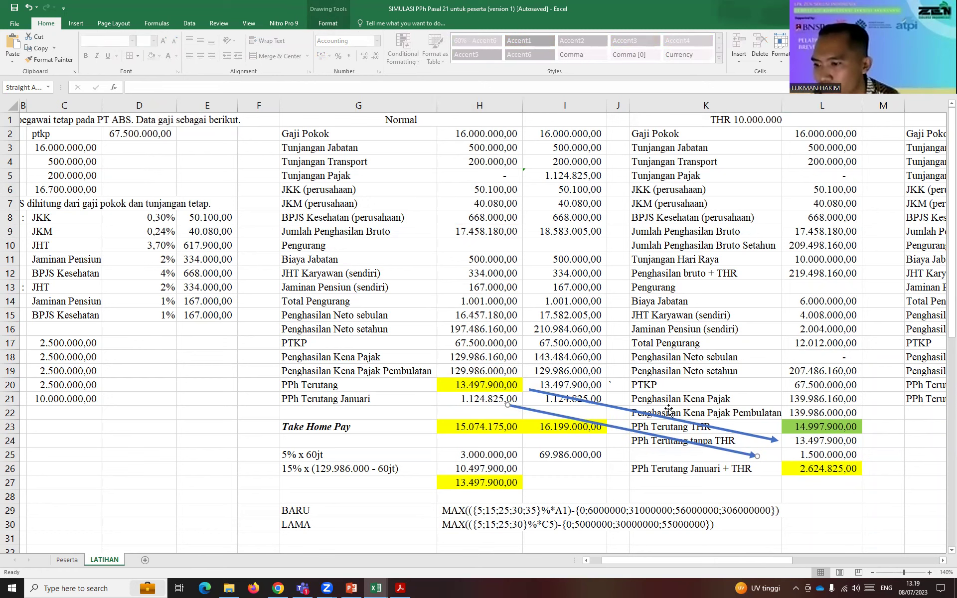
right_click(673, 440)
left_click(719, 435)
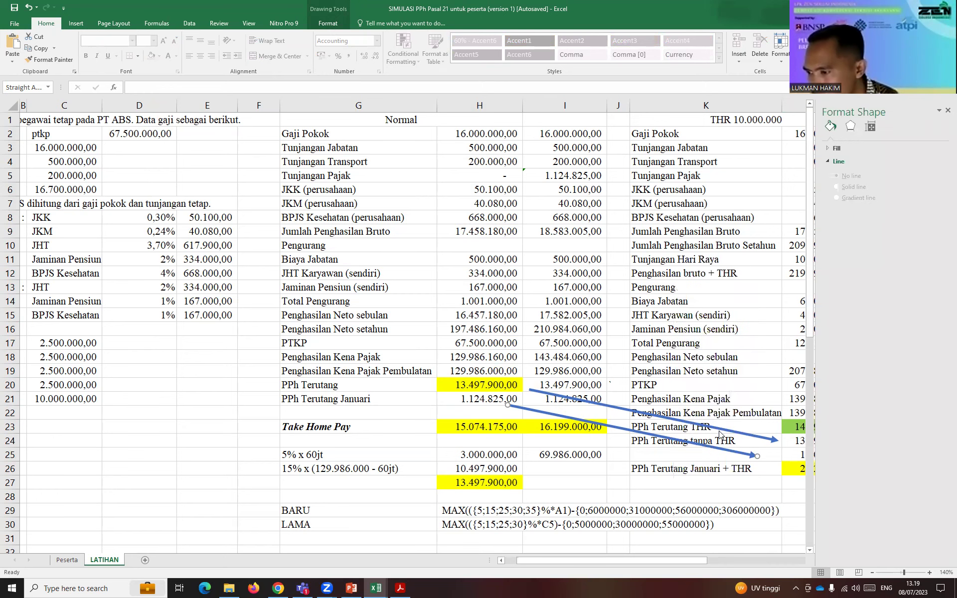
left_click(935, 216)
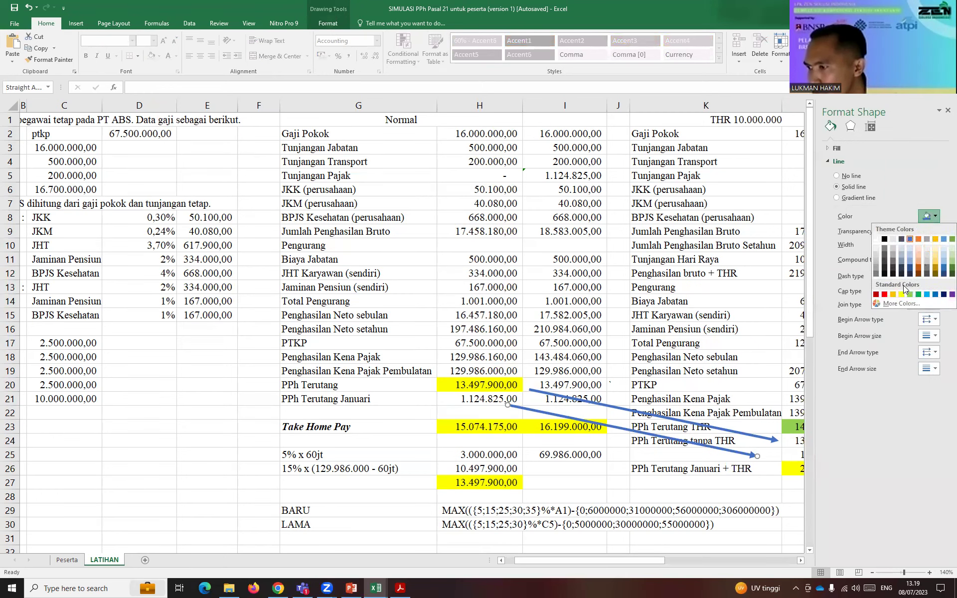
left_click(885, 295)
left_click(723, 315)
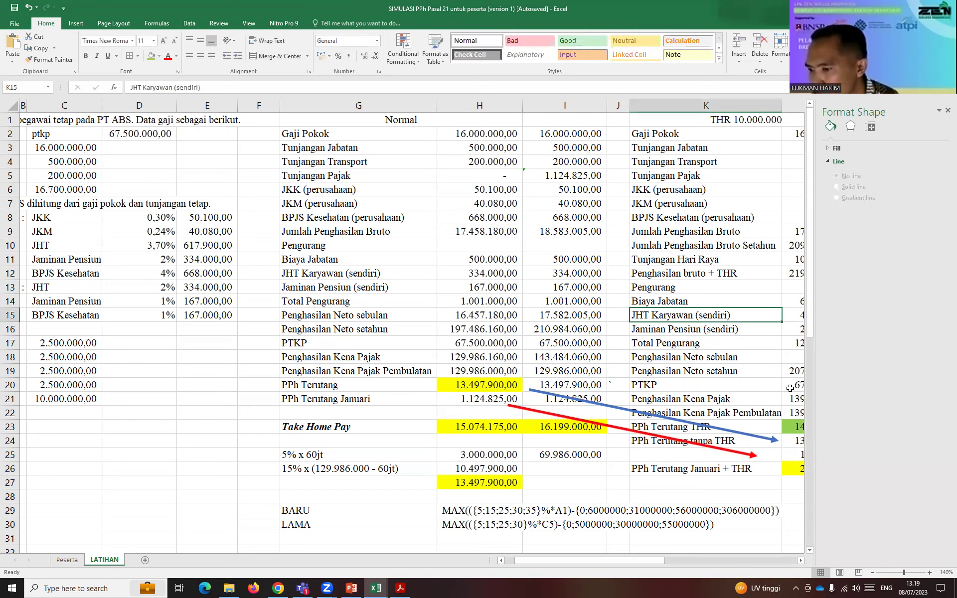
left_click(751, 454)
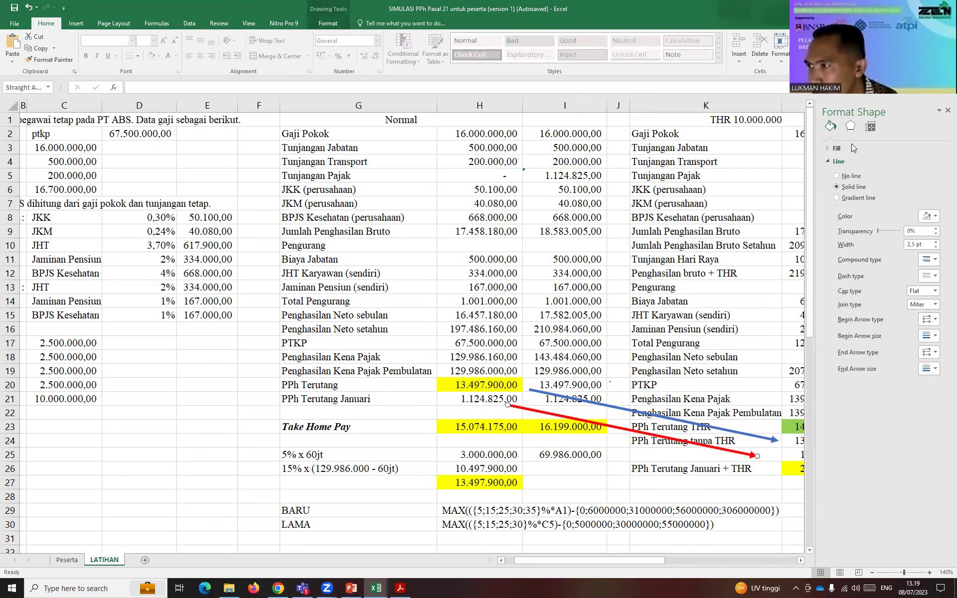
left_click(948, 111)
left_click_drag(757, 456, 780, 468)
left_click(805, 454)
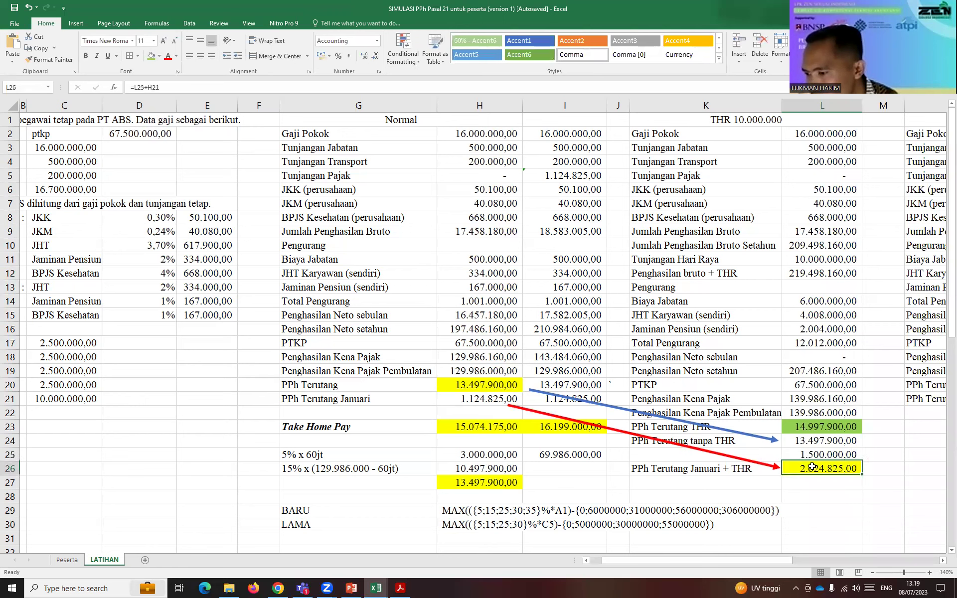
Recheck the total, monthly tax and difference formulas in L26, H21 and L25
left_click(815, 468)
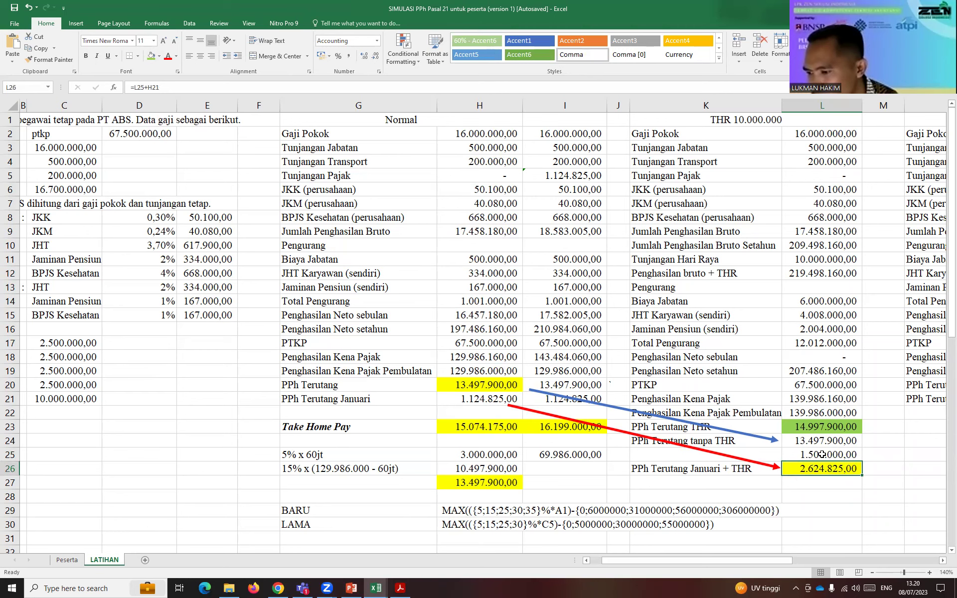
key("Return")
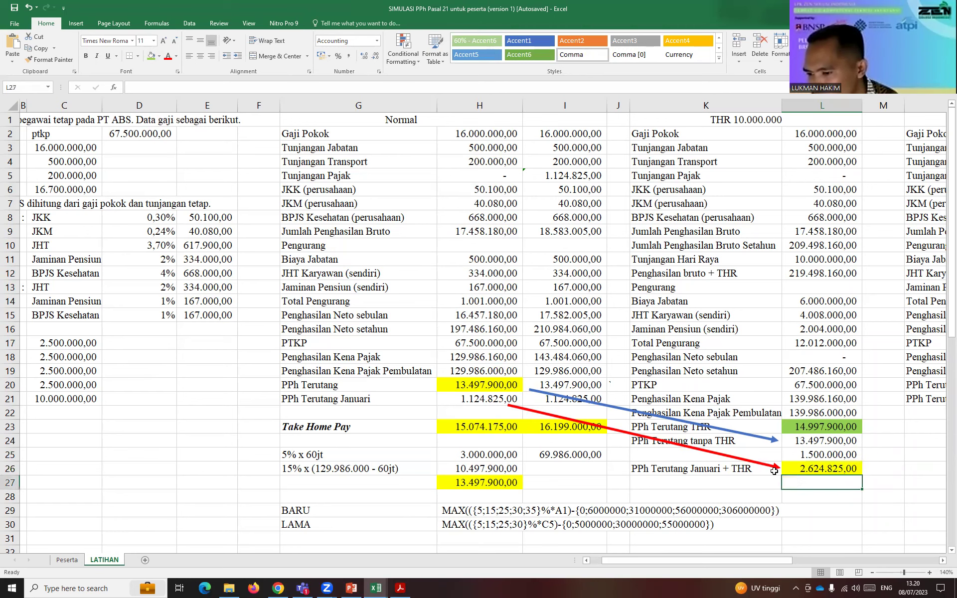
left_click(487, 398)
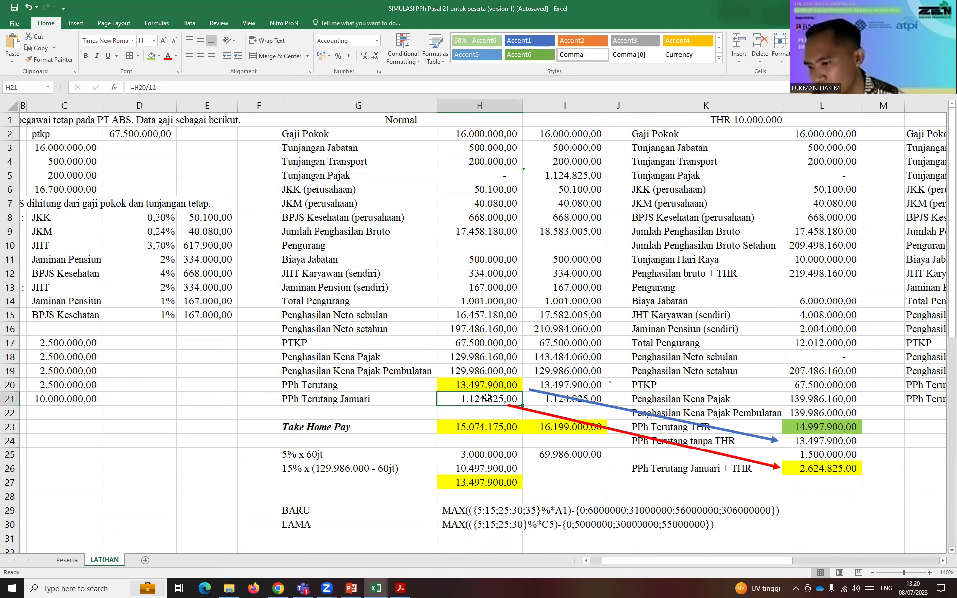
left_click(706, 471)
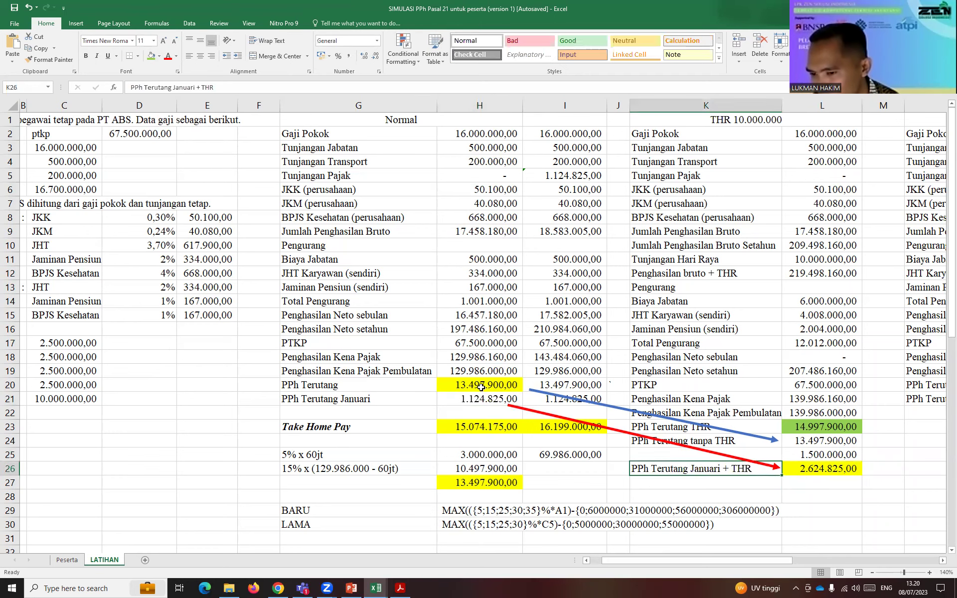
left_click(473, 399)
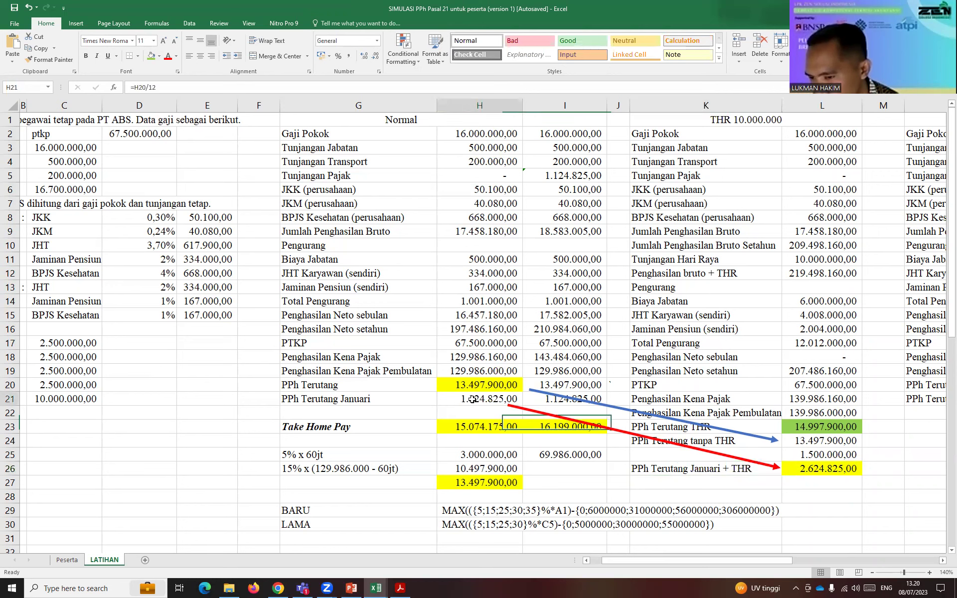
left_click(823, 471)
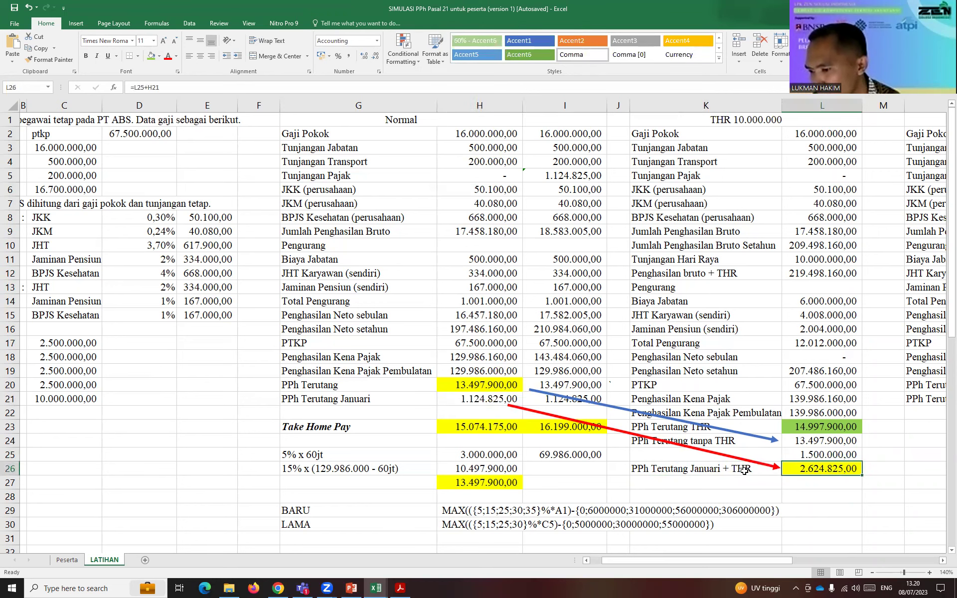
left_click(821, 457)
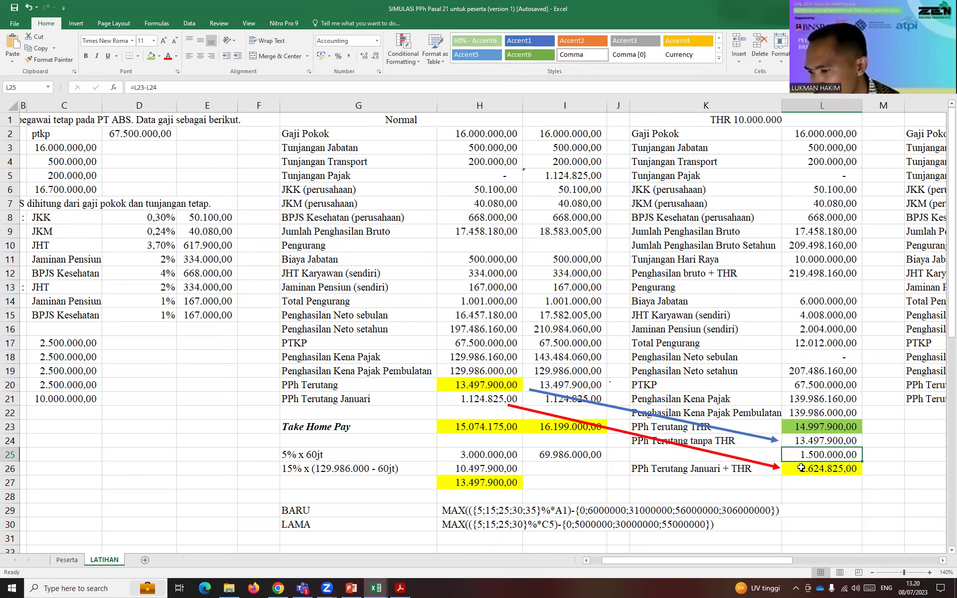
Review the Biaya Jabatan, BPJS Kesehatan, JKK rows and L2, then switch to File Explorer
left_click(786, 304)
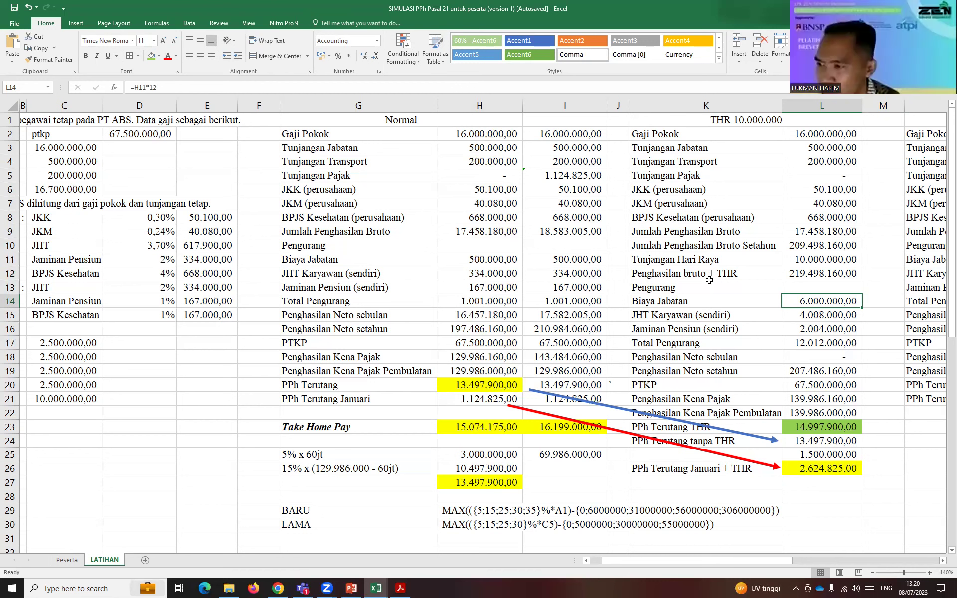
left_click(637, 306)
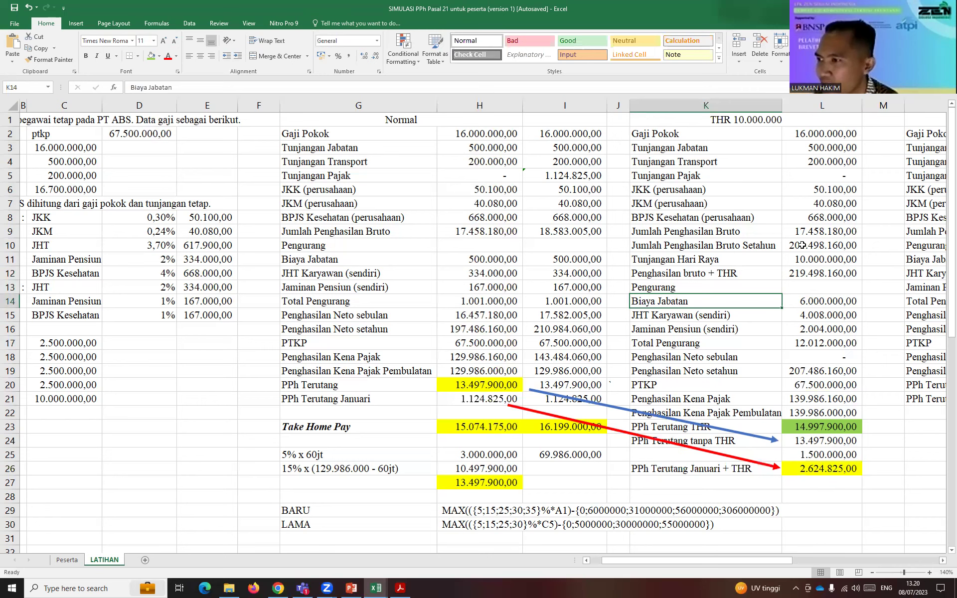
left_click(687, 218)
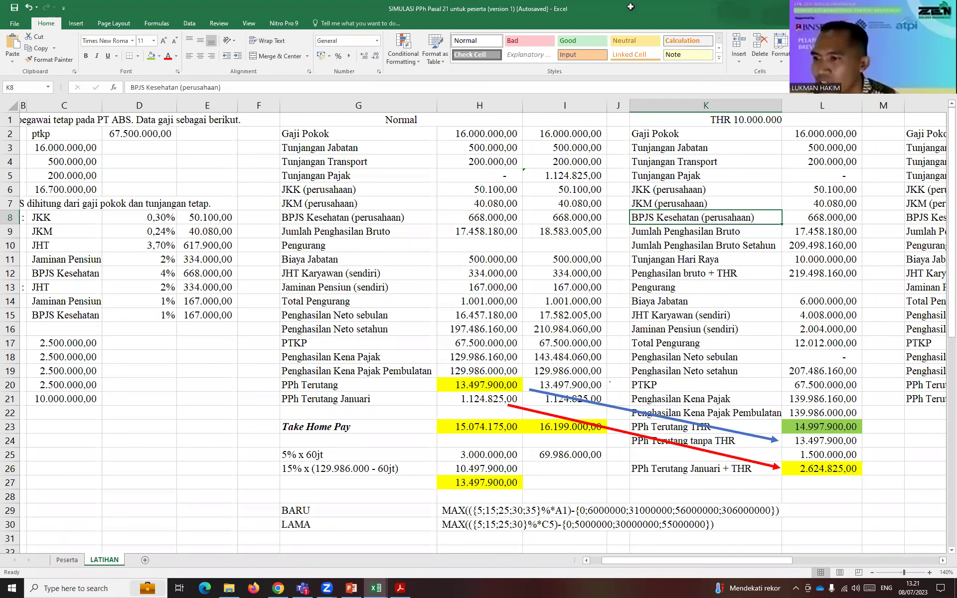
left_click(690, 187)
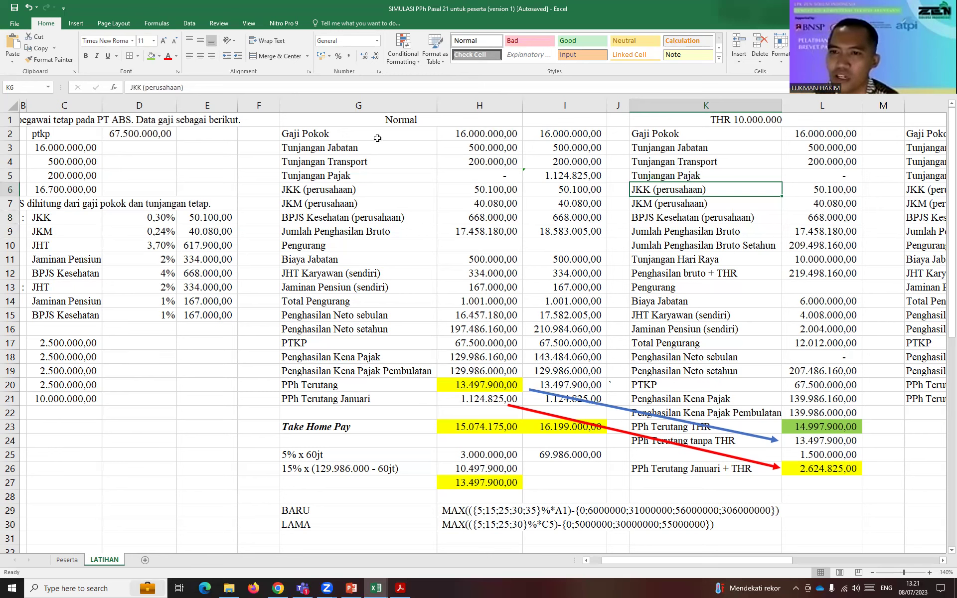
left_click(806, 136)
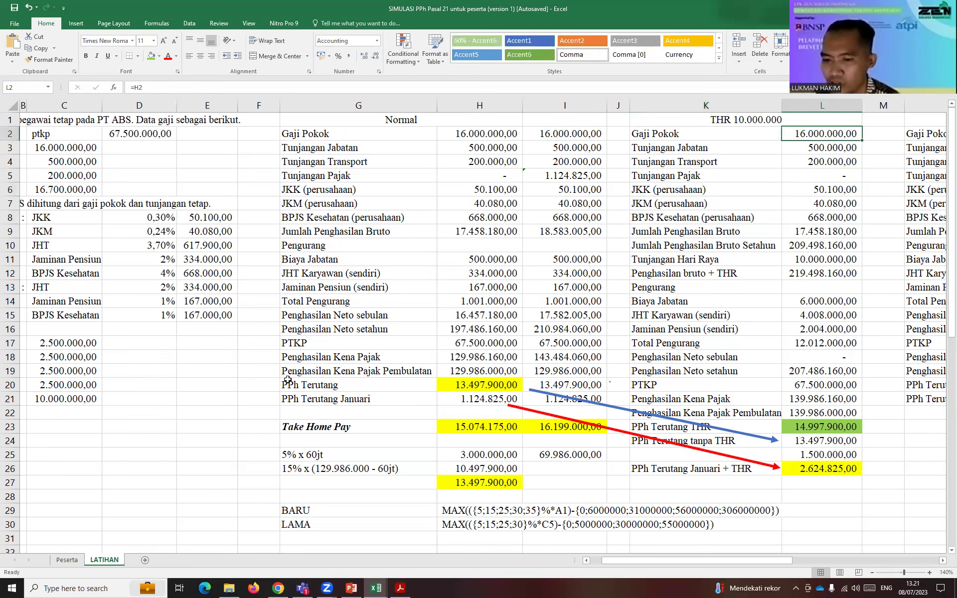
left_click(229, 589)
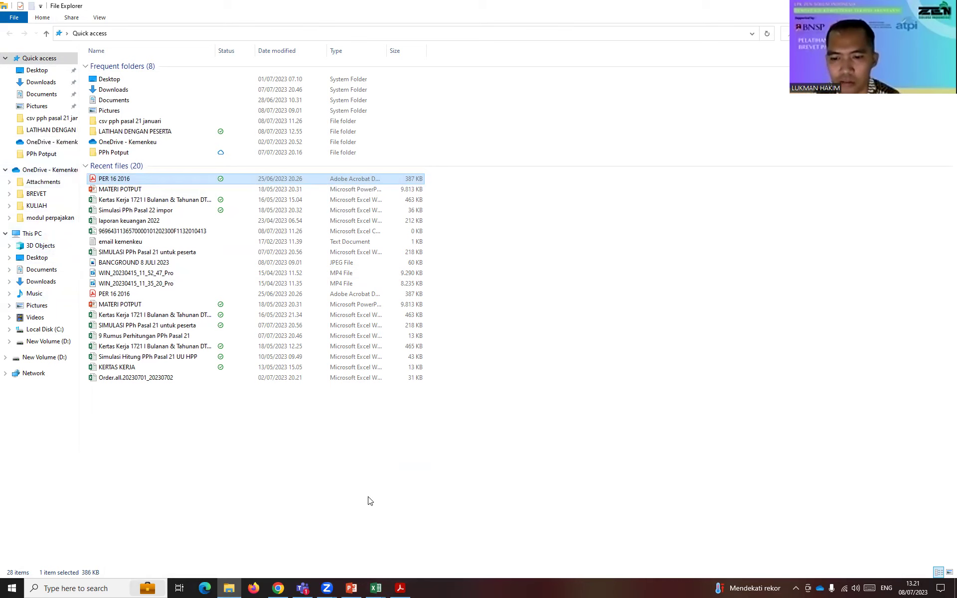
Browse to C:\Program Files (x86)\DJP\e-SPT Masa 21-26 2014 and launch espt2114
left_click(377, 588)
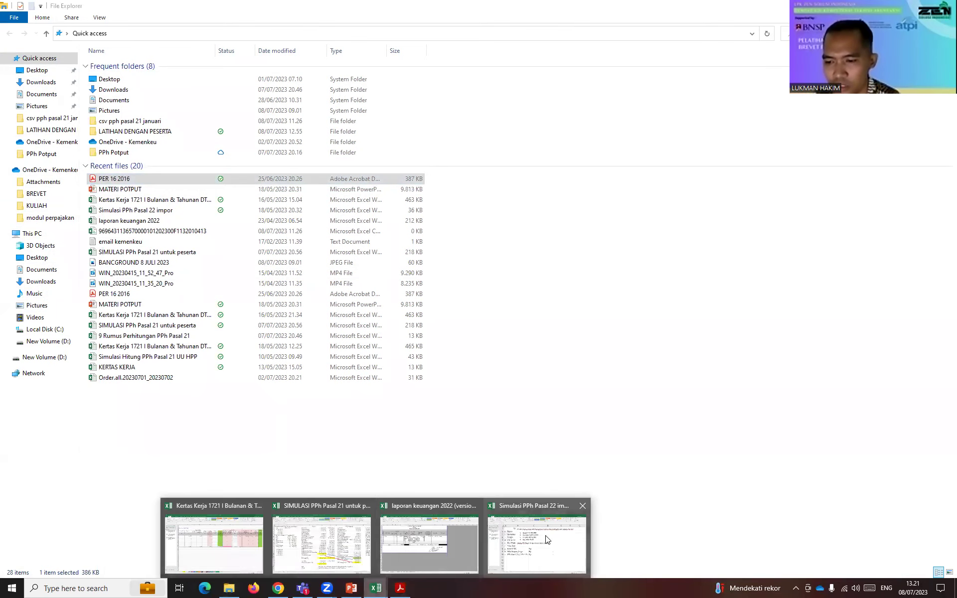
left_click(52, 329)
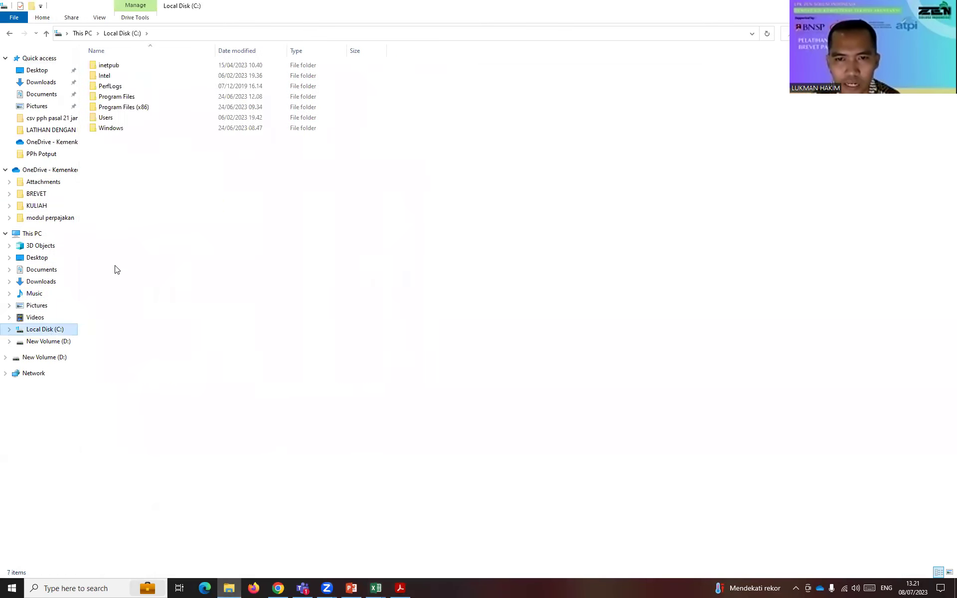
double_click(141, 107)
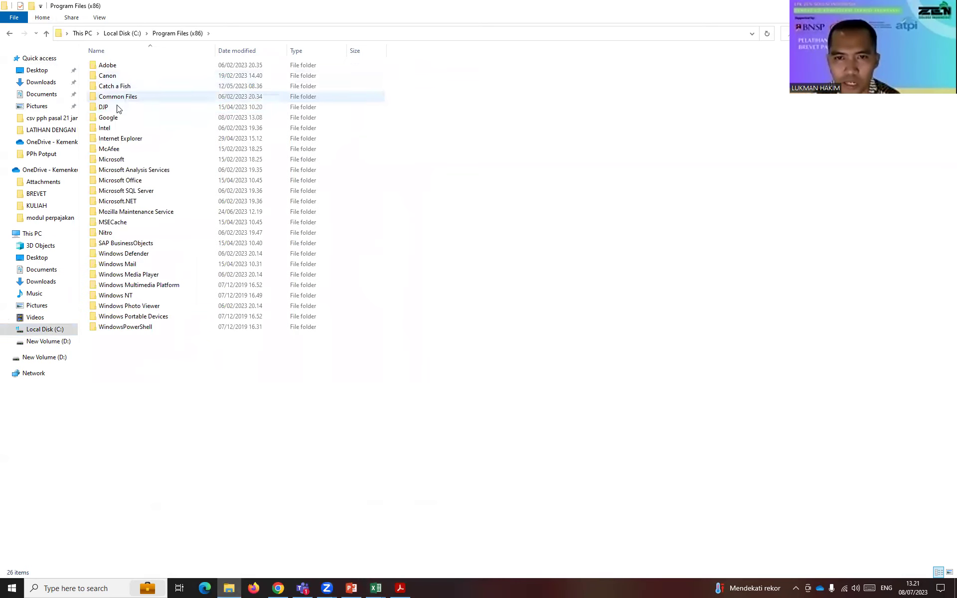
double_click(115, 105)
left_click(134, 73)
double_click(134, 73)
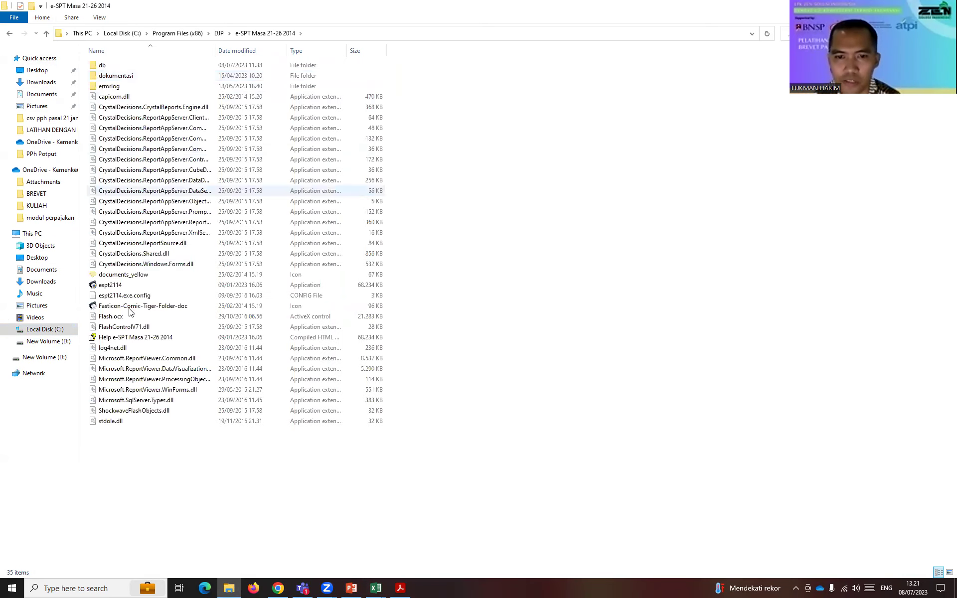
double_click(122, 289)
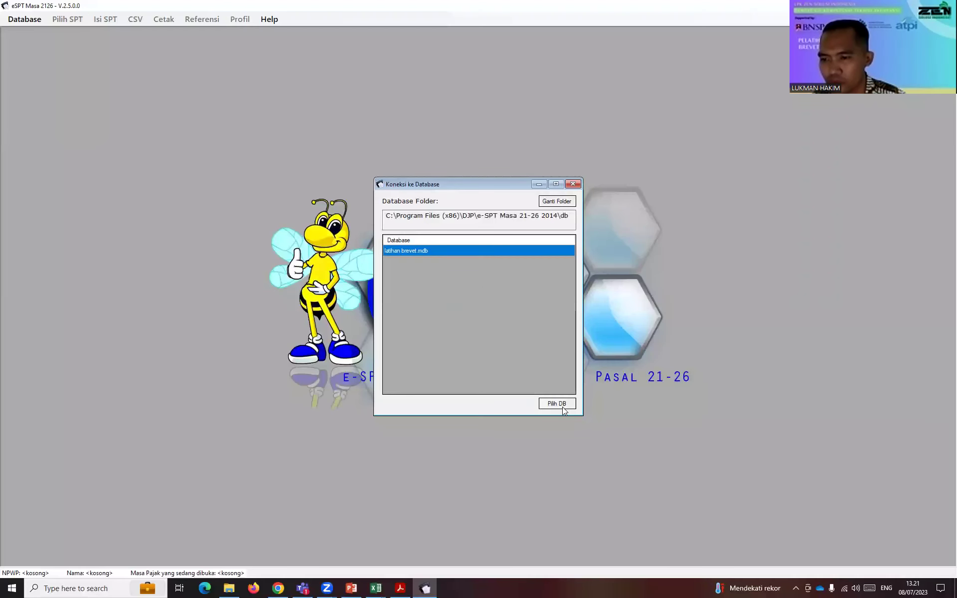
Log into the latihan brevet database with the login password, then return to the SIMULASI workbook
left_click(563, 407)
left_click(472, 307)
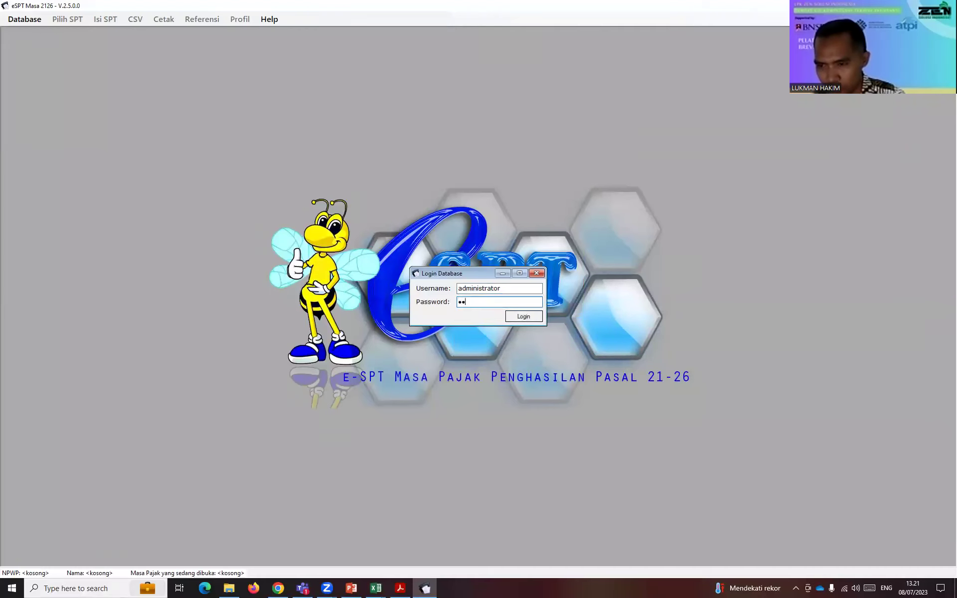
left_click(524, 317)
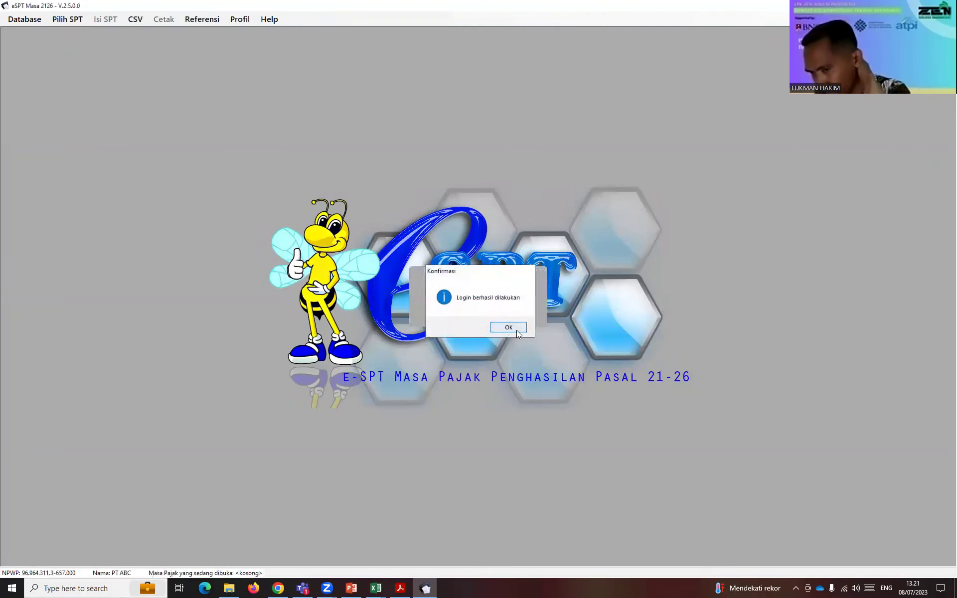
left_click(516, 330)
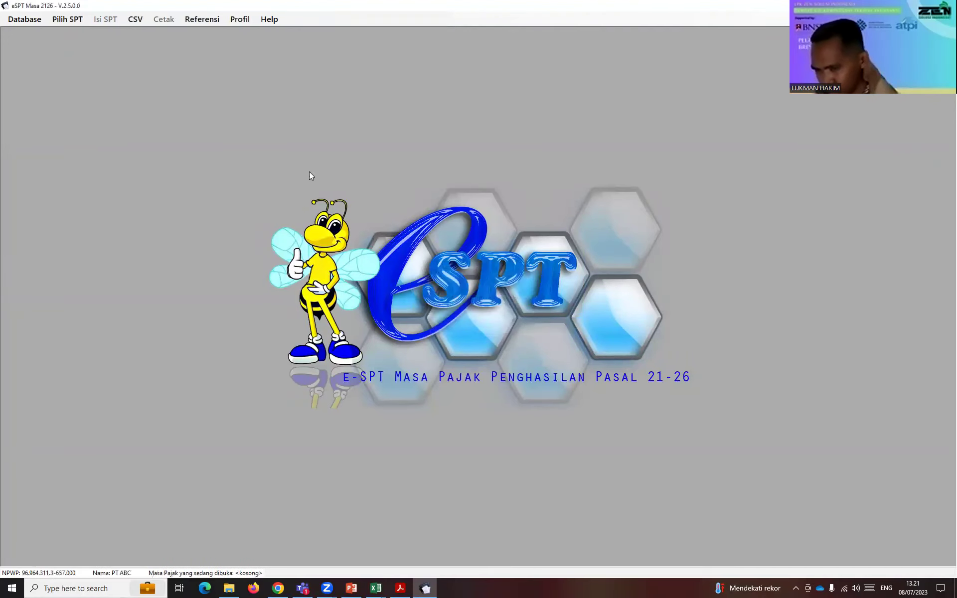
left_click(376, 588)
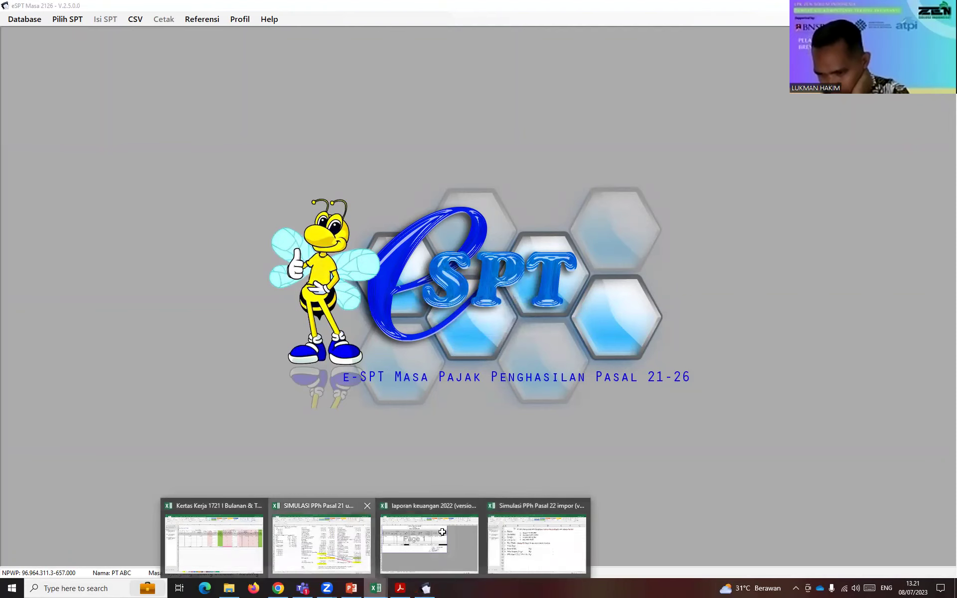
left_click(332, 551)
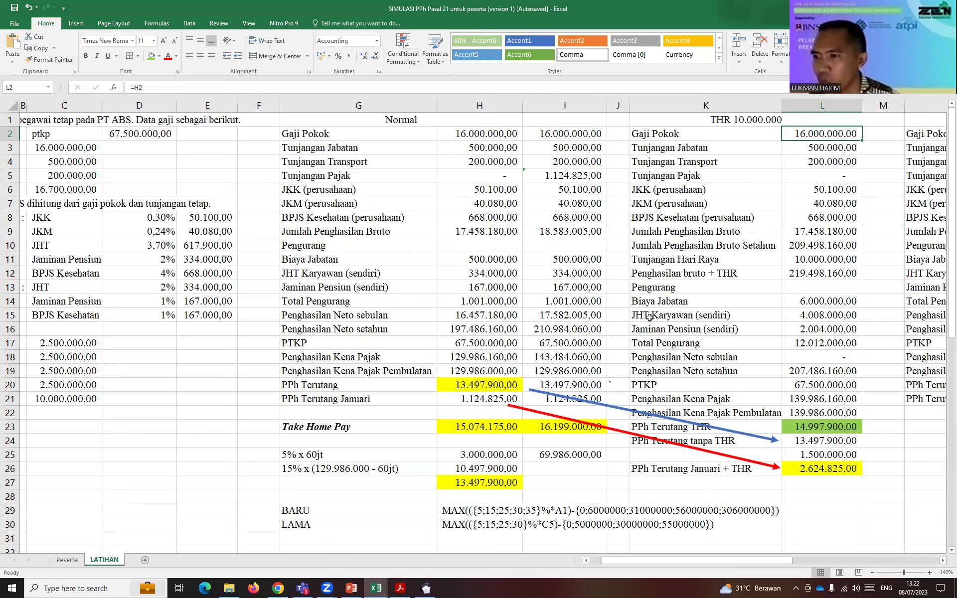
Bring the Kertas Kerja 1721 workbook forward and dismiss the Document Recovery pane
left_click(703, 202)
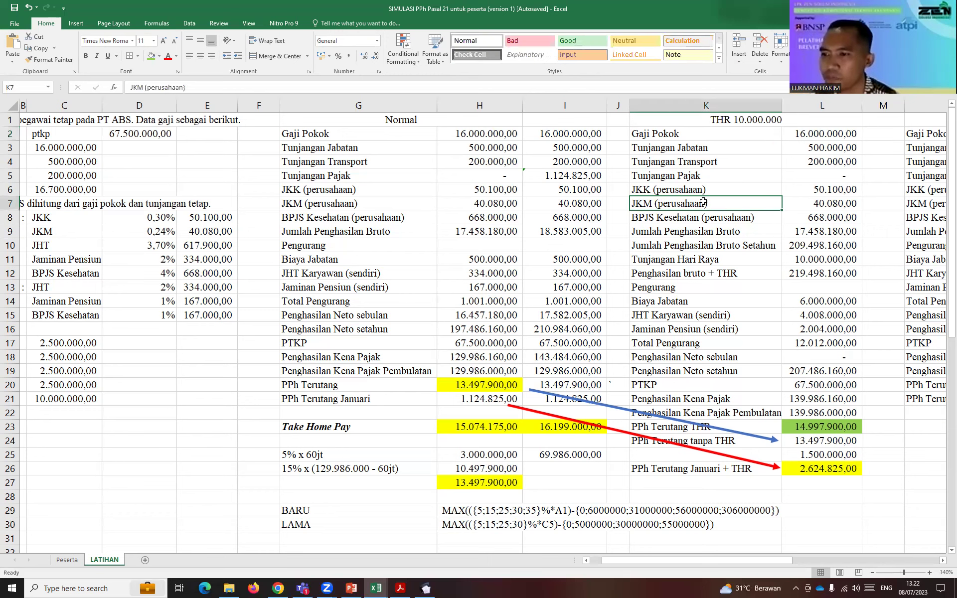
left_click(236, 588)
left_click(236, 587)
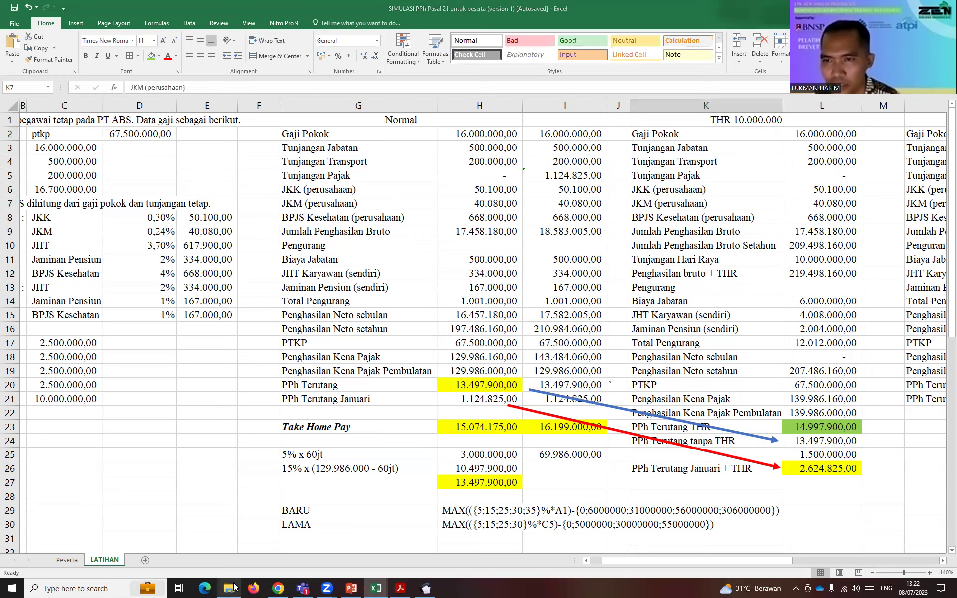
left_click(376, 588)
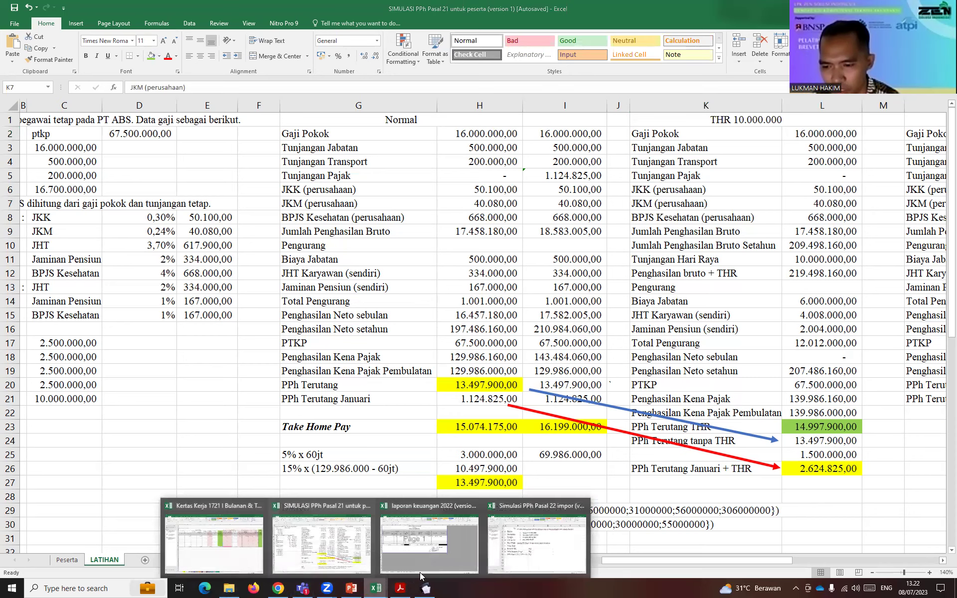
left_click(247, 547)
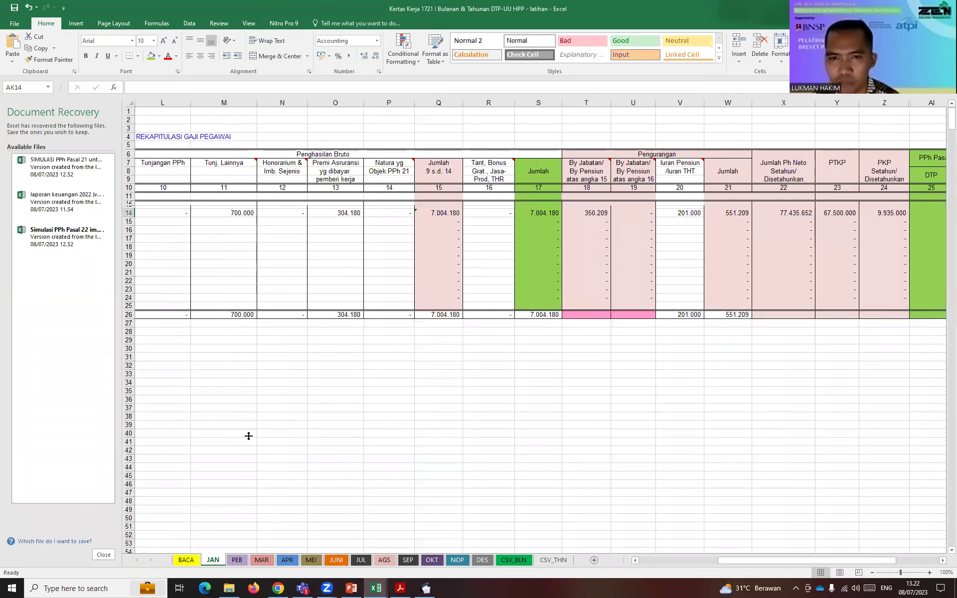
left_click(104, 555)
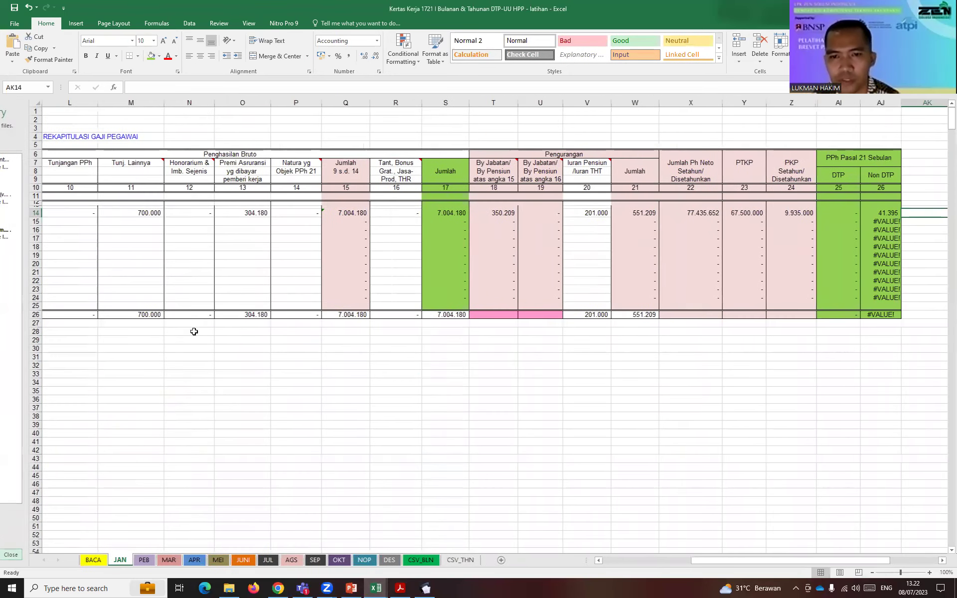
left_click(230, 280)
left_click_drag(687, 562, 526, 561)
left_click(298, 399)
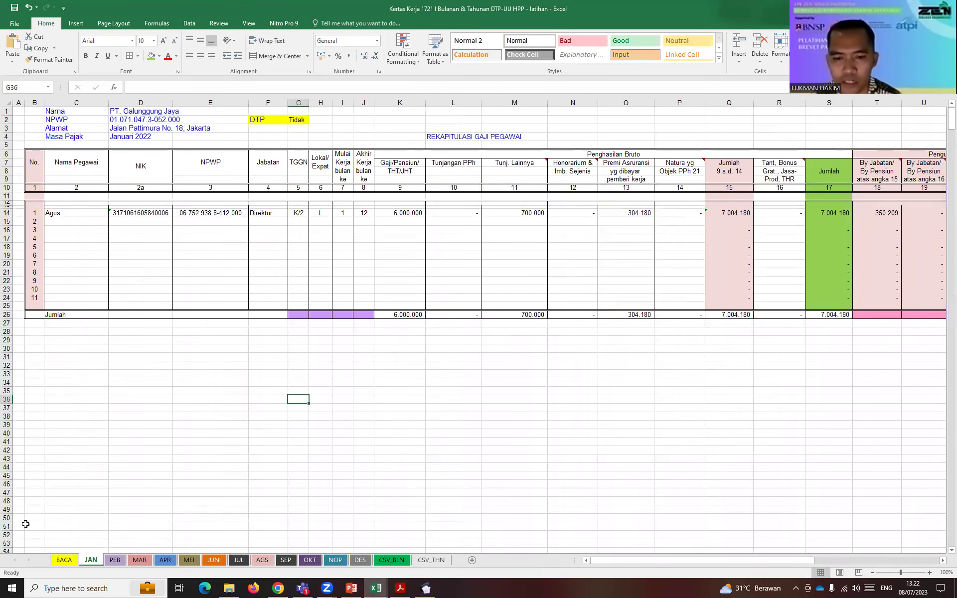
Read the BACA sheet's CSV import notes, then return to the JAN sheet
left_click(64, 558)
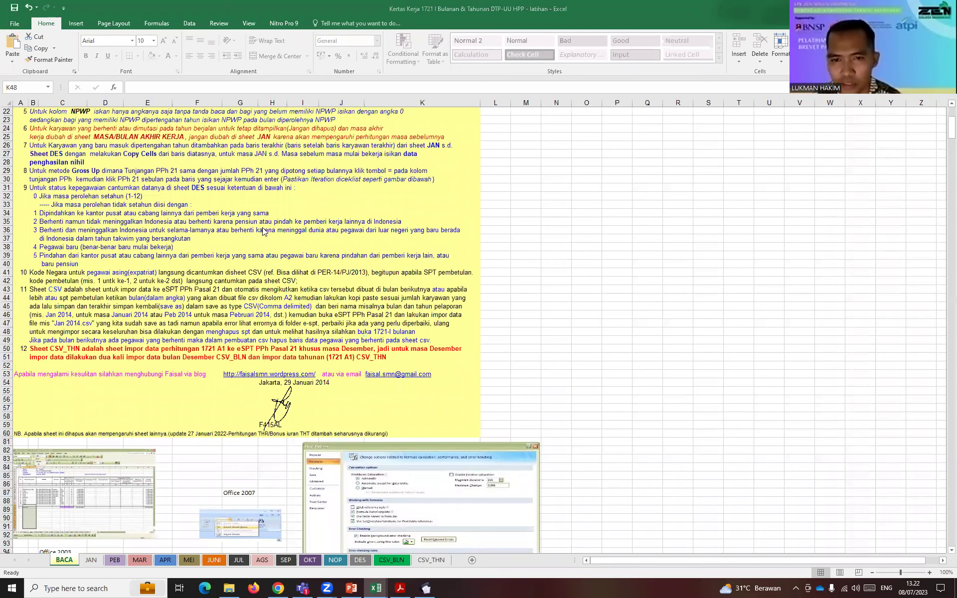
scroll(518, 274, "down", 3)
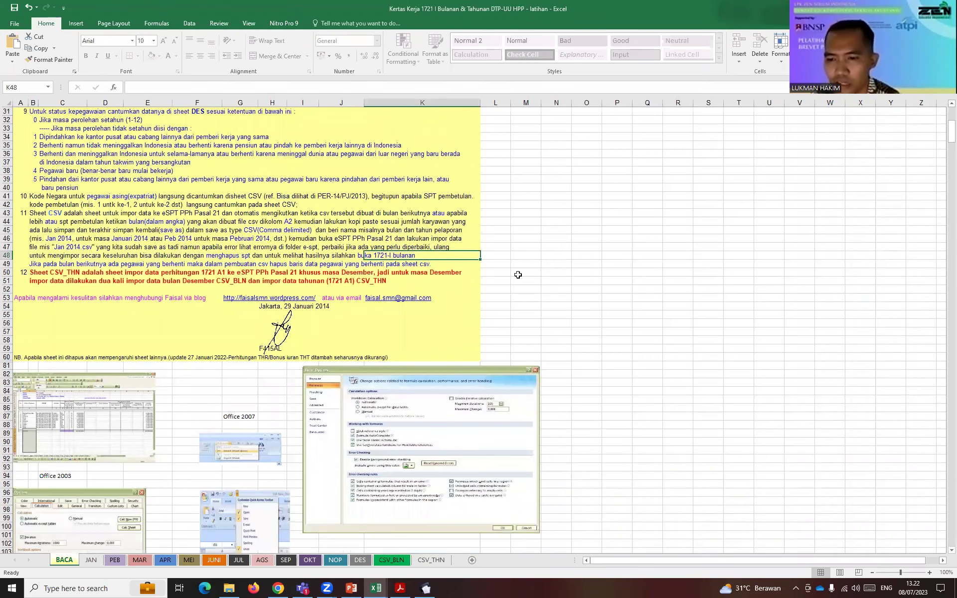
left_click(272, 344)
left_click(303, 348)
left_click(251, 349)
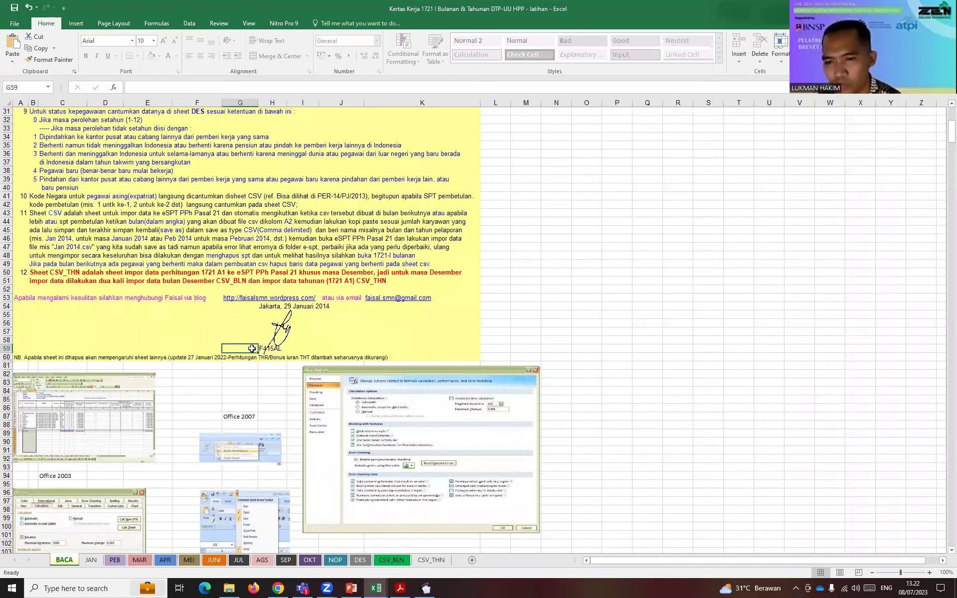
left_click(90, 562)
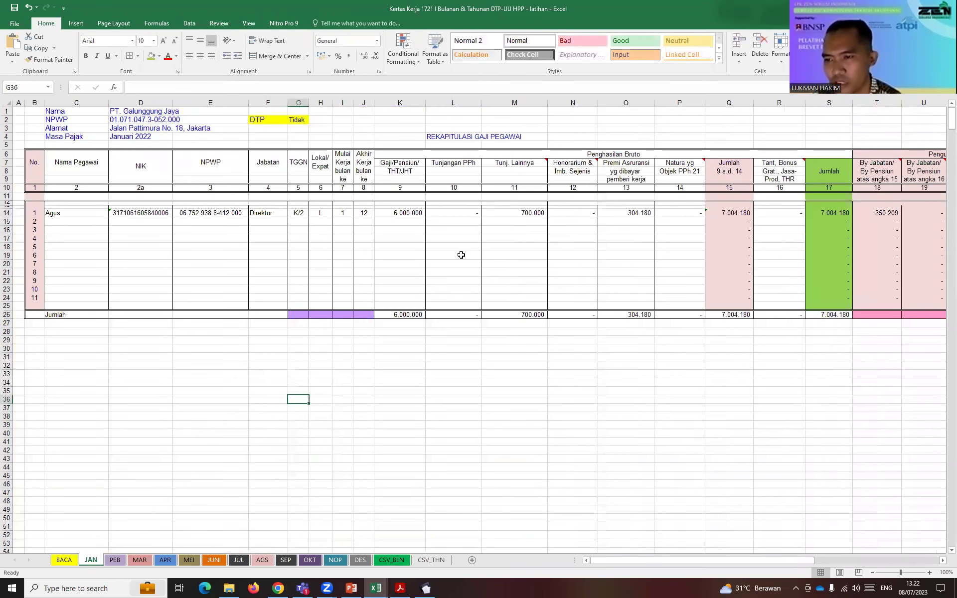
Change the tax period in D4 from Januari 2022 to Januari 2023
left_click(407, 272)
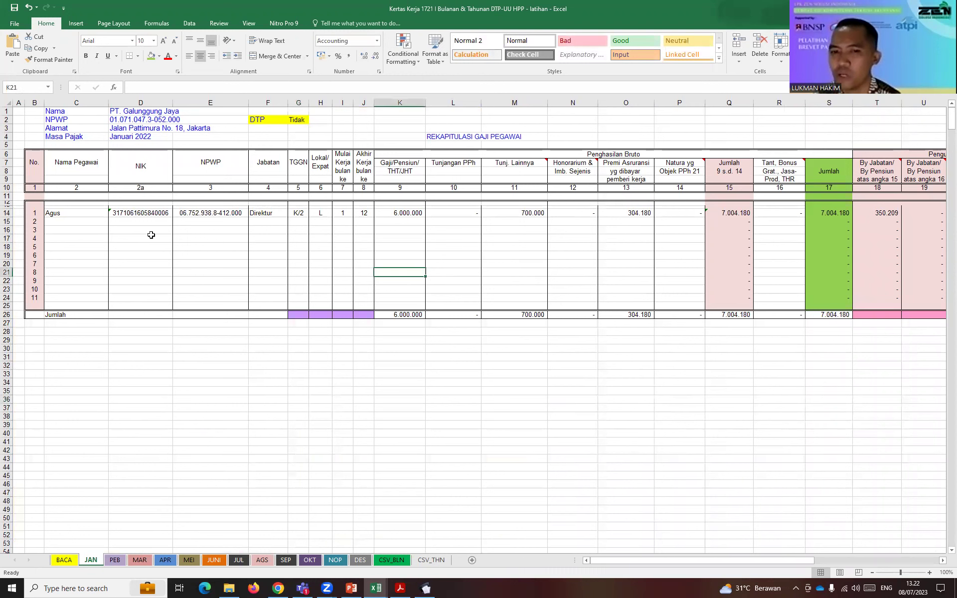
left_click(88, 215)
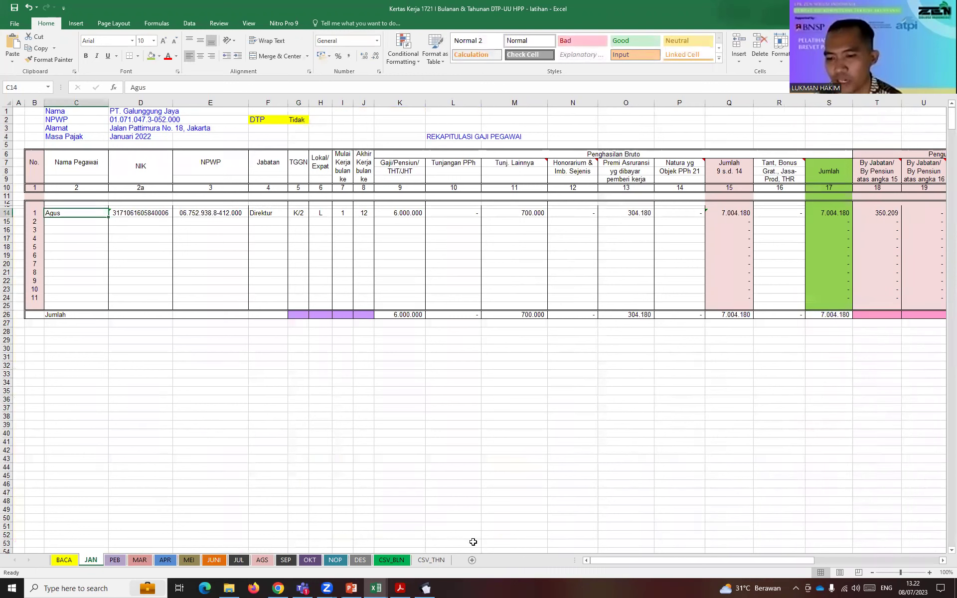
left_click(377, 588)
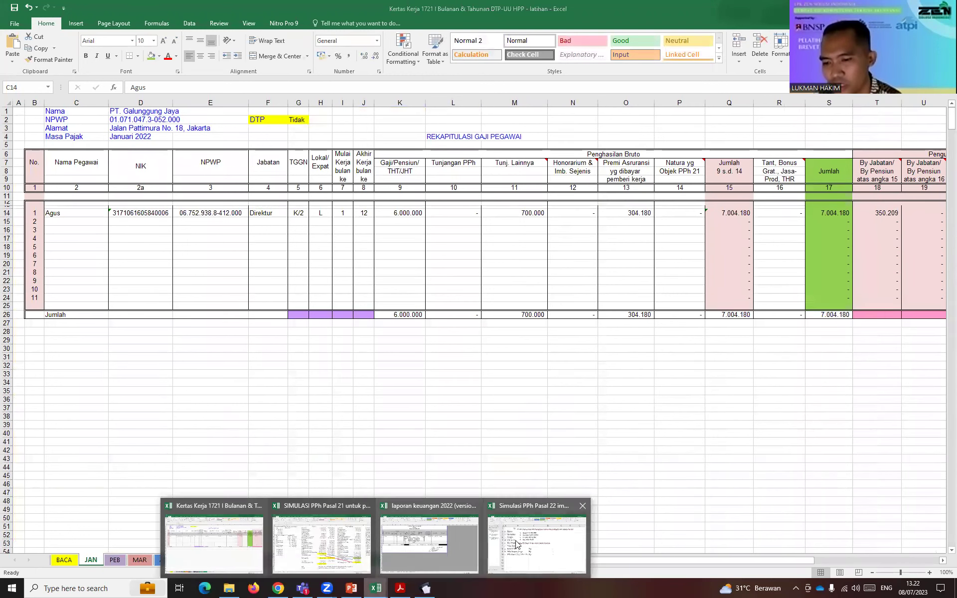
left_click(346, 544)
left_click(487, 135)
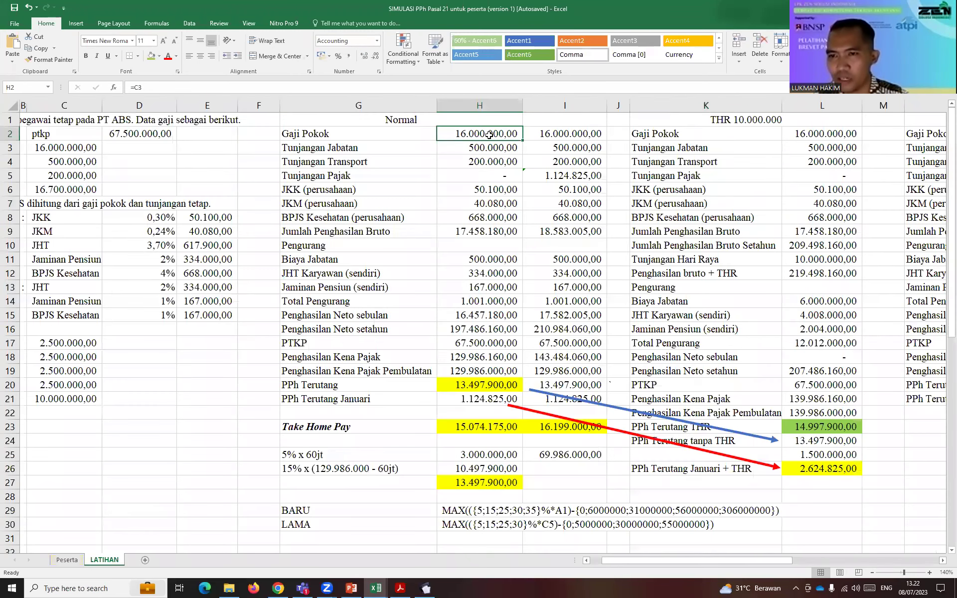
key("ctrl+Tab")
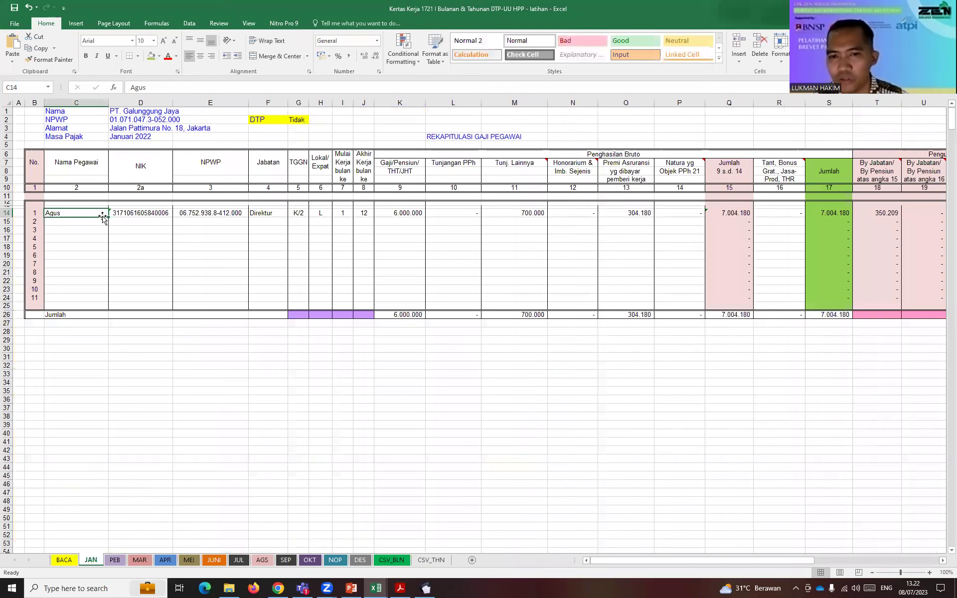
left_click(120, 138)
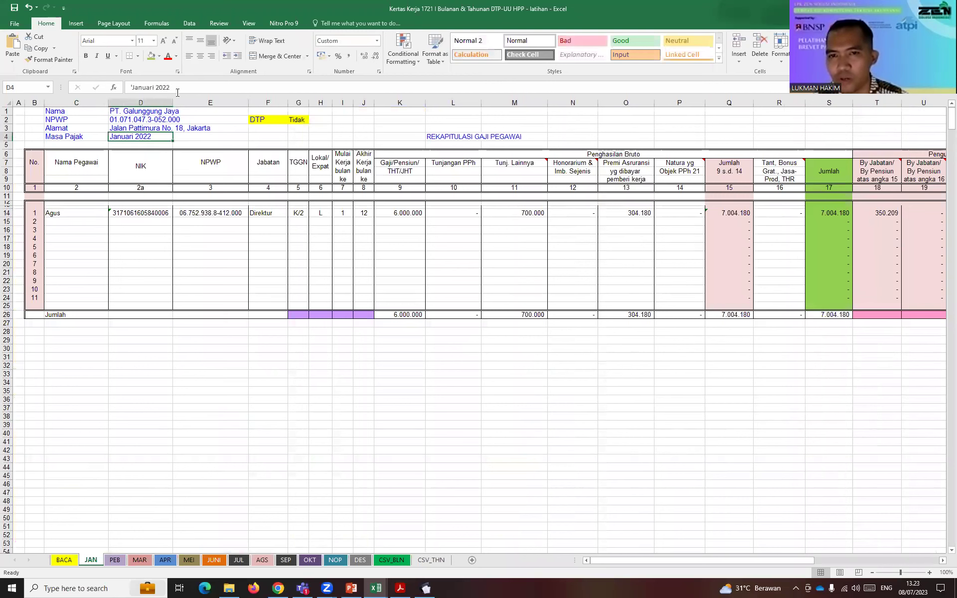
left_click(179, 88)
key("BackSpace")
type("3")
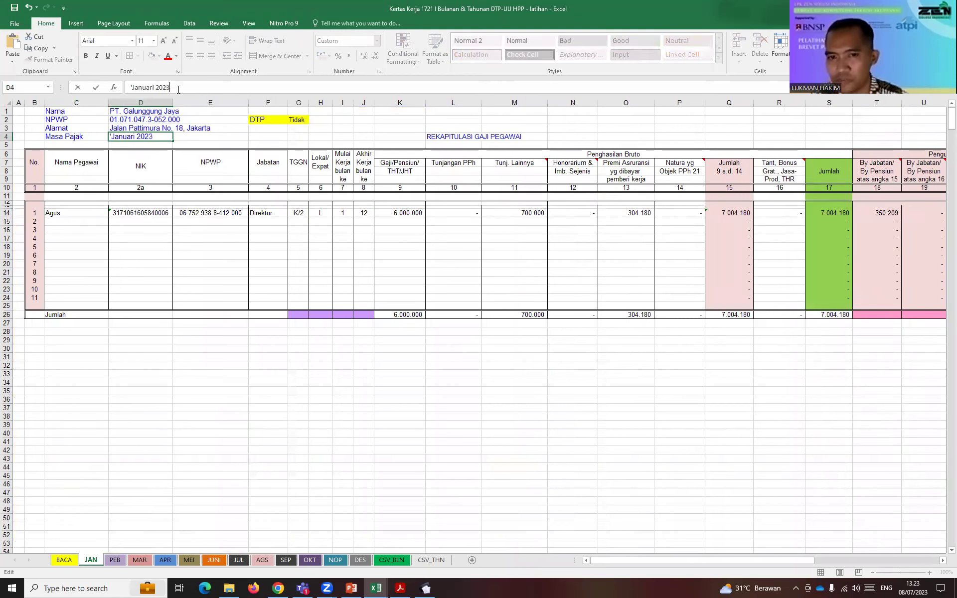
key("Tab")
Enter the 16.000.000 salary in K14, matching the simulation workbook's base salary
left_click(268, 214)
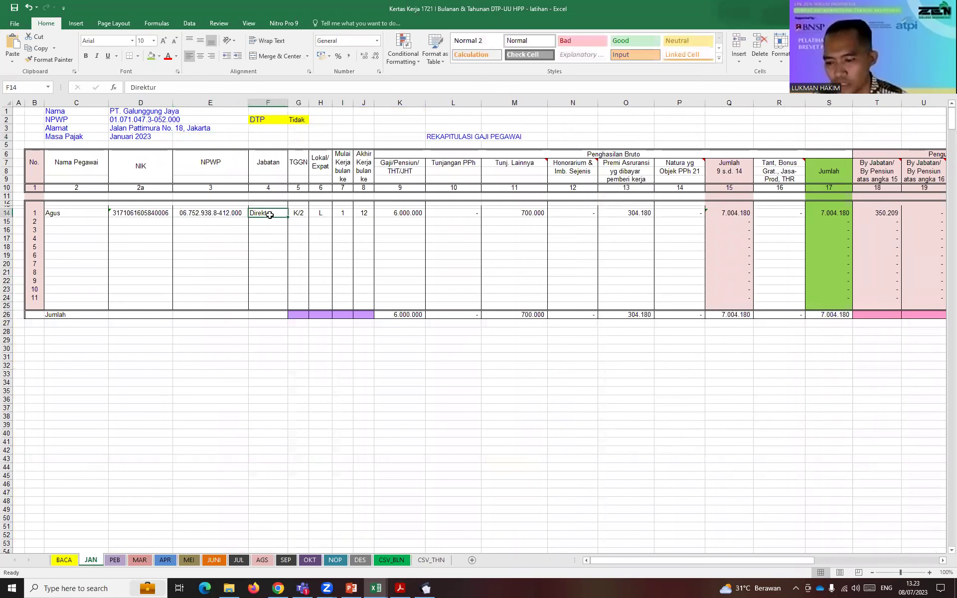
key("Tab")
key("Tab")
key("Tab")
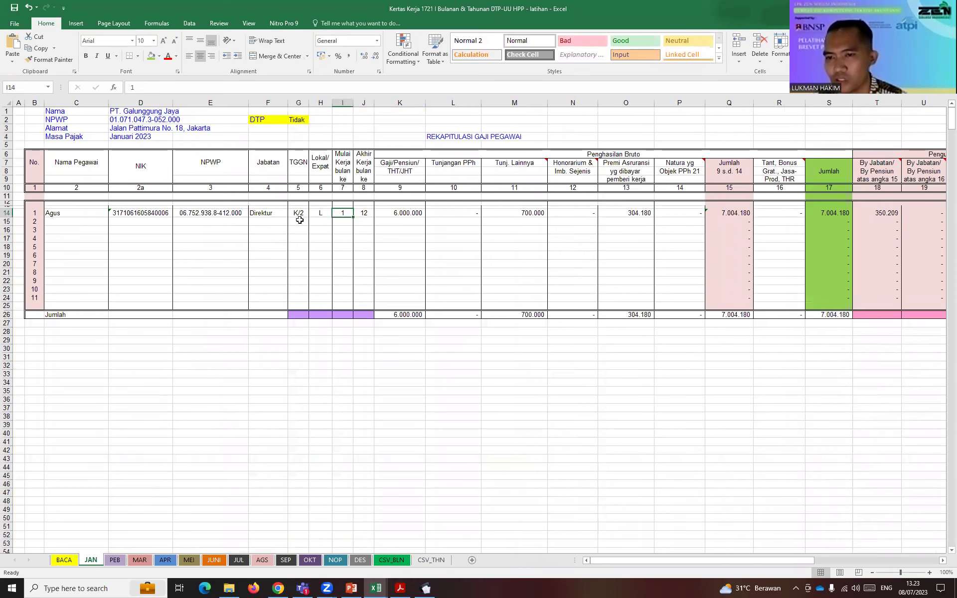
key("Tab")
key("Tab")
key("alt+Tab")
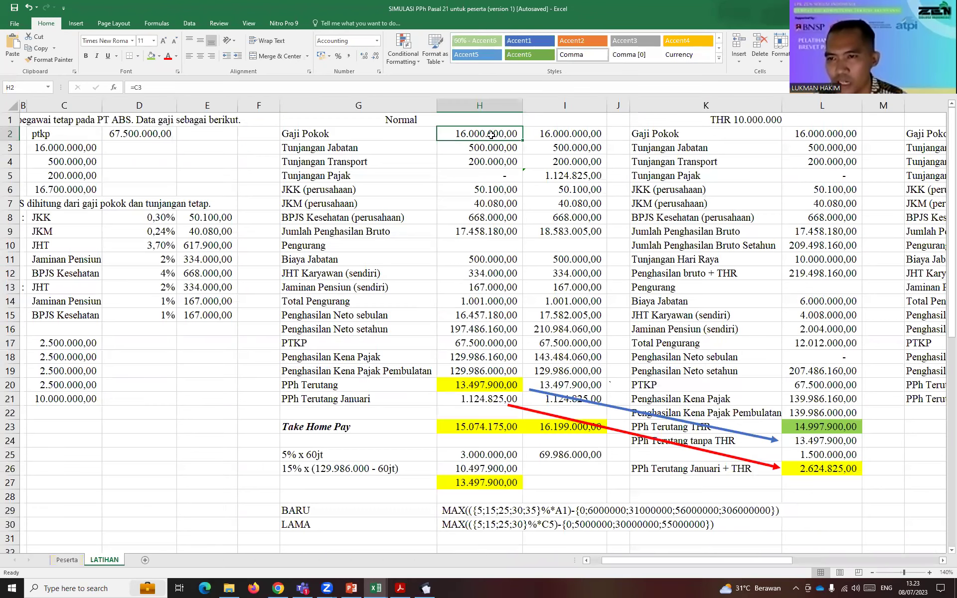
key("alt+Tab")
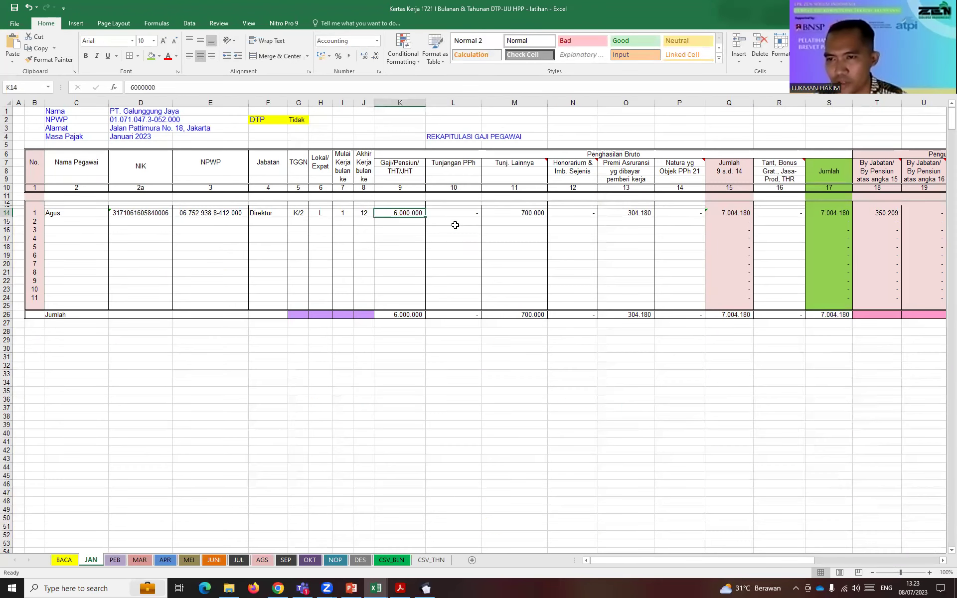
type("16000000")
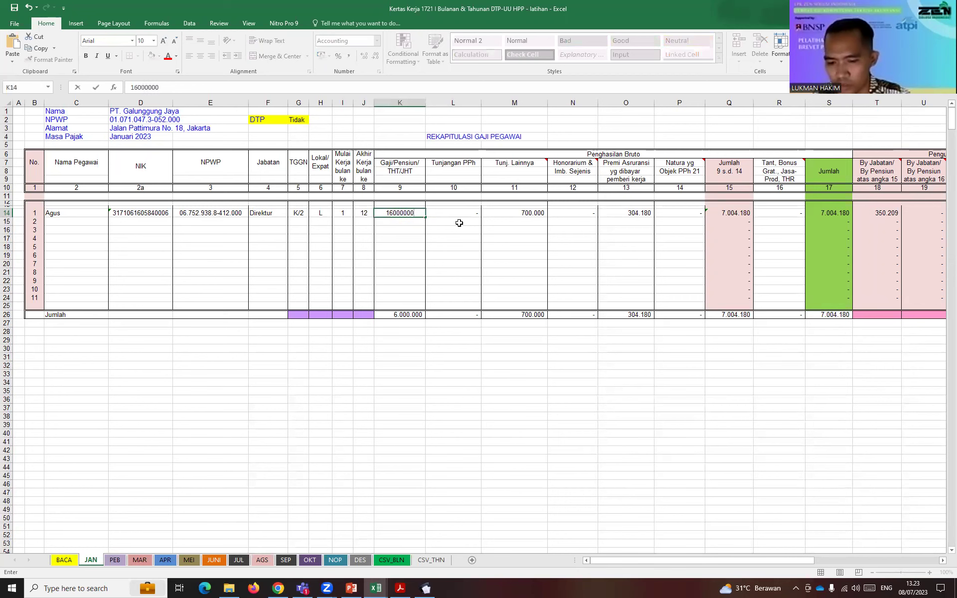
key("Tab")
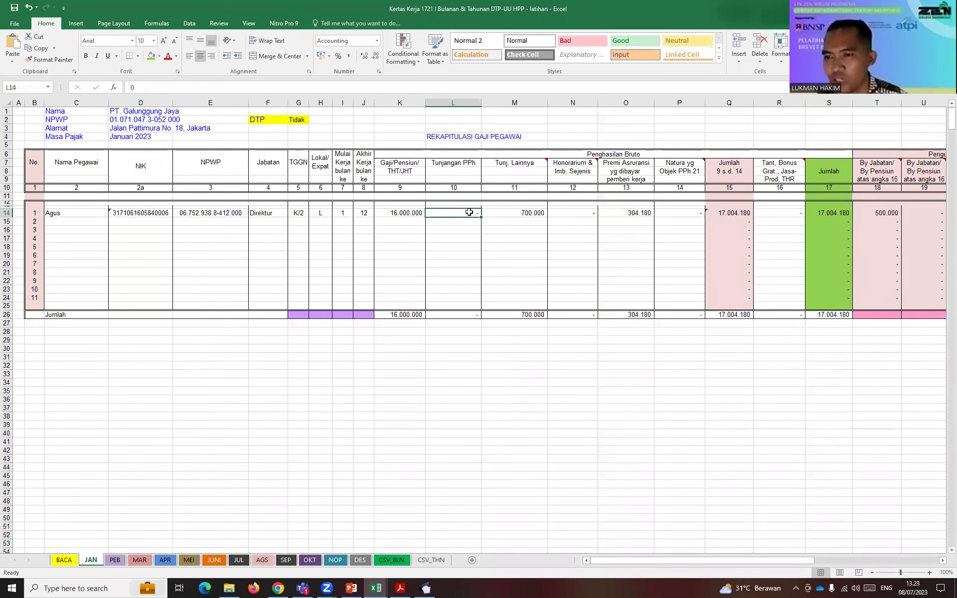
Check the simulation's tax allowance and 700.000 position-plus-transport allowances against row 14
key("alt+Tab")
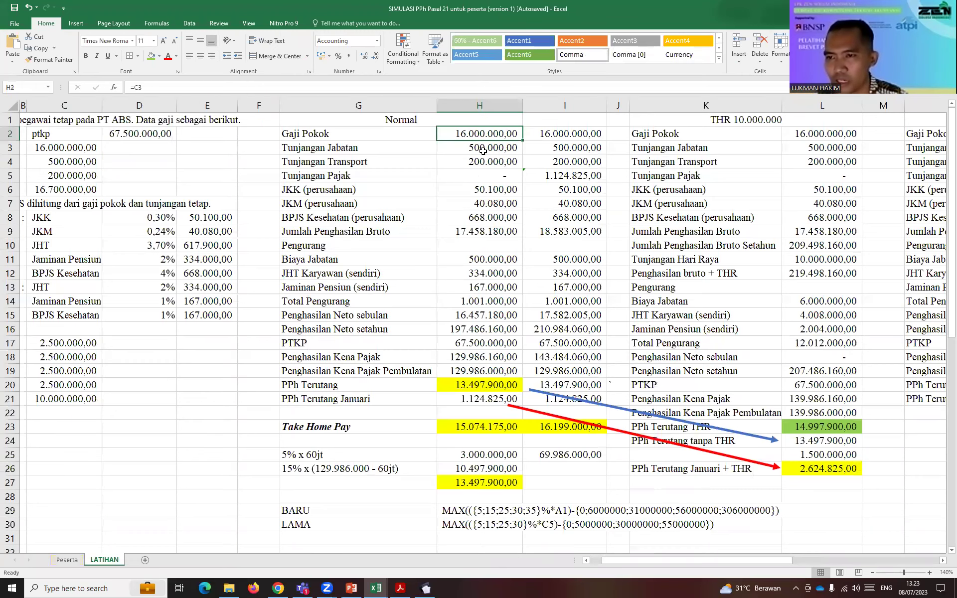
left_click(476, 175)
key("alt+Tab")
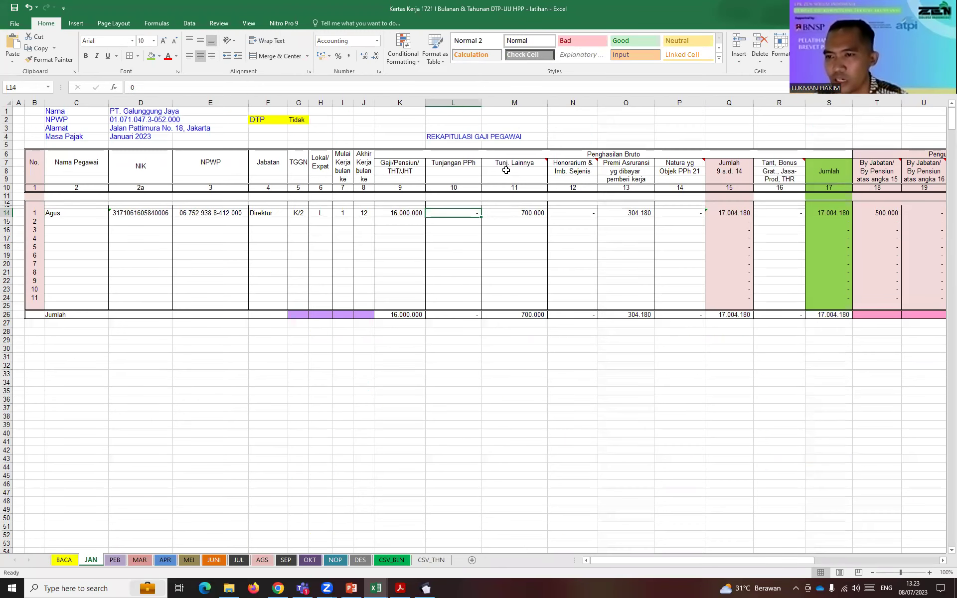
left_click(516, 212)
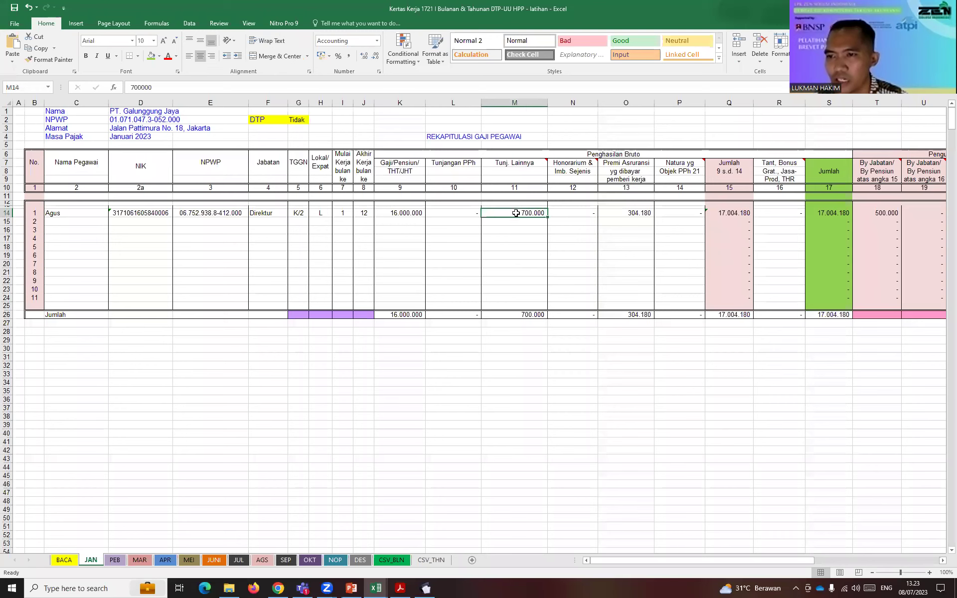
key("alt+Tab")
left_click_drag(365, 160, 367, 148)
left_click_drag(468, 148, 471, 159)
key("alt+Tab")
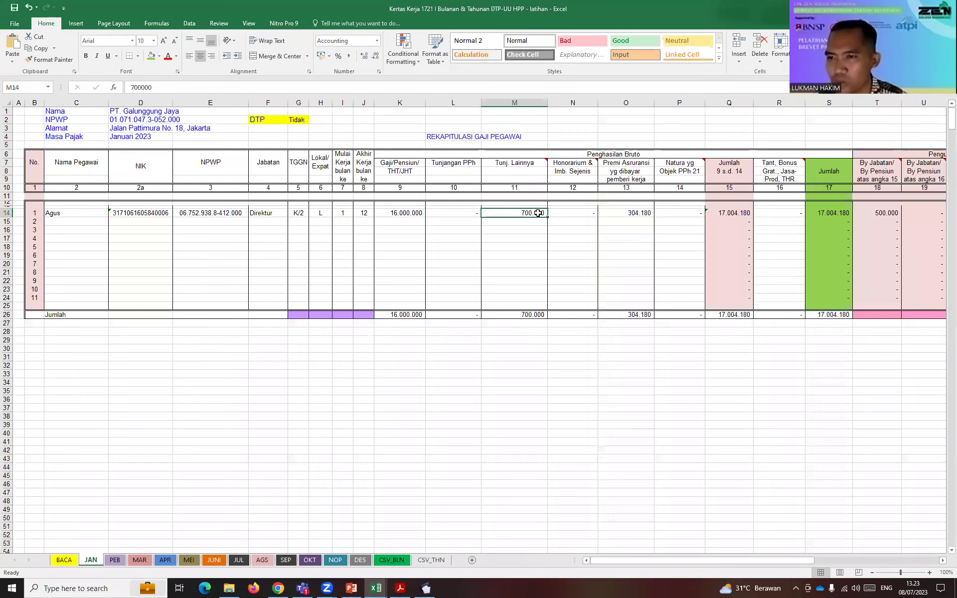
Total the JKK, JKM and BPJS Kesehatan premiums and enter 758.180 in O14
left_click(565, 212)
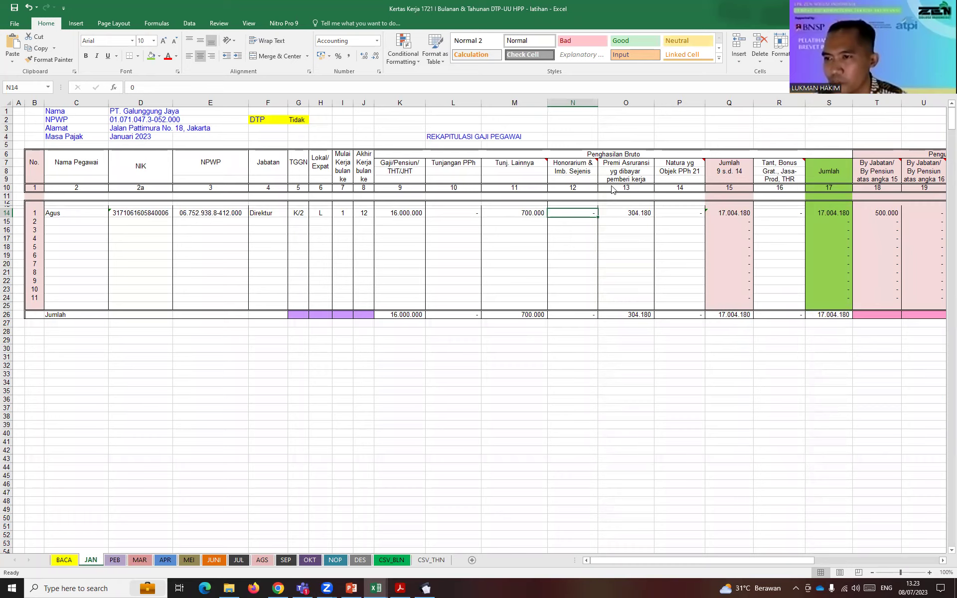
key("alt+Tab")
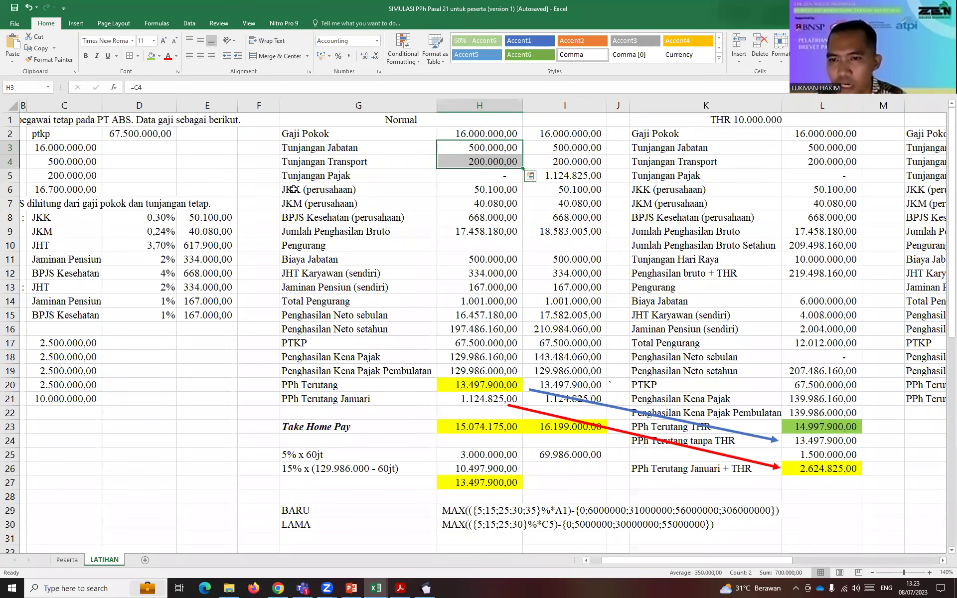
left_click(309, 217)
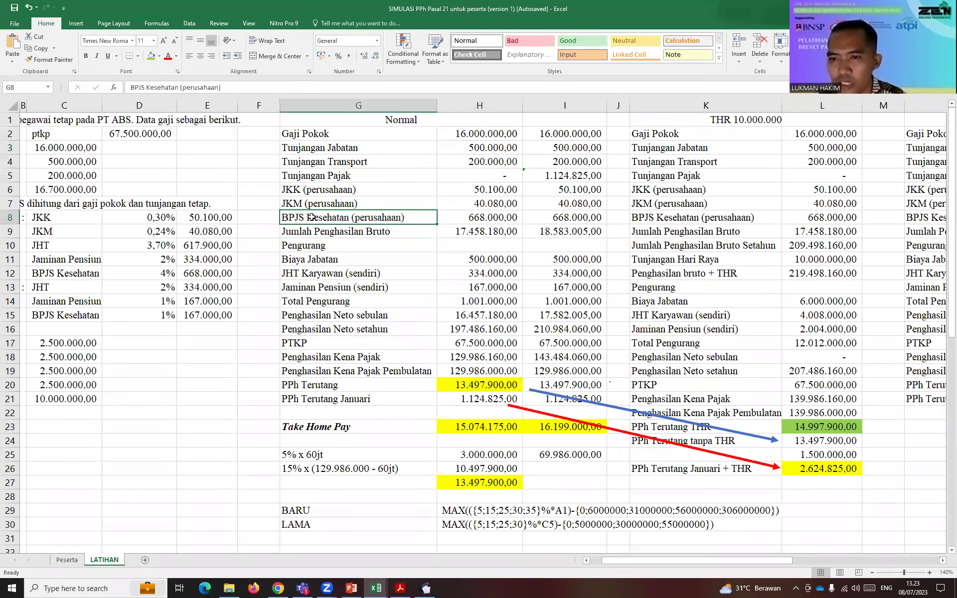
left_click_drag(496, 194, 496, 219)
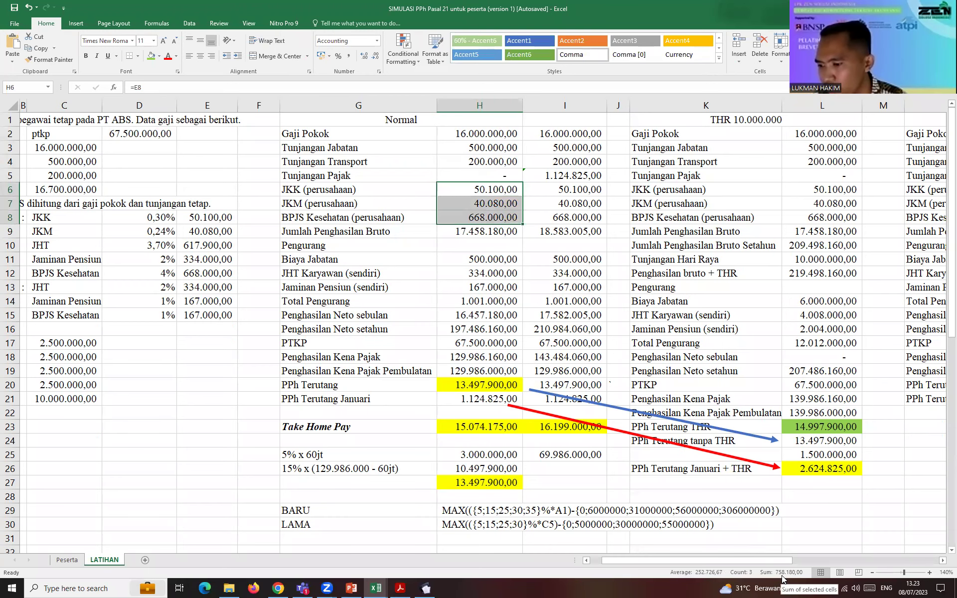
key("alt+Tab")
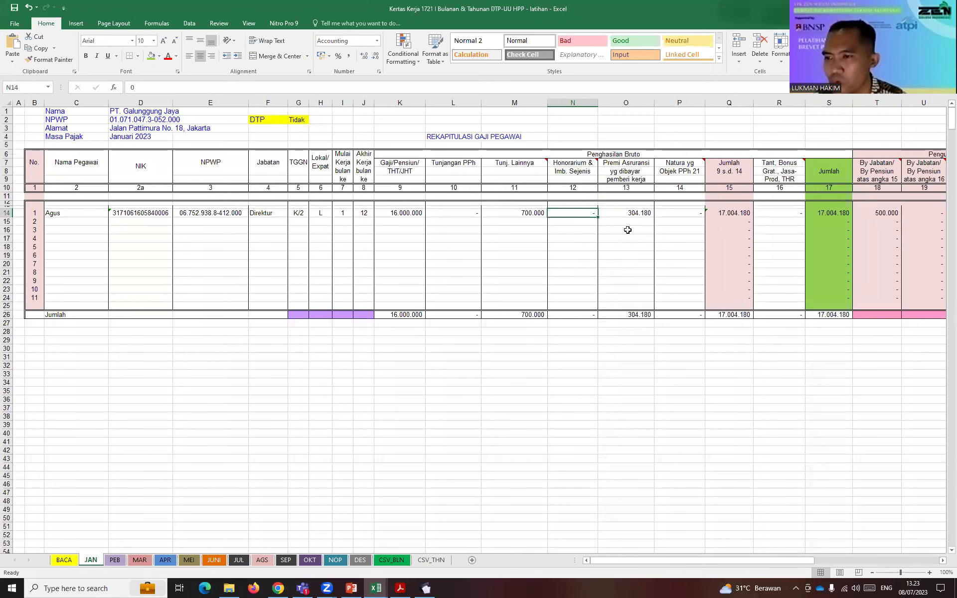
left_click(631, 214)
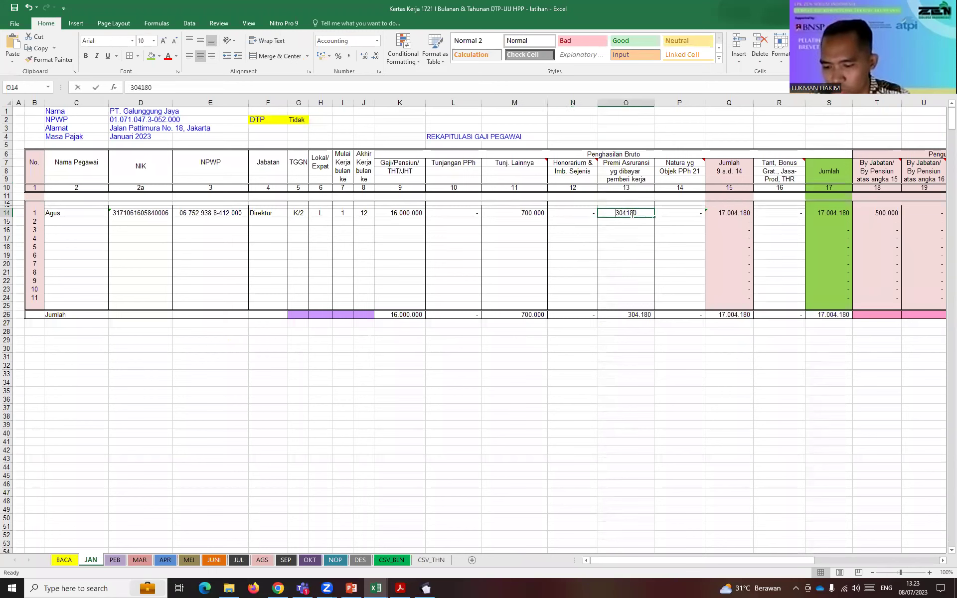
type("758.180")
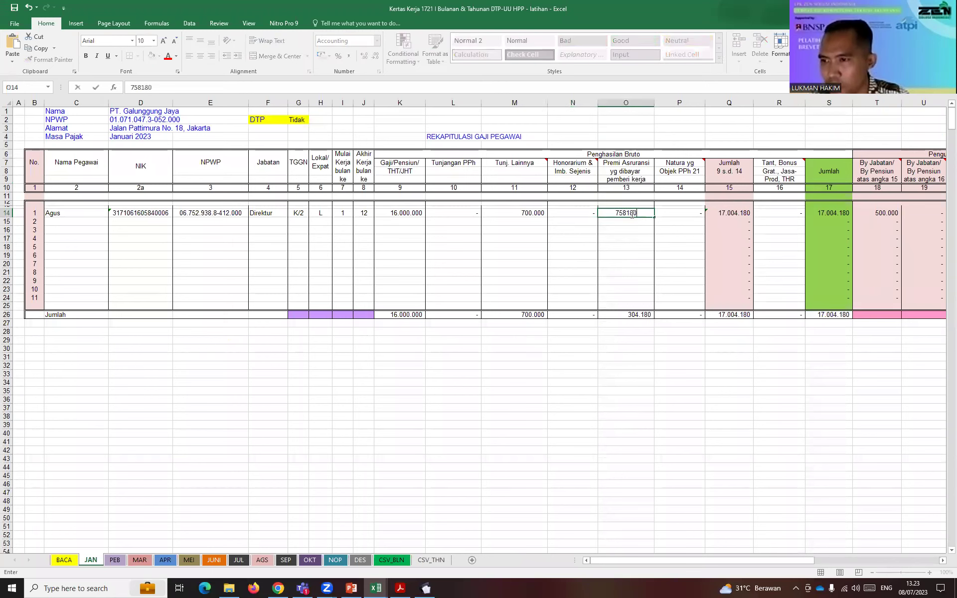
key("Tab")
key("alt+Tab")
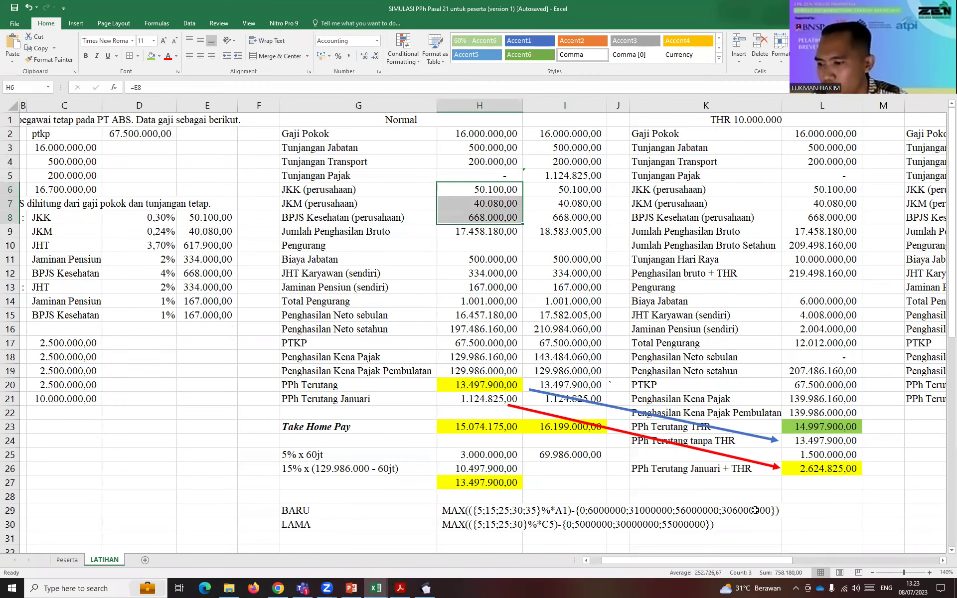
left_click(530, 232)
key("alt+Tab")
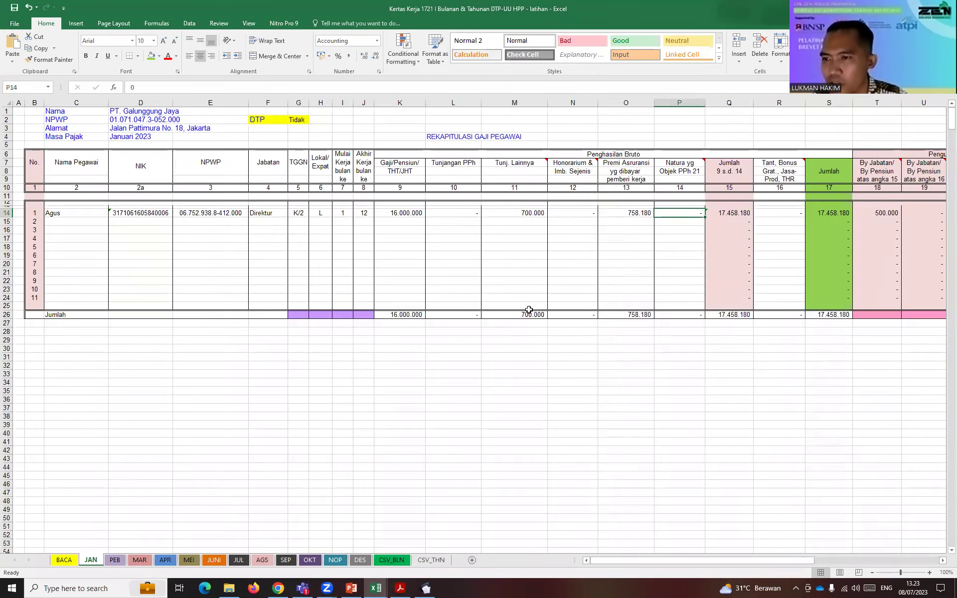
Compare the pension cell V14 with the simulation's summed JHT and pension contributions
key("Right")
key("Right")
key("Right")
key("Right")
key("Right")
key("Right")
key("Right")
key("Right")
key("Right")
key("Right")
key("Right")
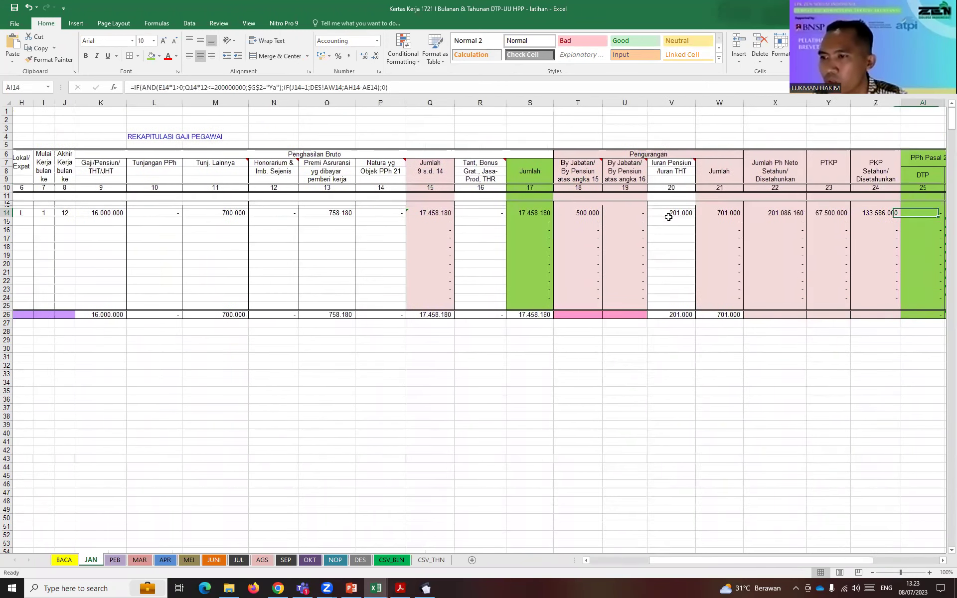
key("Right")
key("Left")
key("Left")
key("Left")
key("Left")
key("Left")
key("Left")
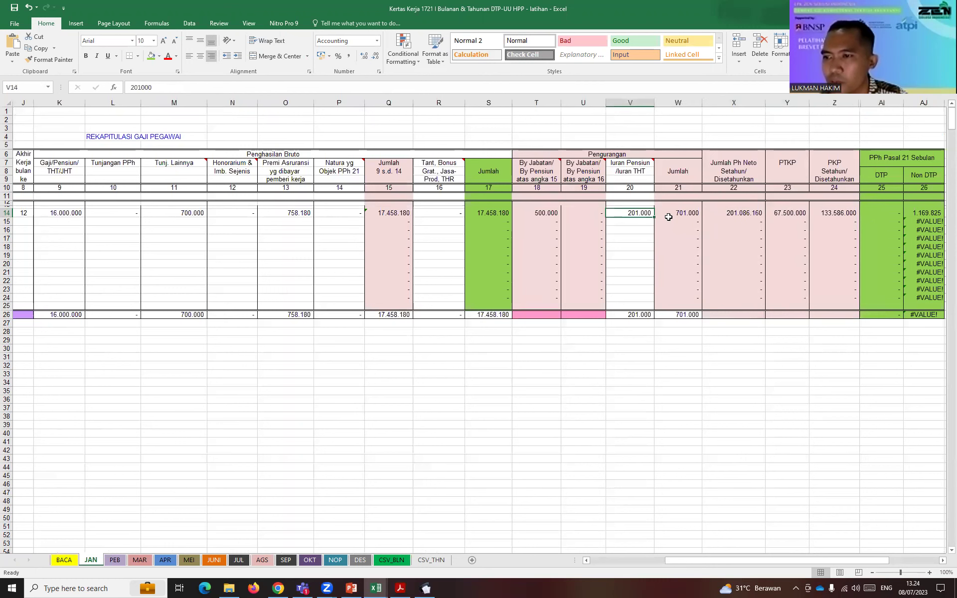
left_click(442, 214)
left_click(533, 214)
left_click(627, 215)
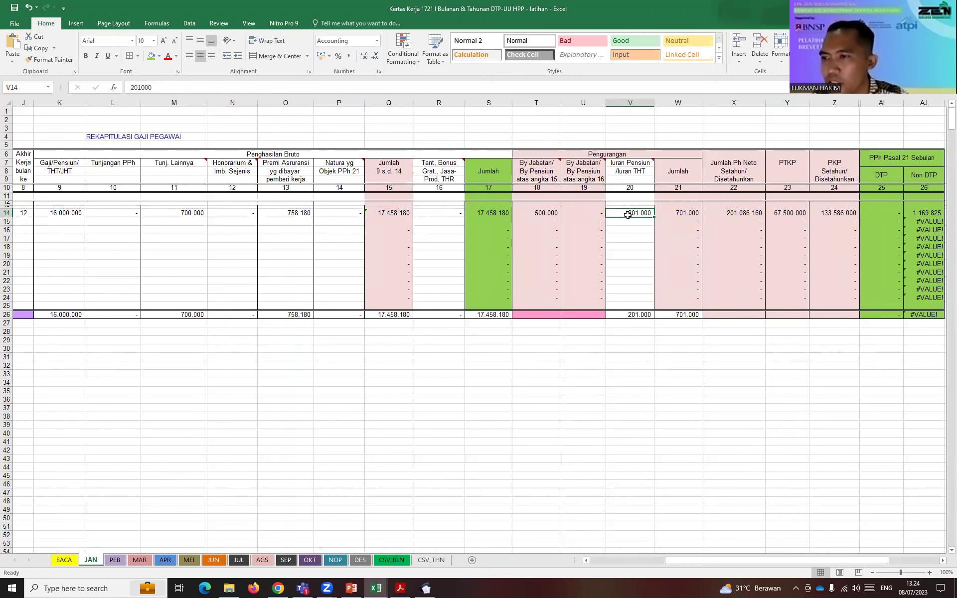
key("alt+Tab")
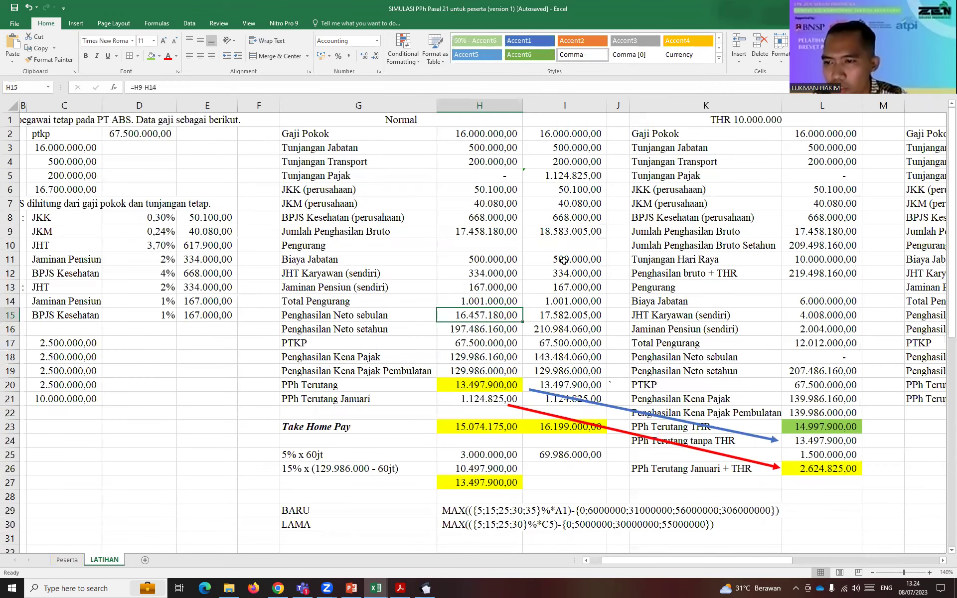
left_click(332, 273)
left_click(325, 289)
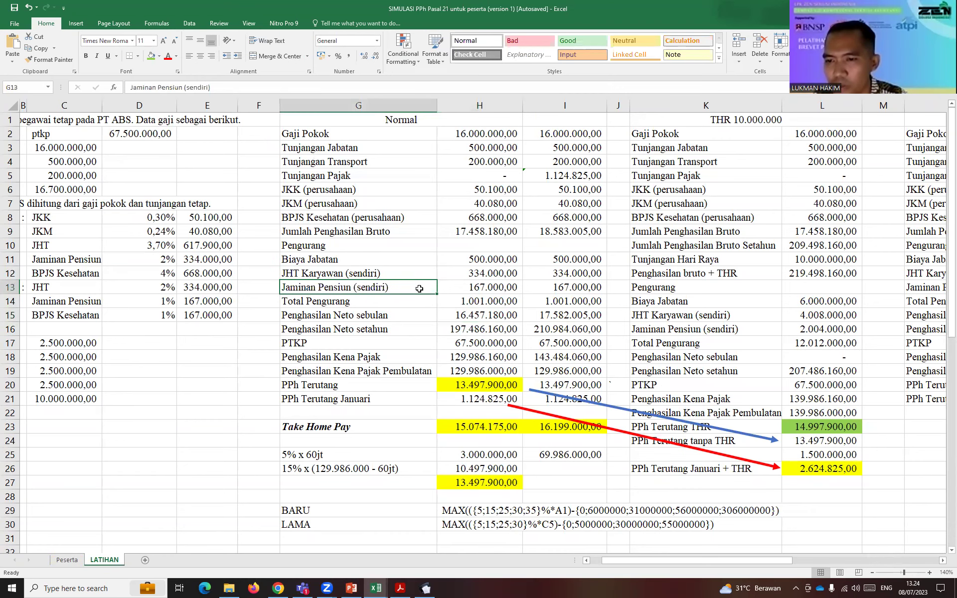
left_click_drag(478, 274, 454, 288)
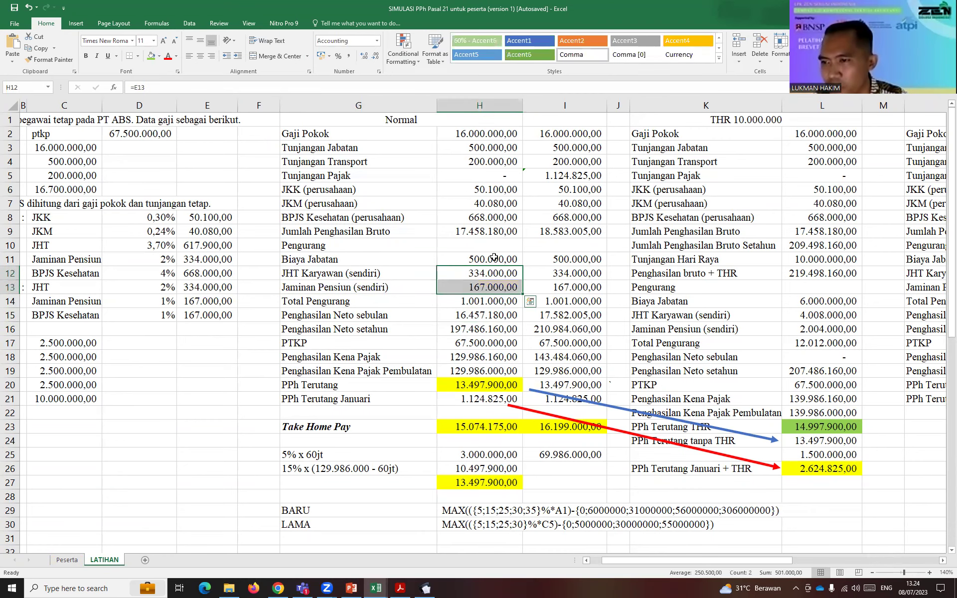
key("alt+Tab")
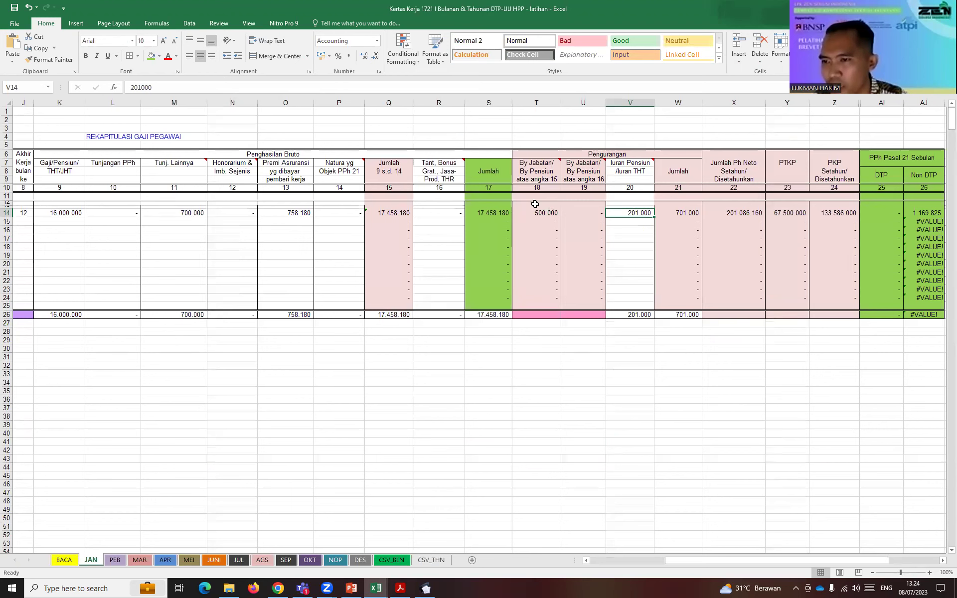
Recheck row 14's entries and the simulation's Jaminan Pensiun (sendiri) formula and total
left_click(544, 213)
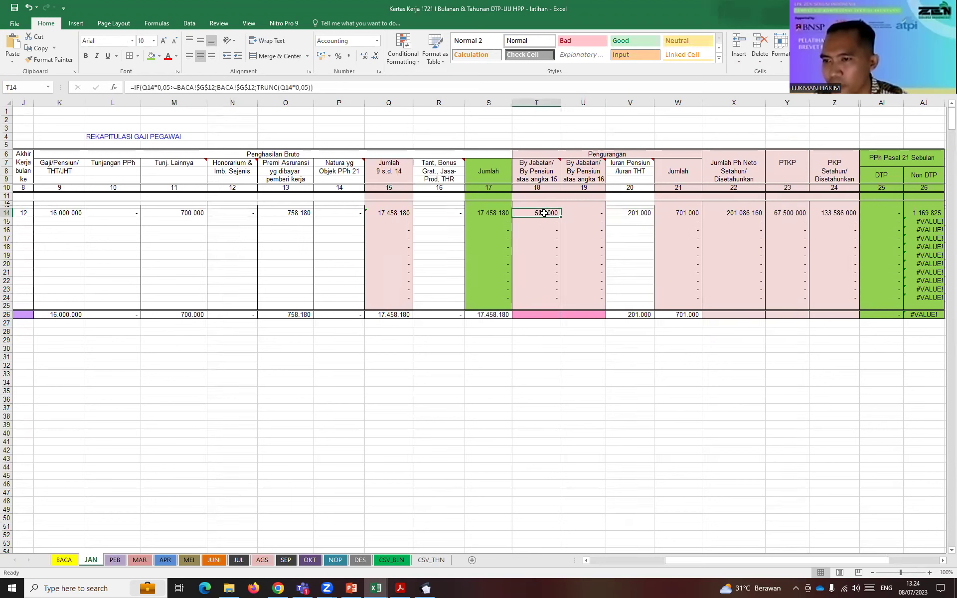
left_click(633, 211)
left_click(273, 211)
left_click(353, 214)
left_click(634, 212)
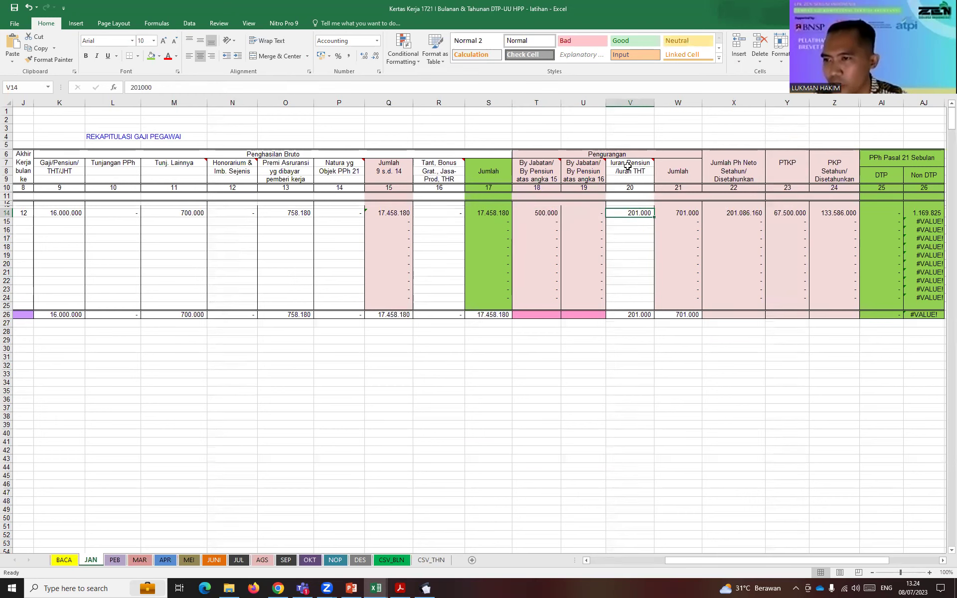
key("alt+Tab")
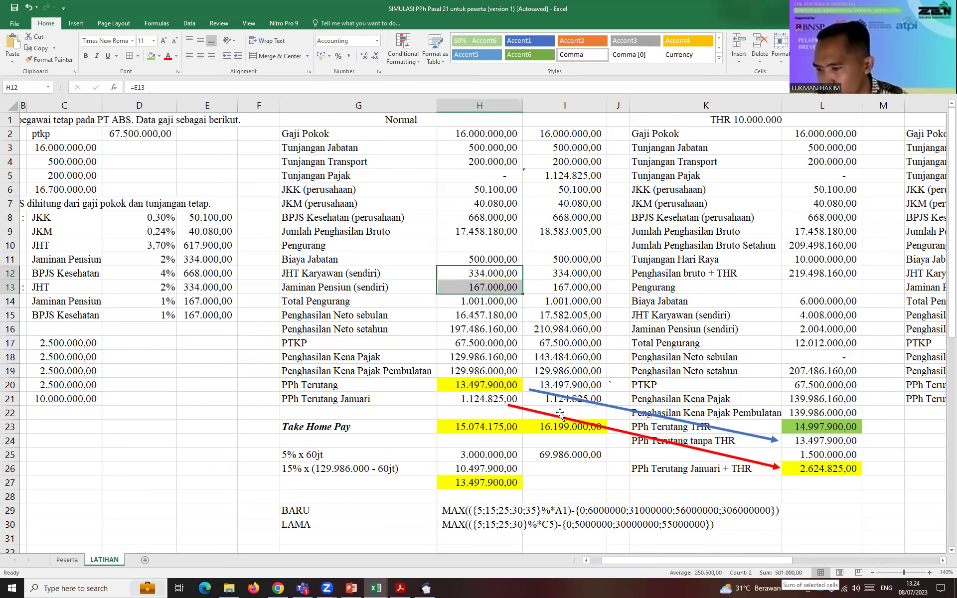
left_click(486, 288)
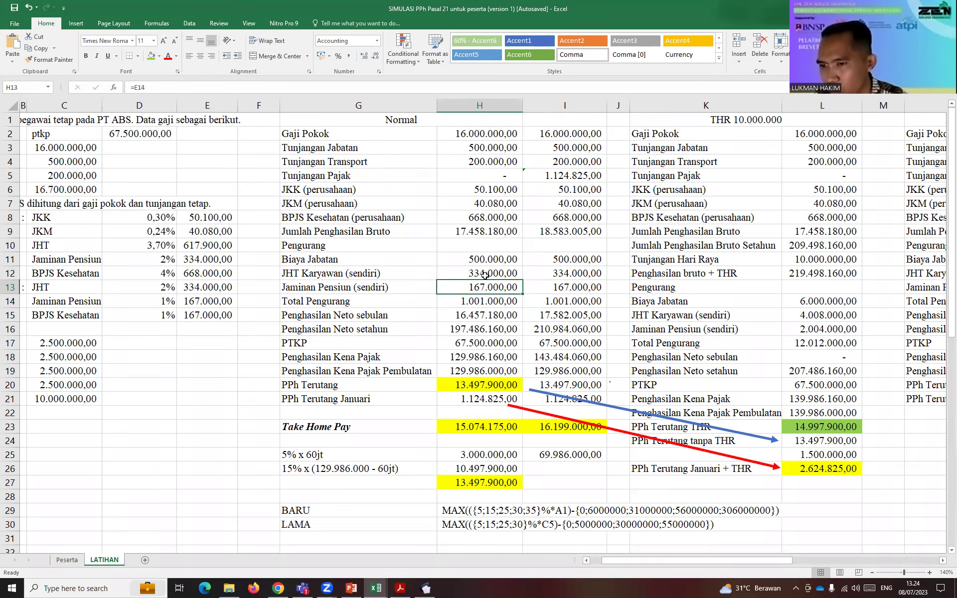
left_click_drag(485, 275, 484, 289)
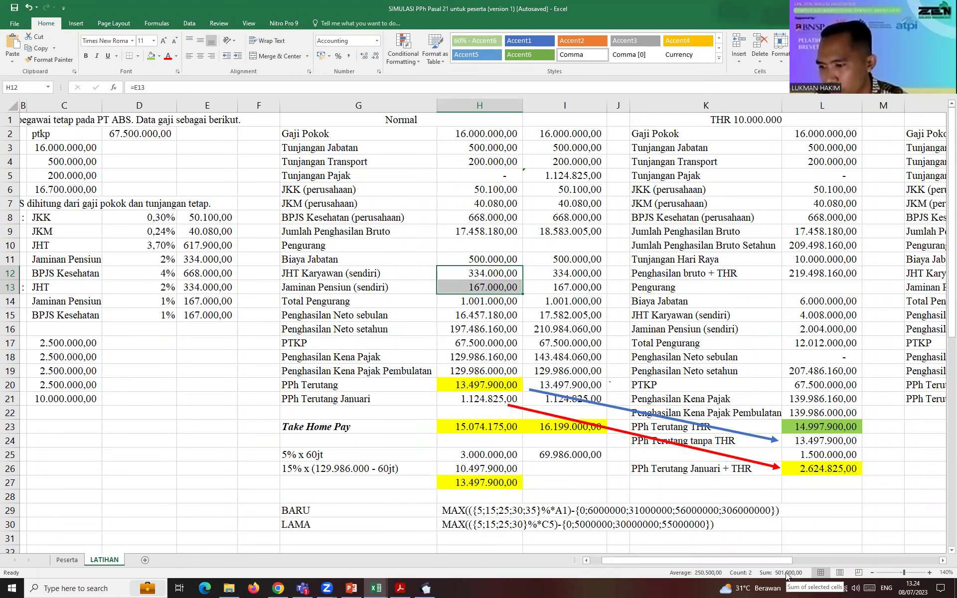
Enter the 501.000 pension contribution in V14 and bring the SIMULASI workbook back
key("alt+Tab")
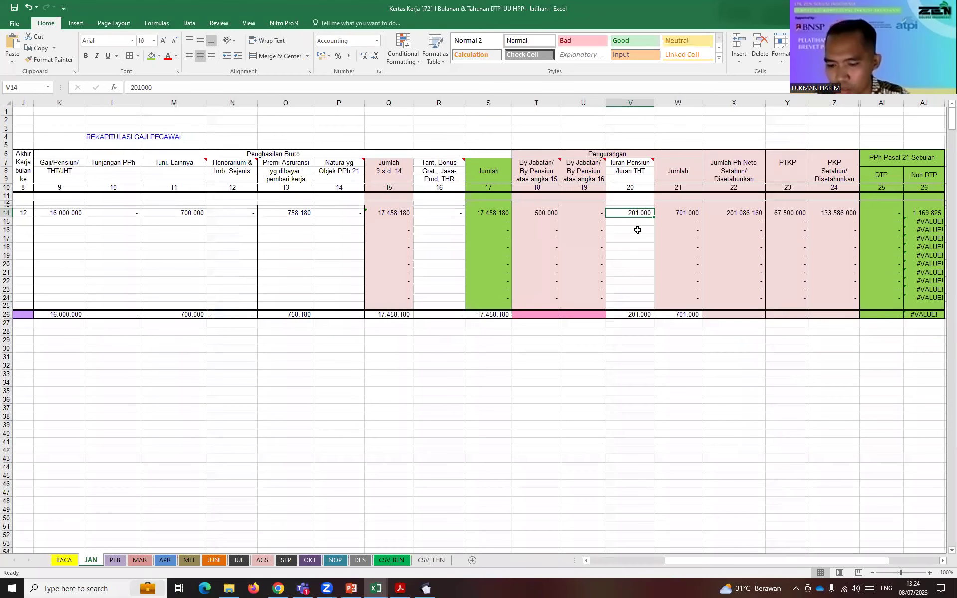
type("501000")
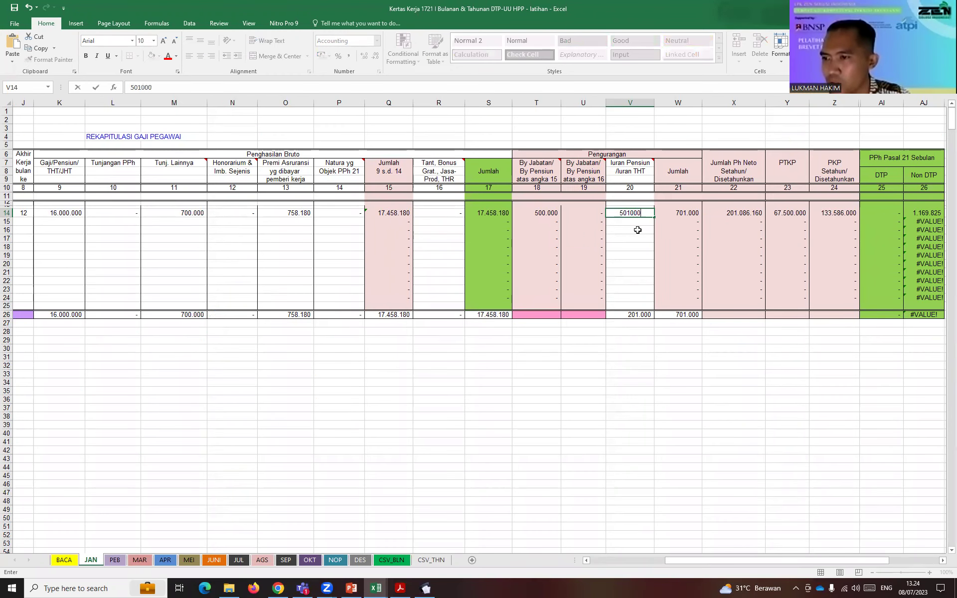
key("Right")
key("Right")
key("Right")
key("Right")
key("Right")
key("Right")
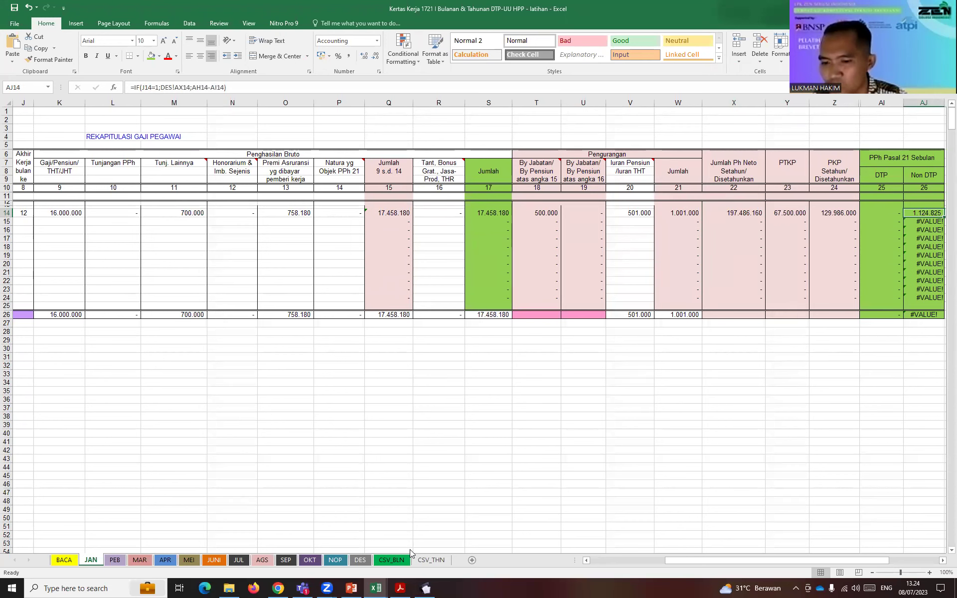
mouse_move(378, 588)
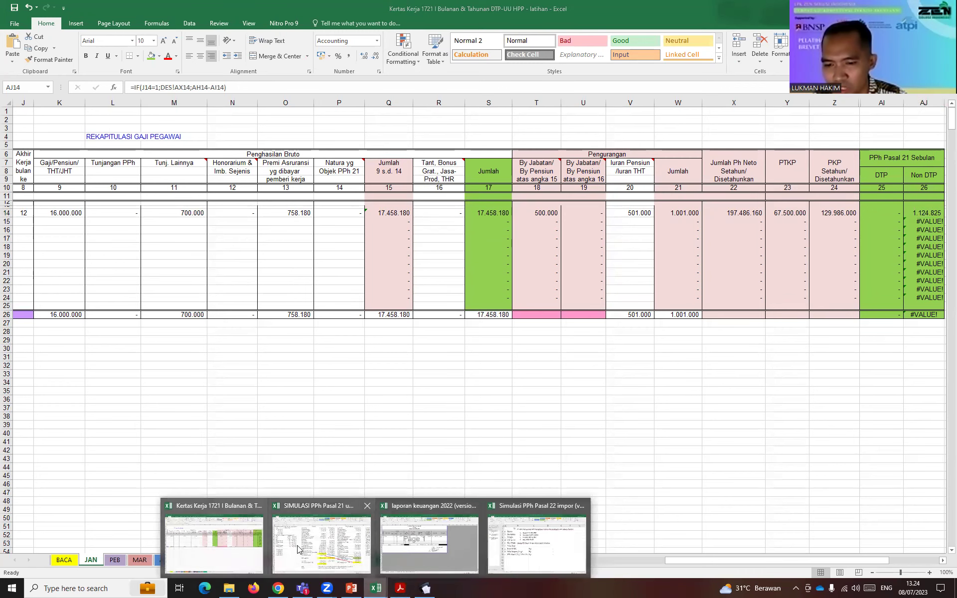
left_click(313, 548)
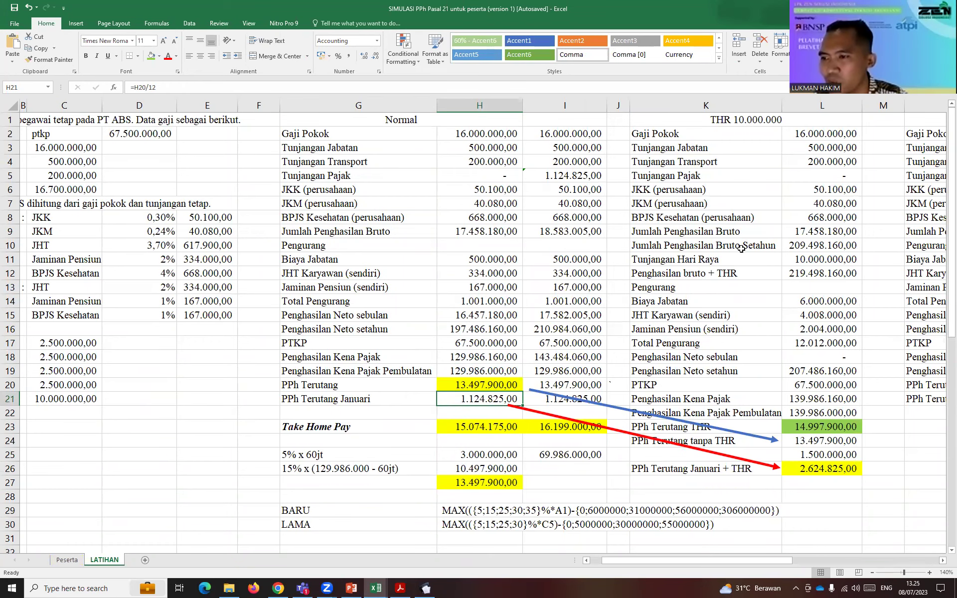
Enter the 10.000.000 THR in R14 and compare the 2.624.825 PPh with the simulation
key("alt+Tab")
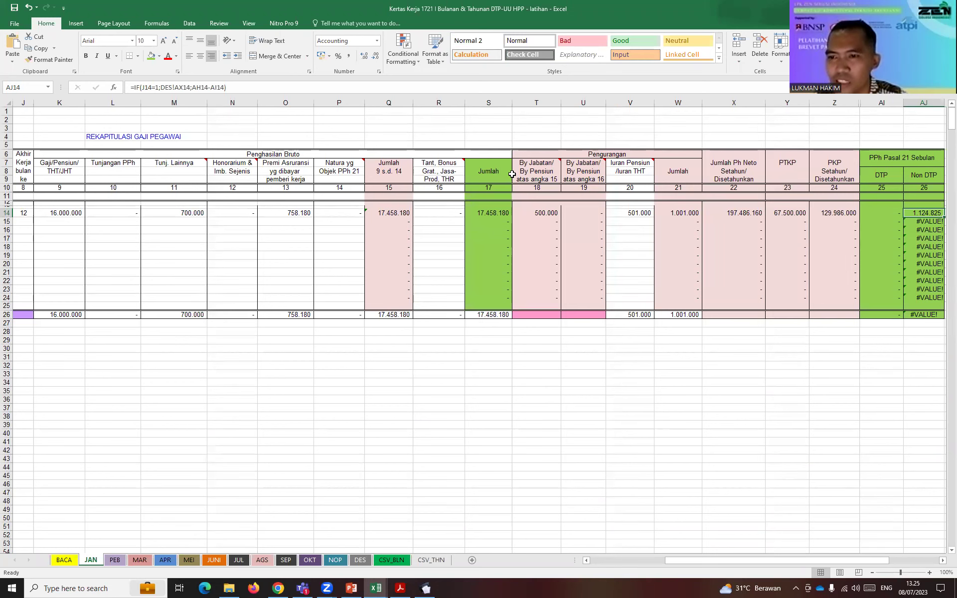
left_click(324, 167)
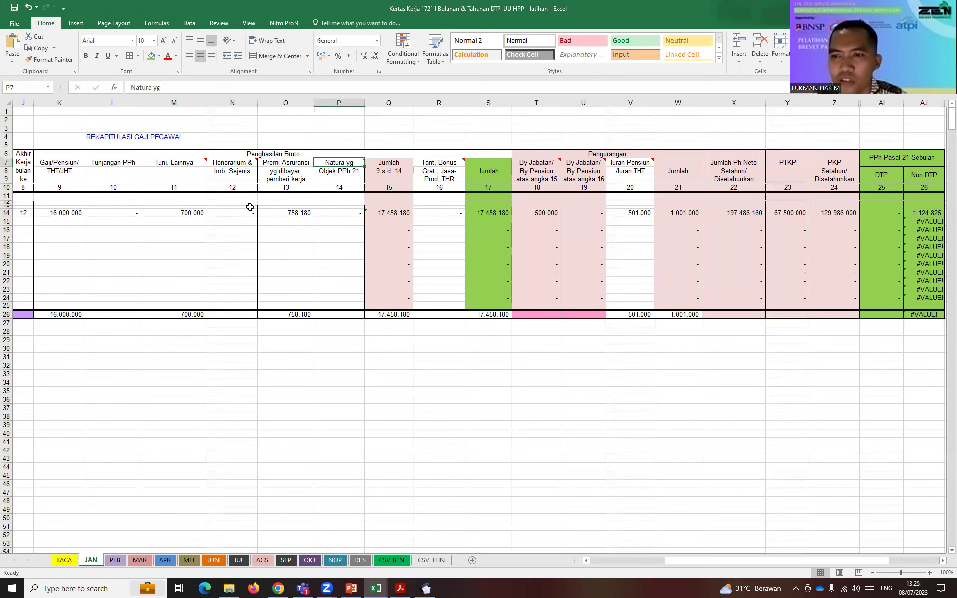
left_click(445, 162)
left_click(439, 210)
type("1")
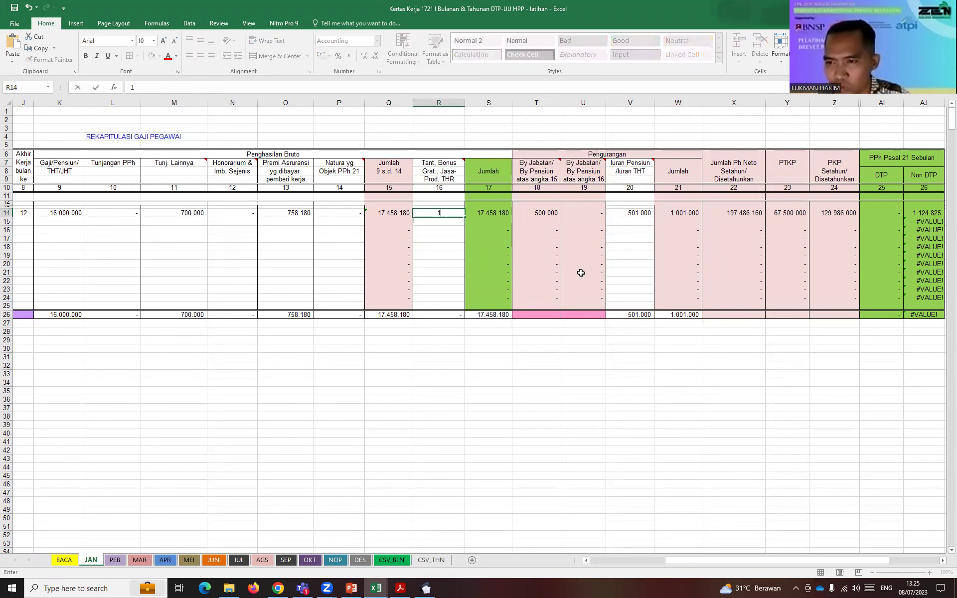
type("0000000")
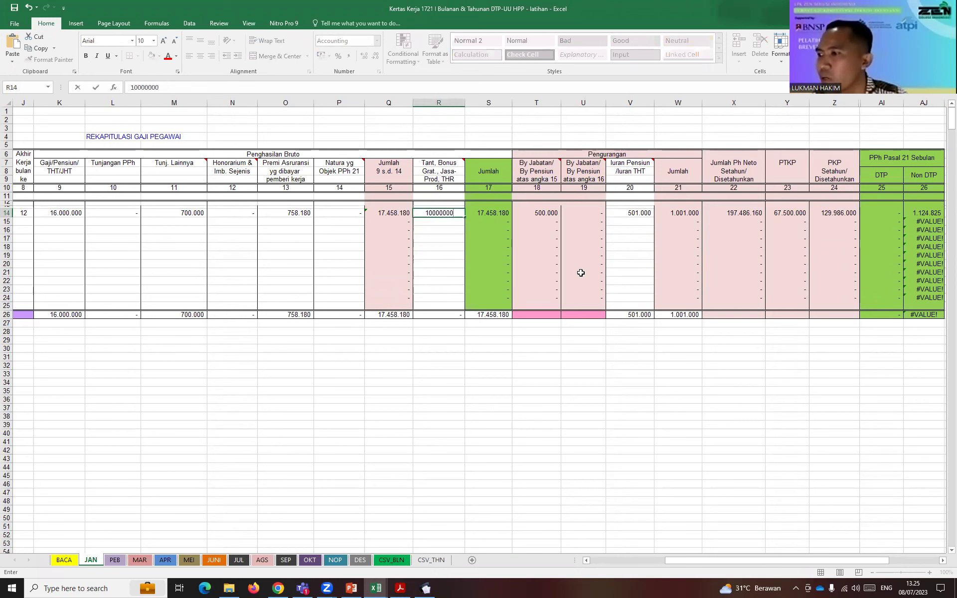
key("Tab")
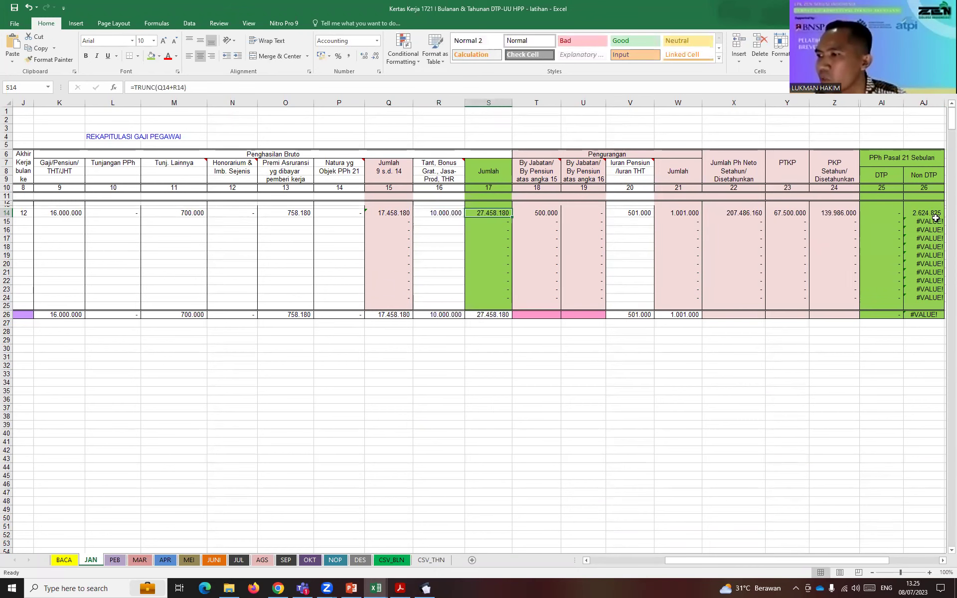
left_click(928, 213)
left_click(376, 588)
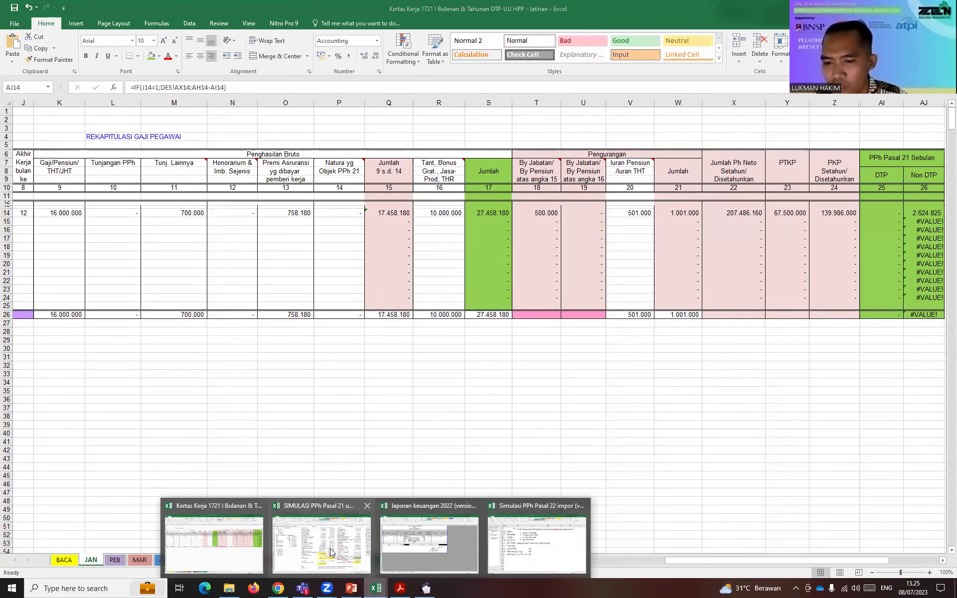
left_click(322, 543)
left_click(819, 469)
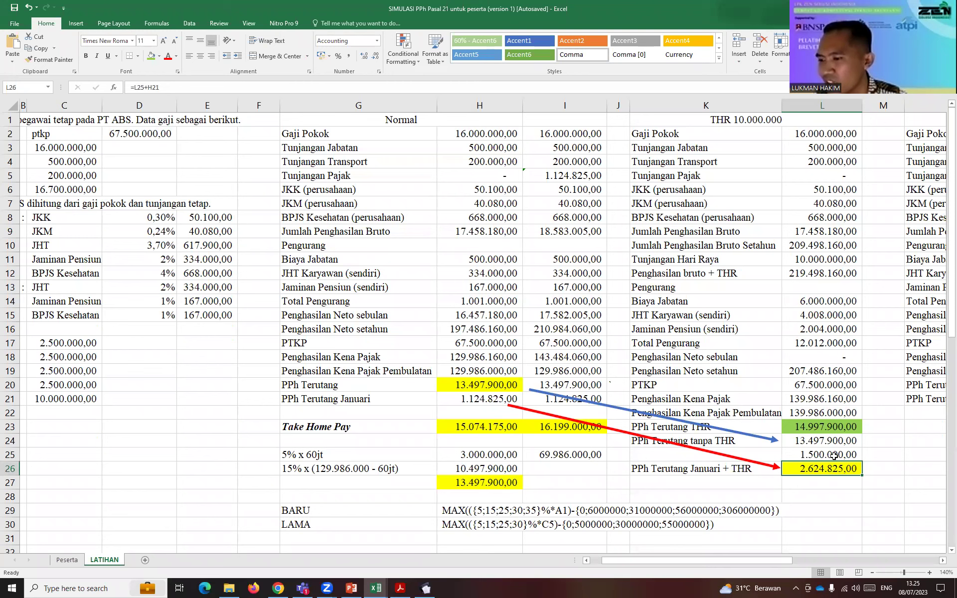
left_click(386, 587)
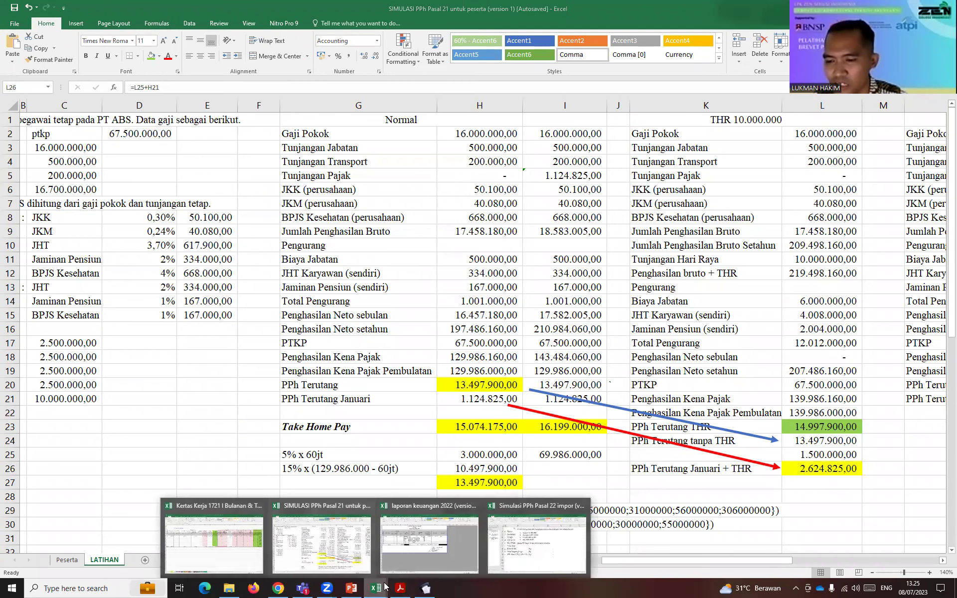
left_click(345, 540)
left_click(376, 588)
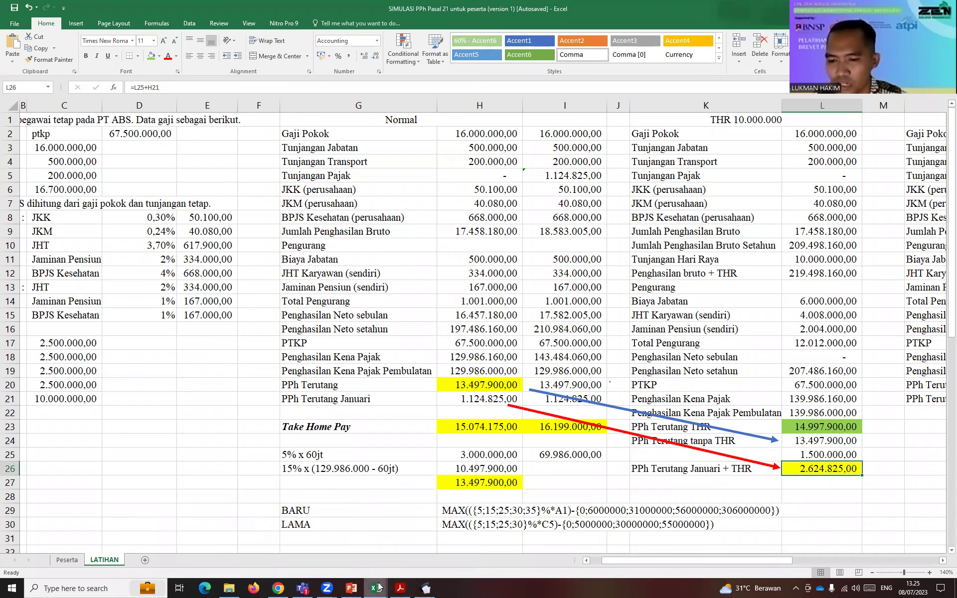
left_click(220, 538)
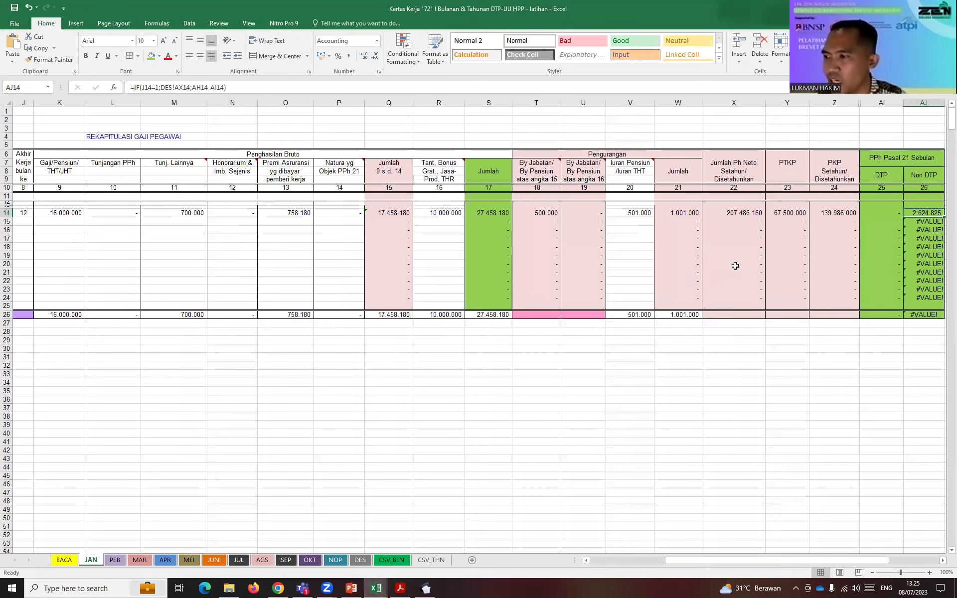
key("Left")
key("Left")
key("Left")
key("Left")
key("Left")
key("Left")
key("Left")
key("Left")
key("Left")
key("Left")
key("Left")
key("Left")
key("Left")
key("Left")
key("Left")
key("Left")
key("Left")
key("Left")
key("Left")
key("Left")
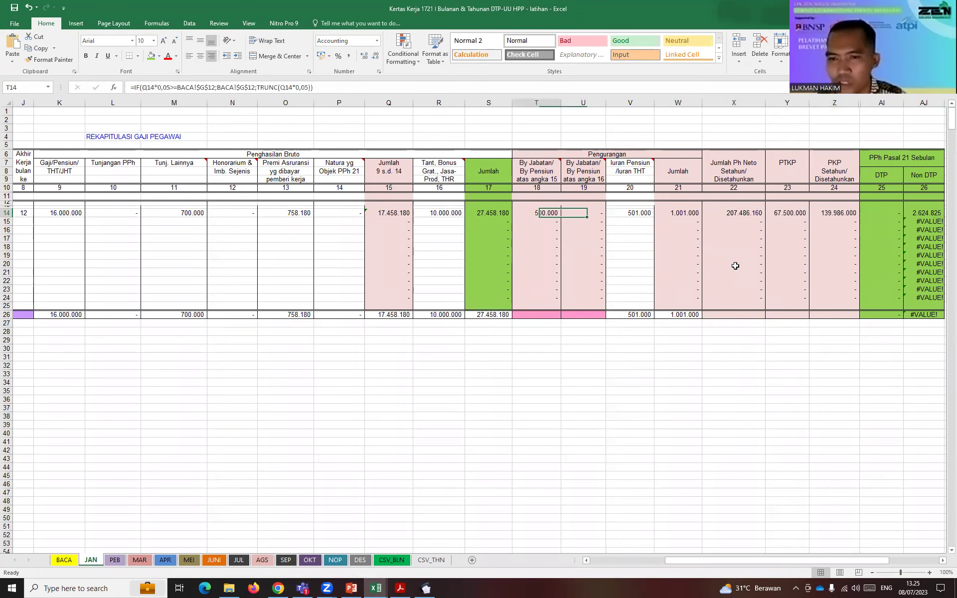
key("Left")
key("Left")
key("Left")
key("Left")
key("Left")
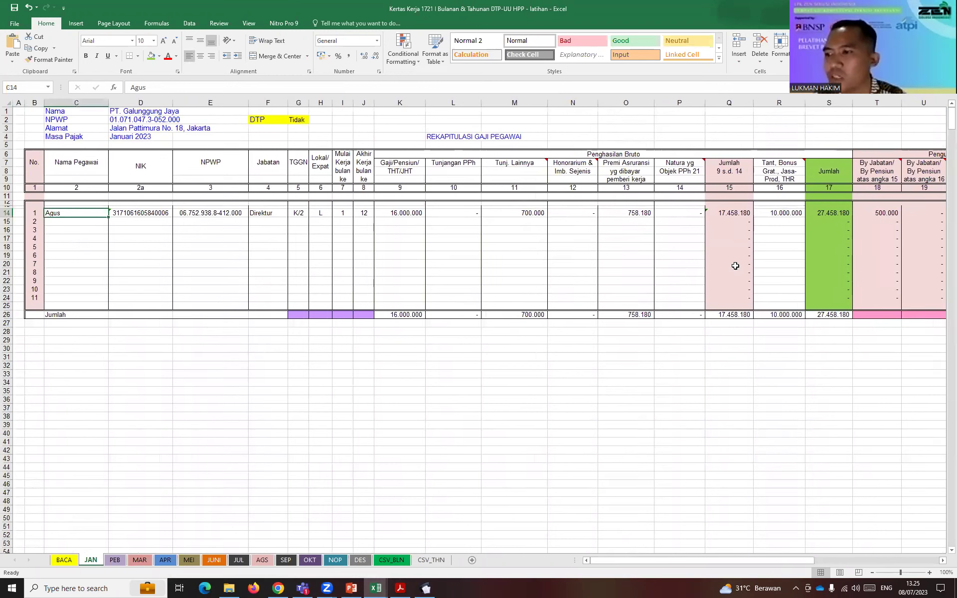
key("Right")
key("Right")
key("Right")
key("Right")
key("Right")
key("Right")
key("Right")
key("Right")
key("Right")
key("Right")
key("Right")
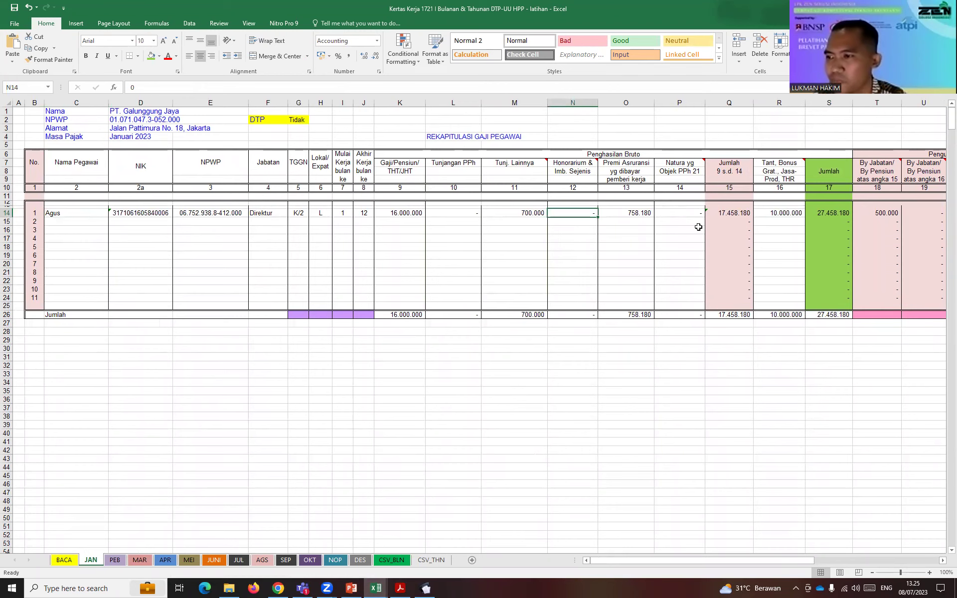
left_click(780, 214)
key("Right")
key("Right")
key("Right")
key("Right")
key("Right")
key("Right")
key("Right")
key("Right")
key("Right")
key("Right")
key("Right")
key("Right")
key("Right")
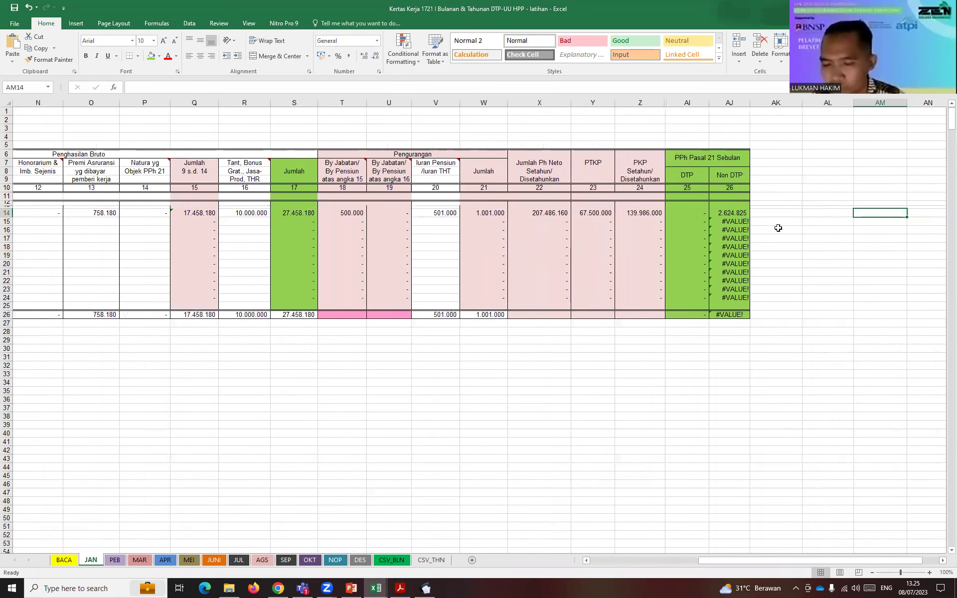
mouse_move(376, 588)
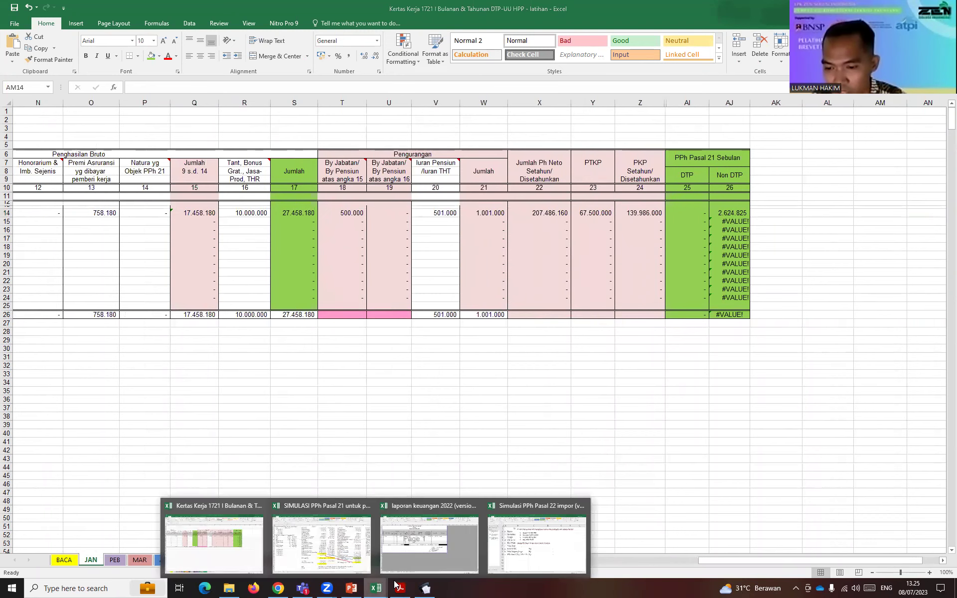
left_click(328, 558)
left_click(640, 314)
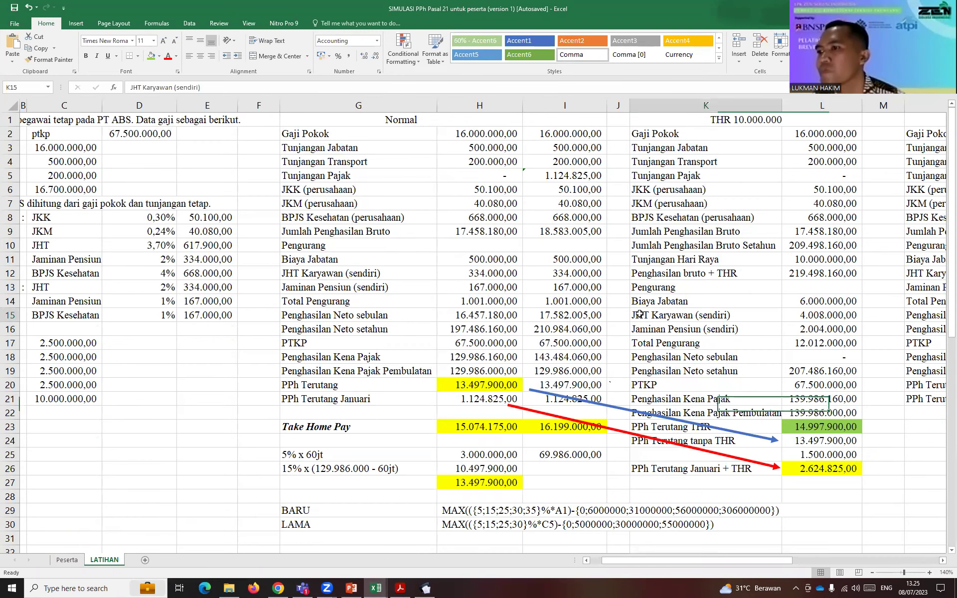
key("Right")
key("Right")
key("Right")
key("Right")
key("Right")
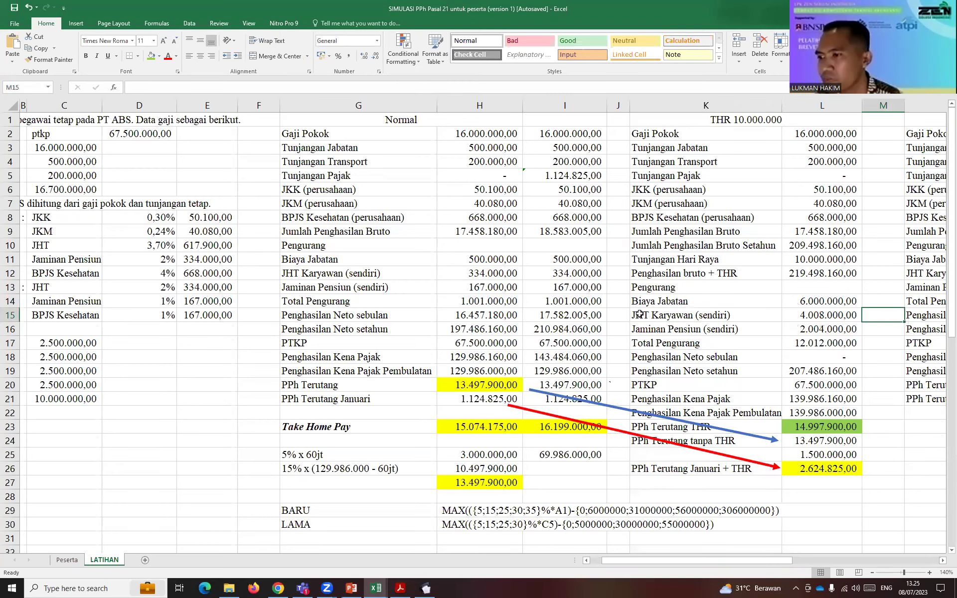
key("Left")
key("Left")
key("Left")
key("Left")
key("Left")
key("Left")
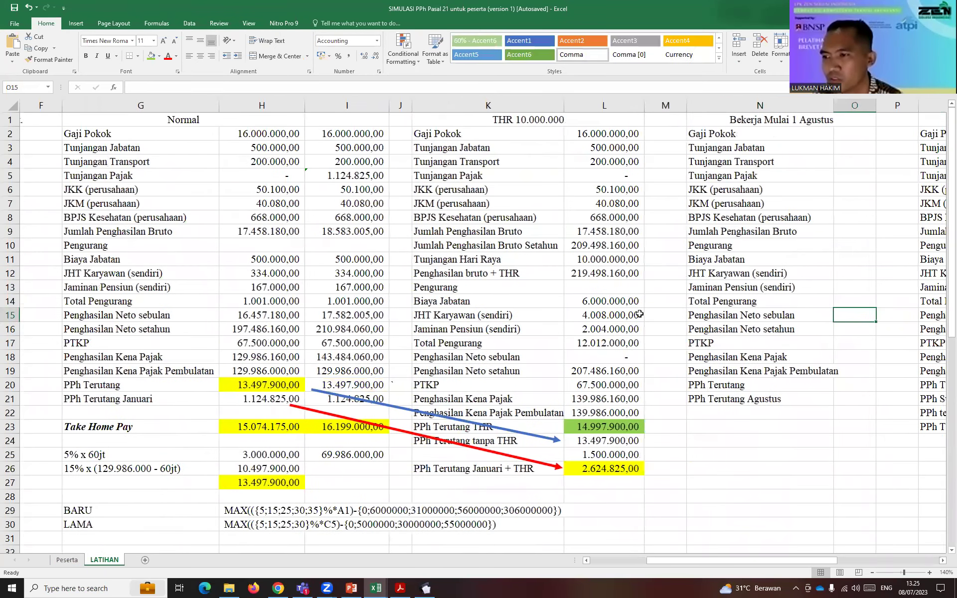
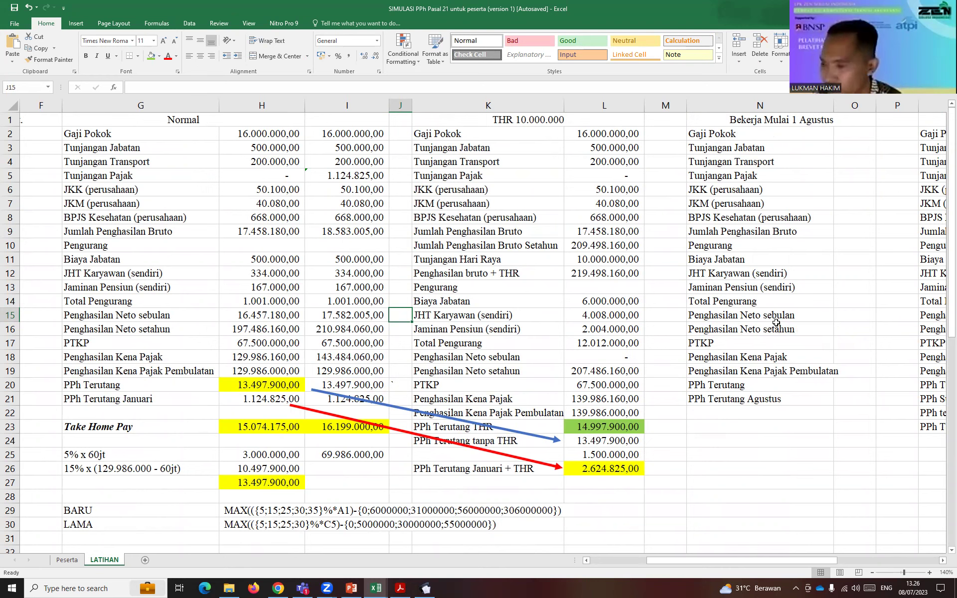
Review the THR Biaya Jabatan figure and select O2, the August Gaji Pokok cell
left_click(626, 297)
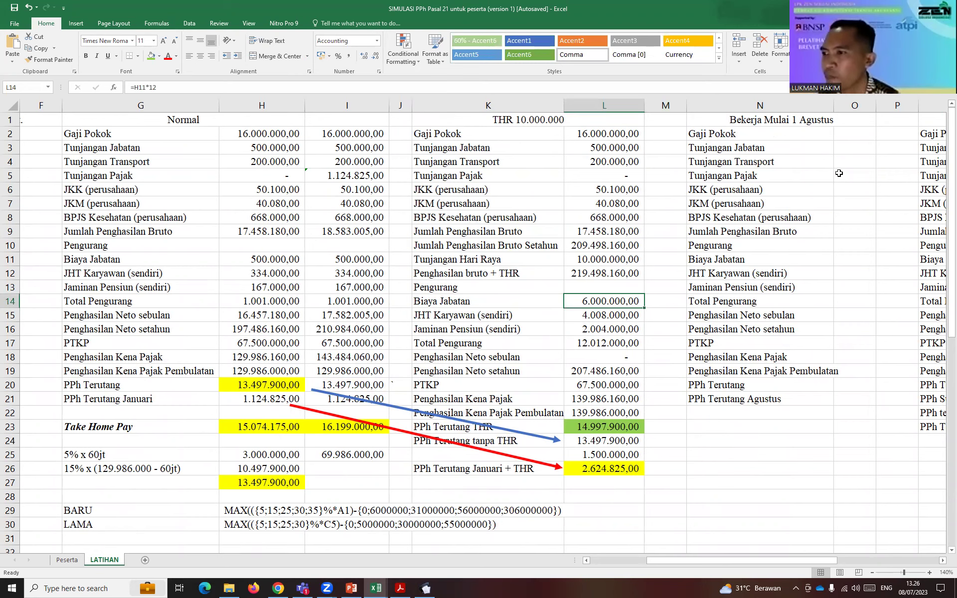
left_click(897, 246)
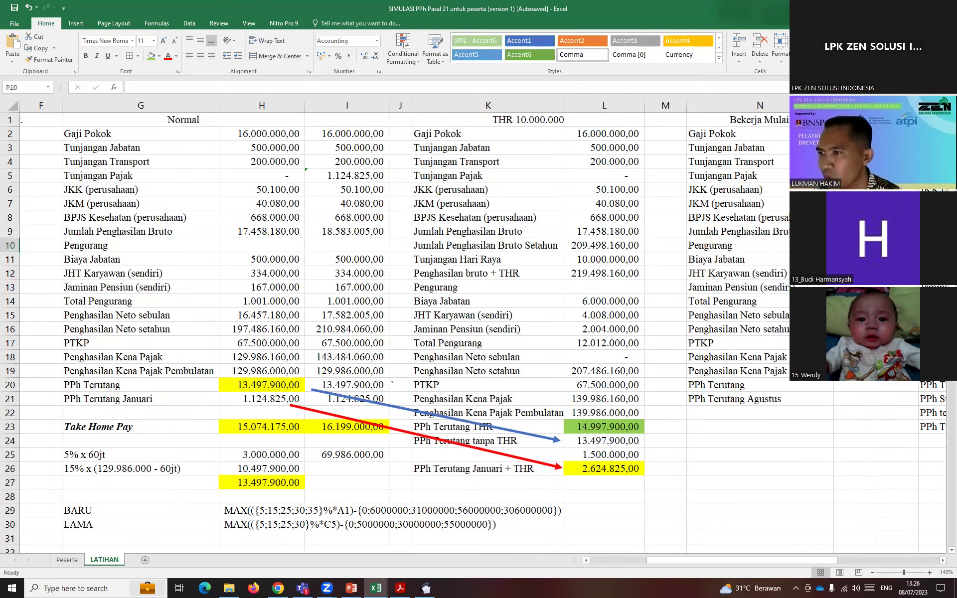
key("Right")
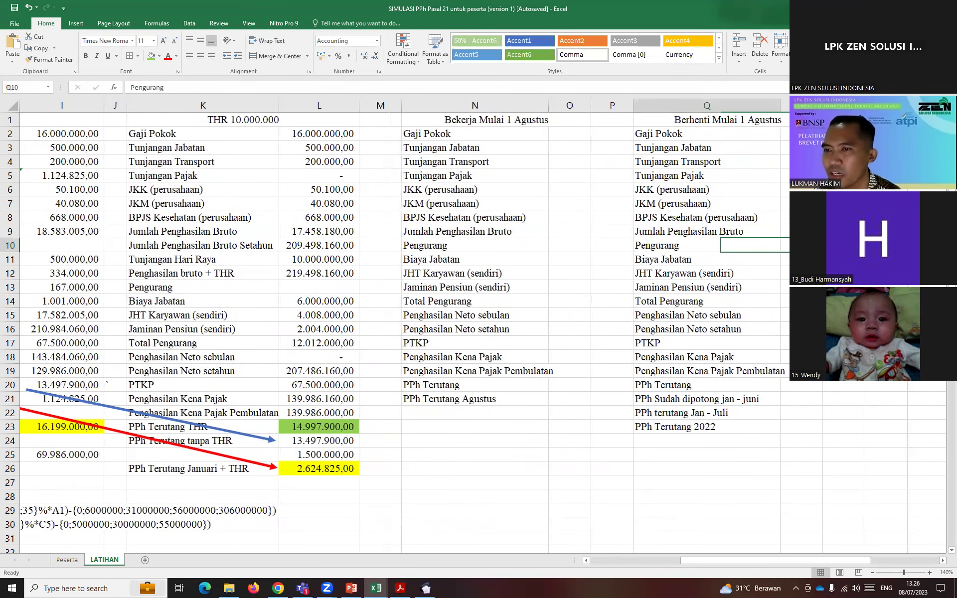
key("Left")
key("Left")
key("Left")
key("Left")
key("Left")
key("Left")
key("Left")
key("Left")
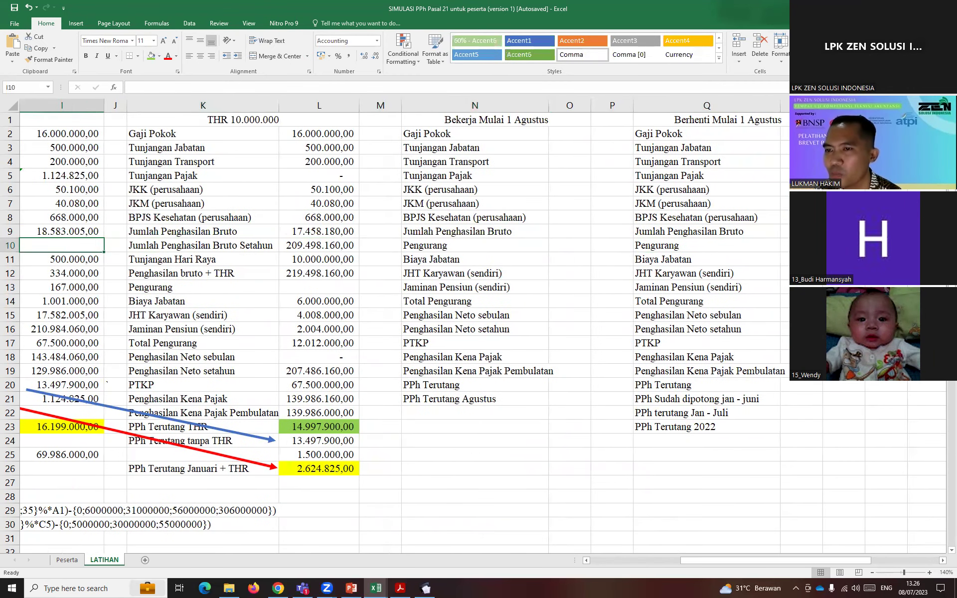
key("Left")
key("Left")
key("Left")
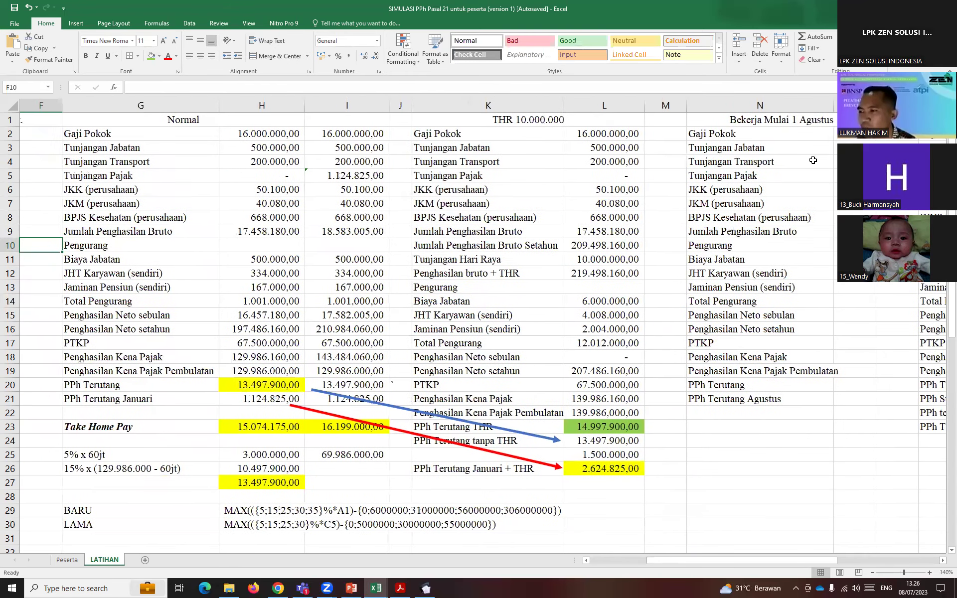
left_click(806, 120)
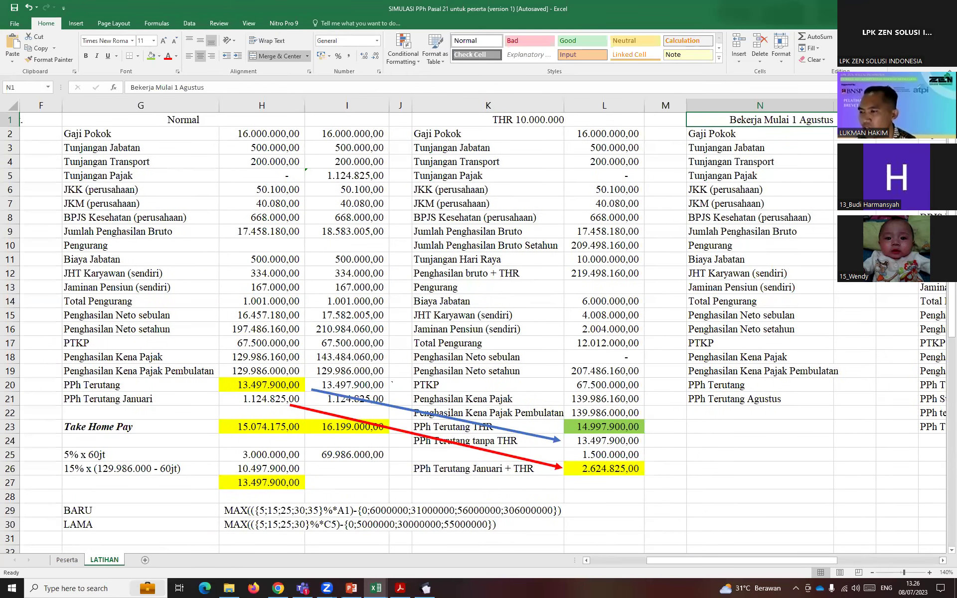
left_click(774, 135)
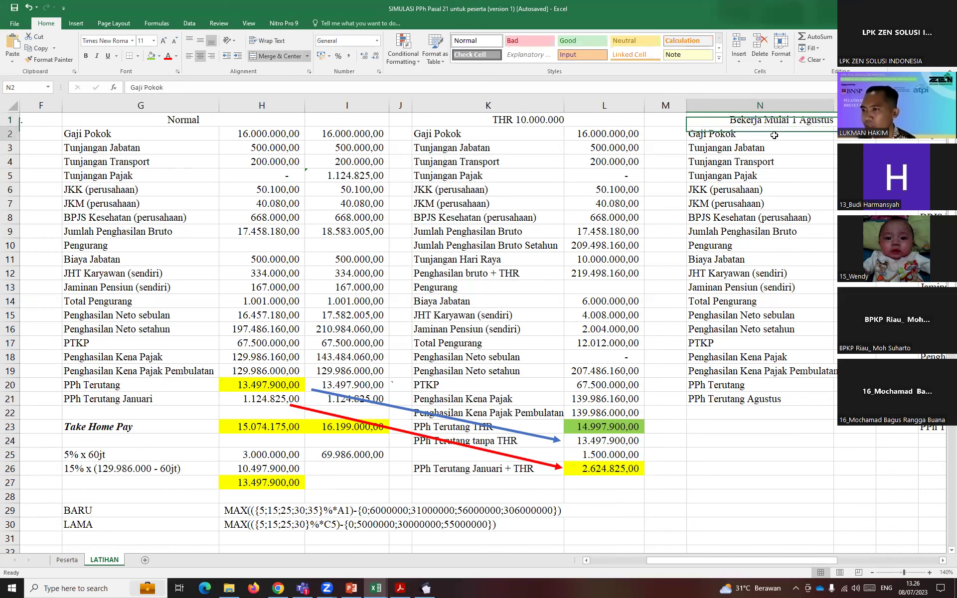
left_click(847, 133)
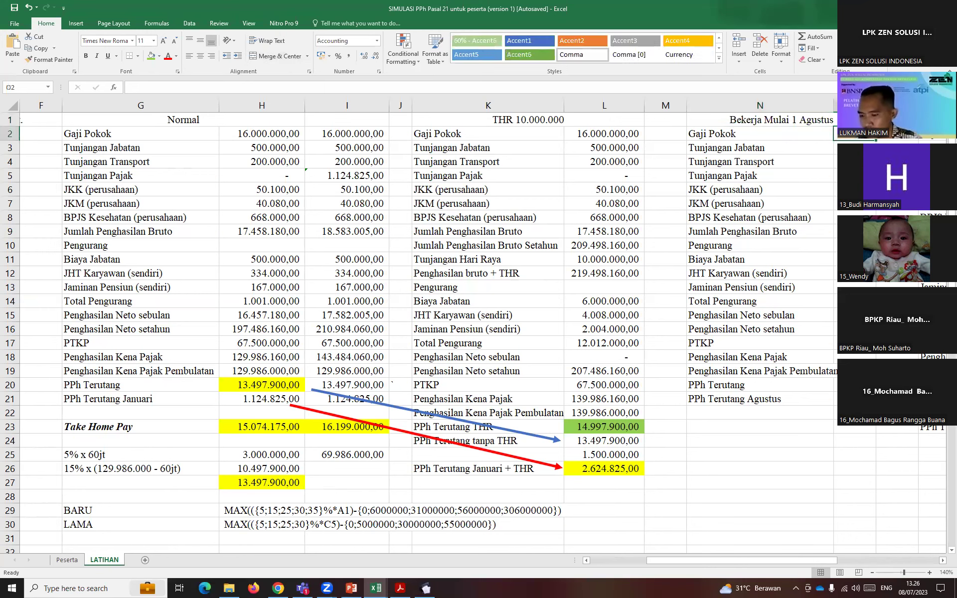
Link O2 and O3 to the THR Gaji Pokok and Tunjangan Jabatan amounts in column L
type("=")
left_click(614, 137)
key("ctrl+Return")
key("Return")
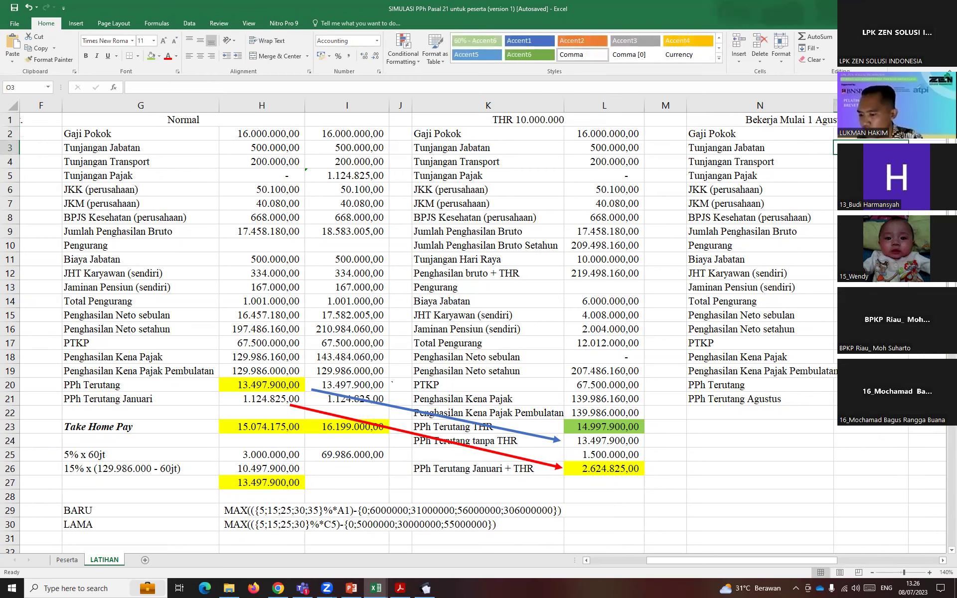
type("=")
left_click(633, 146)
key("Return")
Link the Tunjangan Transport, Tunjangan Pajak and JKK rows to their THR amounts in column L
type("=")
left_click(607, 160)
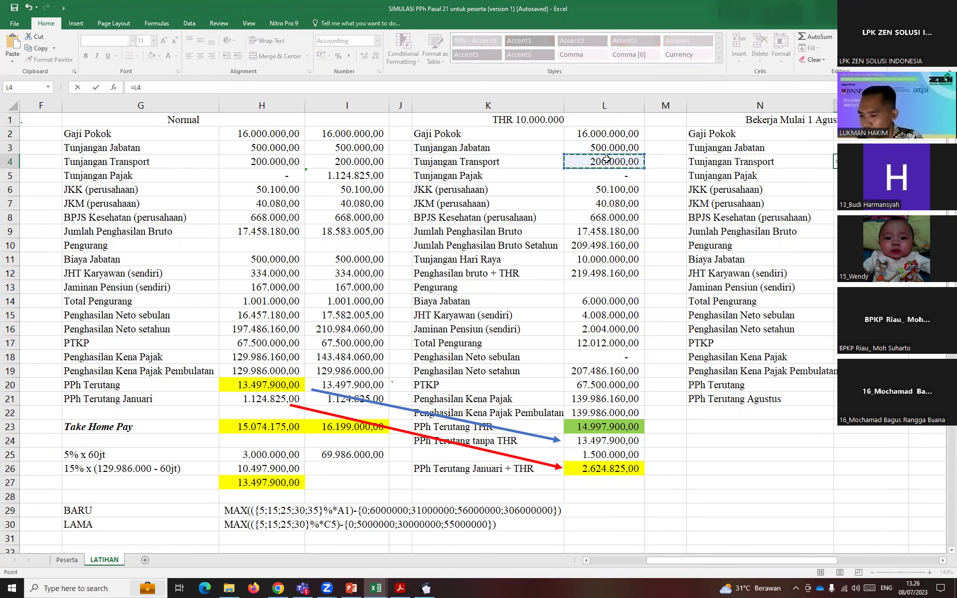
key("Return")
type("=")
left_click(606, 174)
key("Return")
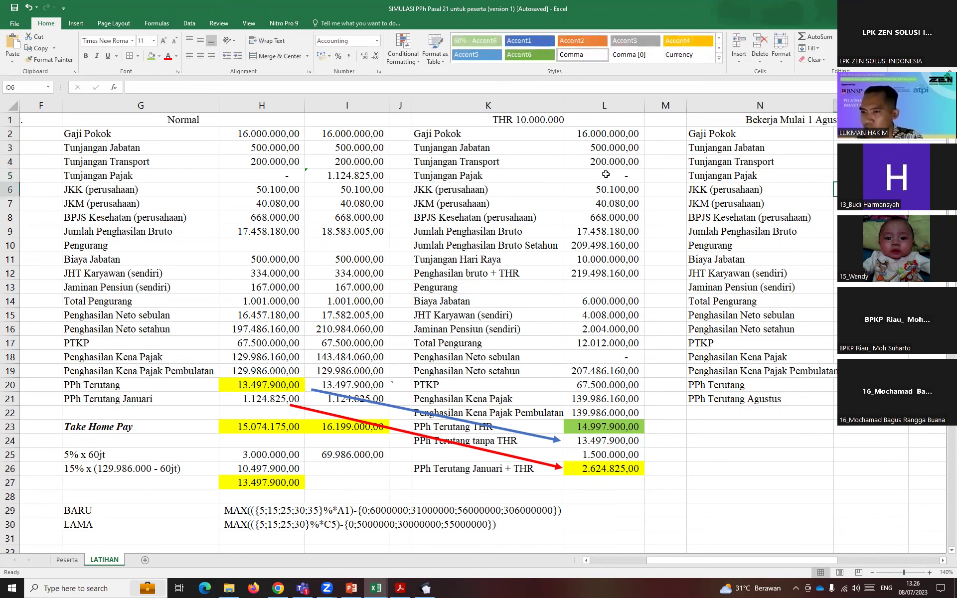
type("=")
left_click(606, 189)
key("Return")
Check the JKK, JKM and BPJS results, then begin a formula in O11 for Biaya Jabatan
key("Up")
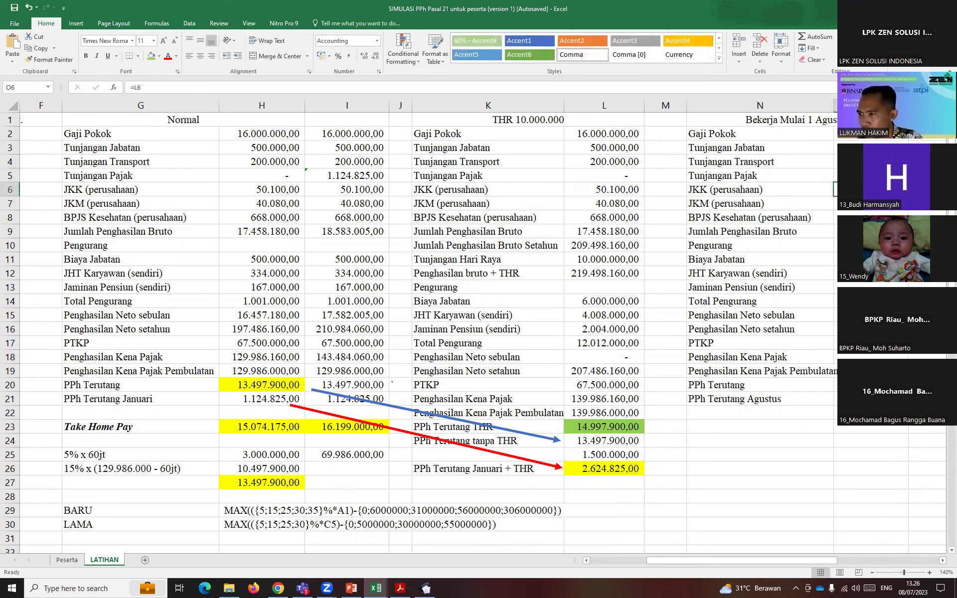
key("shift+Down")
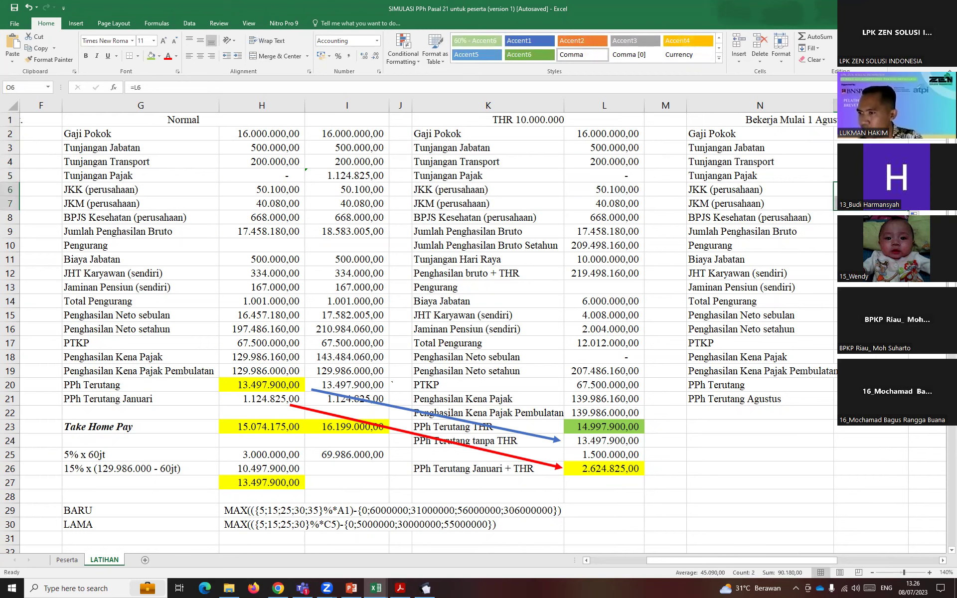
key("Down")
key("Down")
key("Up")
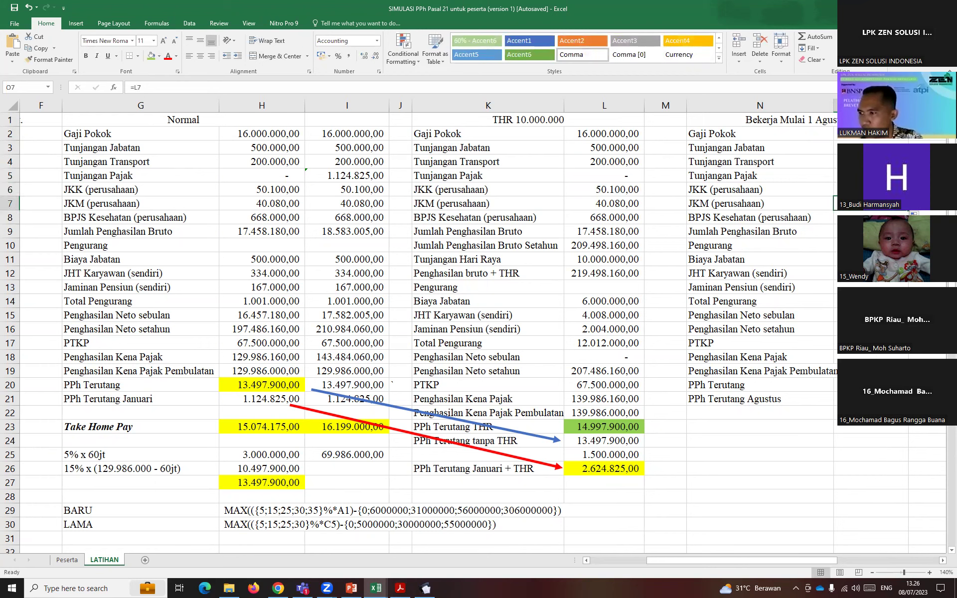
key("shift+Down")
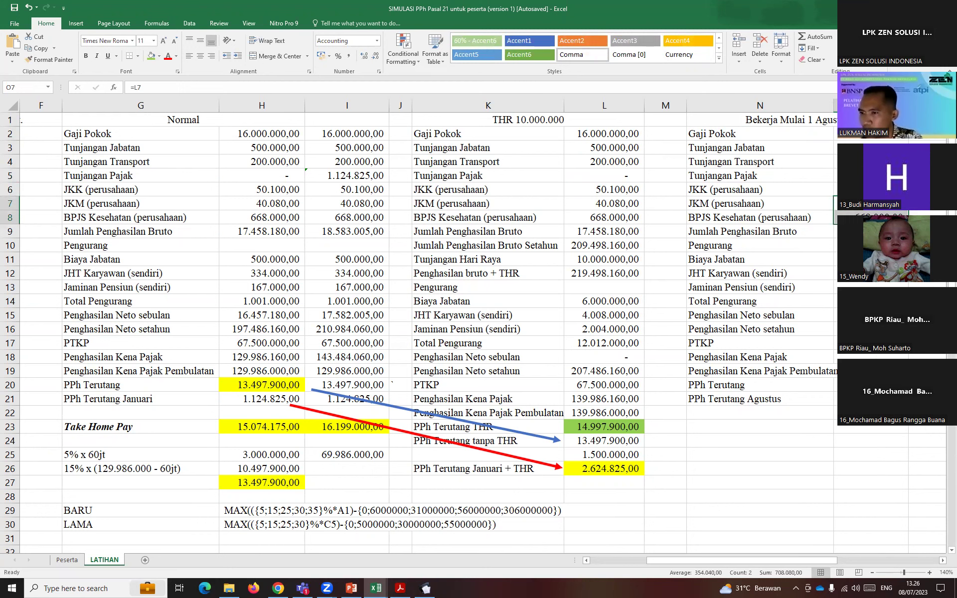
key("Down")
key("Down")
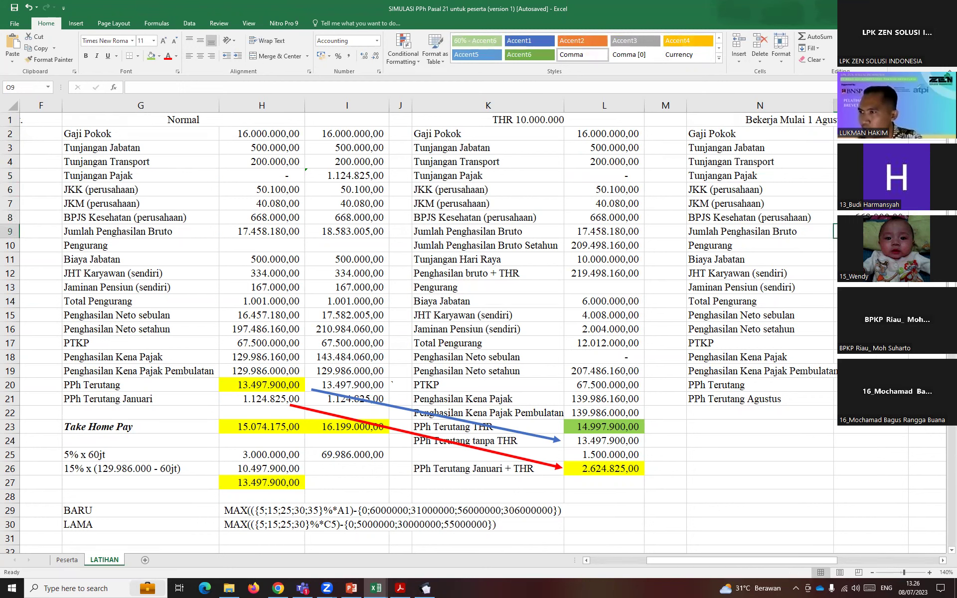
key("Down")
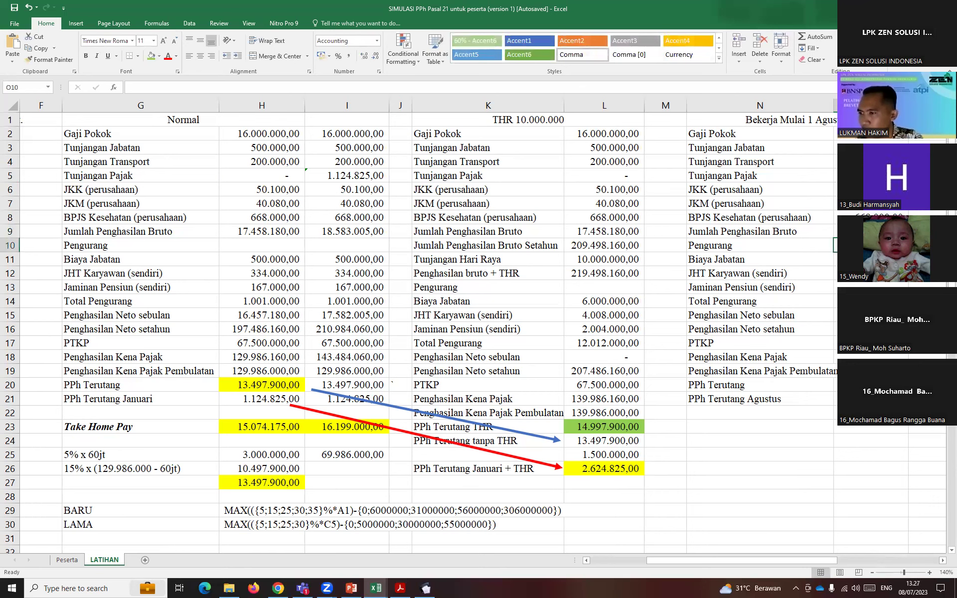
key("Down")
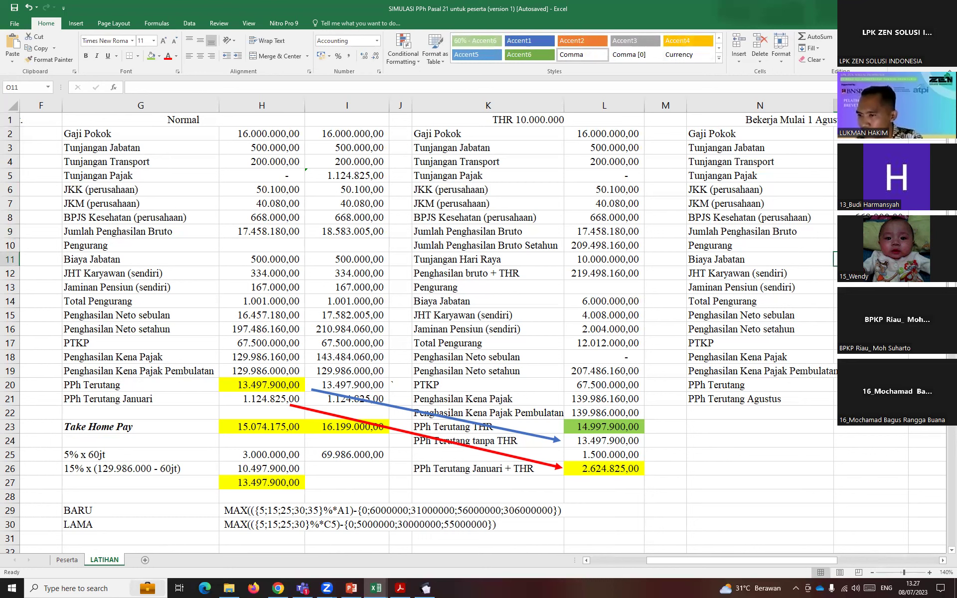
type("=")
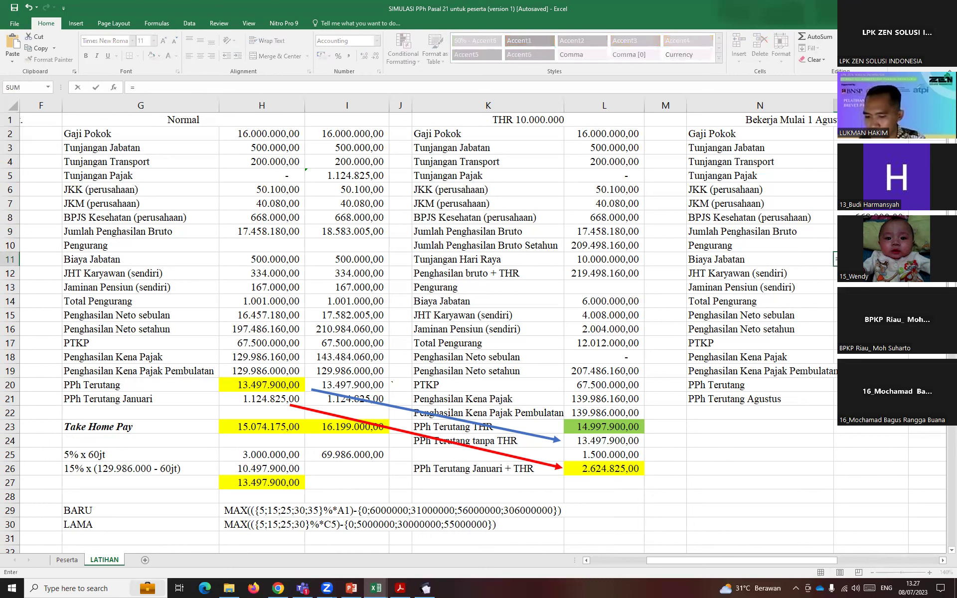
type("%")
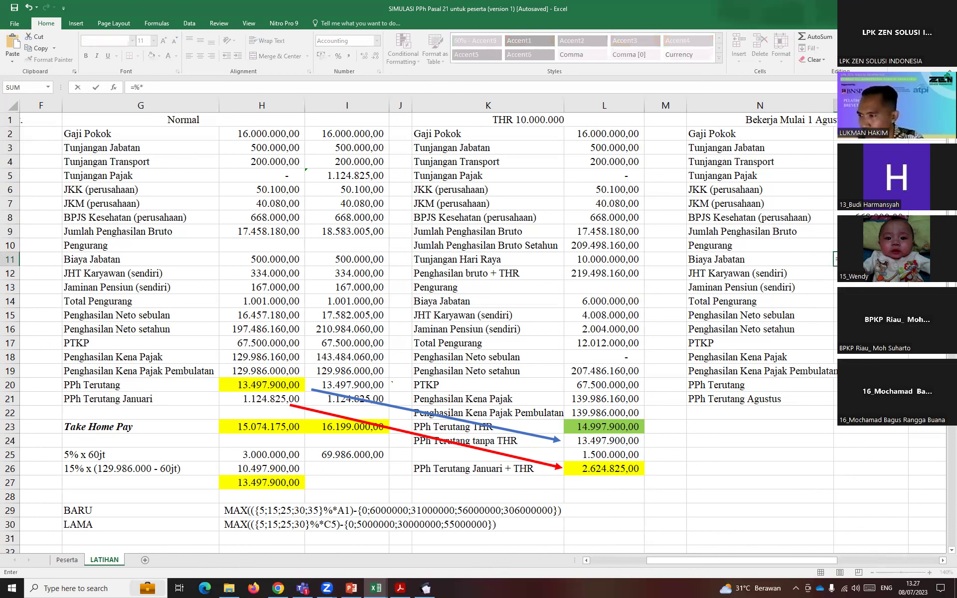
Enter the Biaya Jabatan formula in O11, then replace it with a typed amount
key("BackSpace")
type("5}%")
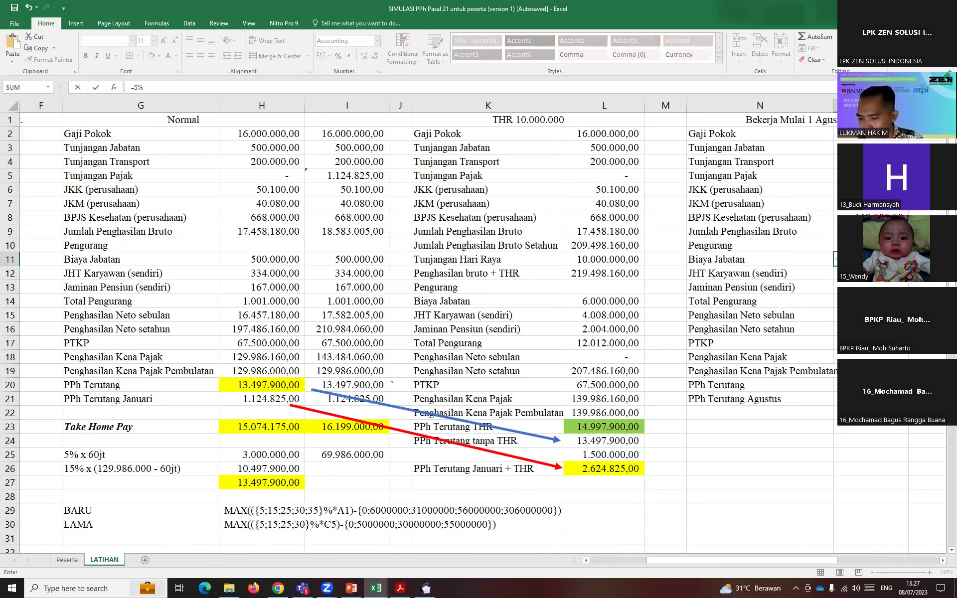
type("*A1)-{0;6000000;310")
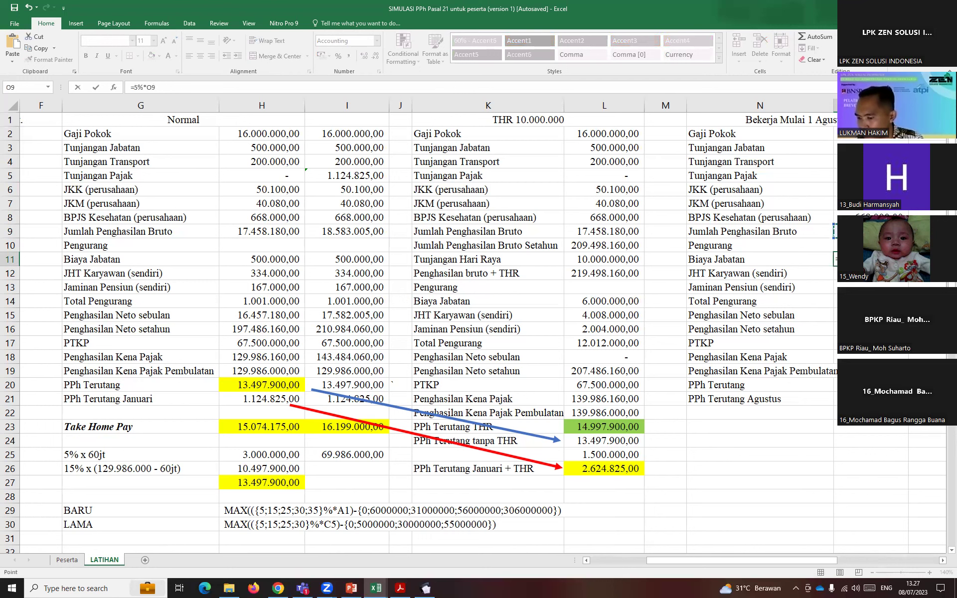
key("Return")
left_click(848, 259)
type("500000")
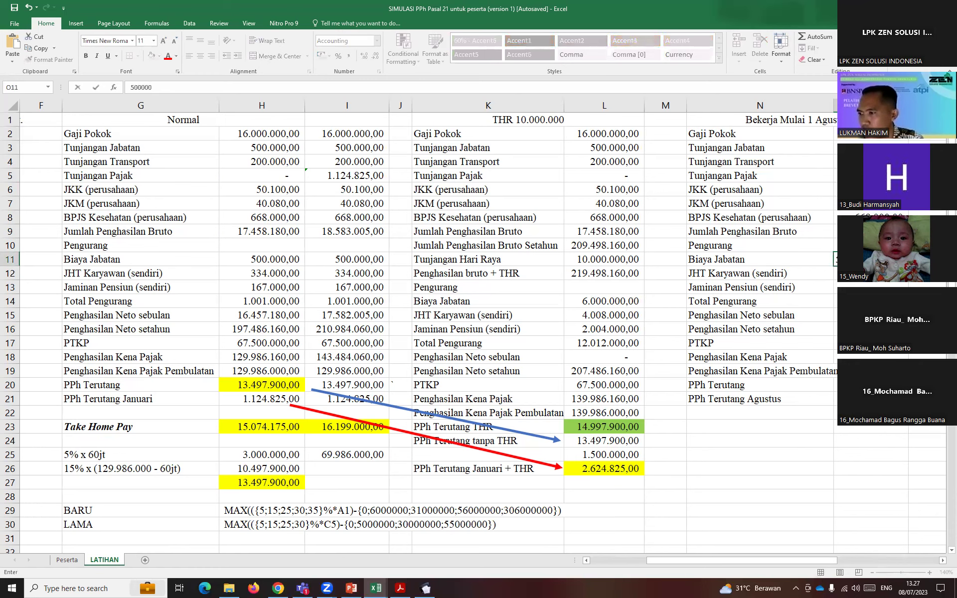
key("Return")
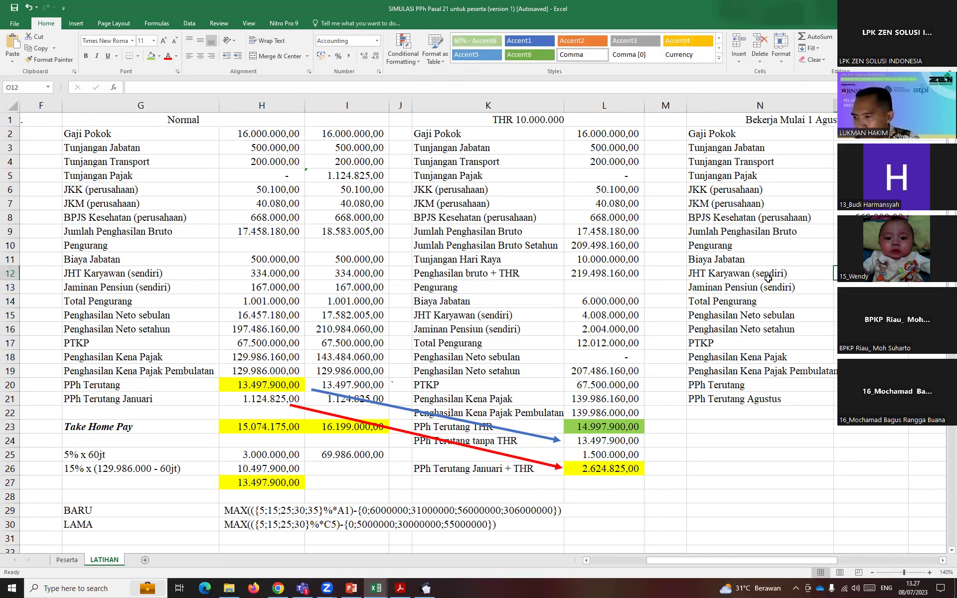
Link O12 and O13 to the Normal column's JHT Karyawan and Jaminan Pensiun amounts
type("=")
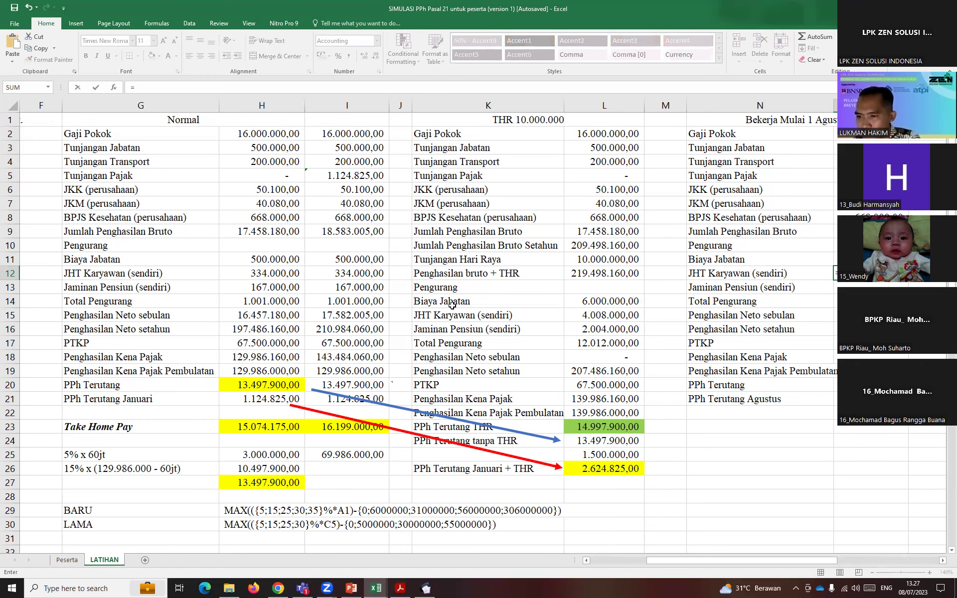
left_click(351, 274)
key("Return")
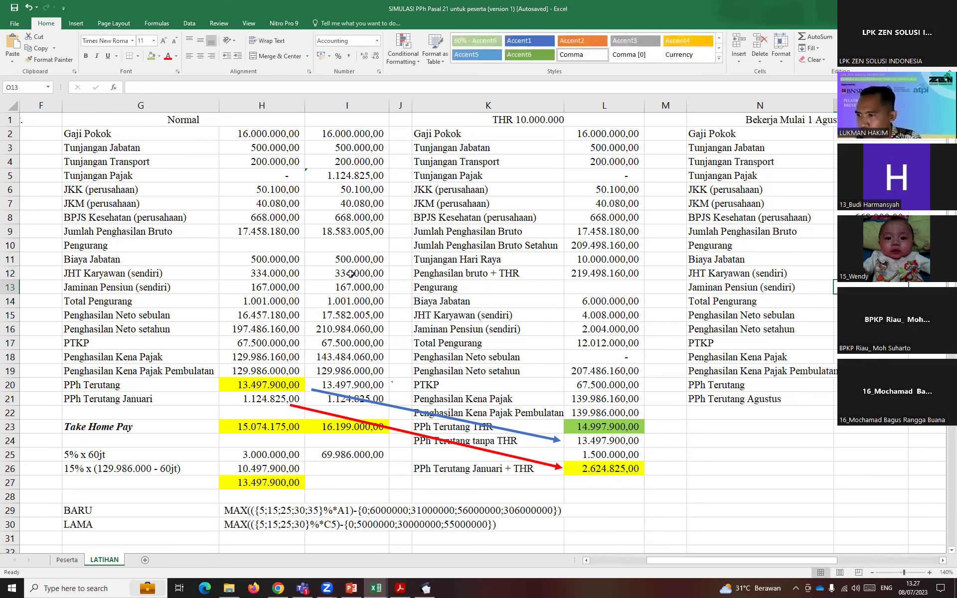
type("=")
left_click(352, 286)
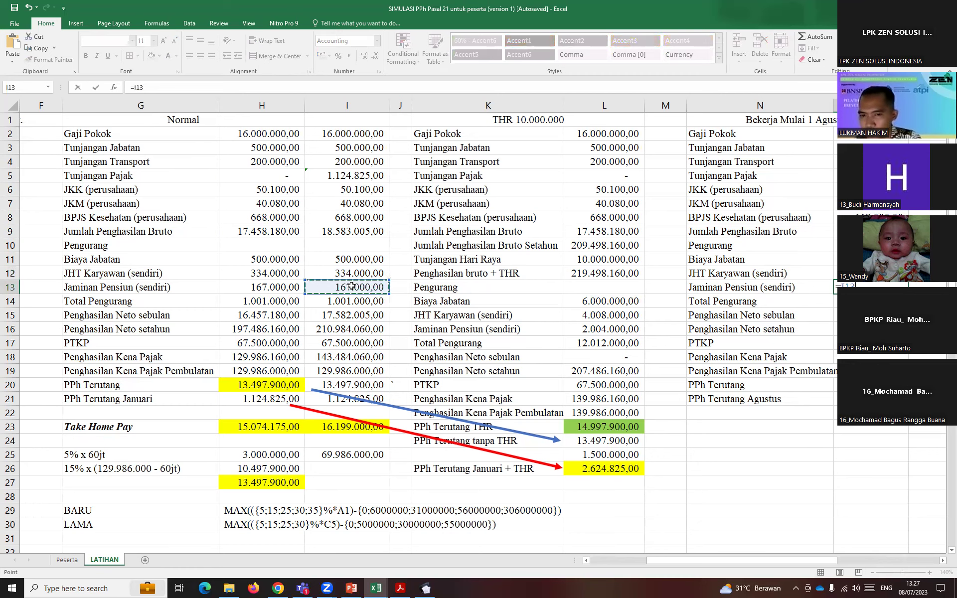
key("Return")
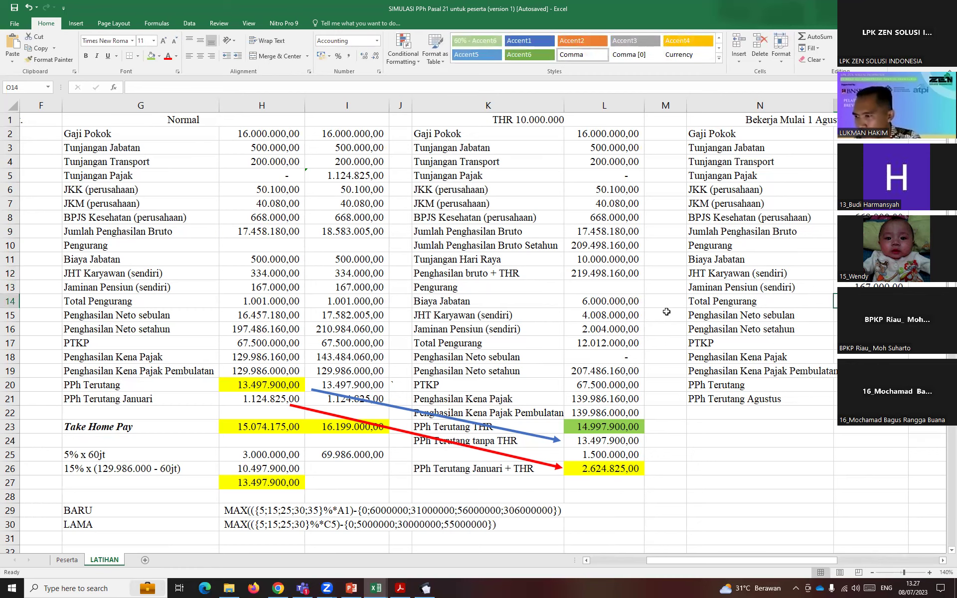
Enter the Total Pengurang formula in O14 summing the deductions from O11 down
type("=")
key("Up")
key("Up")
key("Up")
type("+")
key("Down")
key("Down")
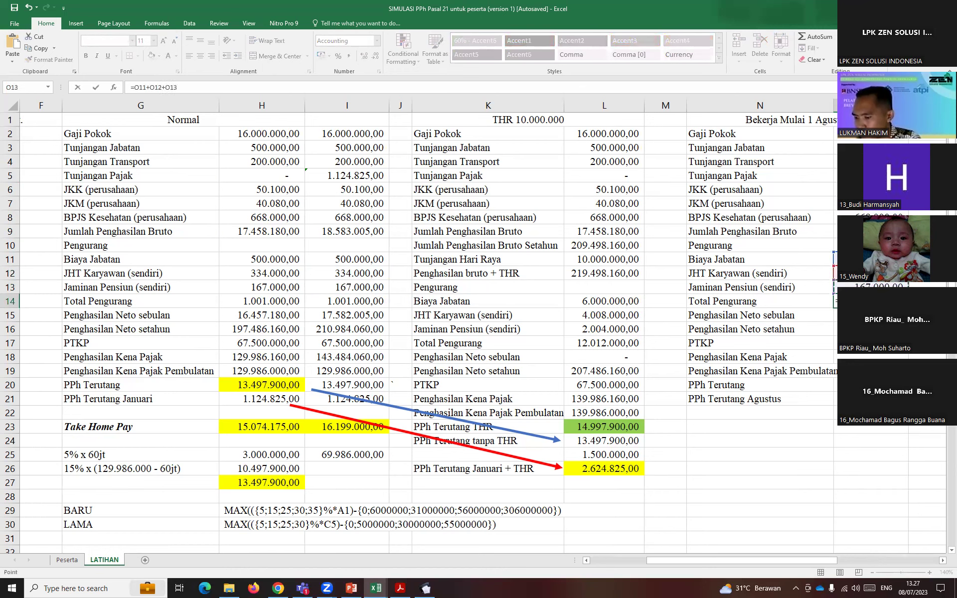
key("Return")
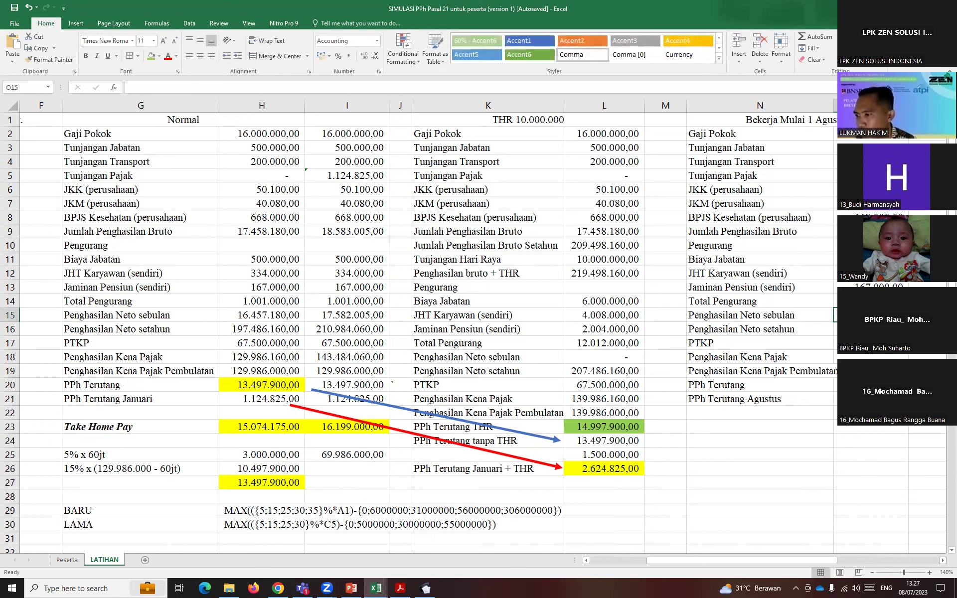
Enter =O9-O14 in O15 for Penghasilan Neto sebulan
type("=")
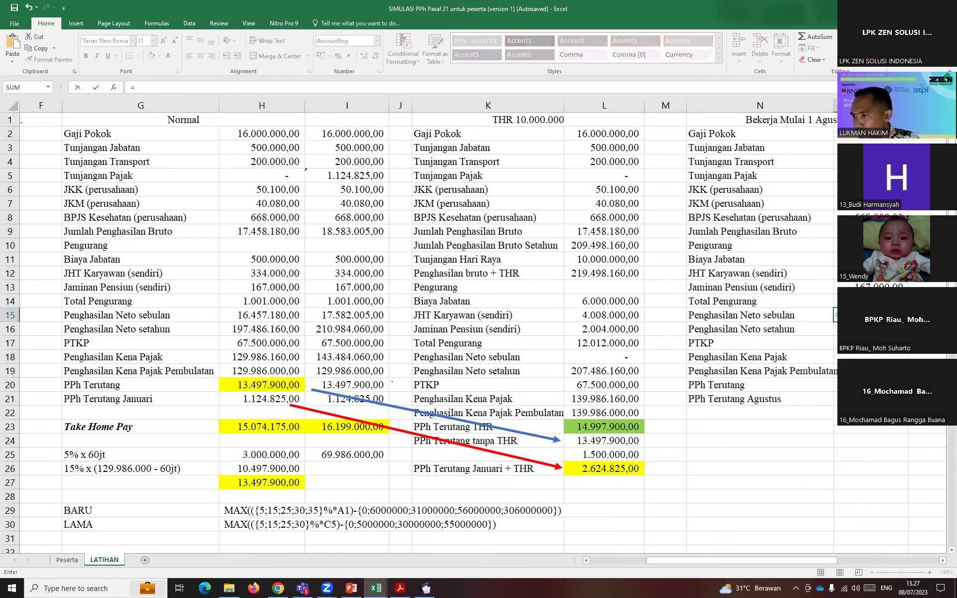
key("Up")
key("Up")
key("Up")
key("Up")
key("Up")
key("Up")
type("-")
key("Up")
key("Return")
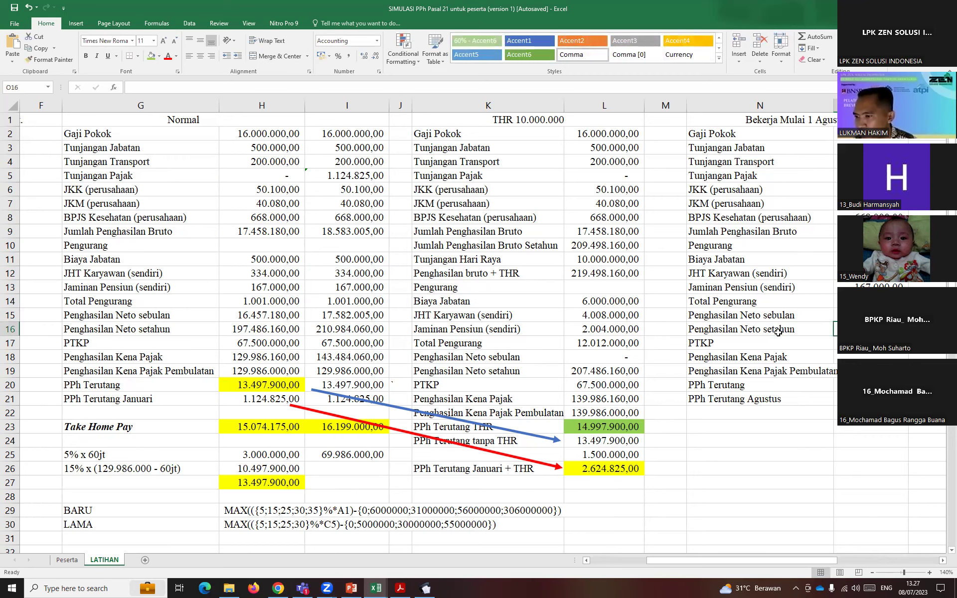
Enter =5*O15 in O16 for five months of net income
left_click(728, 330)
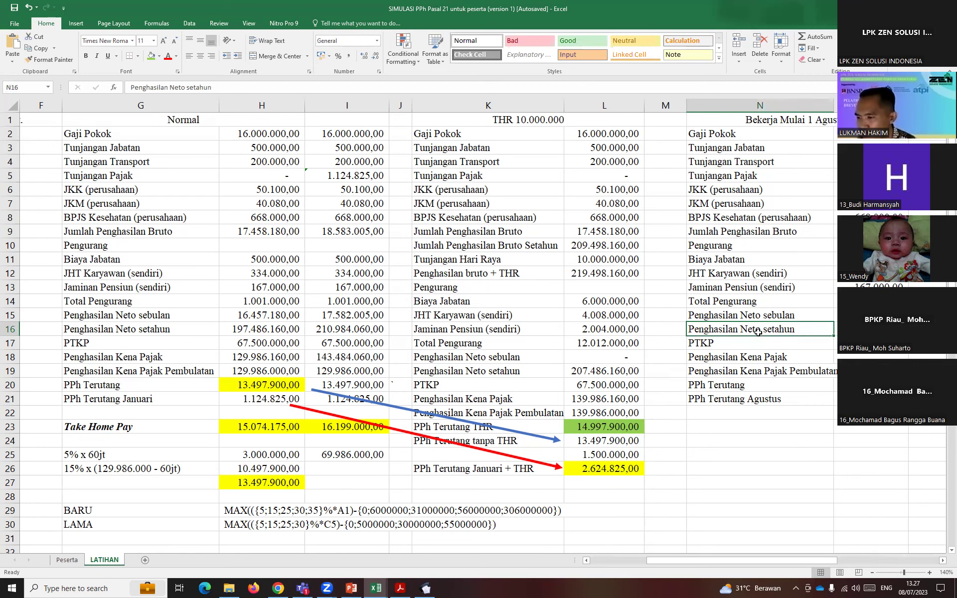
left_click(757, 343)
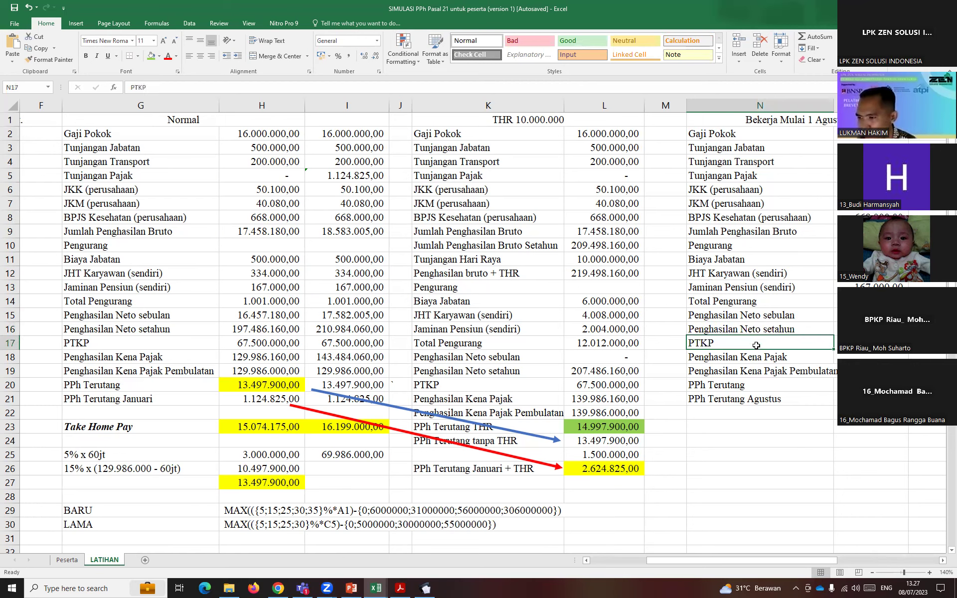
left_click(781, 124)
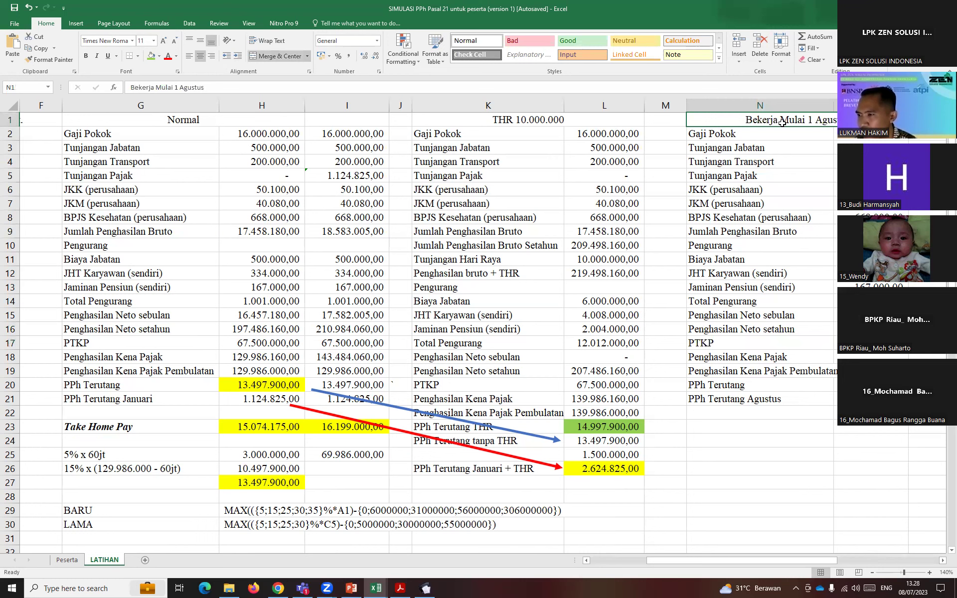
left_click(711, 331)
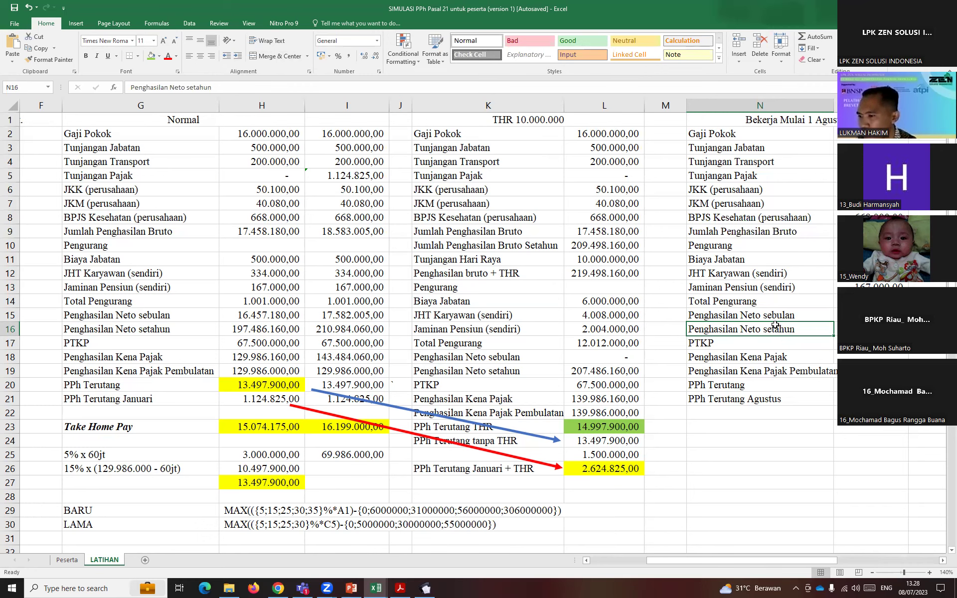
left_click(843, 329)
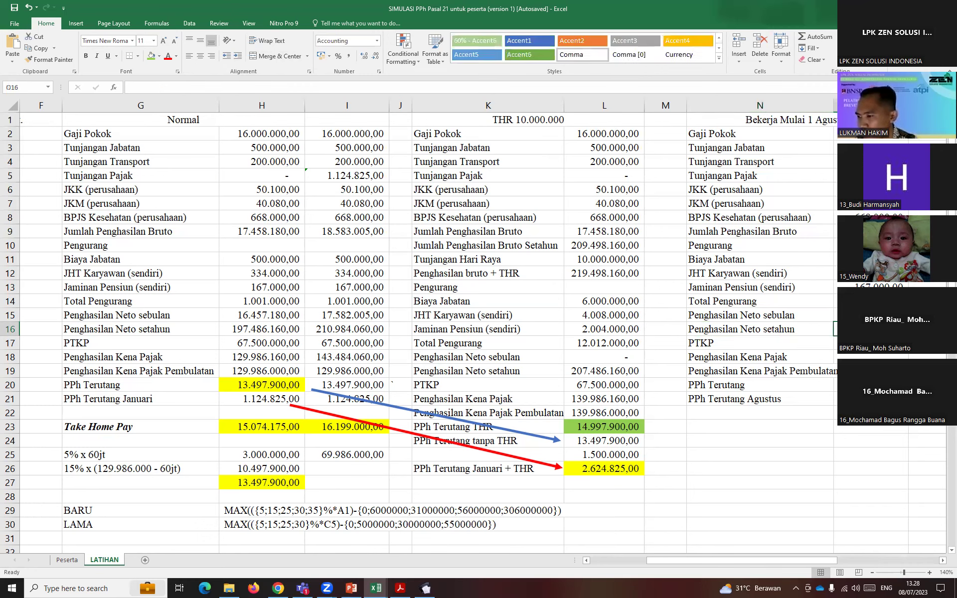
type("=5*")
left_click(842, 315)
key("Return")
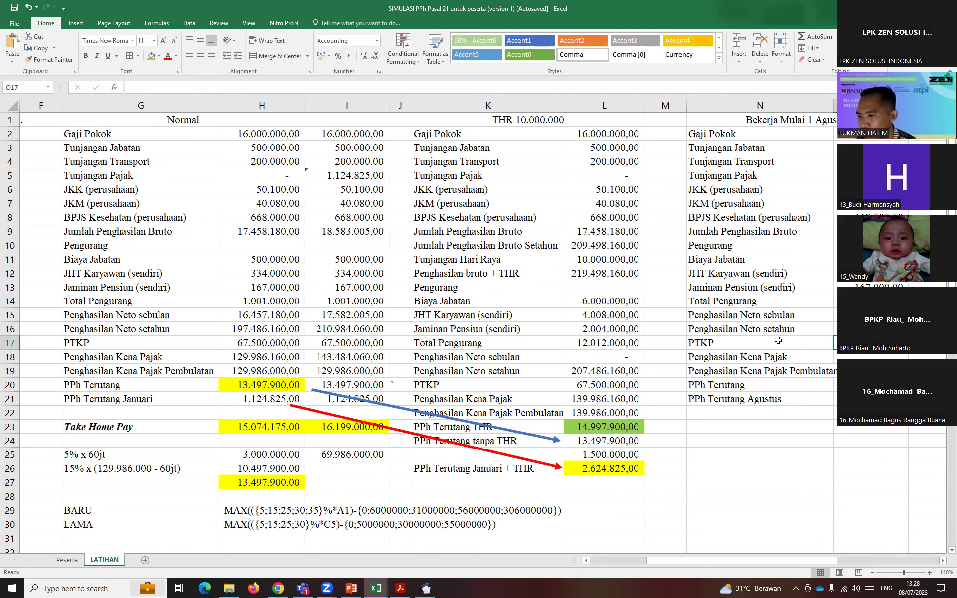
Enter =O16-O17 in O18 and the rounded taxable income 14785000 in O19
key("Up")
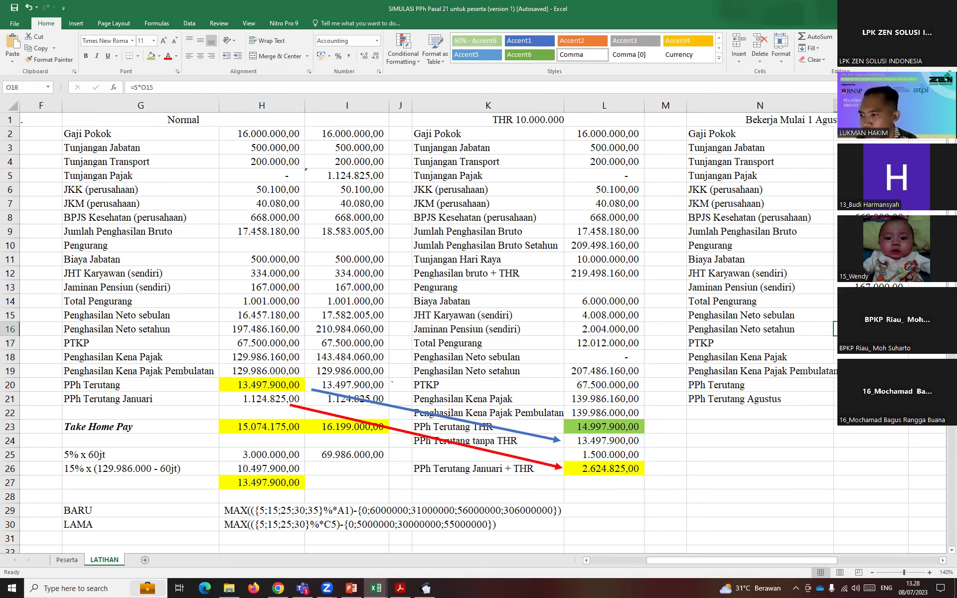
key("Down")
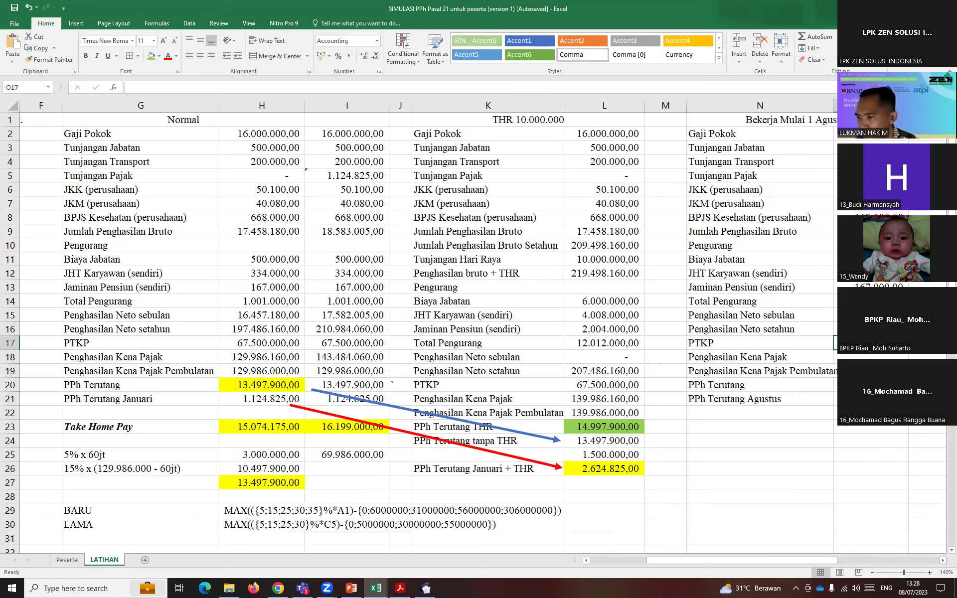
key("Down")
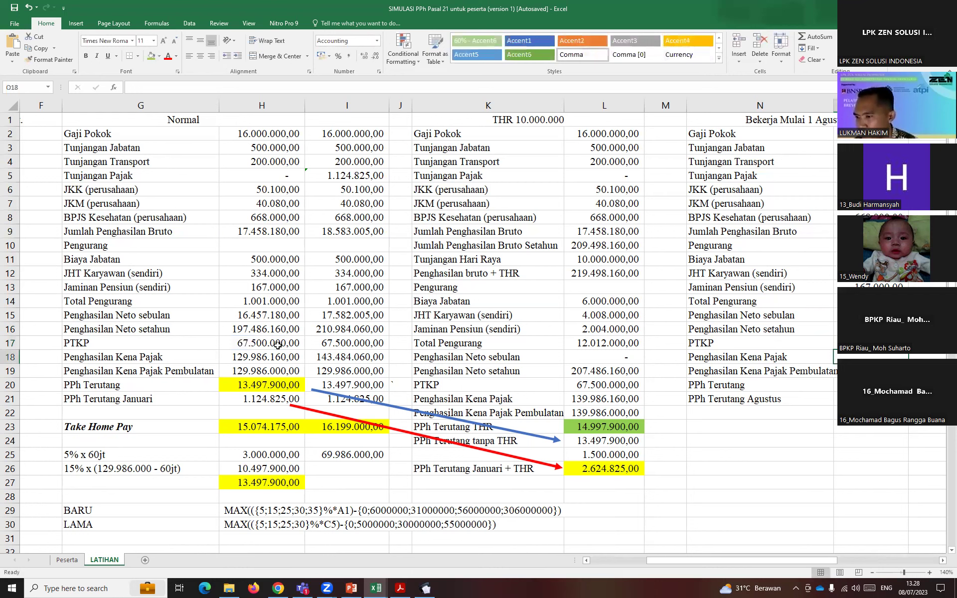
type("=")
key("Up")
key("Up")
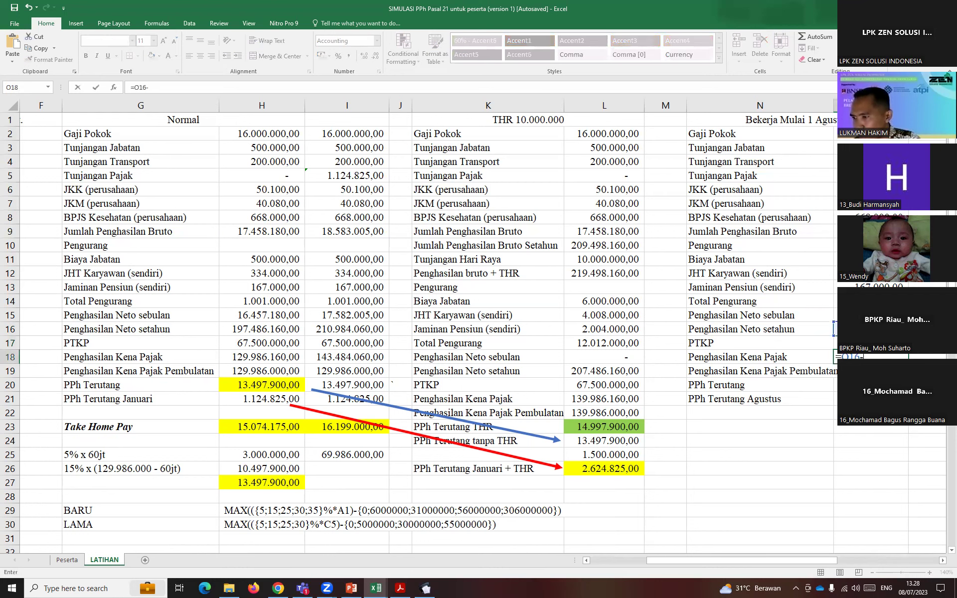
type("-")
key("Up")
key("Return")
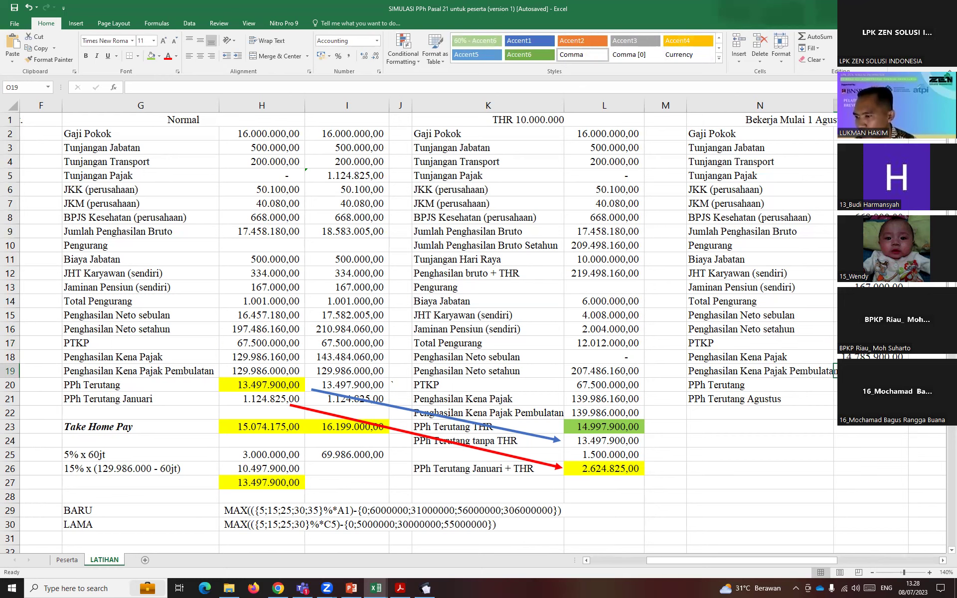
type("14785000")
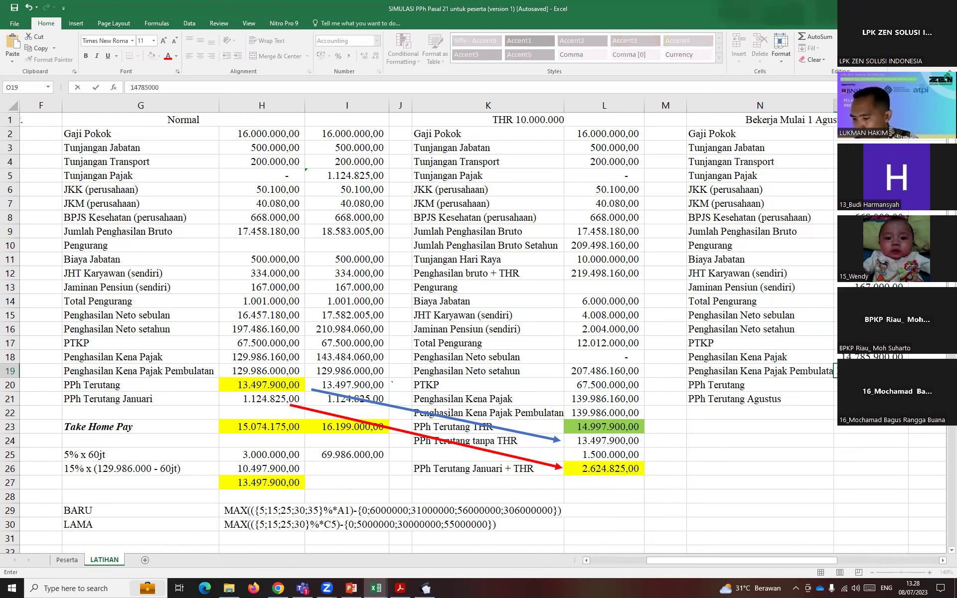
key("Return")
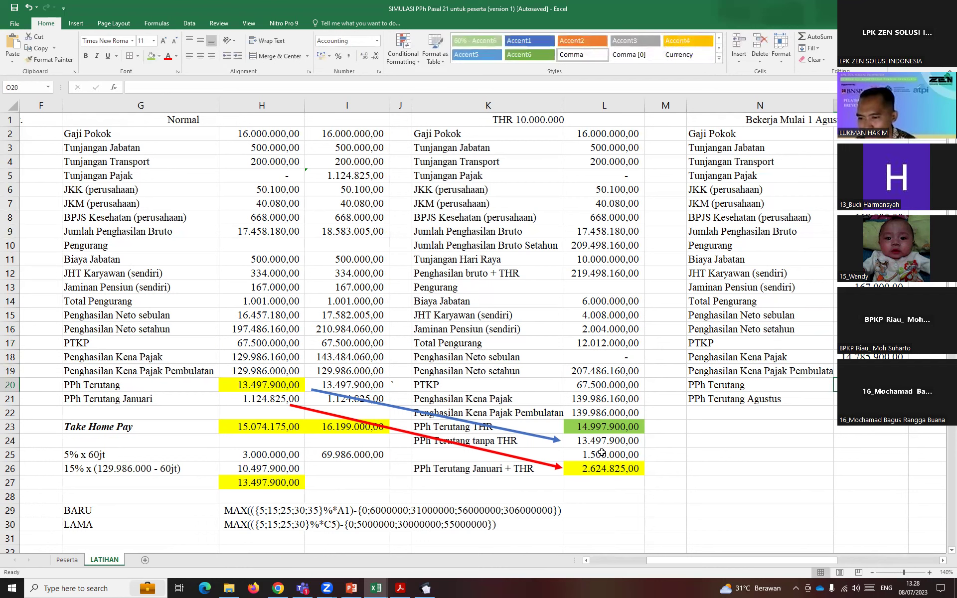
Copy the tax-bracket MAX formula from L23's formula bar
left_click(590, 410)
left_click(586, 428)
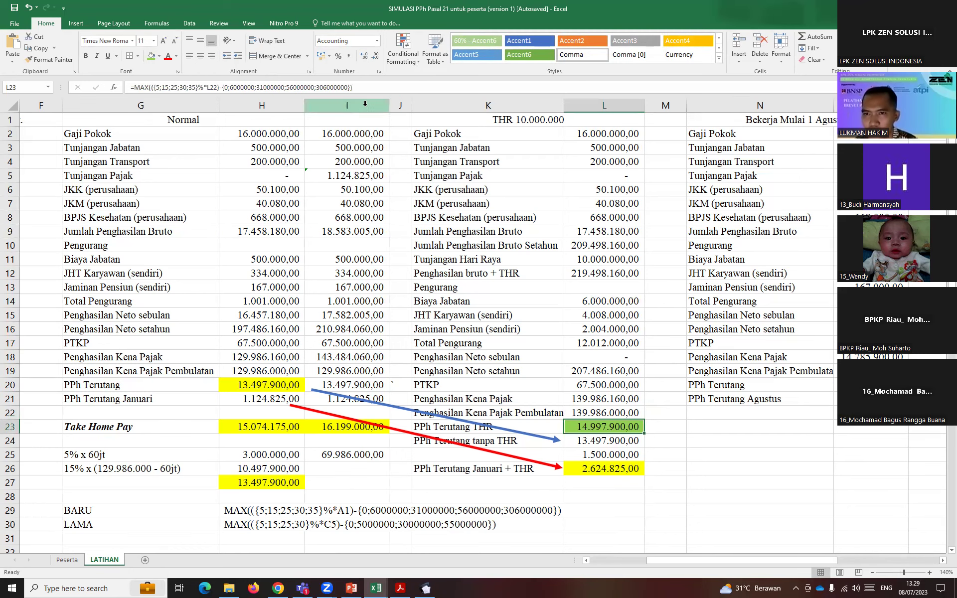
left_click_drag(352, 87, 274, 88)
left_click(95, 87)
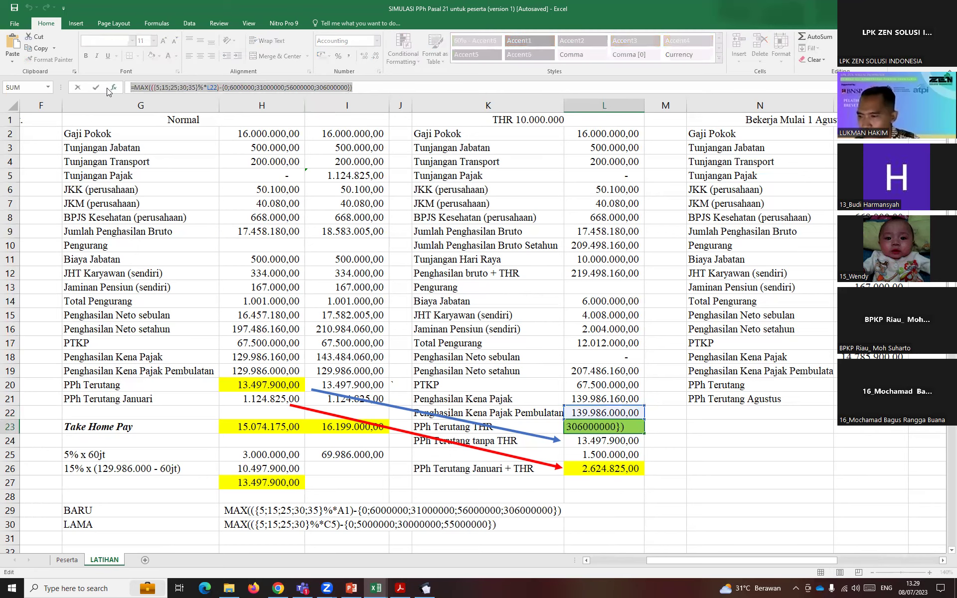
key("Right")
Put the MAX formula into O20, replacing the L22 reference with O19
left_click(836, 385)
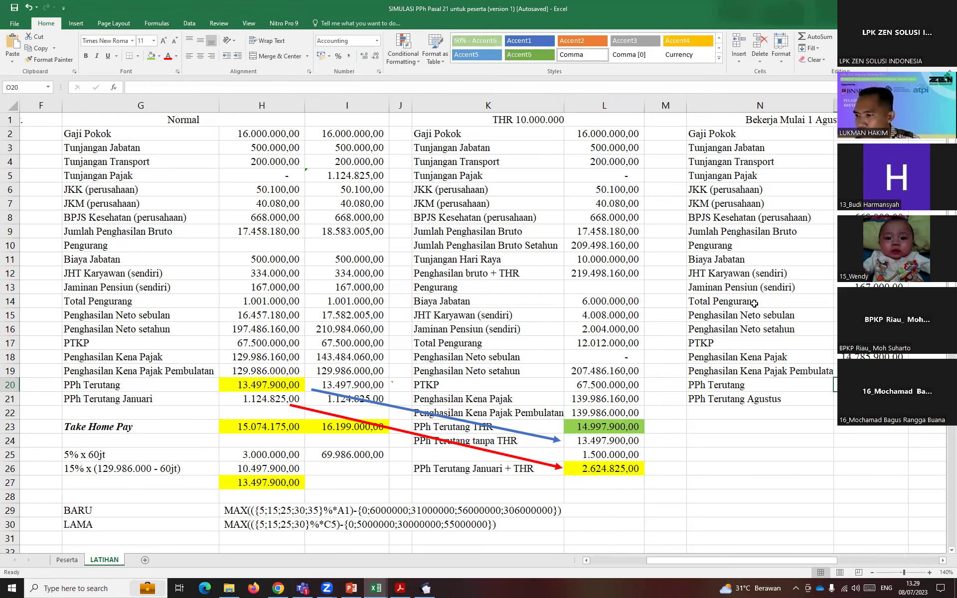
key("Right")
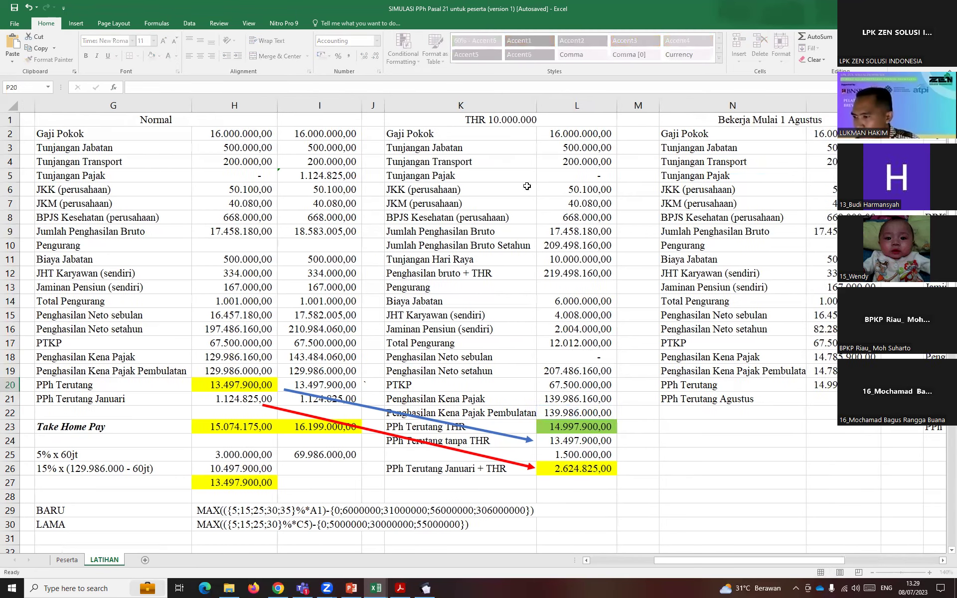
left_click(820, 386)
left_click(818, 372)
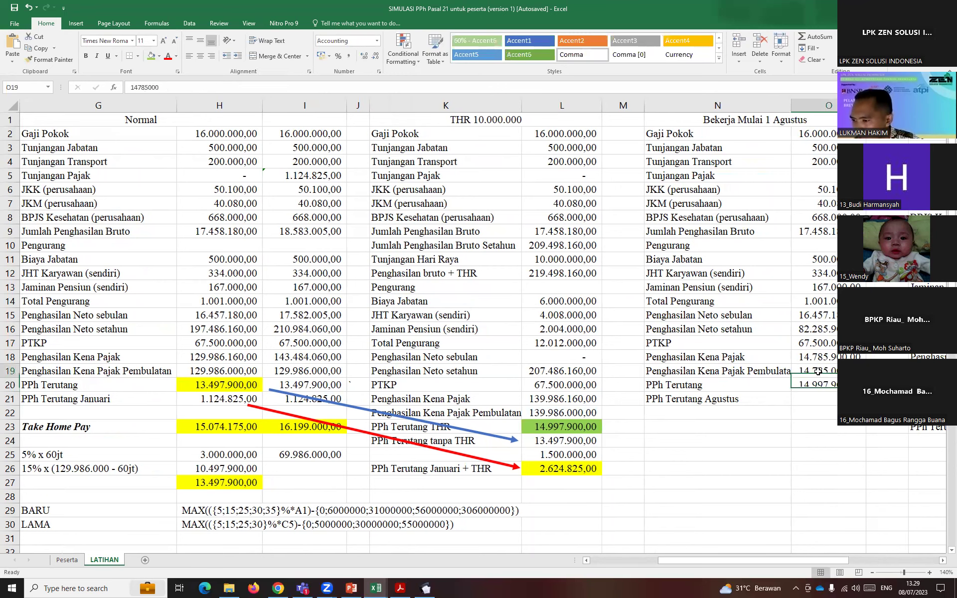
left_click(818, 387)
left_click(216, 87)
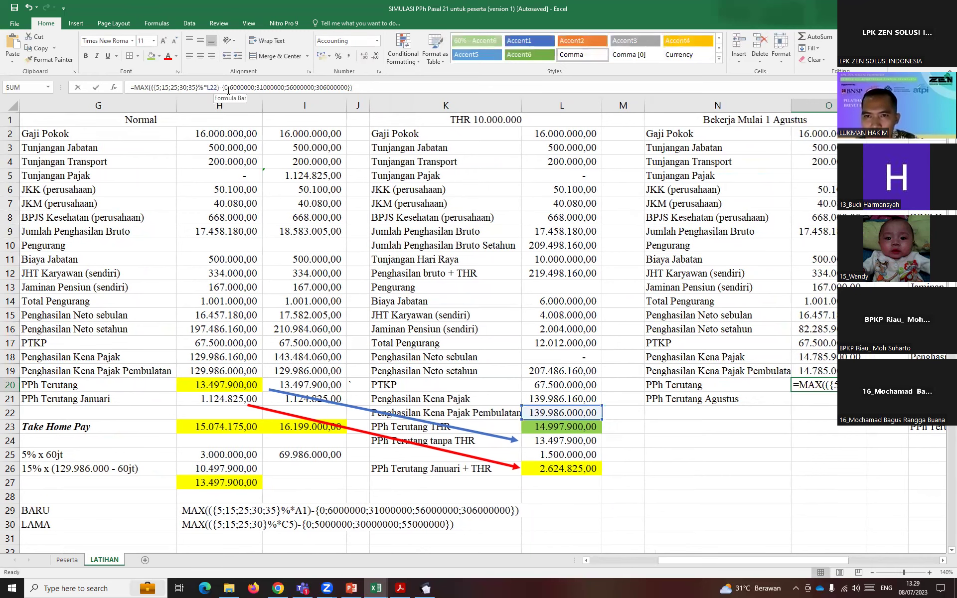
key("BackSpace")
key("BackSpace")
key("BackSpace")
type("o19")
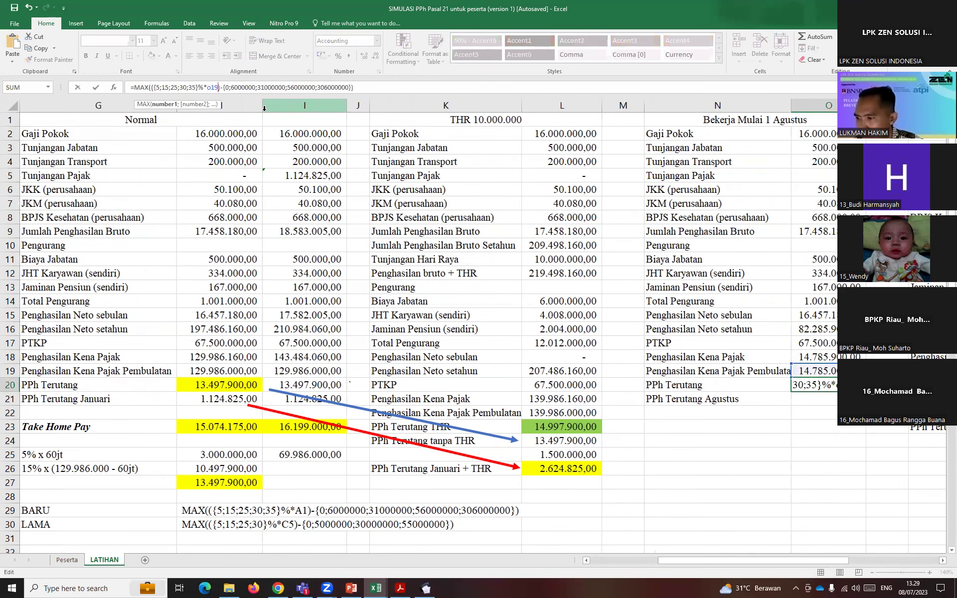
key("Return")
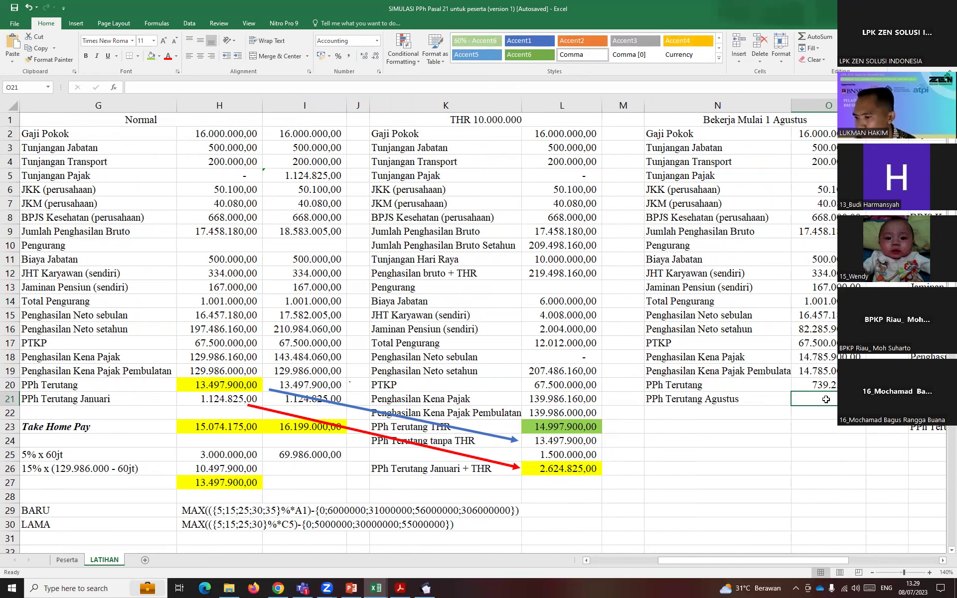
Enter =O20/5 in O21 for PPh Terutang Agustus
type("=")
key("Up")
type("/5")
key("Return")
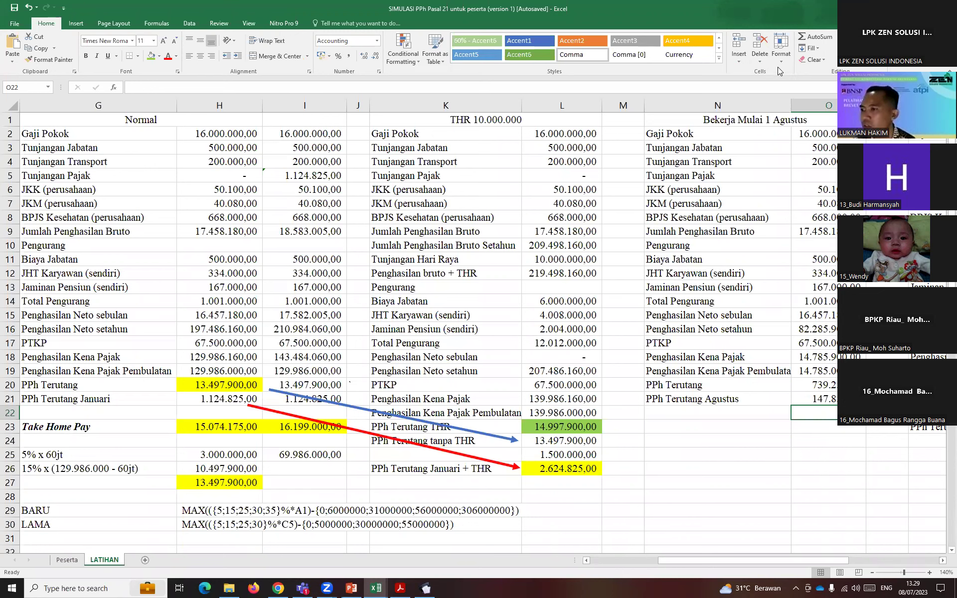
left_click(751, 163)
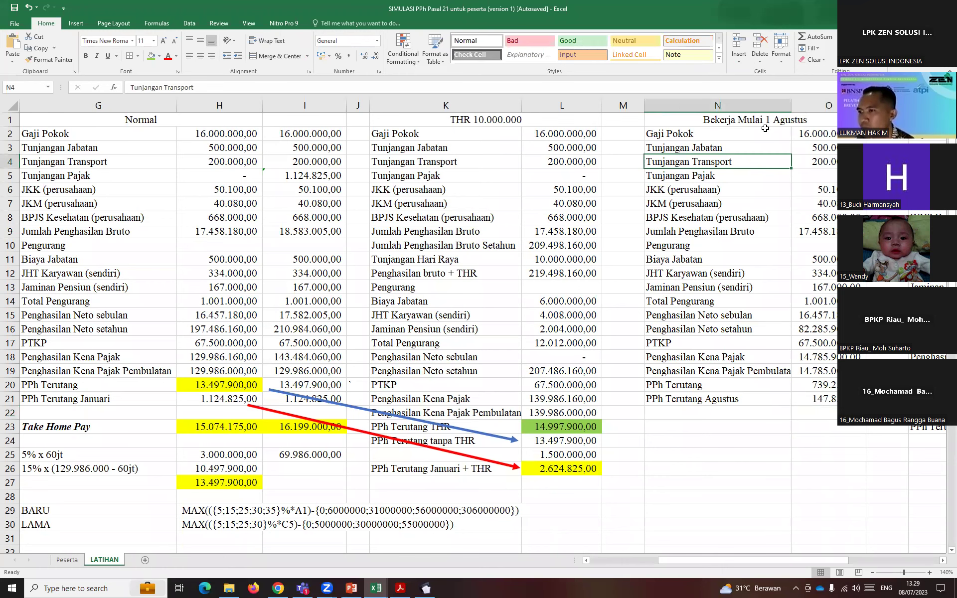
left_click(753, 227)
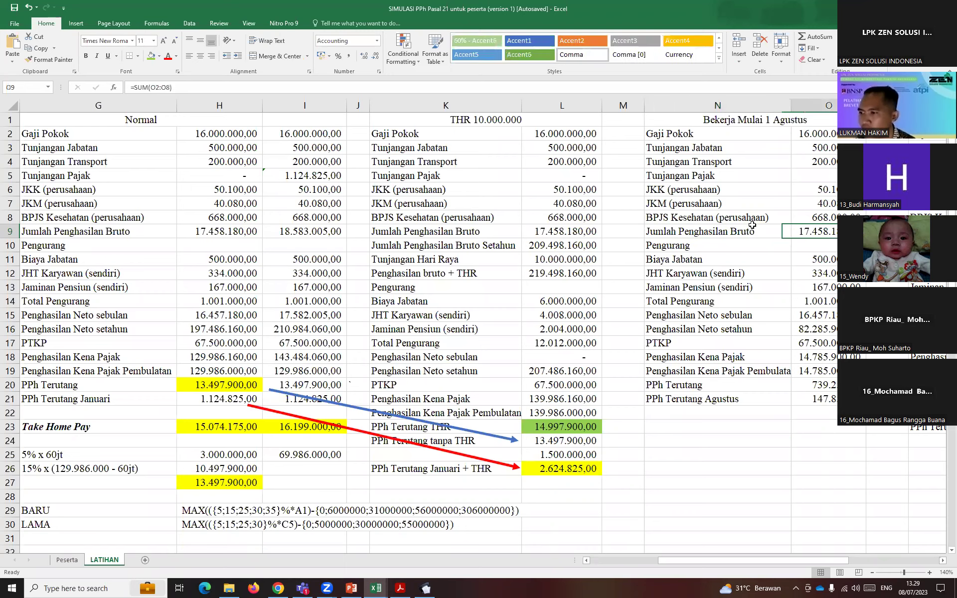
key("Right")
key("Right")
key("Right")
key("Right")
key("Right")
key("Right")
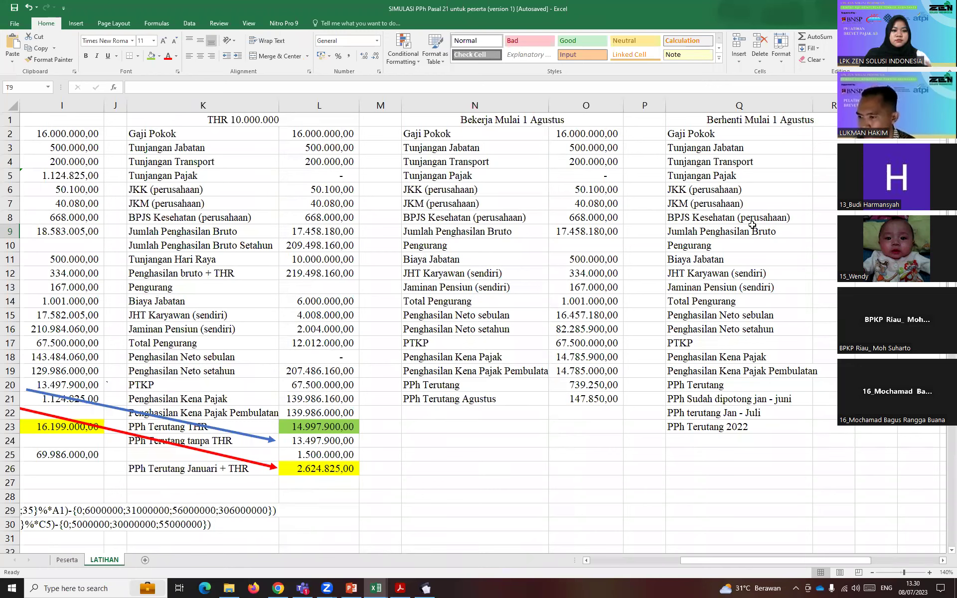
key("Left")
key("Left")
key("Left")
key("Left")
key("Left")
key("Left")
key("Left")
key("Left")
key("Left")
key("Left")
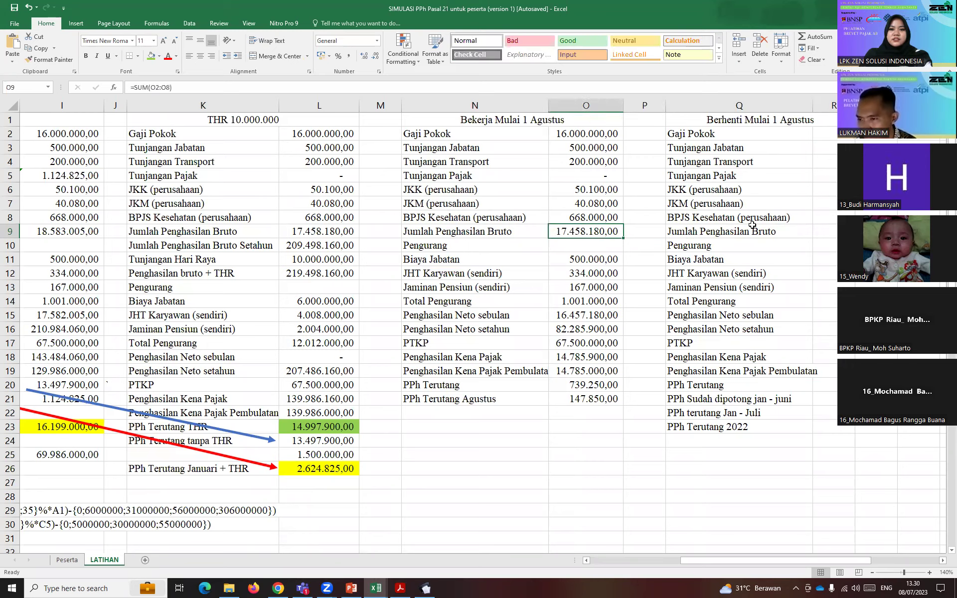
key("Left")
key("Left")
key("Left")
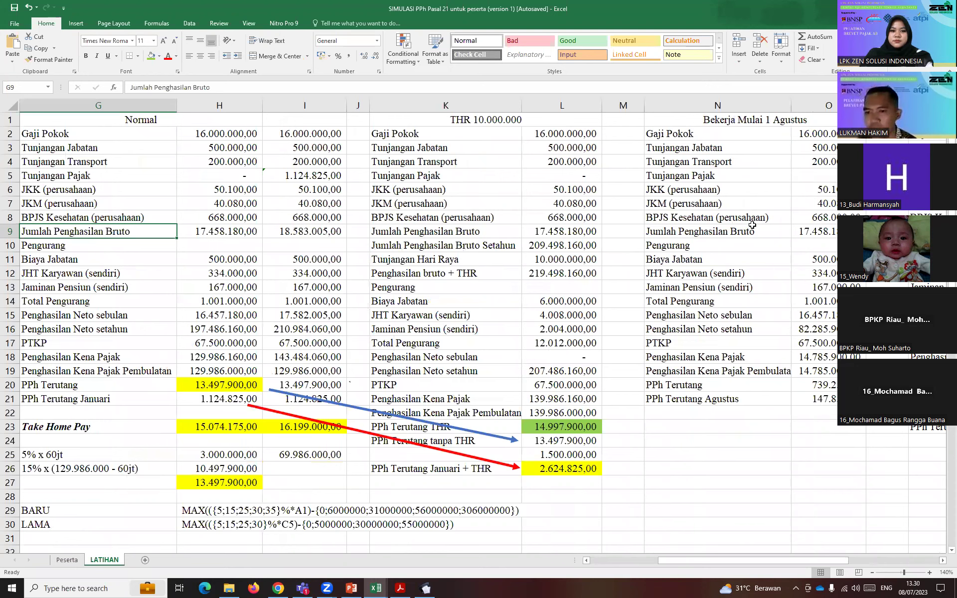
left_click(813, 231)
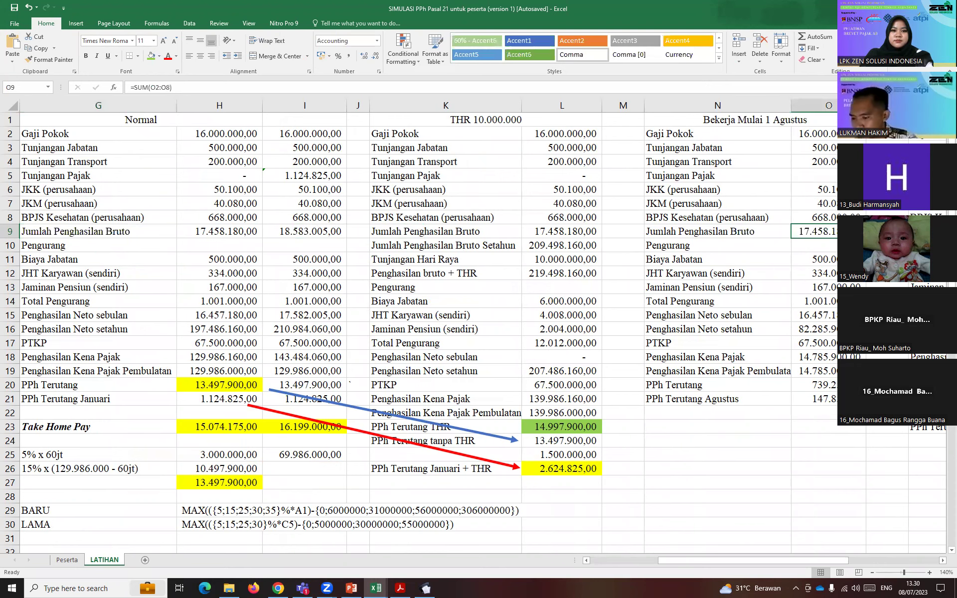
key("Right")
key("Right")
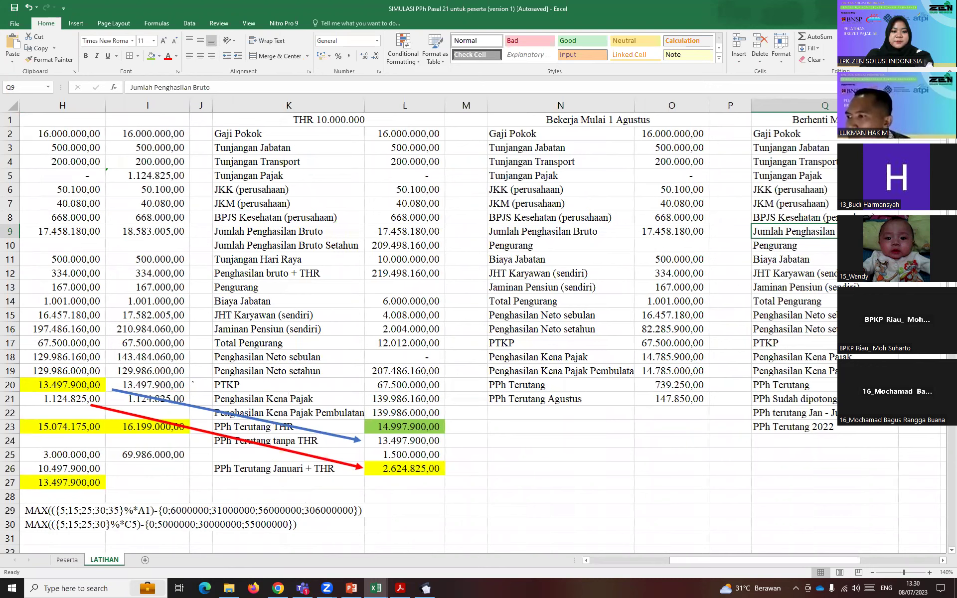
left_click(795, 175)
left_click(796, 134)
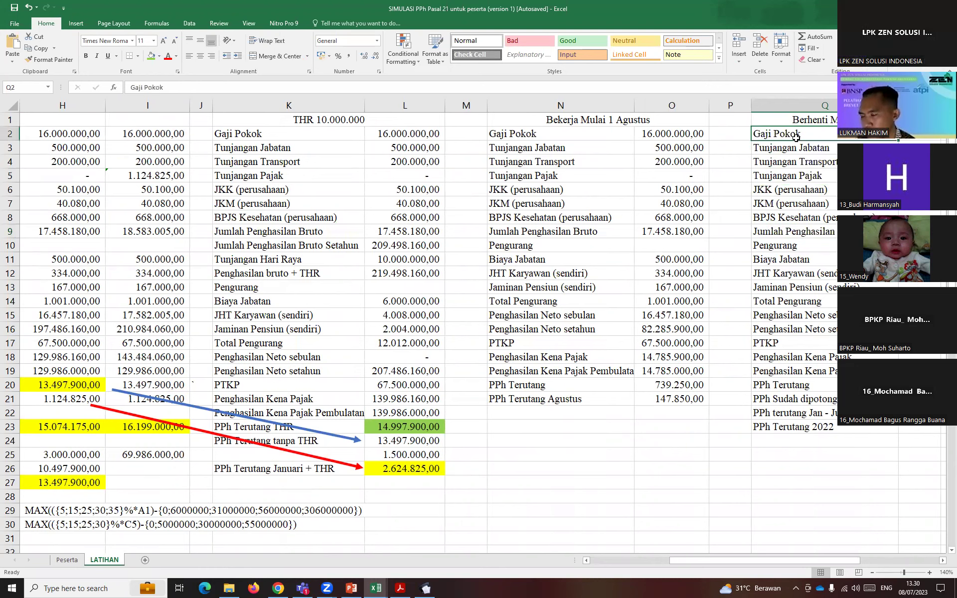
key("Right")
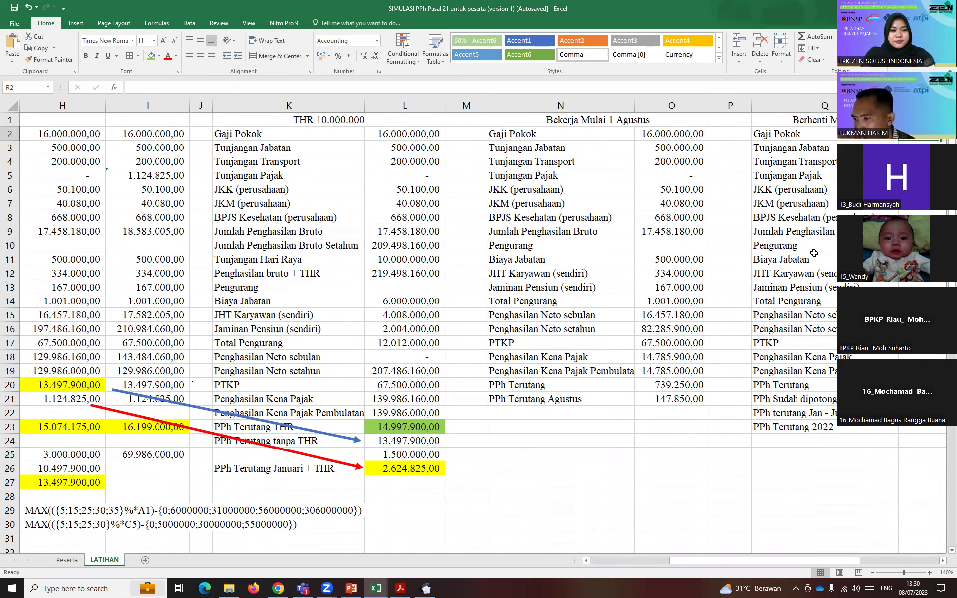
key("Right")
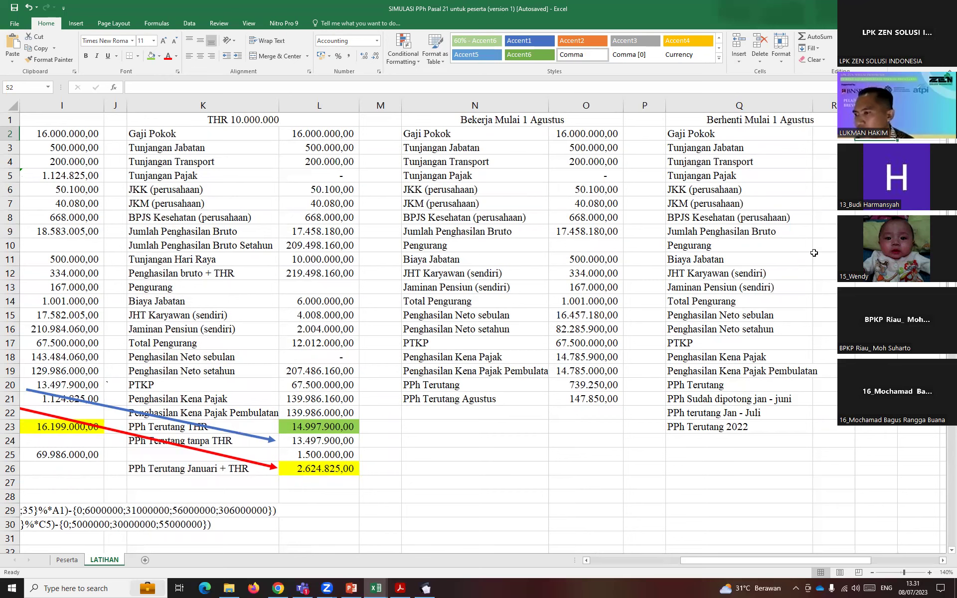
left_click(768, 408)
left_click(826, 133)
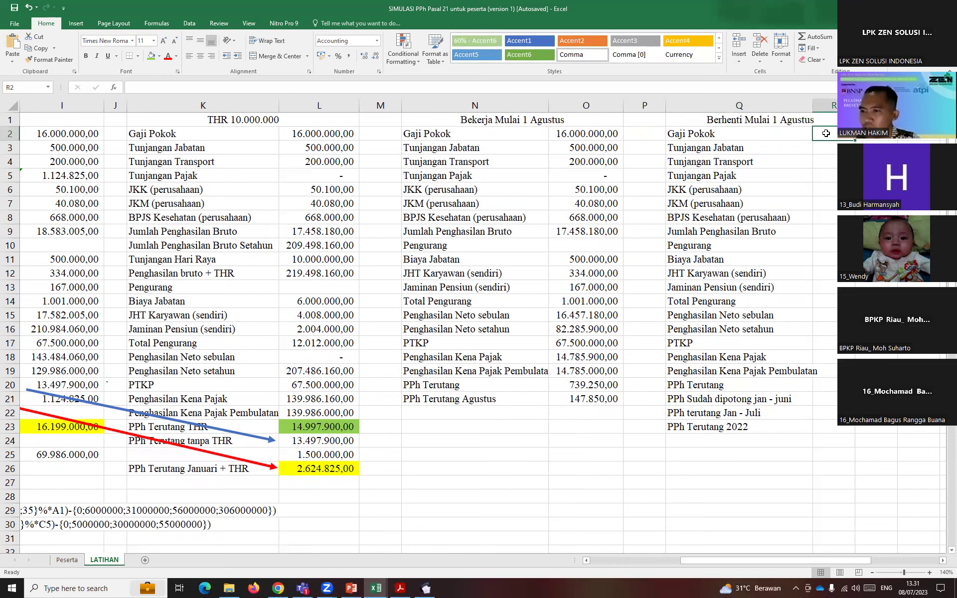
Link the Berhenti Gaji Pokok value to column O and AutoFit column R
type("=")
key("Left")
key("Left")
key("Left")
key("Return")
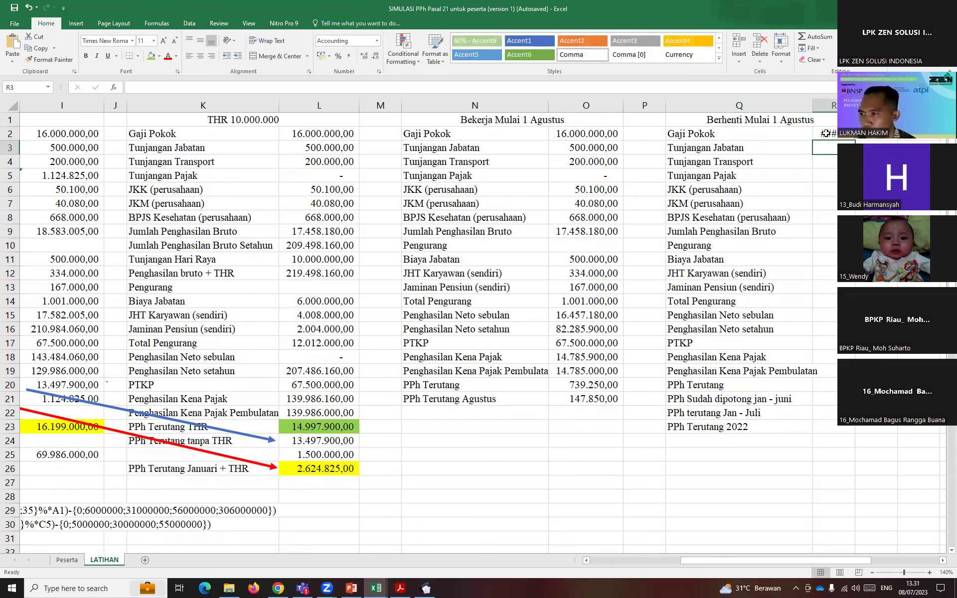
key("alt+h")
type("oi")
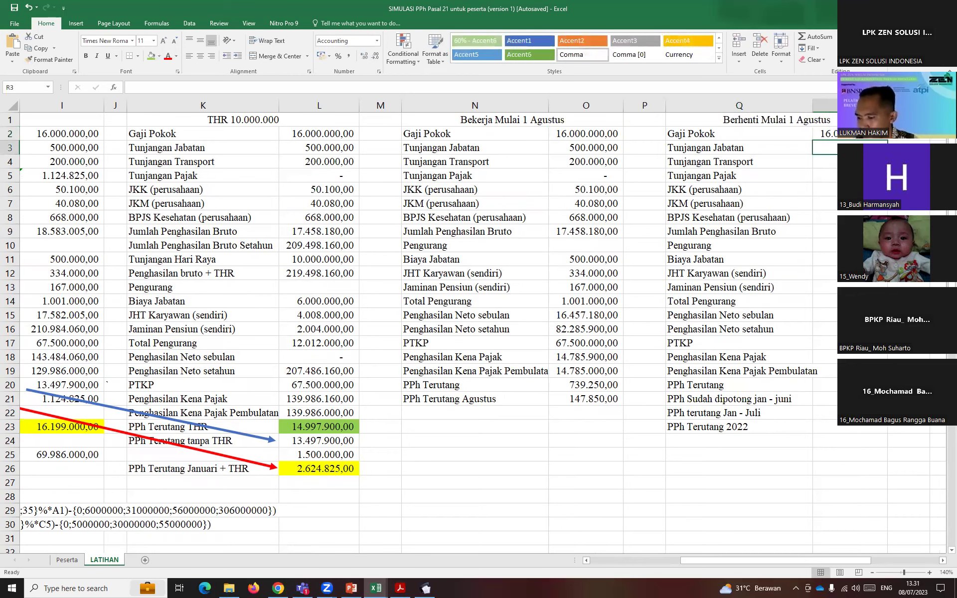
type("=")
Link the Tunjangan Jabatan, Tunjangan Transport and JKK values to the Bekerja section
left_click(604, 148)
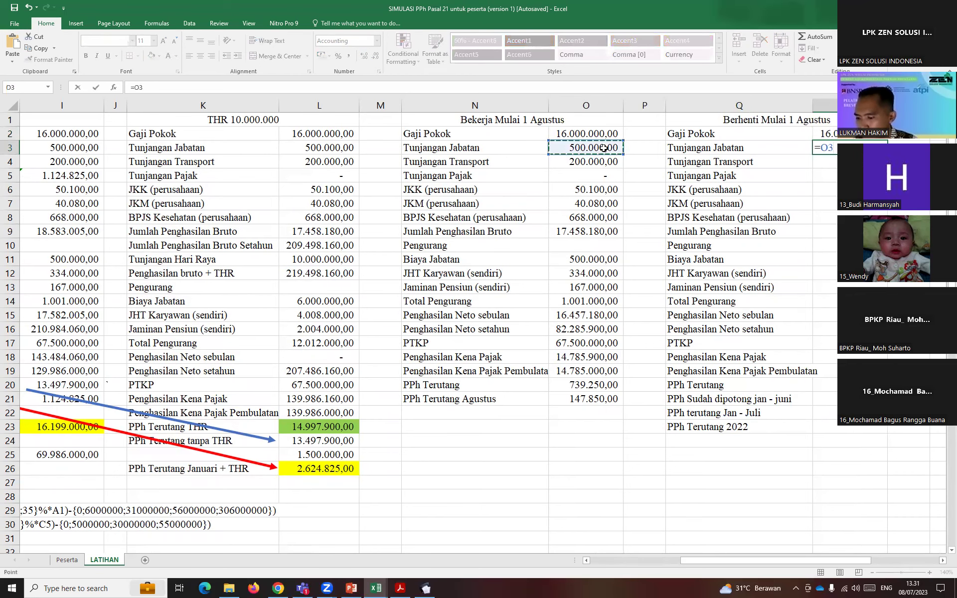
key("Return")
type("=")
left_click(603, 161)
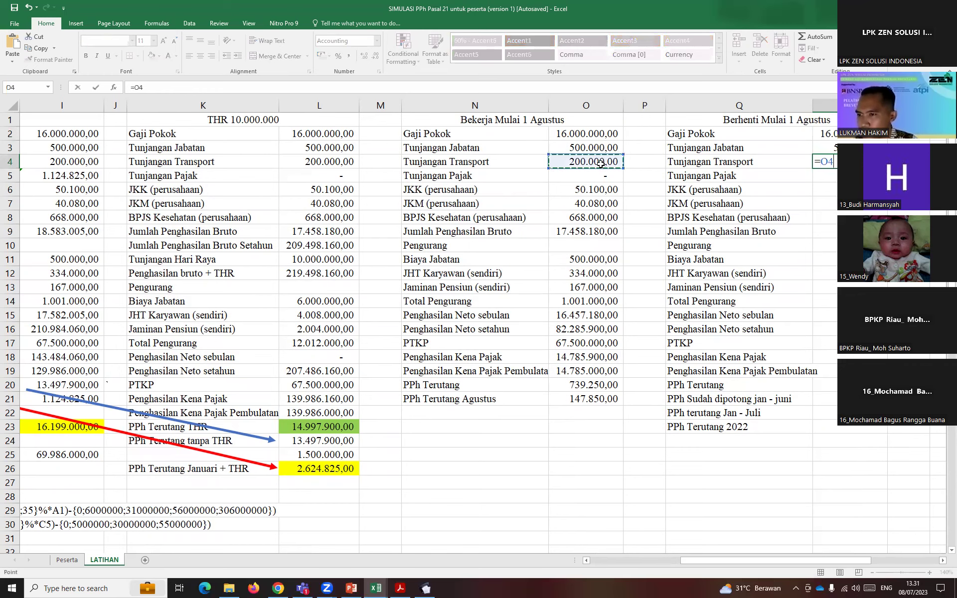
key("Return")
key("Return")
type("=")
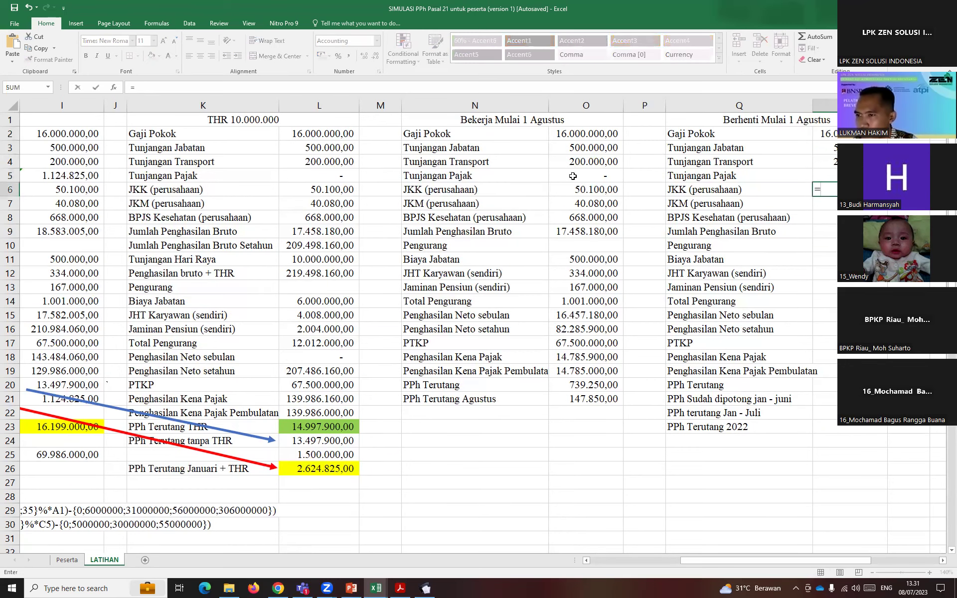
left_click(596, 187)
key("Return")
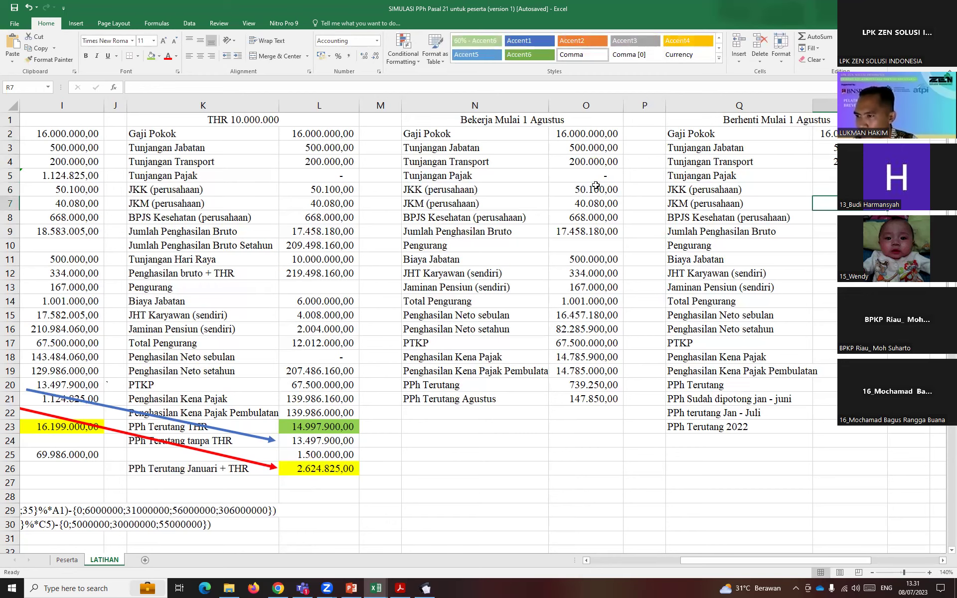
Link JKM and BPJS Kesehatan to the Bekerja section and gross income to =O9
type("=")
left_click(595, 199)
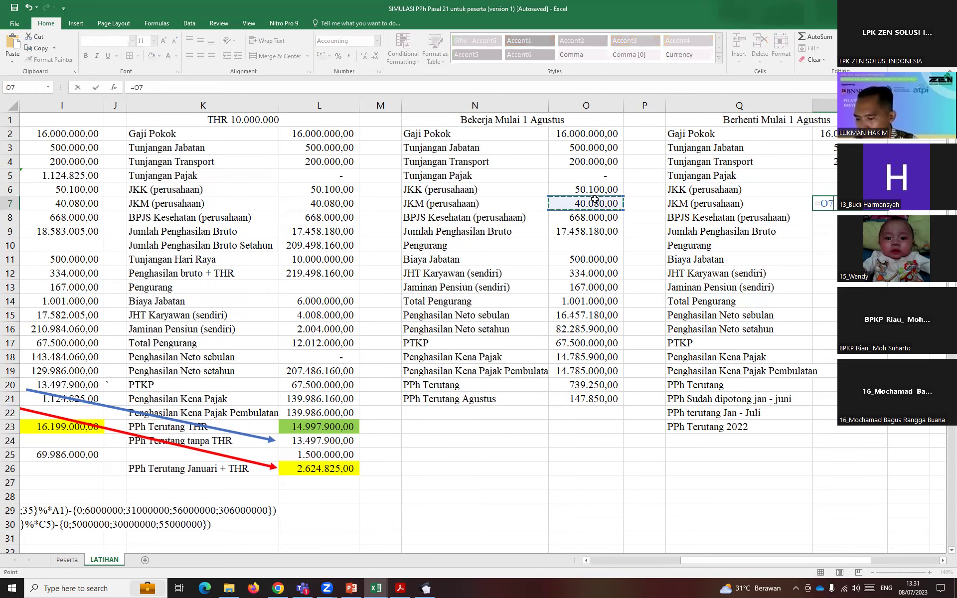
key("Return")
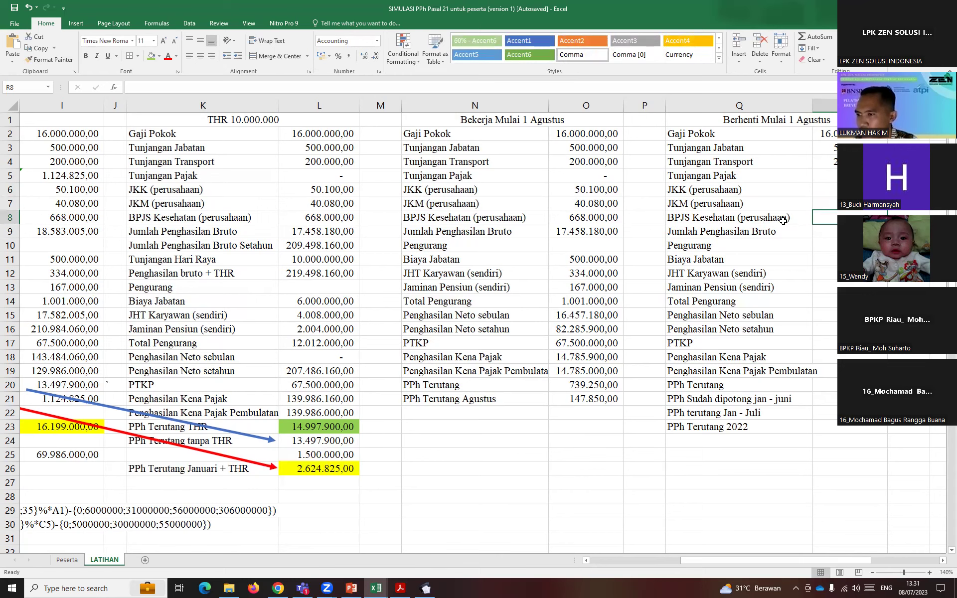
type("=")
left_click(601, 217)
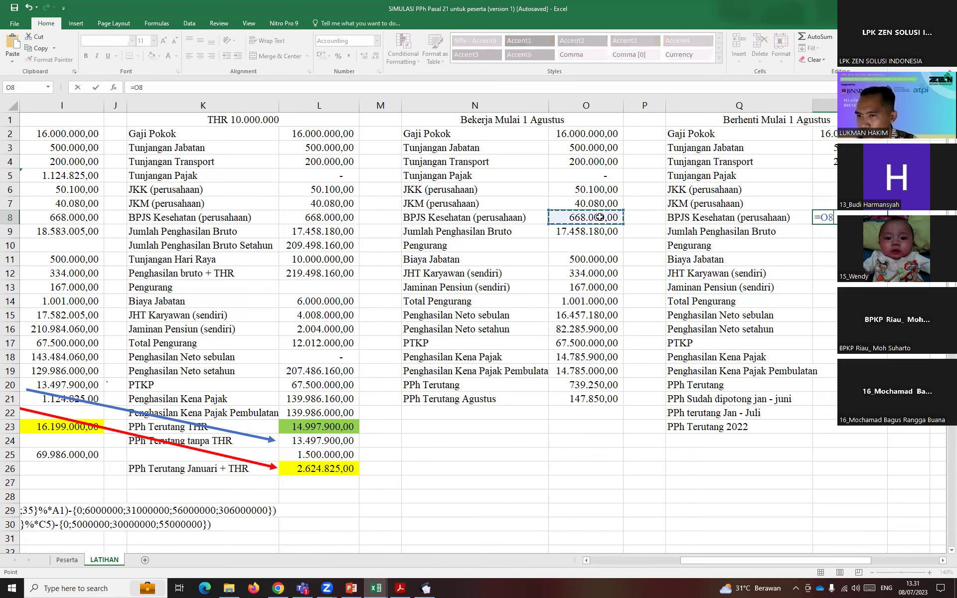
key("Return")
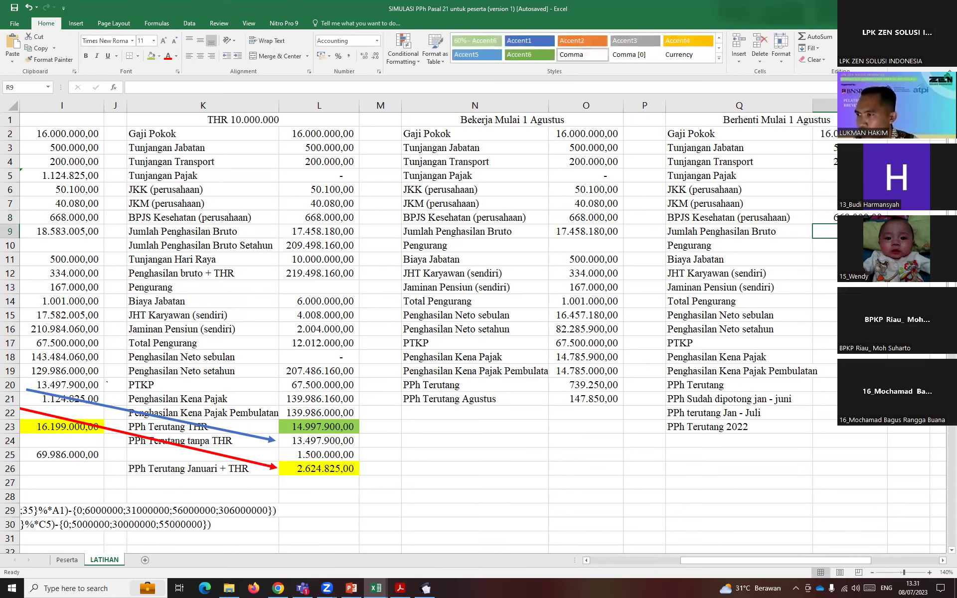
type("=O9")
key("Return")
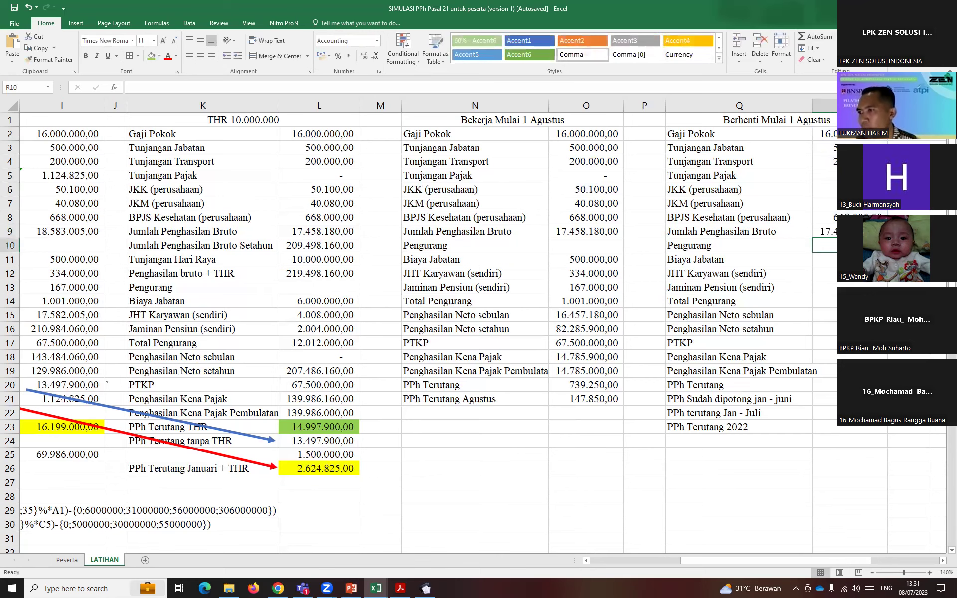
Set Biaya Jabatan to 500.000 and link JHT Karyawan and Jaminan Pensiun
left_click(836, 259)
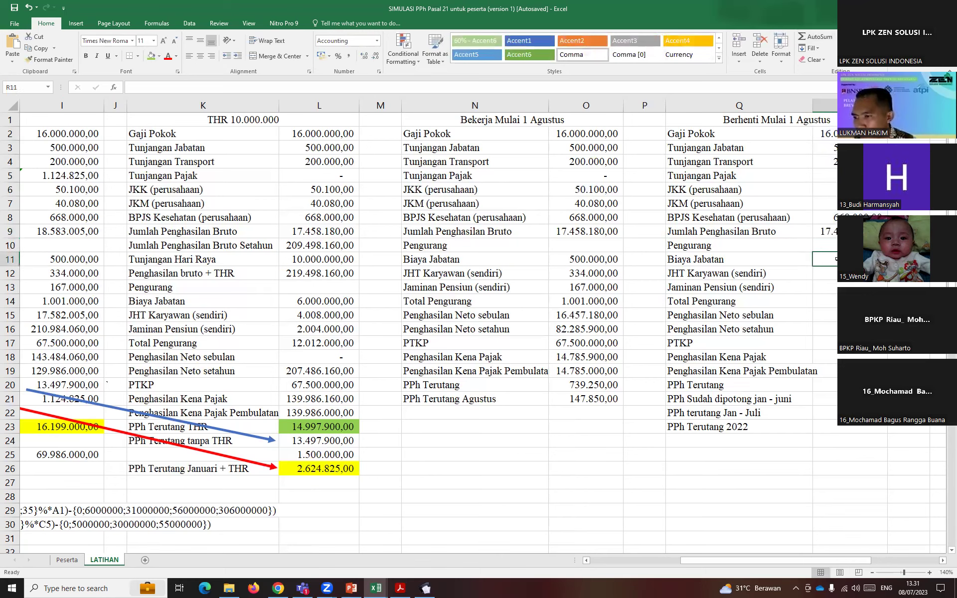
type("500000")
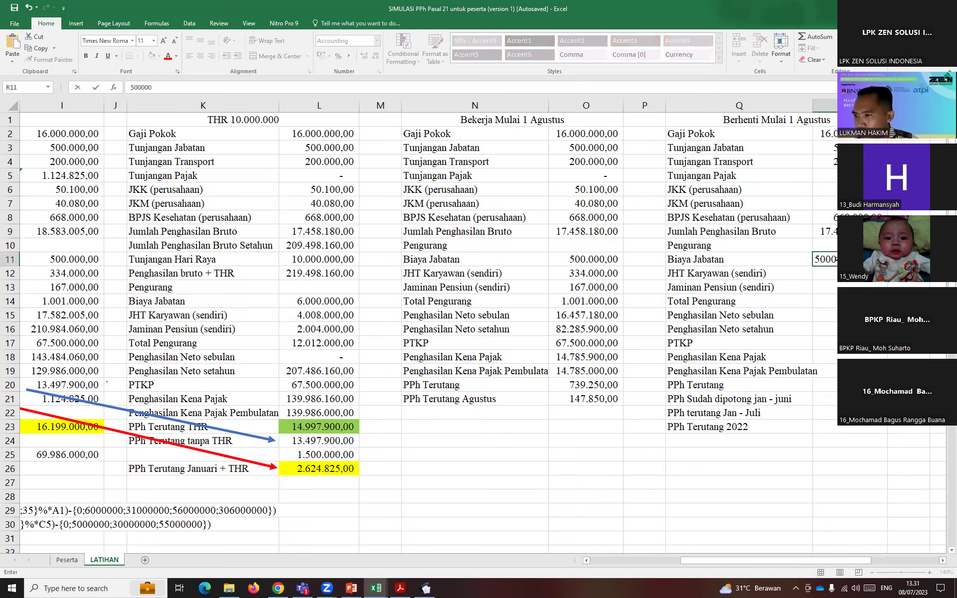
key("Return")
type("=")
left_click(593, 275)
key("Return")
type("=")
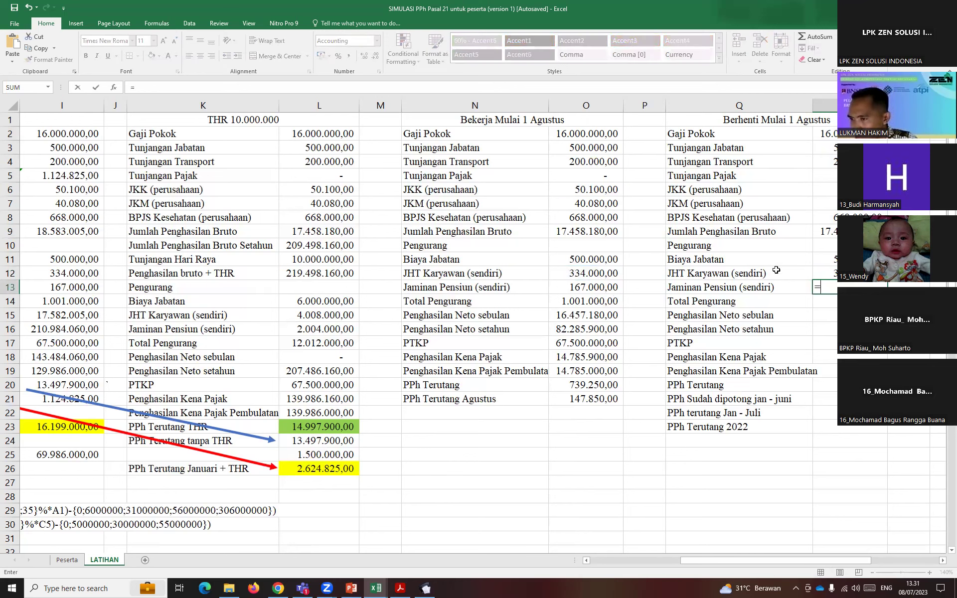
left_click(602, 287)
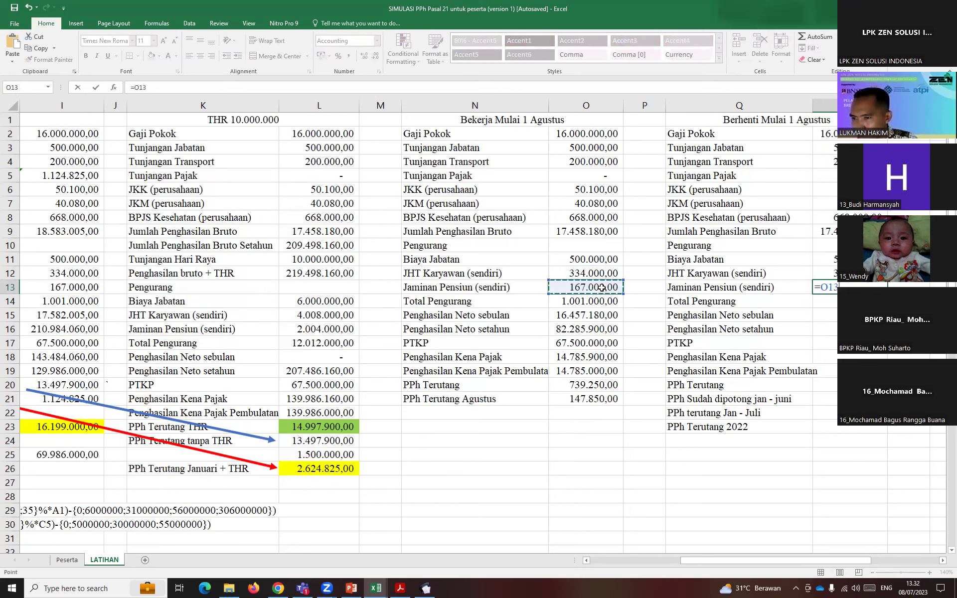
key("Return")
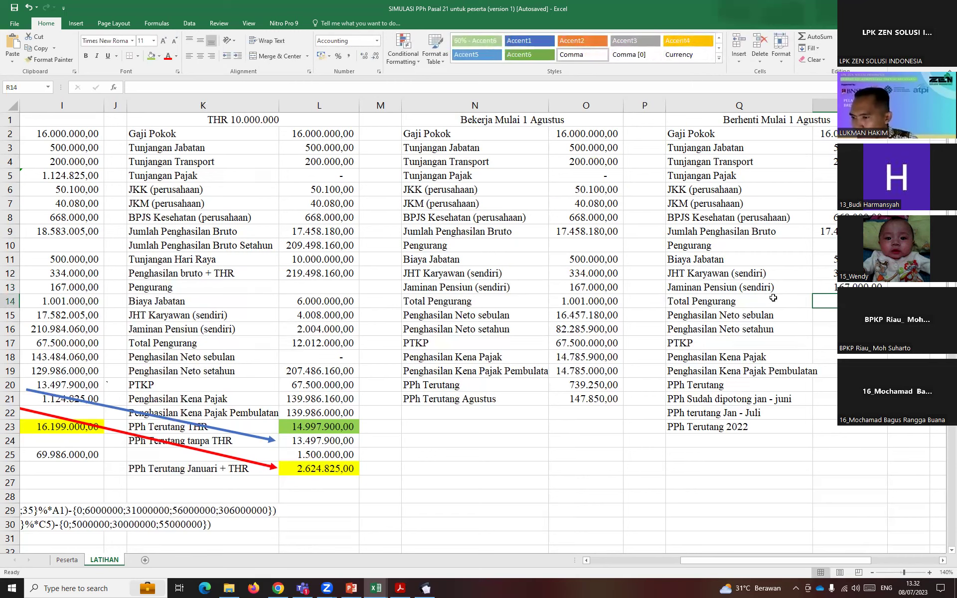
Sum Biaya Jabatan, JHT Karyawan and Jaminan Pensiun into Total Pengurang in R14
type("=")
left_click(827, 260)
type("+")
left_click(836, 272)
type("+")
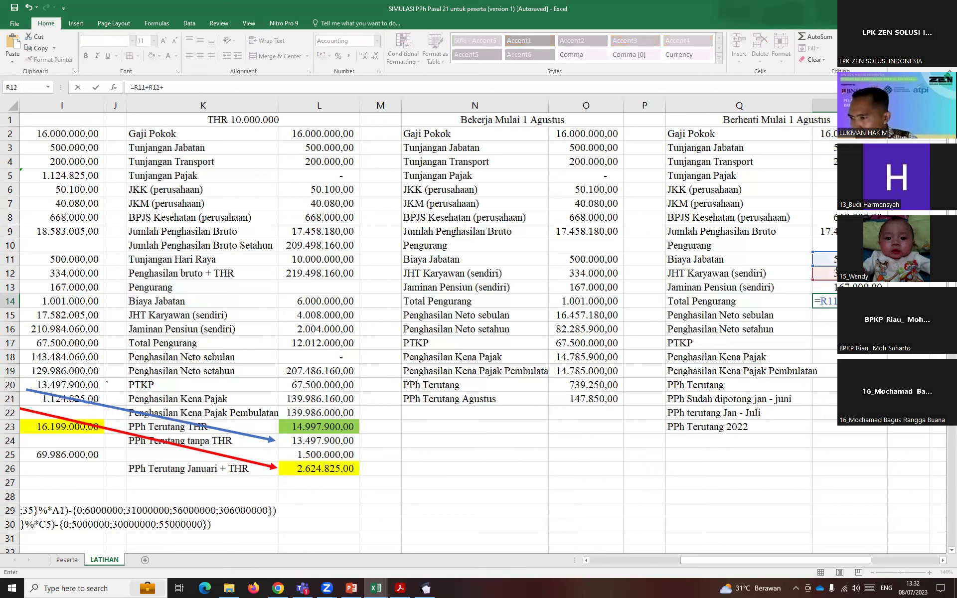
left_click(828, 287)
key("Return")
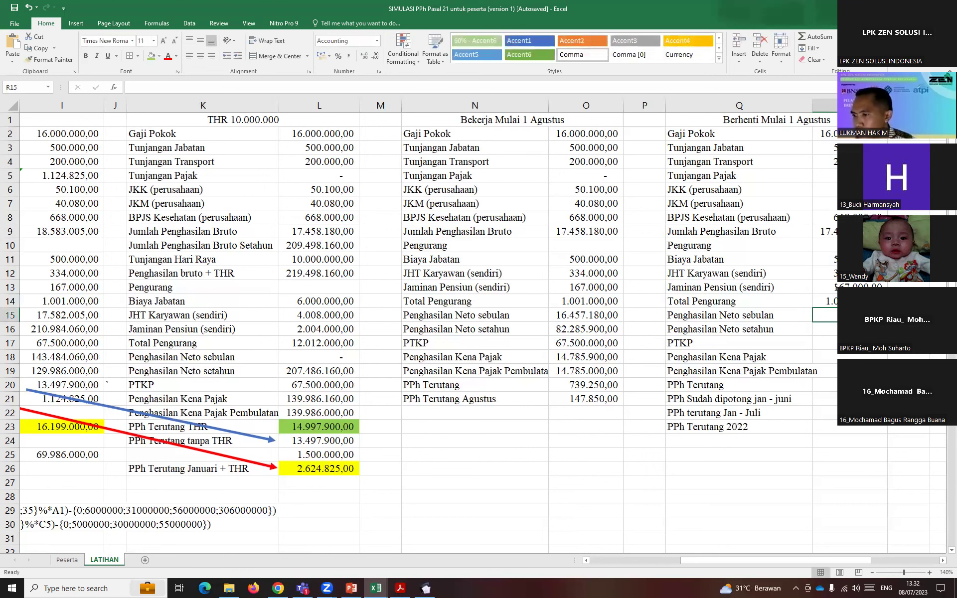
Compute monthly net income =R9-R14 in R15 and annual net income =12*R15 in R16
type("=")
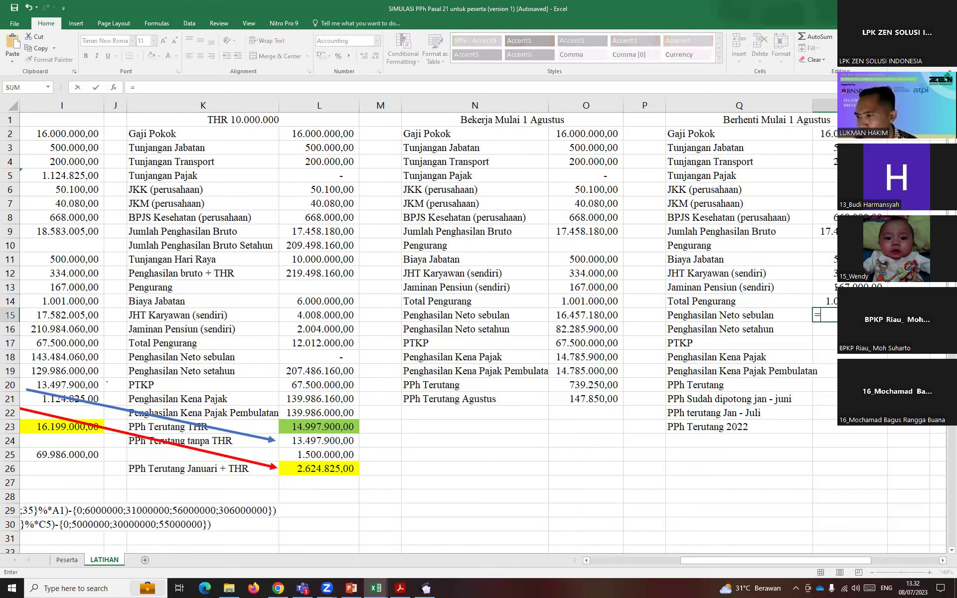
left_click(826, 231)
type("-")
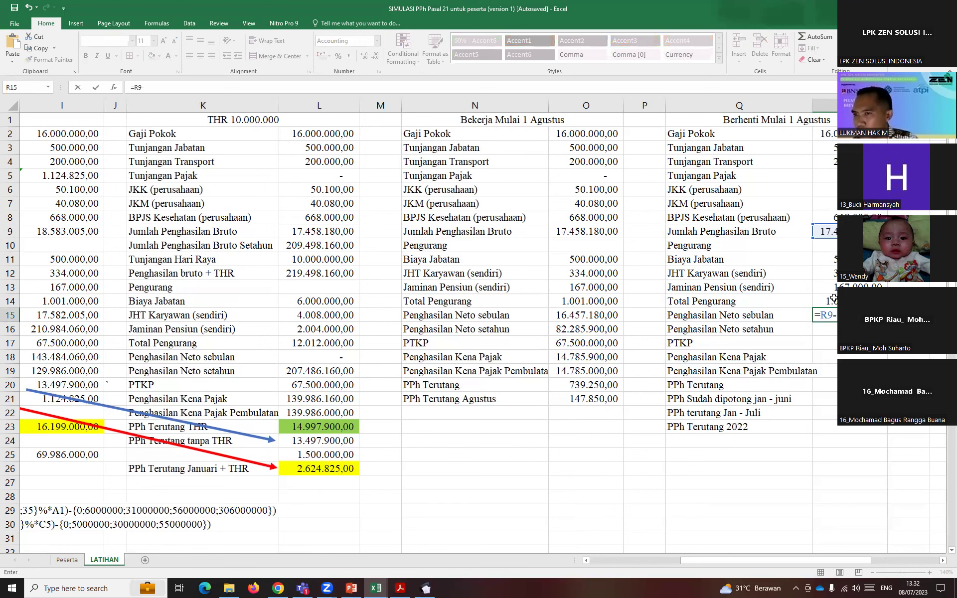
left_click(825, 301)
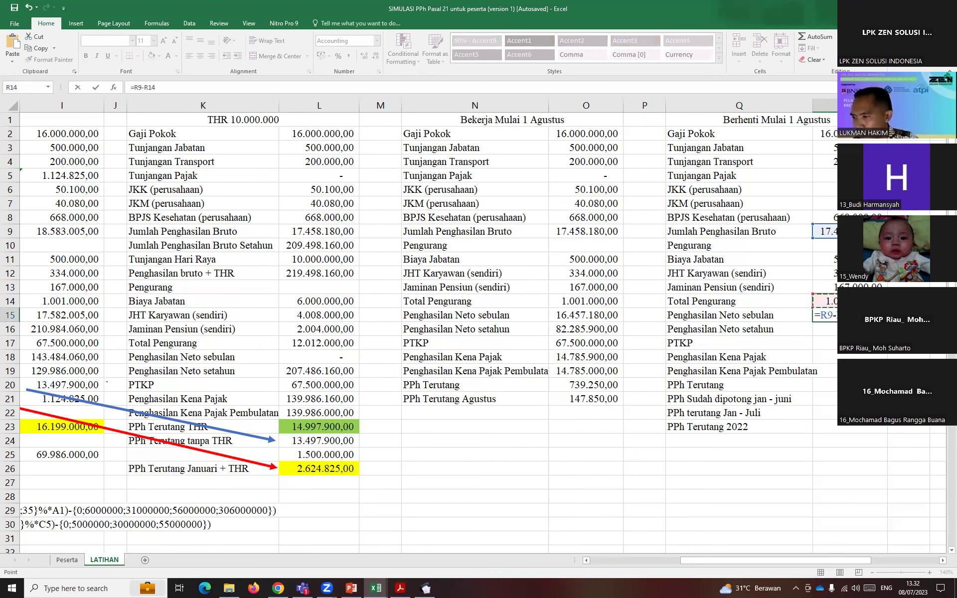
key("Return")
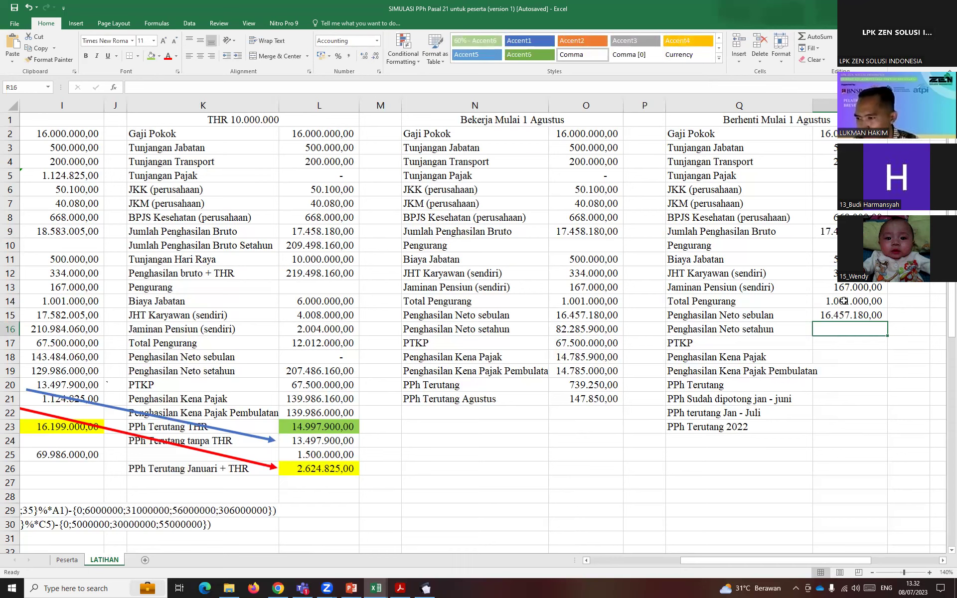
type("=12*")
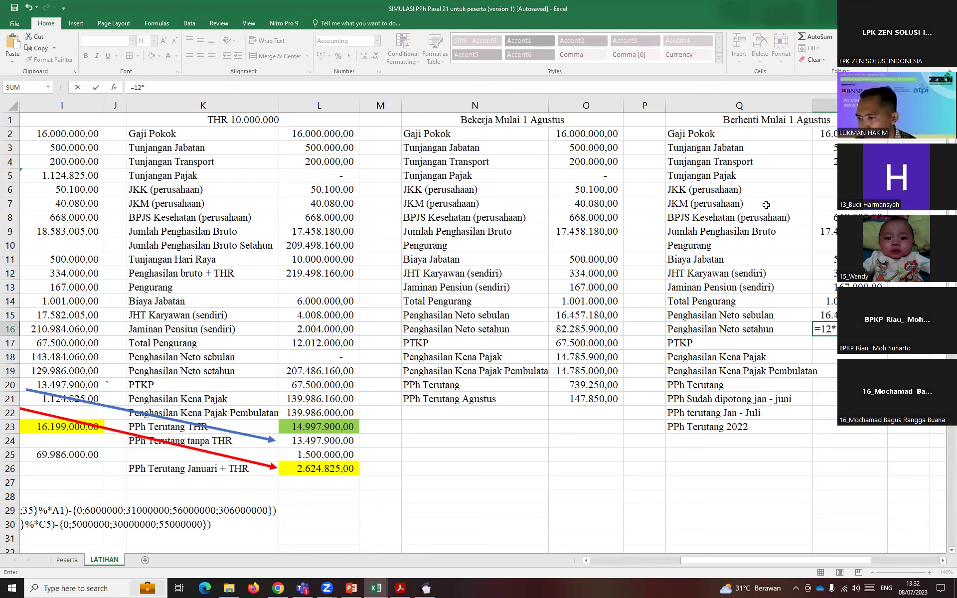
key("Up")
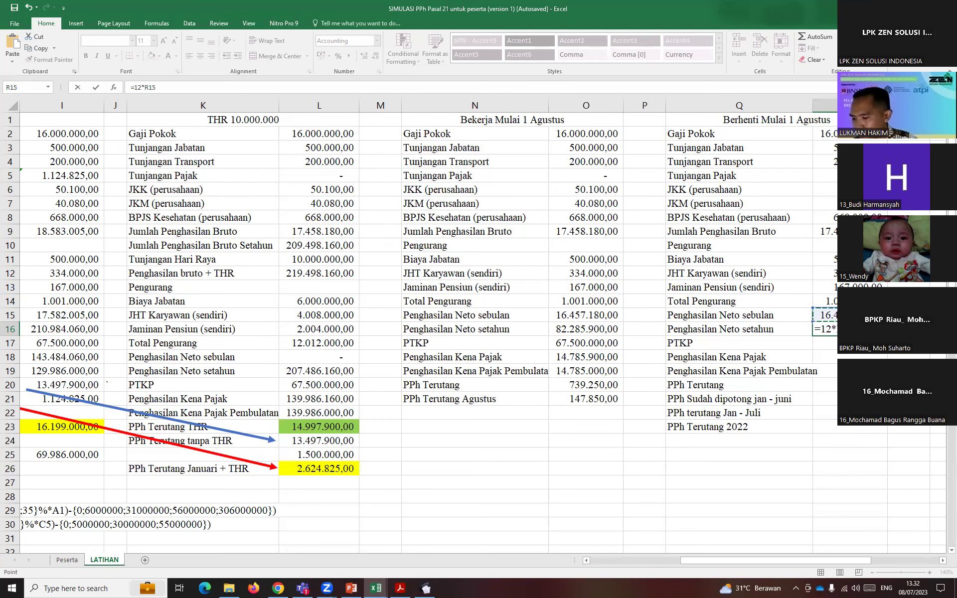
key("Return")
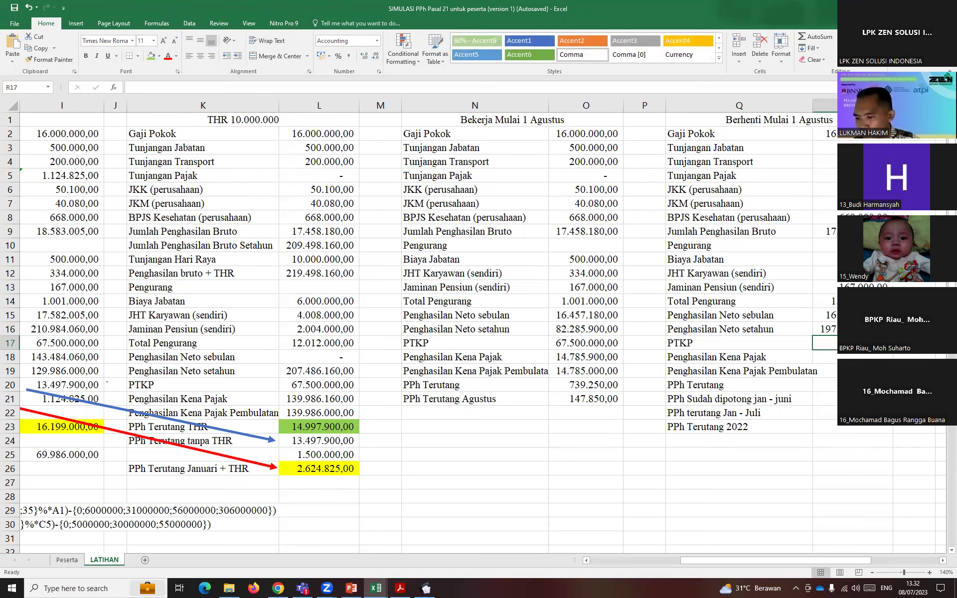
Set PTKP =O17 in R17, taxable income =R16-R17 in R18, and rounded 129986000 in R19
type("=")
left_click(597, 342)
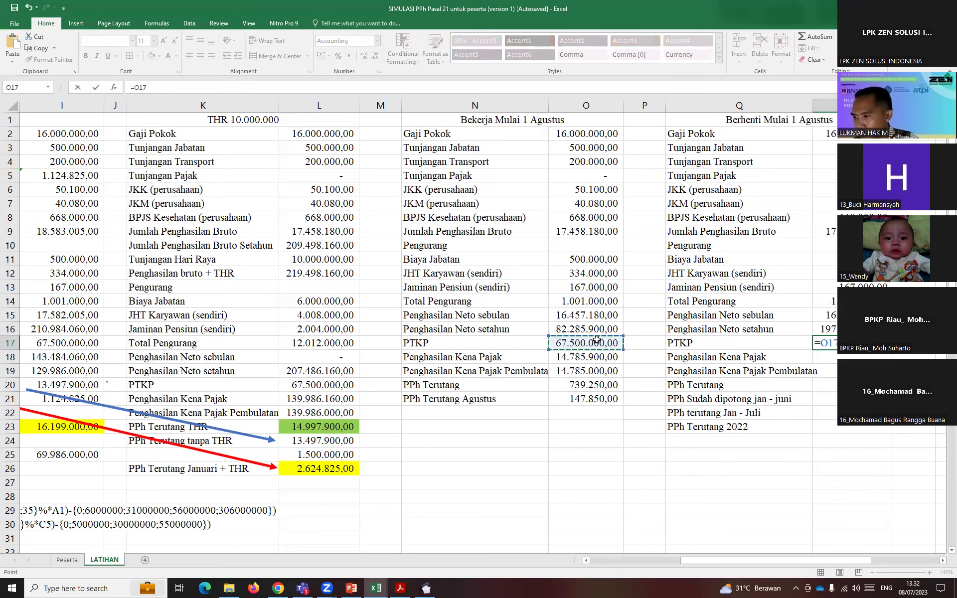
key("Return")
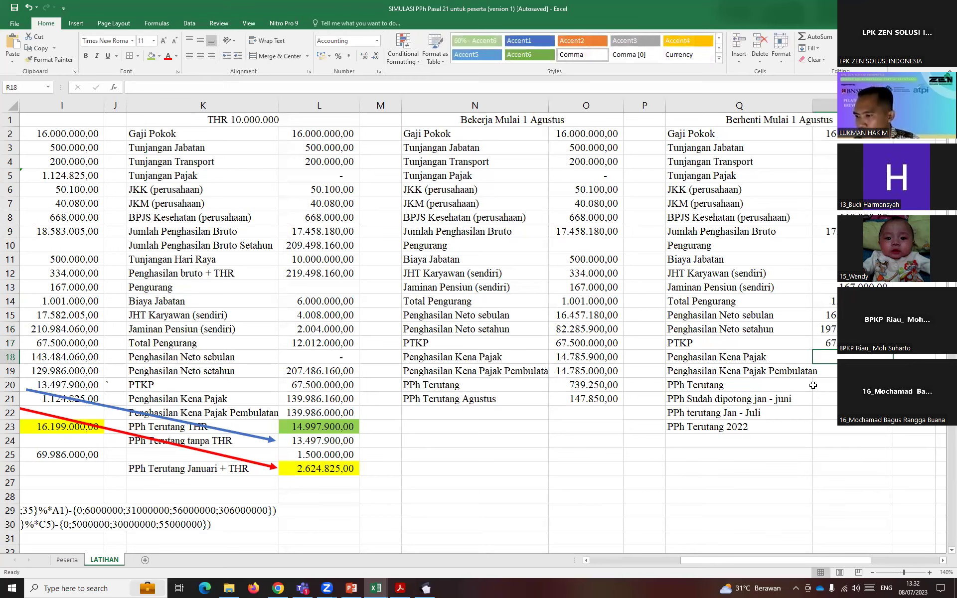
type("=")
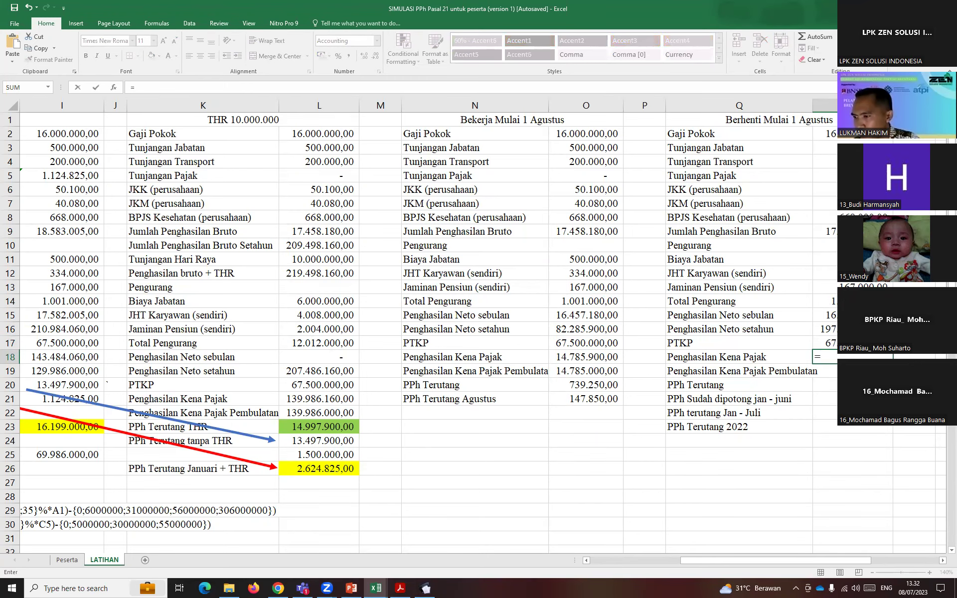
left_click(825, 329)
type("-")
left_click(835, 344)
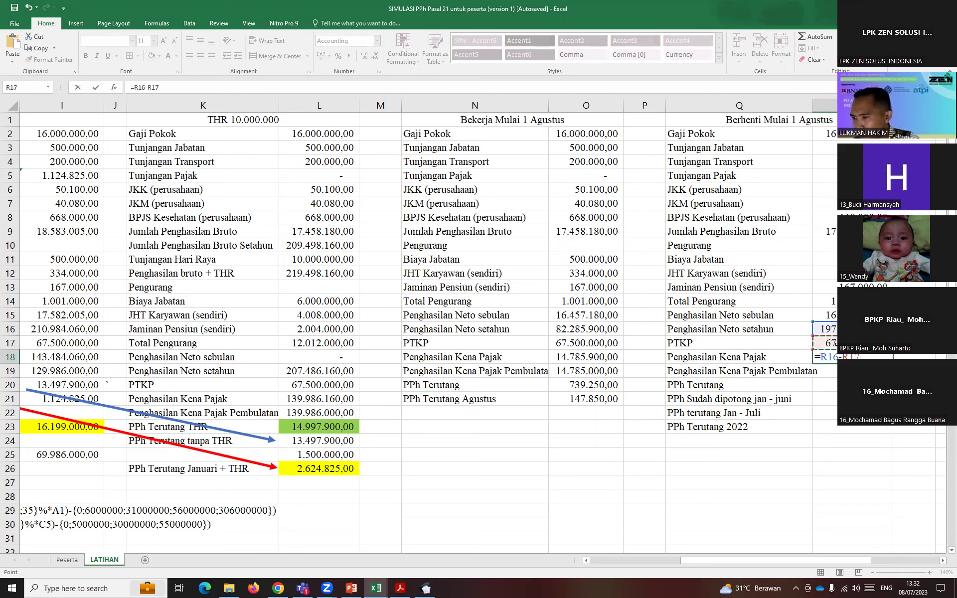
key("Return")
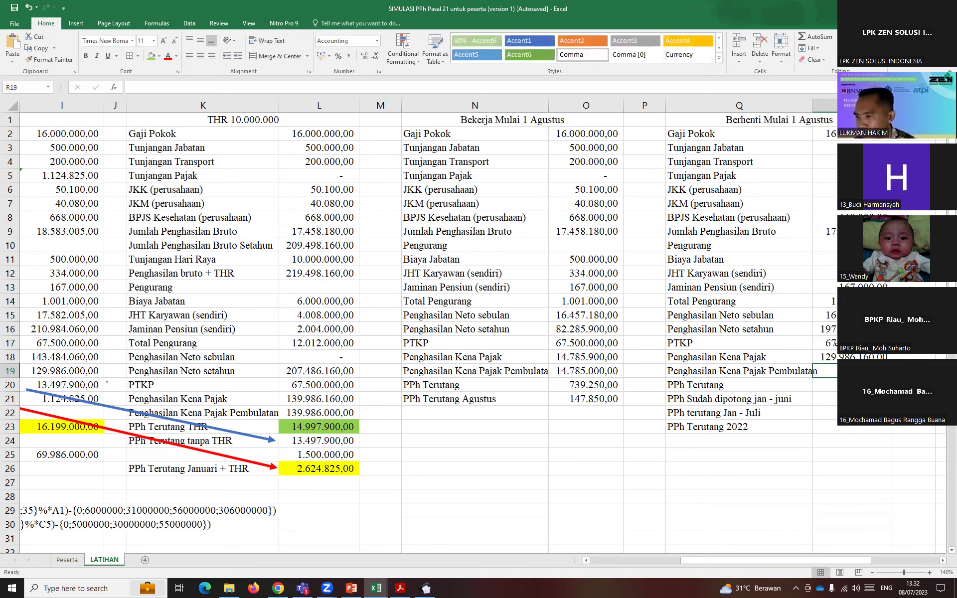
type("1299")
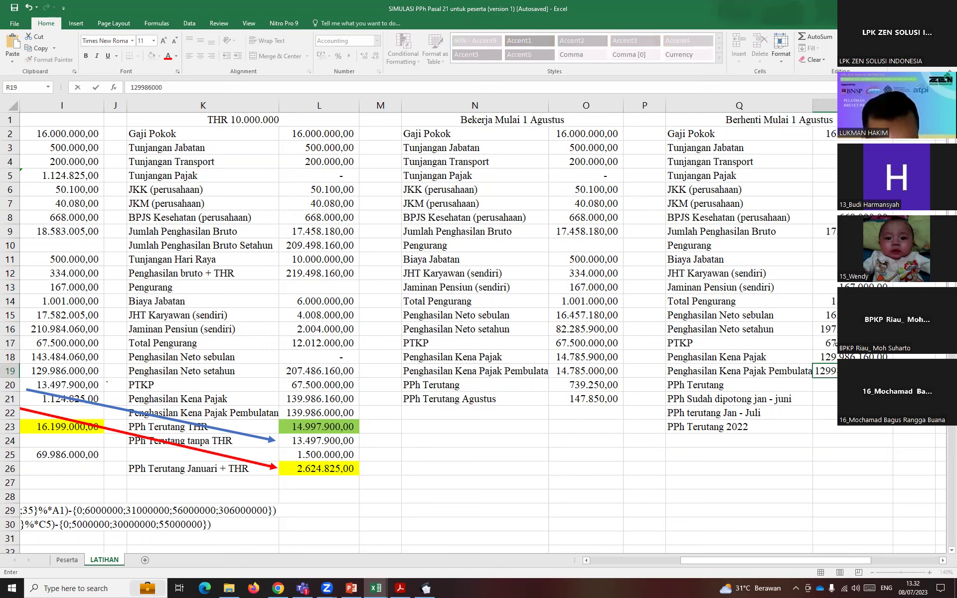
type("86000")
key("Return")
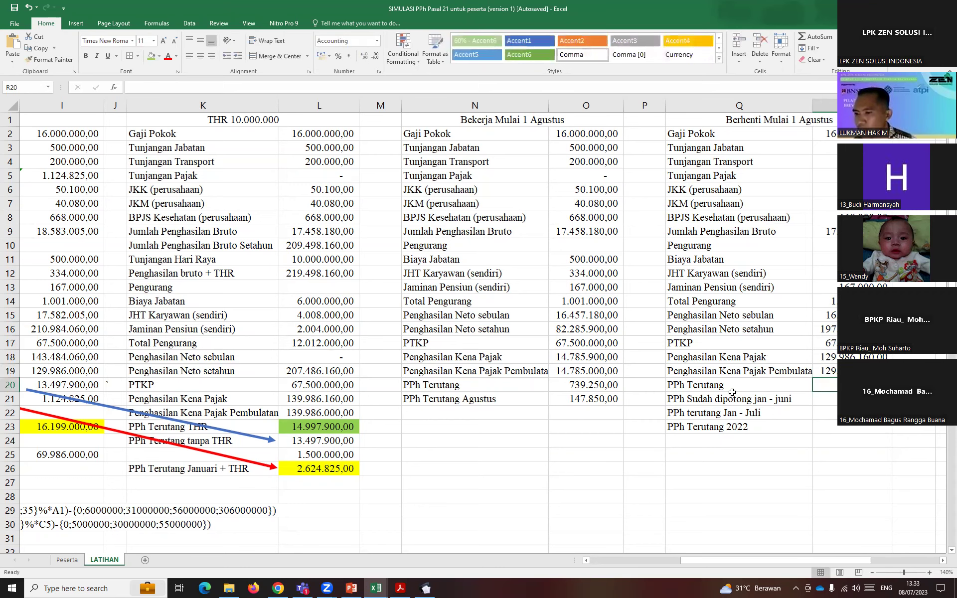
Copy O20's MAX tax formula and paste it into R20
left_click(591, 386)
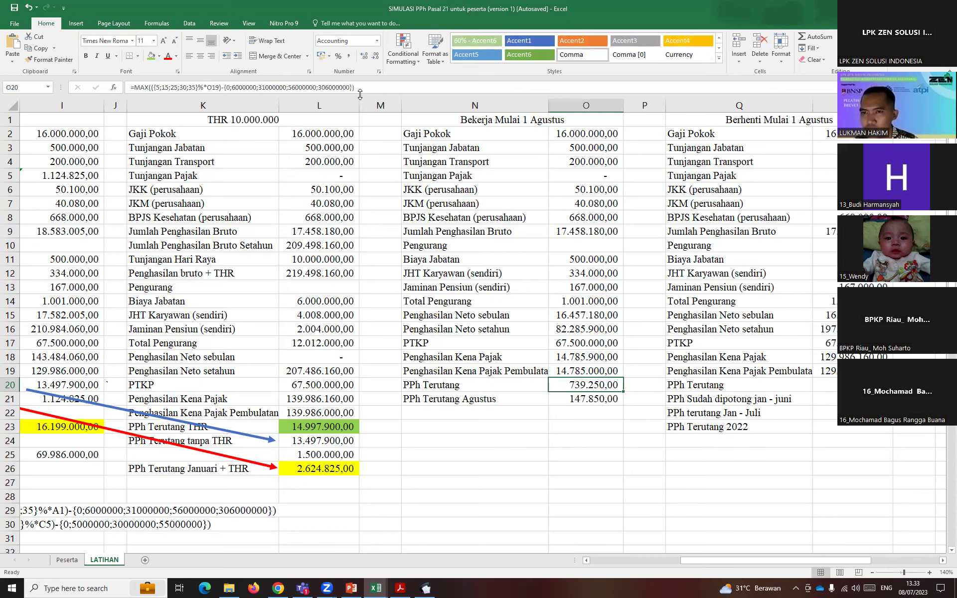
left_click_drag(355, 88, 115, 87)
key("ctrl+c")
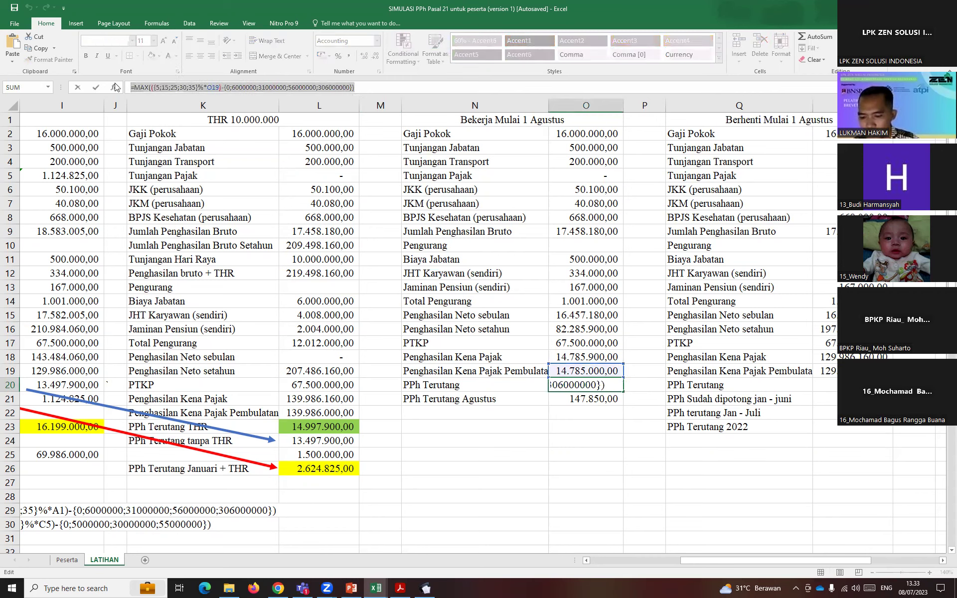
key("Tab")
key("Tab")
key("Tab")
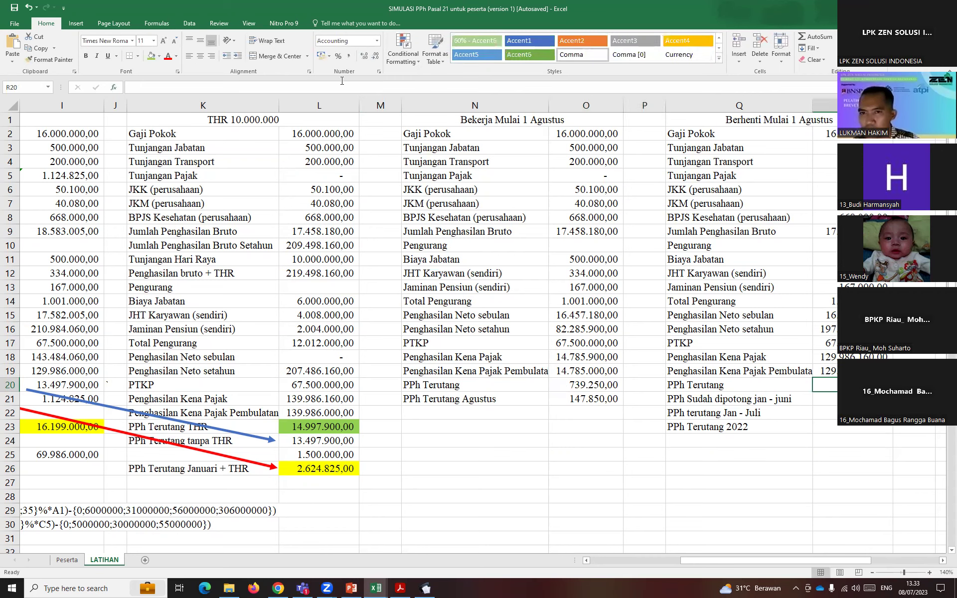
left_click(340, 84)
key("ctrl+v")
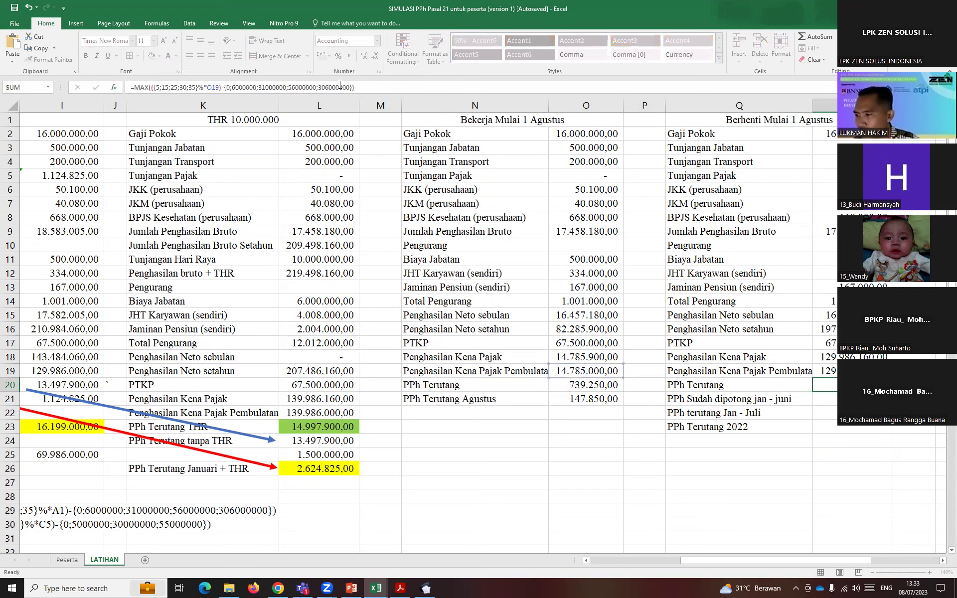
key("Return")
Change the pasted formula's O19 reference to R19 so it uses this column's taxable income
key("Up")
key("Up")
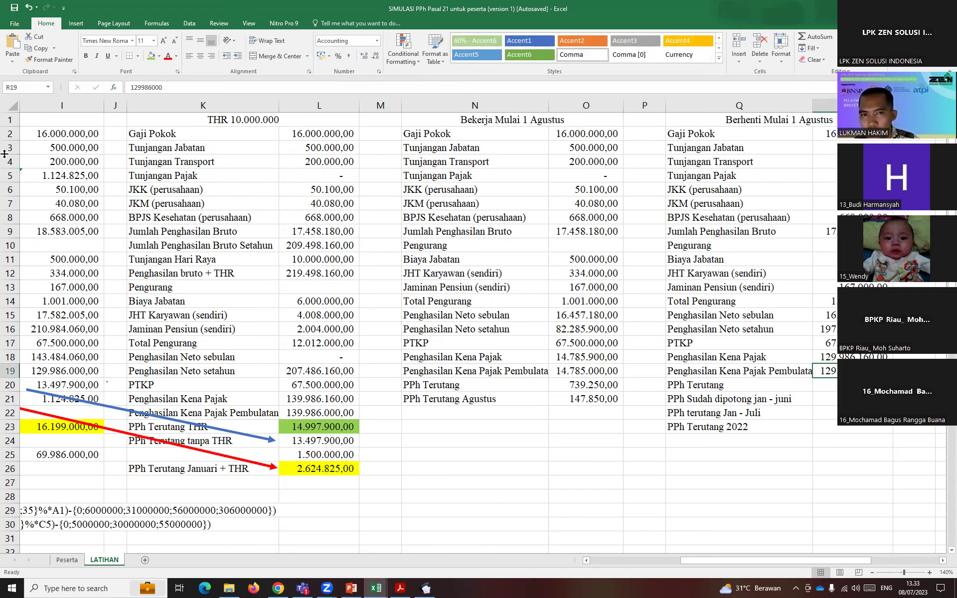
key("Down")
left_click(212, 87)
key("BackSpace")
type("r")
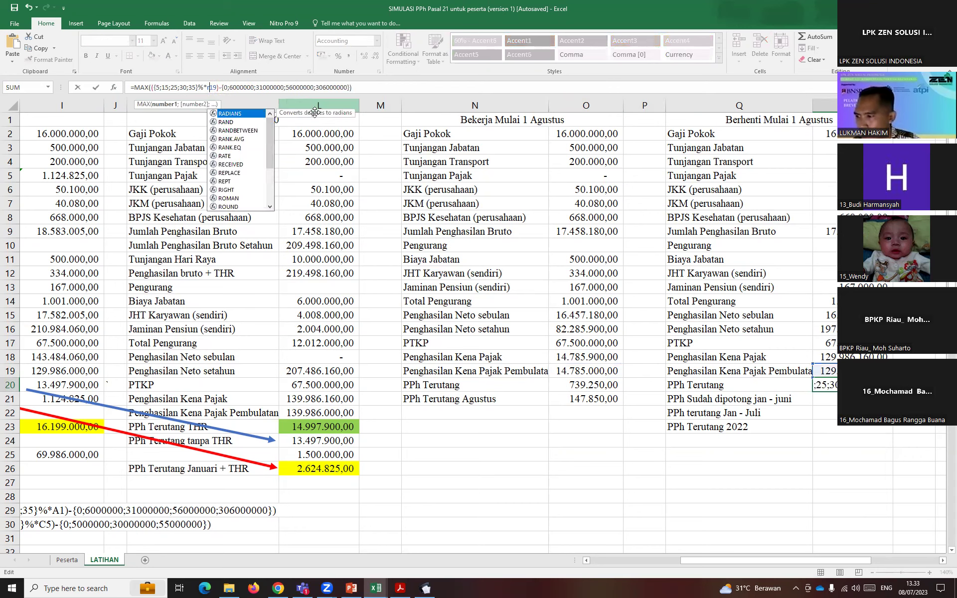
key("Return")
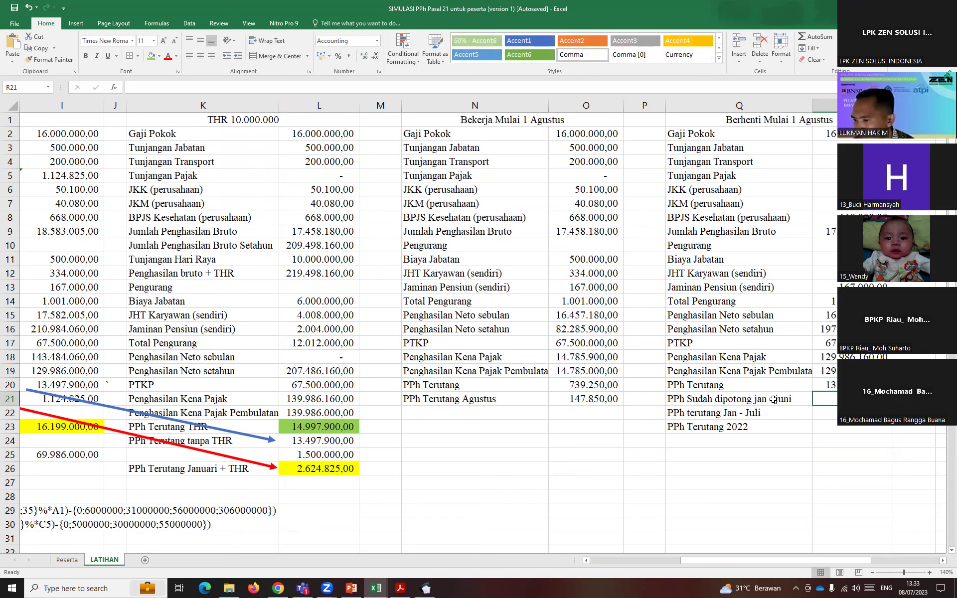
left_click(773, 399)
left_click(833, 401)
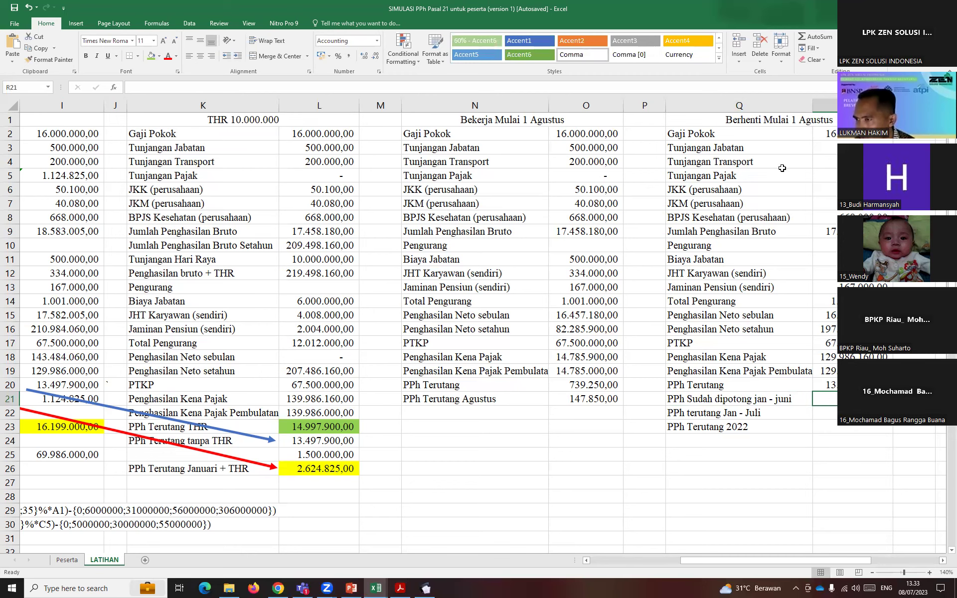
left_click(790, 120)
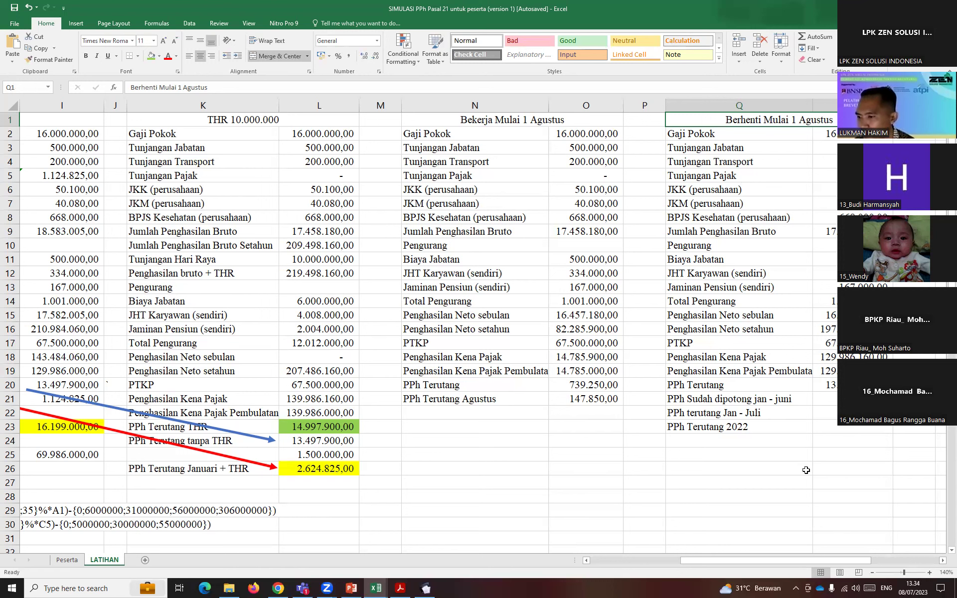
left_click(718, 400)
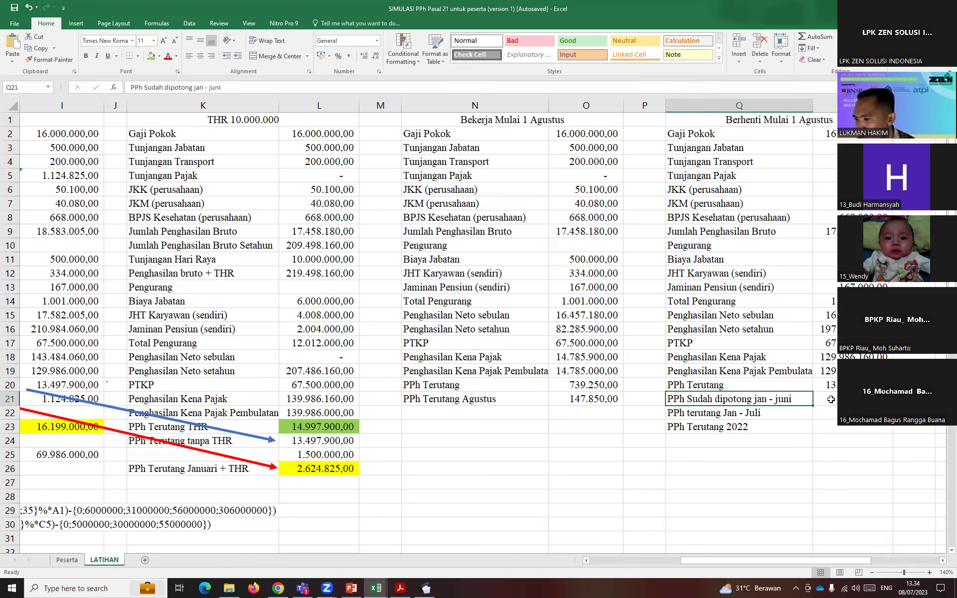
left_click(831, 399)
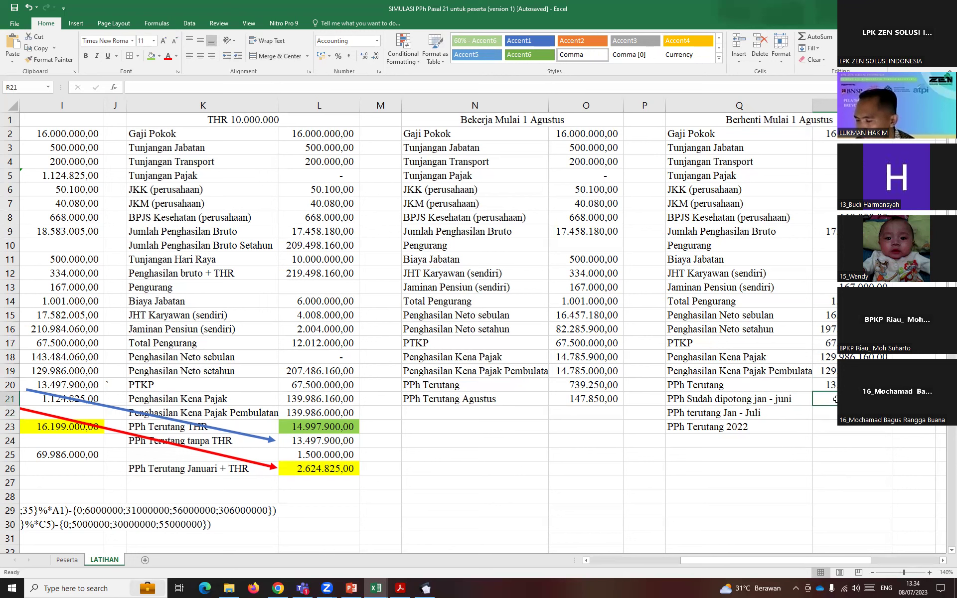
Compute PPh Sudah dipotong jan - juni in R21 as =R20/12*6, then scroll right to column S
type("=")
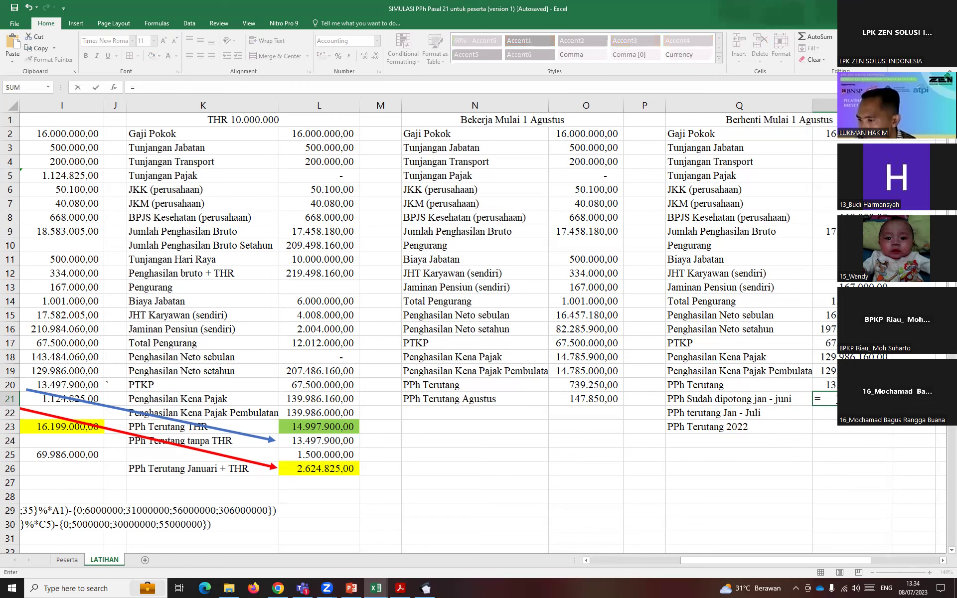
key("Up")
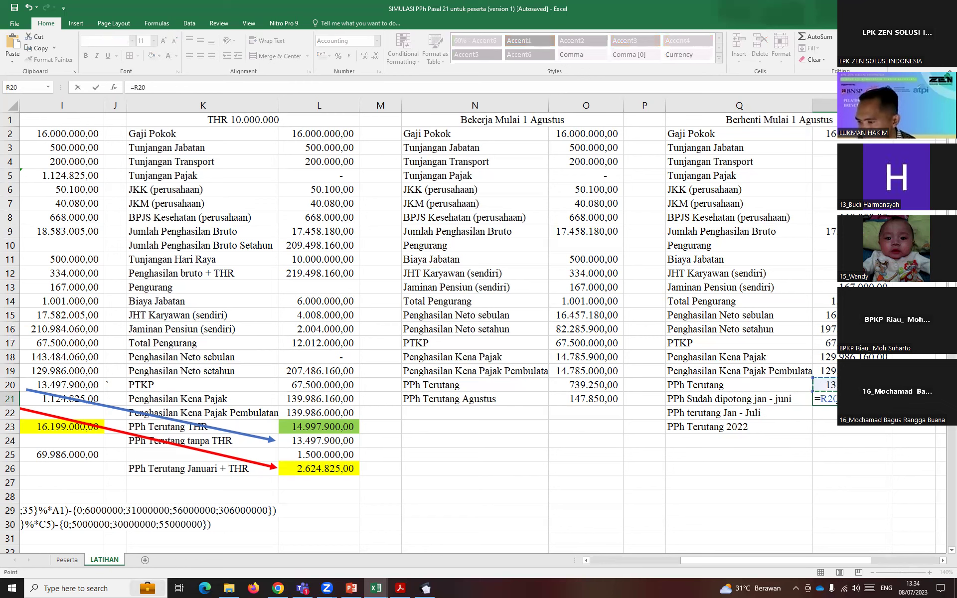
type("/12*6")
key("Return")
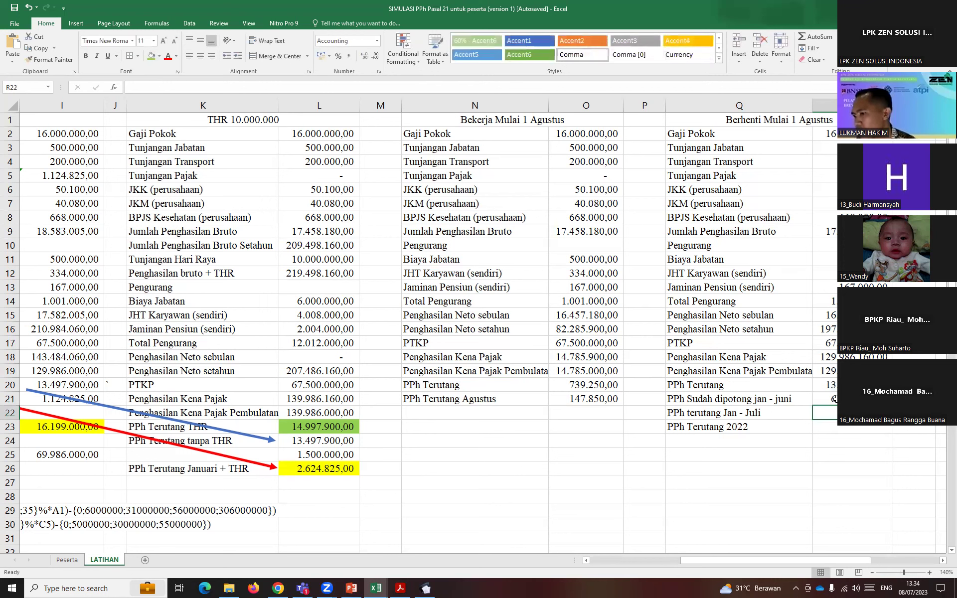
key("Up")
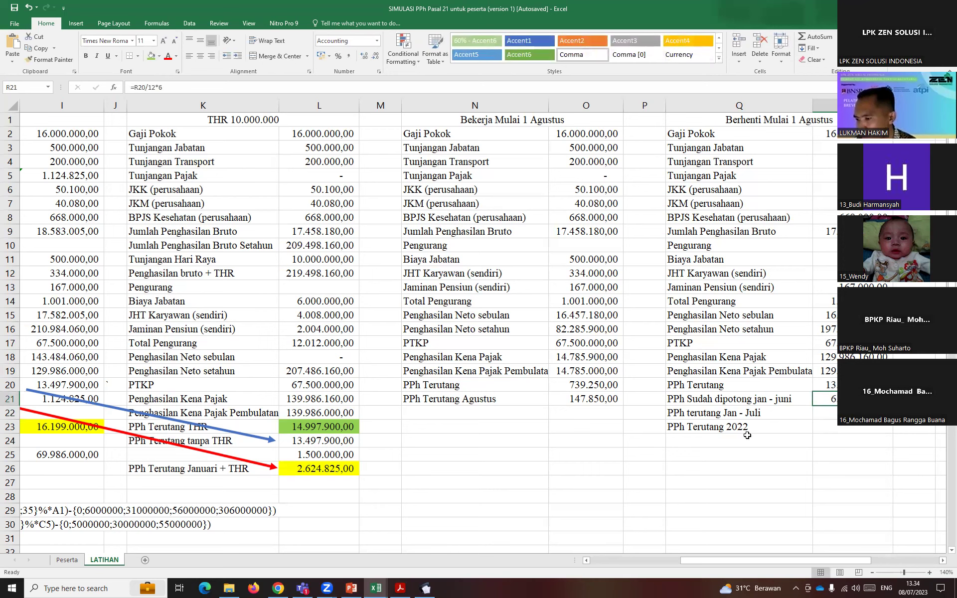
left_click(741, 415)
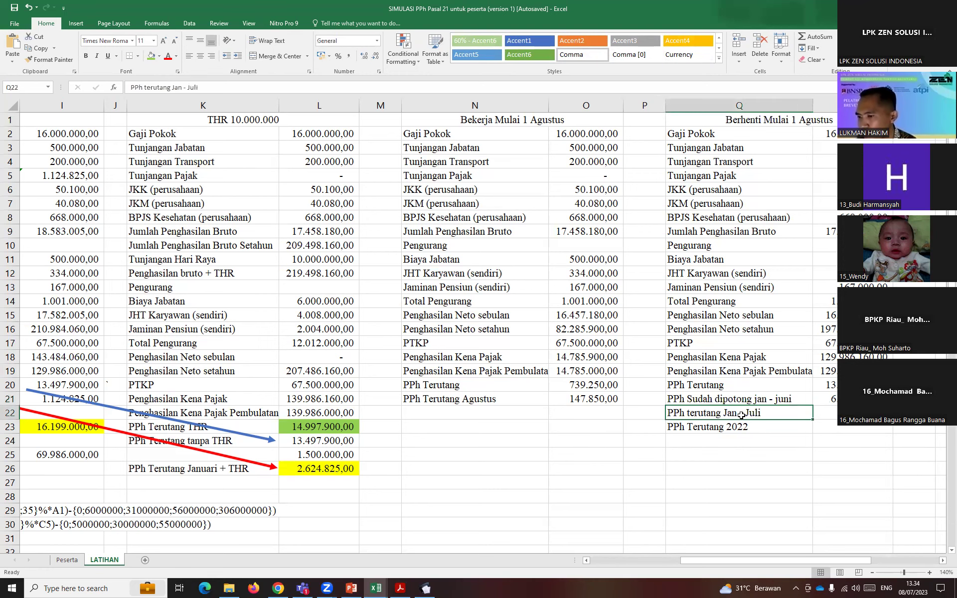
key("Right")
key("Right")
key("Right")
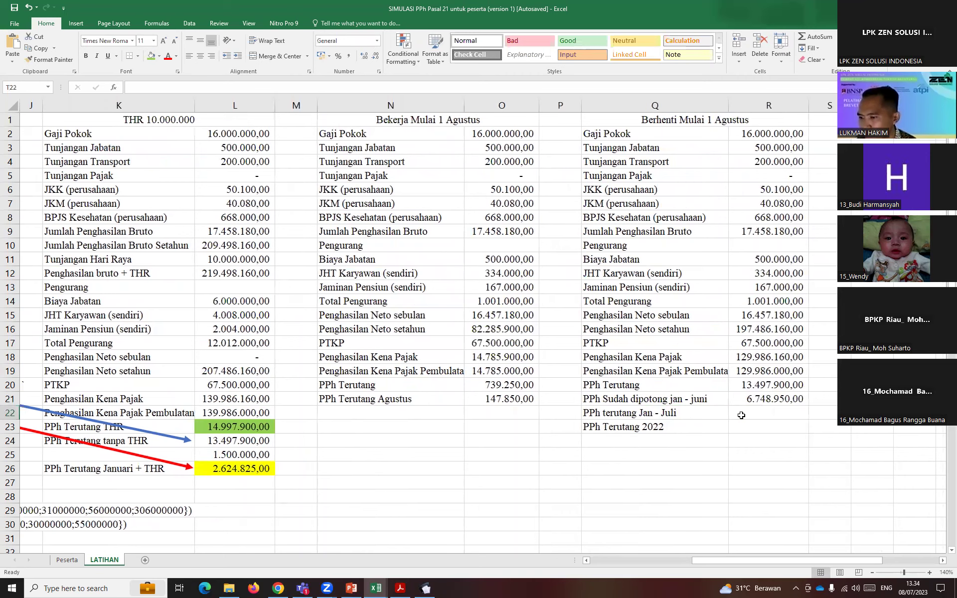
Enter =R2 in S2 and widen column S to fit the value
left_click(837, 134)
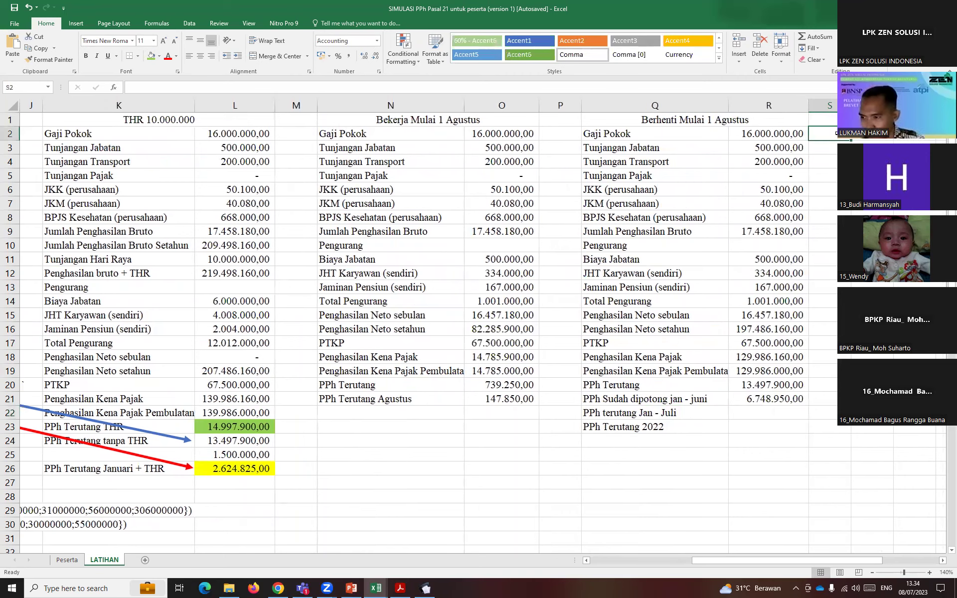
type("=")
key("Left")
key("Return")
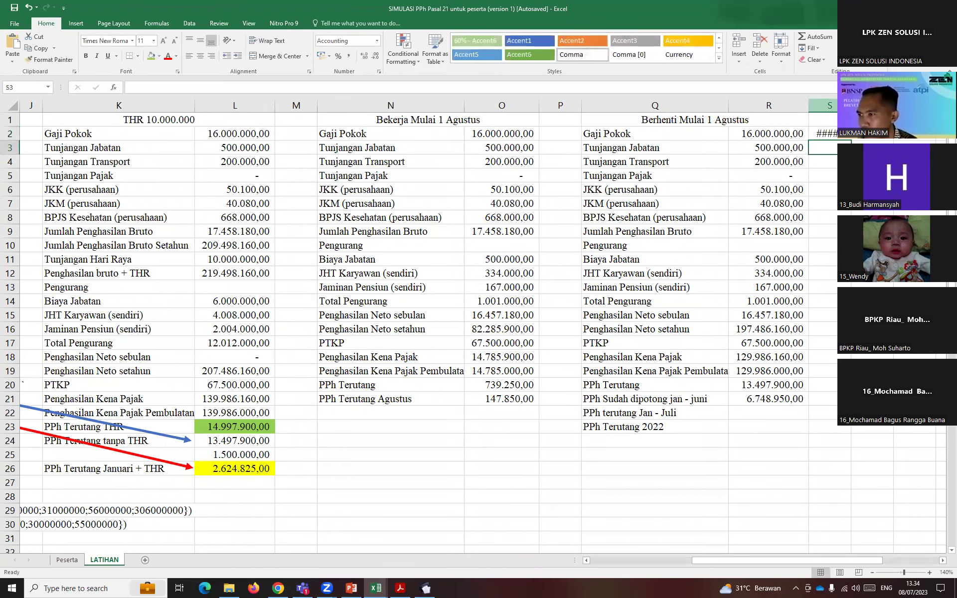
double_click(851, 105)
Copy the R2:R8 salary figures and paste them into column S
left_click_drag(785, 132, 780, 301)
left_click(777, 133)
left_click_drag(777, 144, 778, 218)
key("ctrl+c")
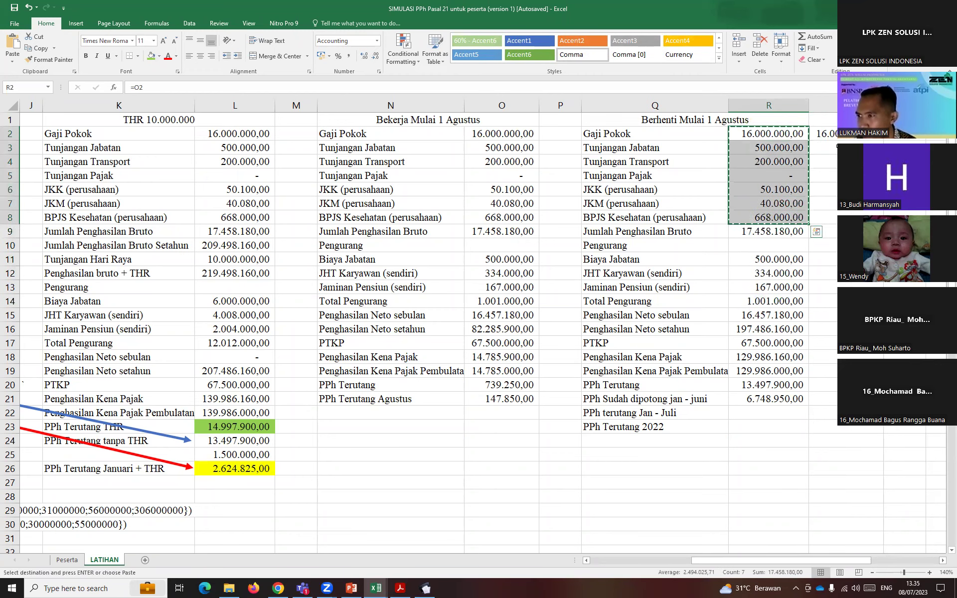
left_click(823, 148)
key("ctrl+v")
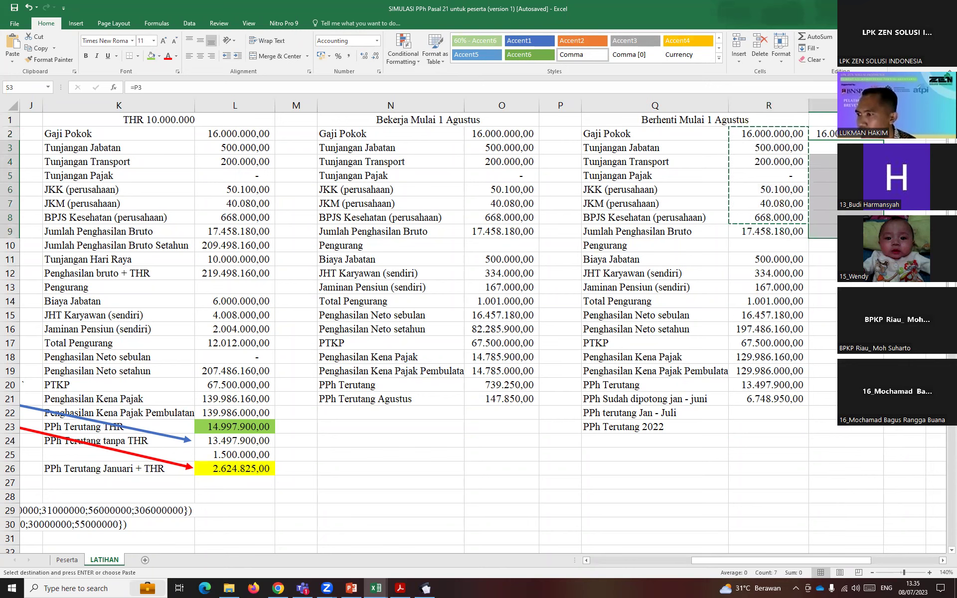
left_click(822, 148)
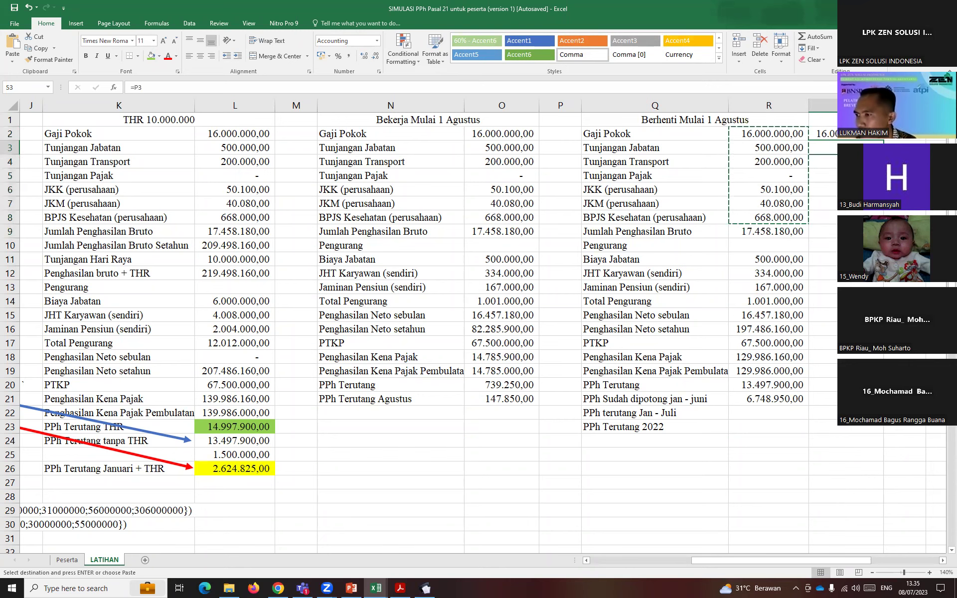
left_click(823, 133)
Redo S2 as =R2 down to S8 and AutoSum S2:S8 into S9 as gross income
type("=")
left_click(787, 134)
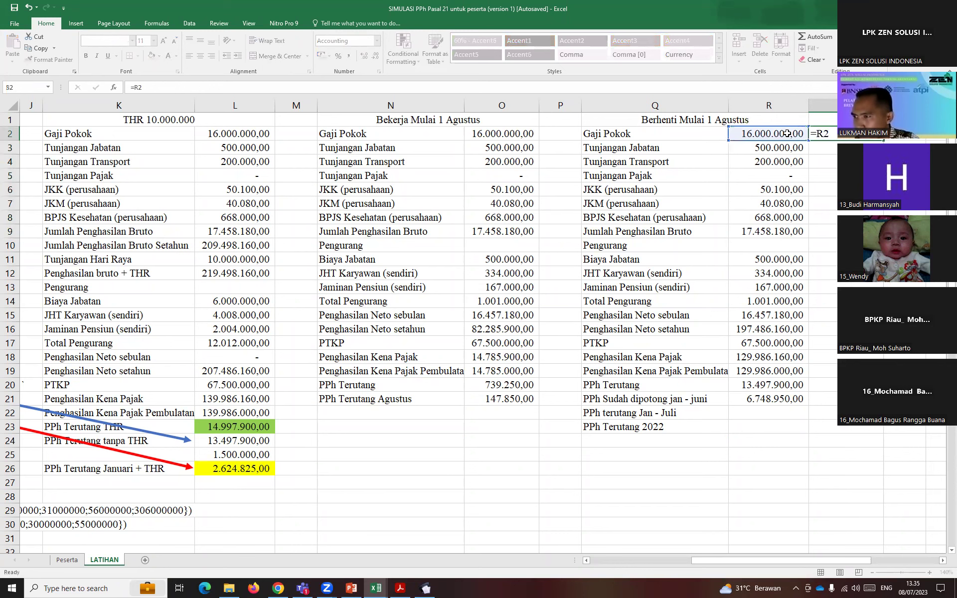
key("ctrl+Return")
key("shift+Down")
key("shift+Down")
key("shift+Down")
key("shift+Down")
key("shift+Down")
key("shift+Down")
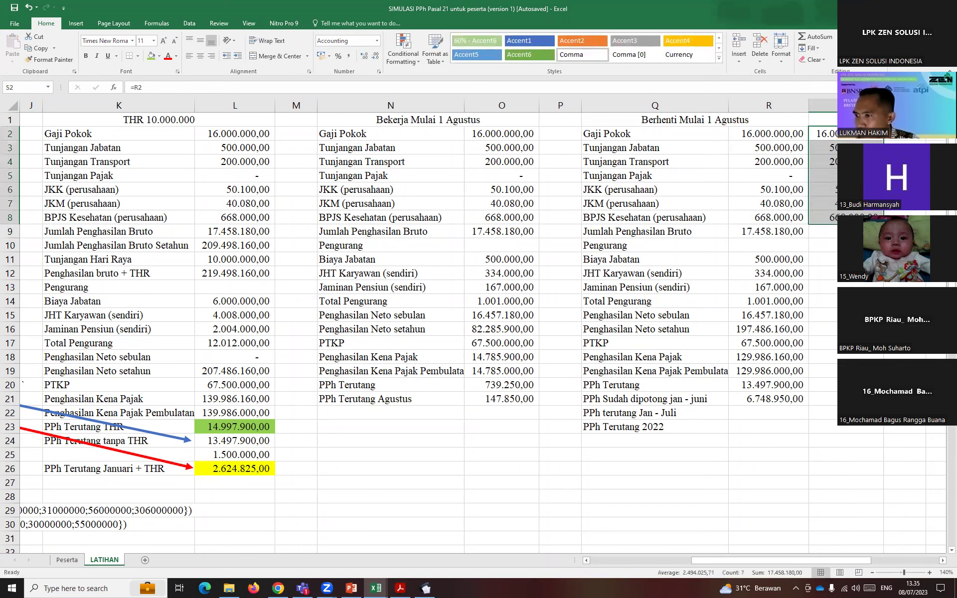
left_click(822, 231)
left_click(813, 37)
key("Return")
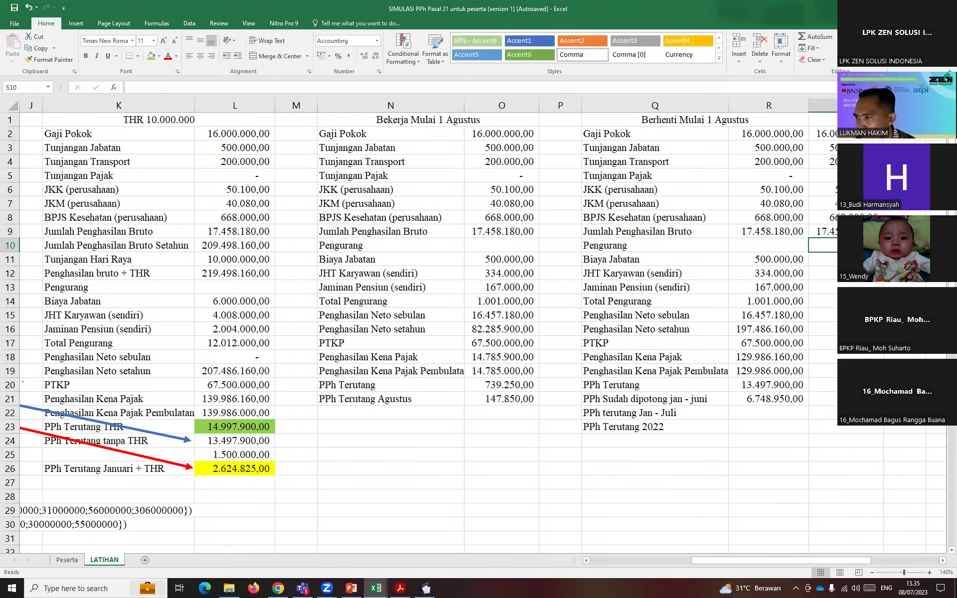
left_click_drag(774, 134, 764, 374)
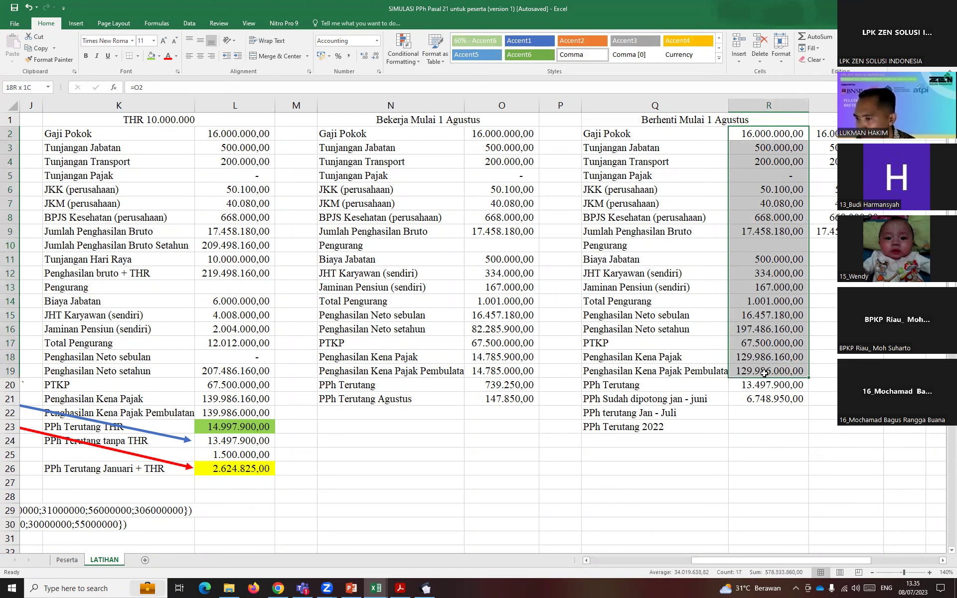
Link S11, S12 and S13 to the column R deductions R11, R12 and R13
left_click(758, 342)
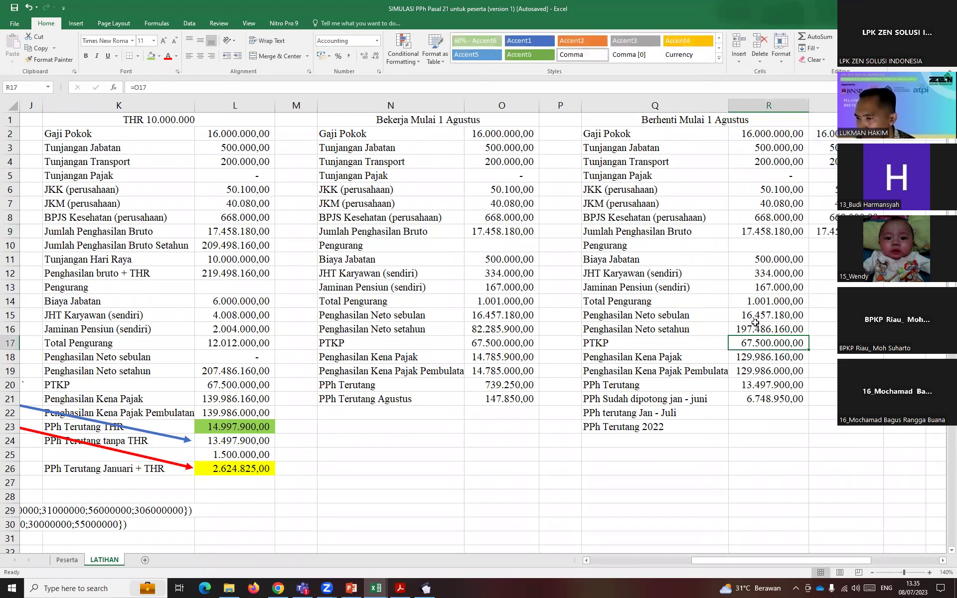
left_click(754, 327)
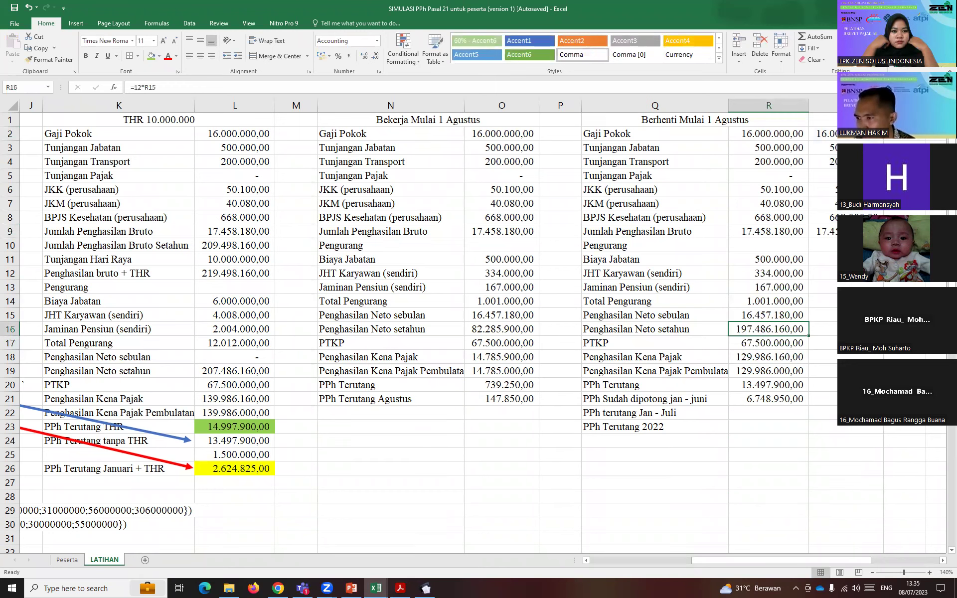
left_click(822, 259)
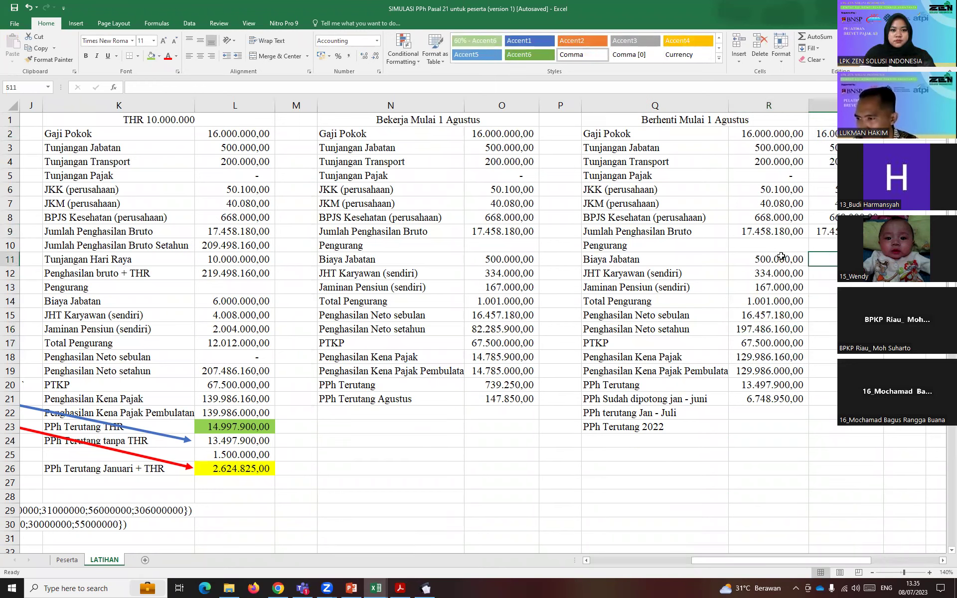
type("=")
key("Left")
key("Return")
type("=")
key("Left")
key("Return")
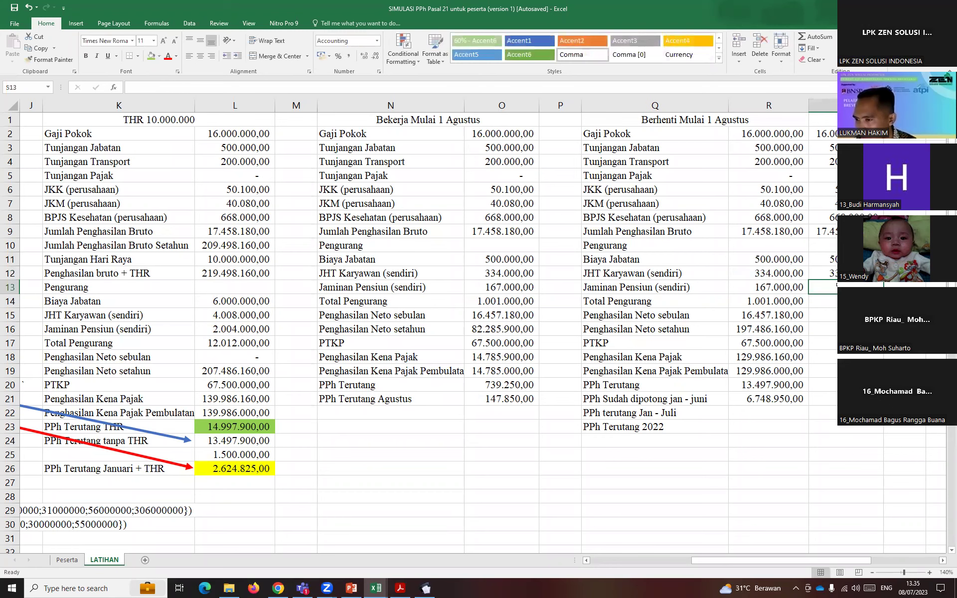
type("=")
key("Left")
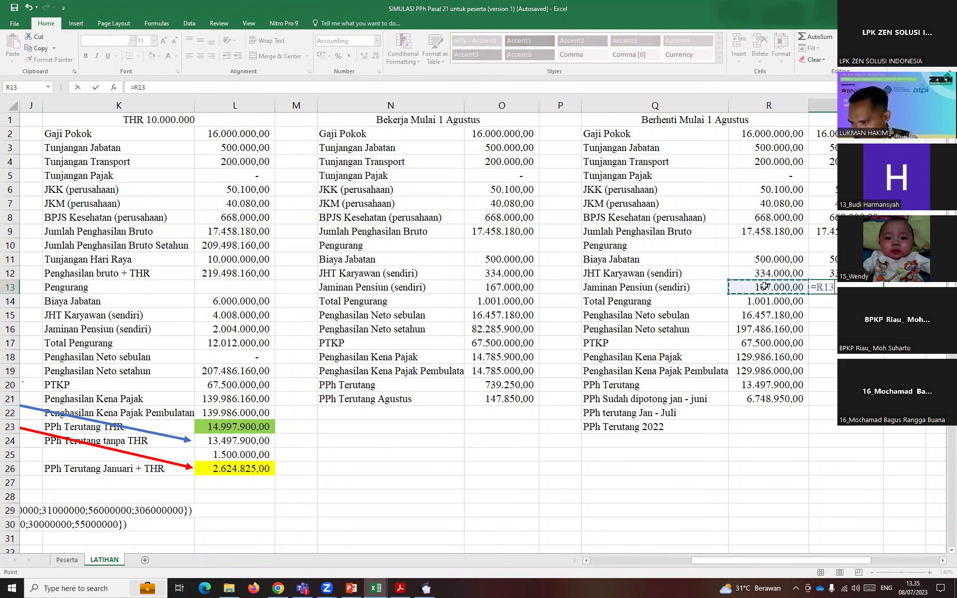
key("Return")
Total the deductions in S14 as =S11+S12+S13
left_click(789, 302)
left_click(818, 302)
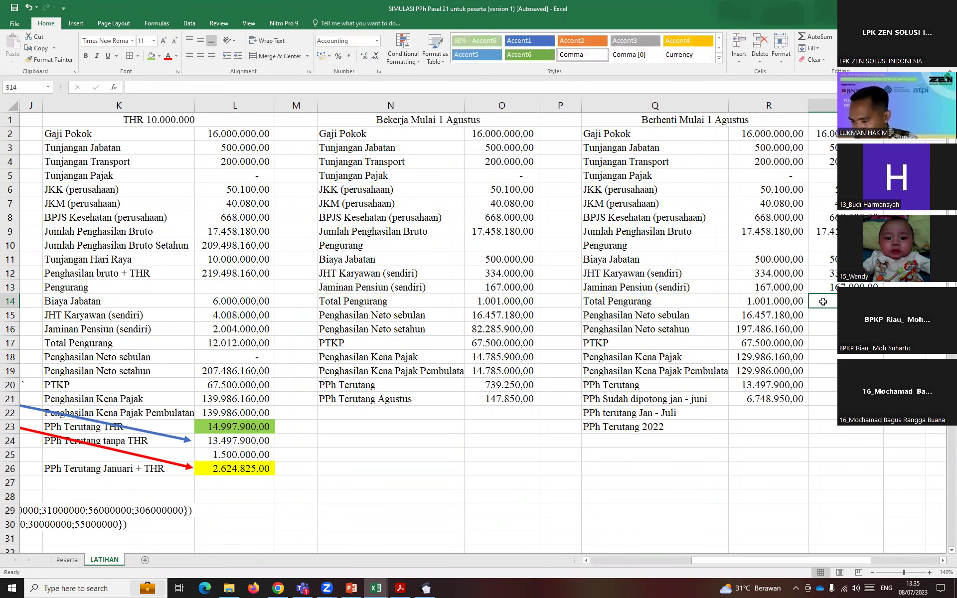
type("=")
key("Up")
key("Up")
key("Up")
type("+")
key("Up")
key("Up")
type("+")
key("Up")
key("Return")
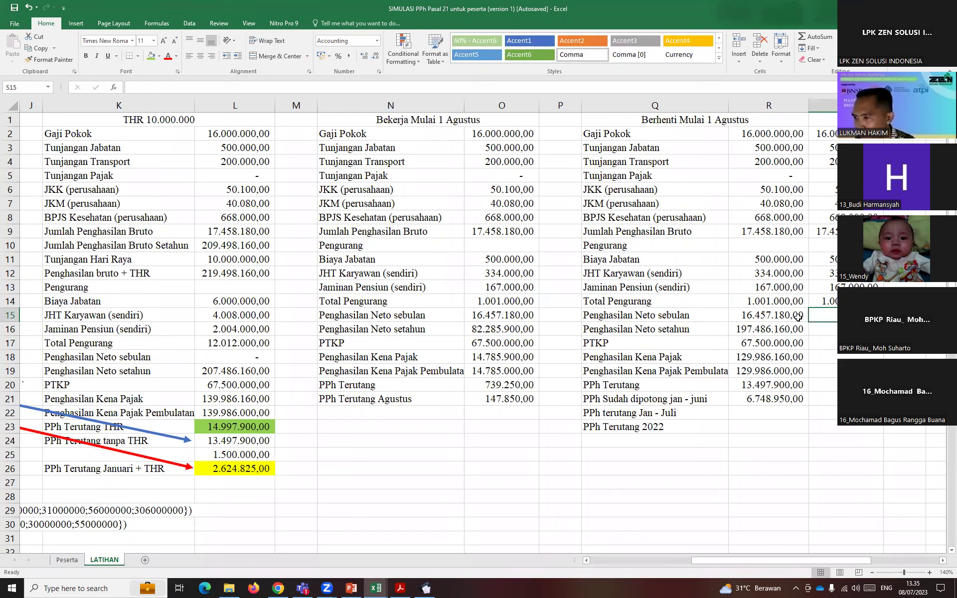
Compute monthly net income in S15 as =S9-S14
type("=")
key("Up")
key("Up")
key("Up")
key("Up")
key("Up")
key("Up")
type("-")
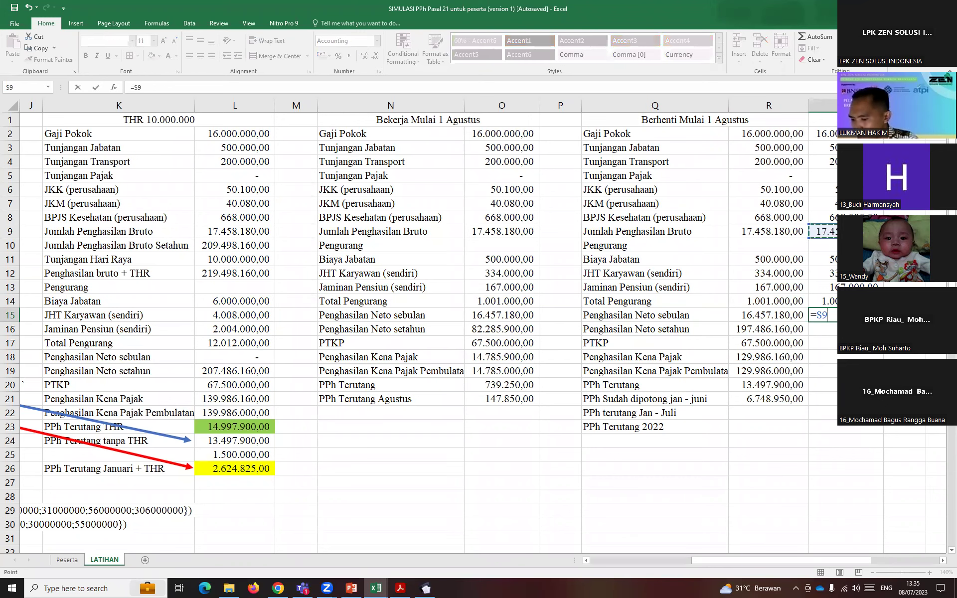
key("Up")
key("Return")
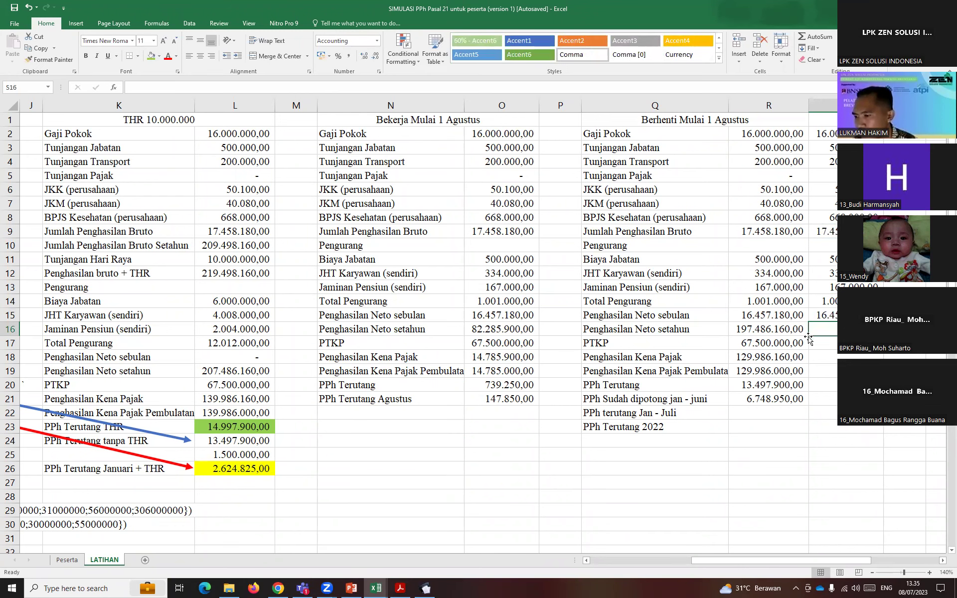
left_click(769, 330)
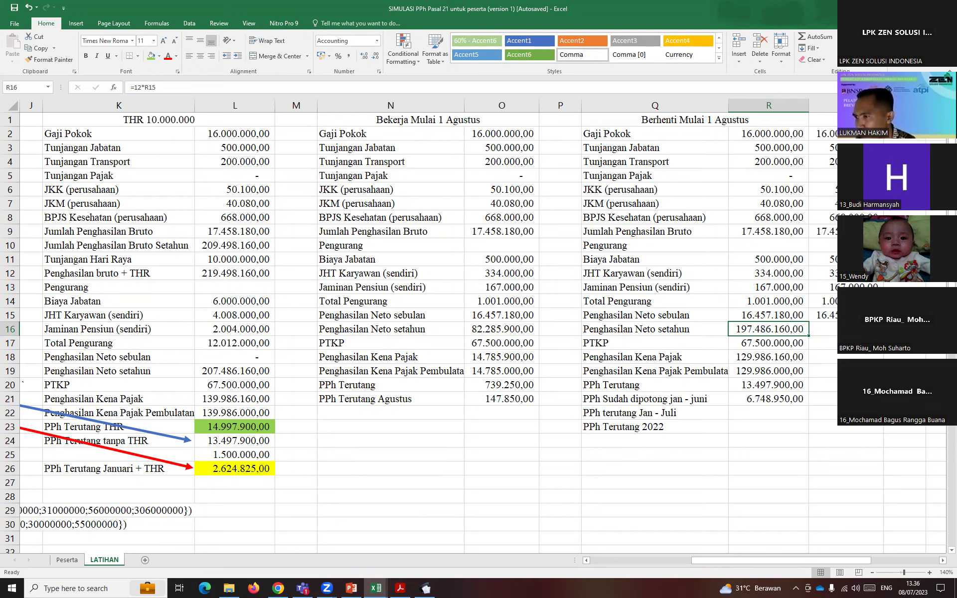
key("ctrl+Up")
key("Right")
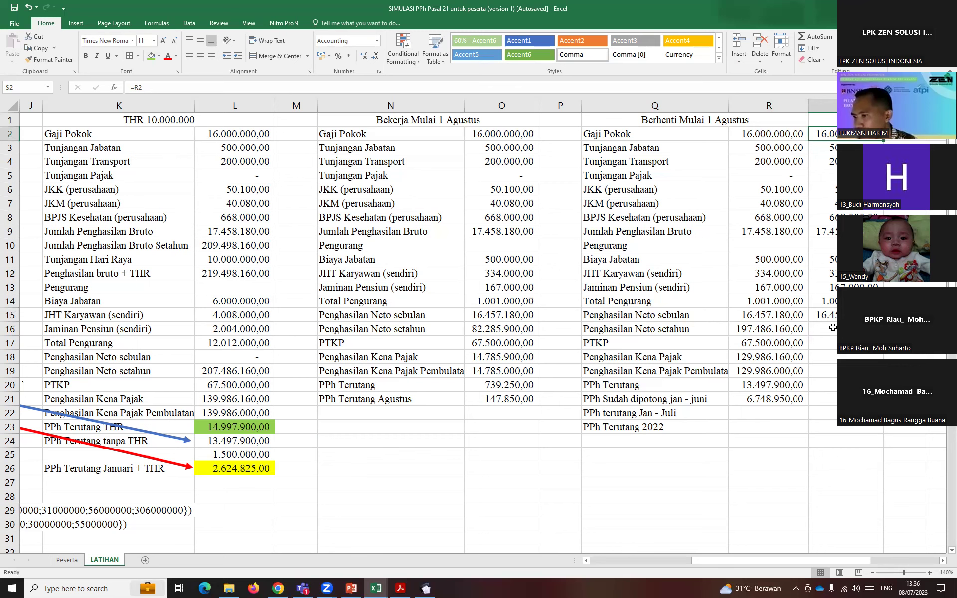
Set yearly net income in S16 to =7*S15 and PTKP in S17 to =R17
left_click(833, 328)
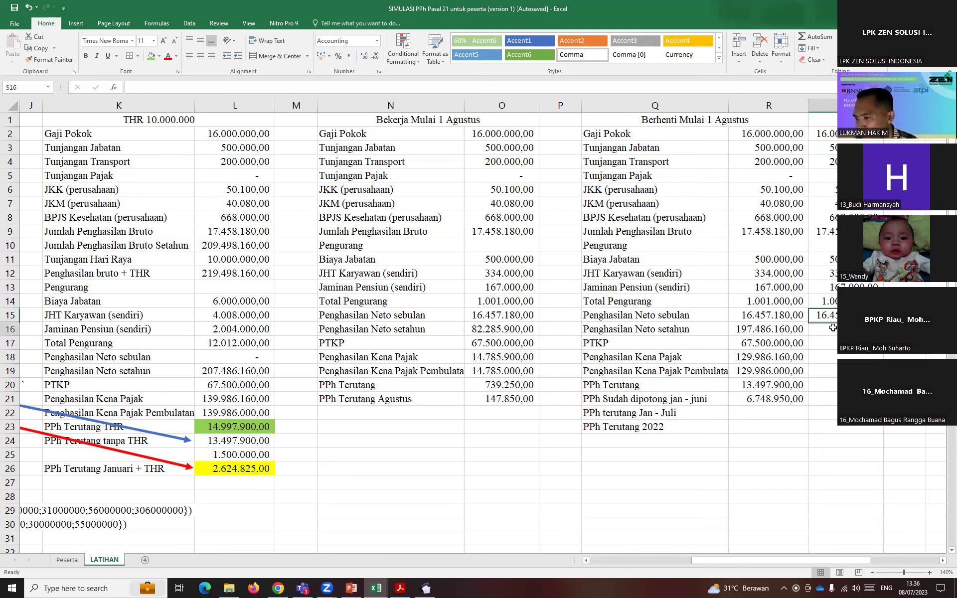
type("=7")
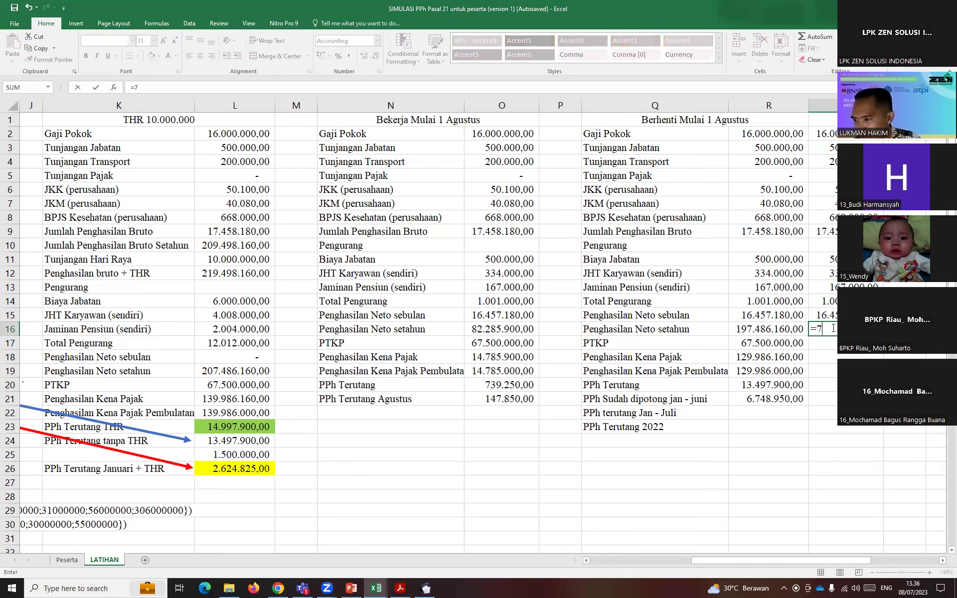
type("*")
left_click(832, 314)
key("Return")
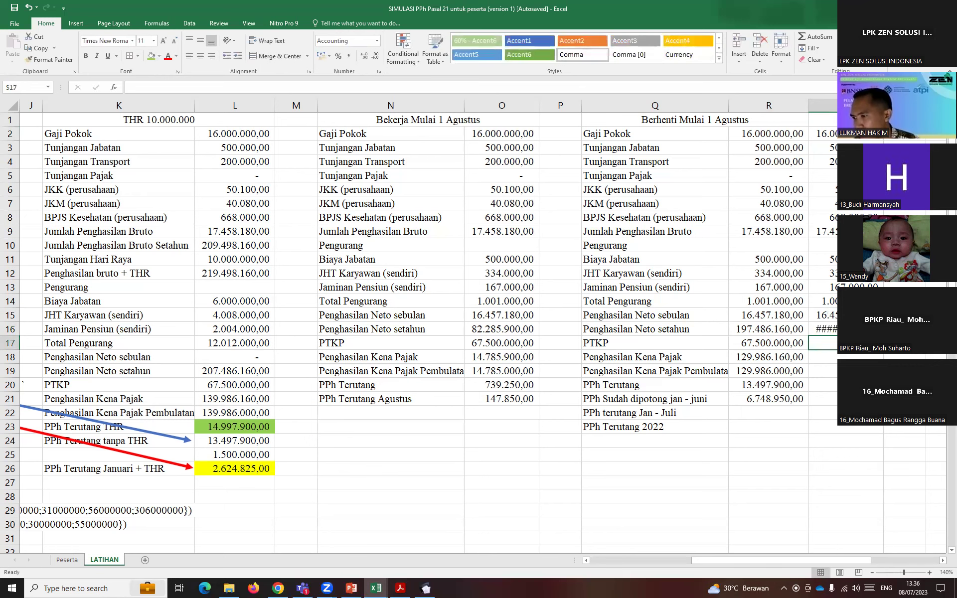
double_click(888, 105)
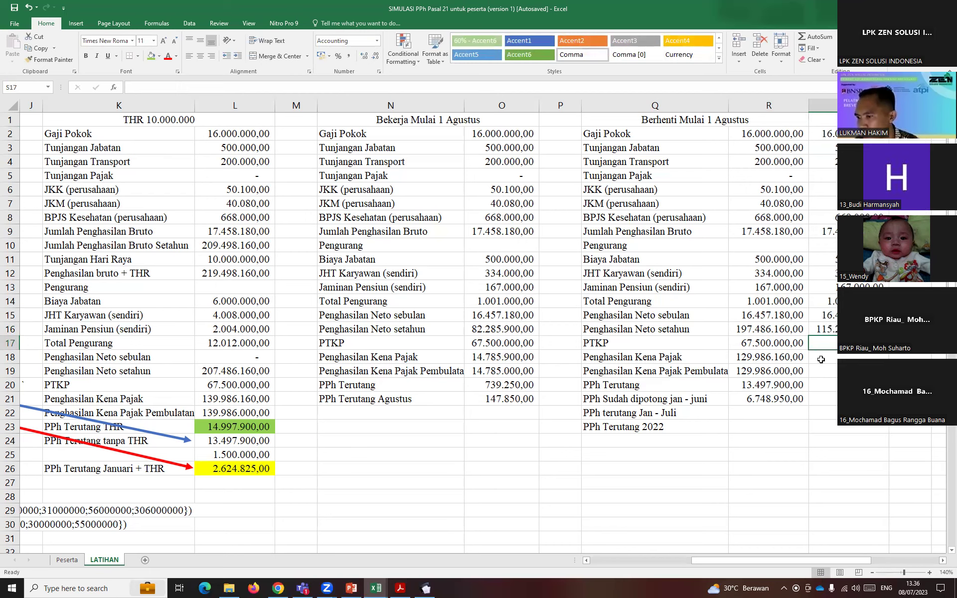
type("=")
left_click(784, 344)
key("Return")
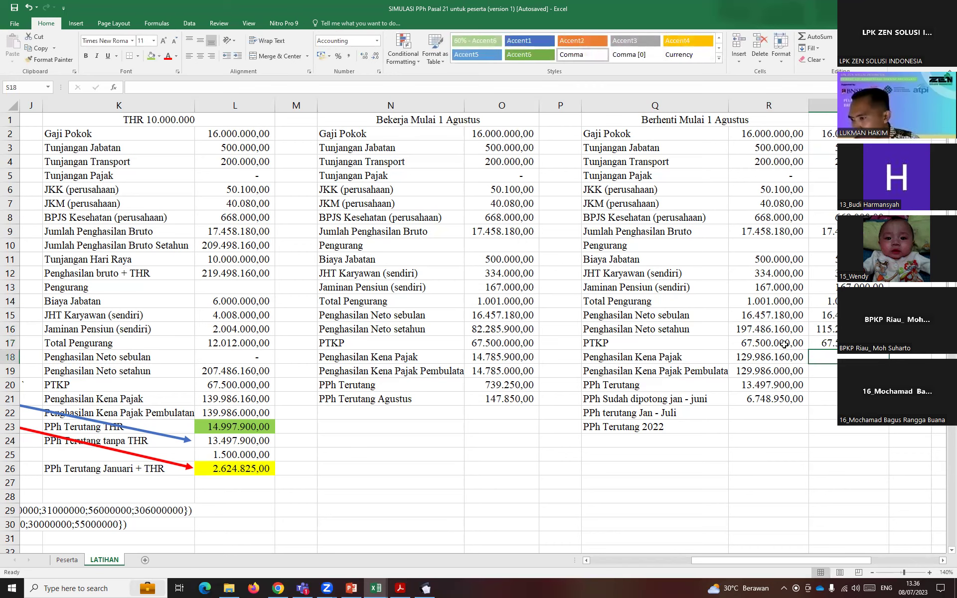
Compute taxable income =S16-S17 in S18 and enter the rounded 47700000 in S19
type("=")
left_click(831, 328)
type("-")
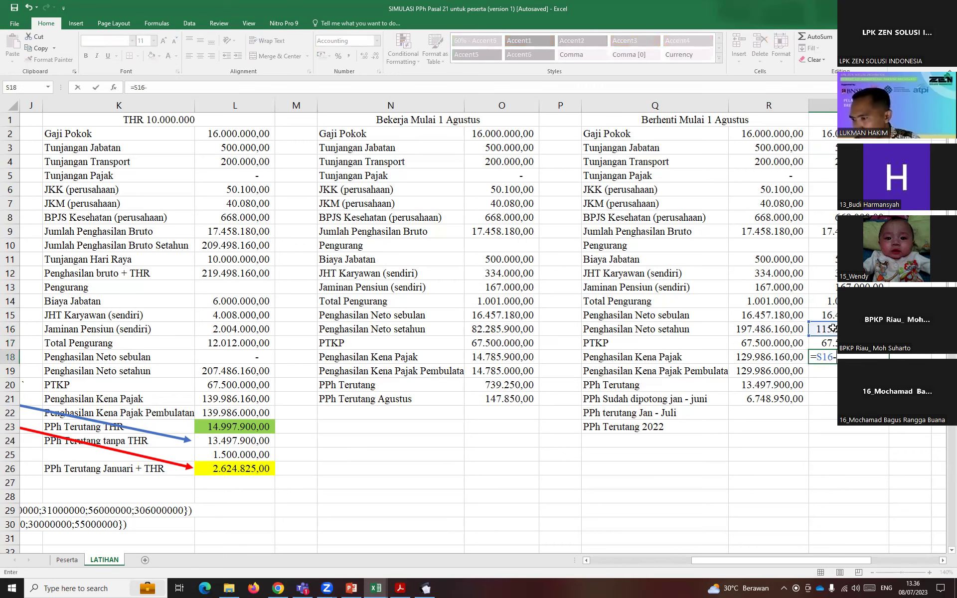
left_click(833, 343)
key("Return")
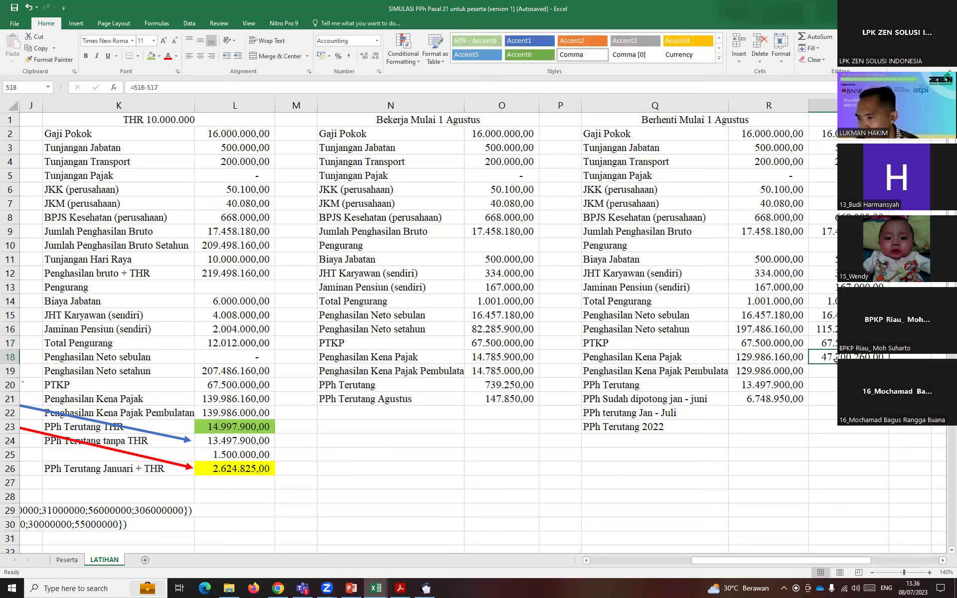
type("47700000")
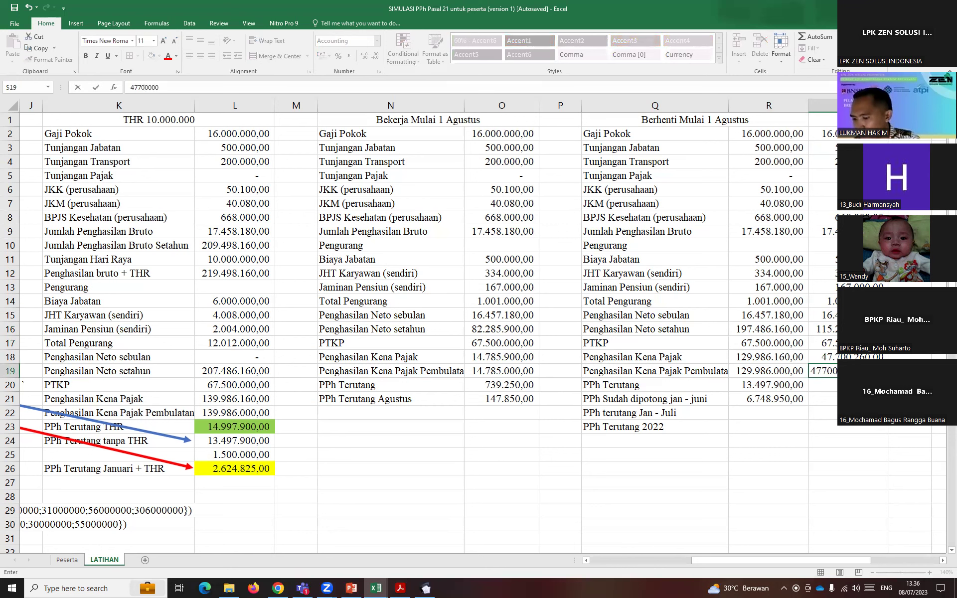
key("Return")
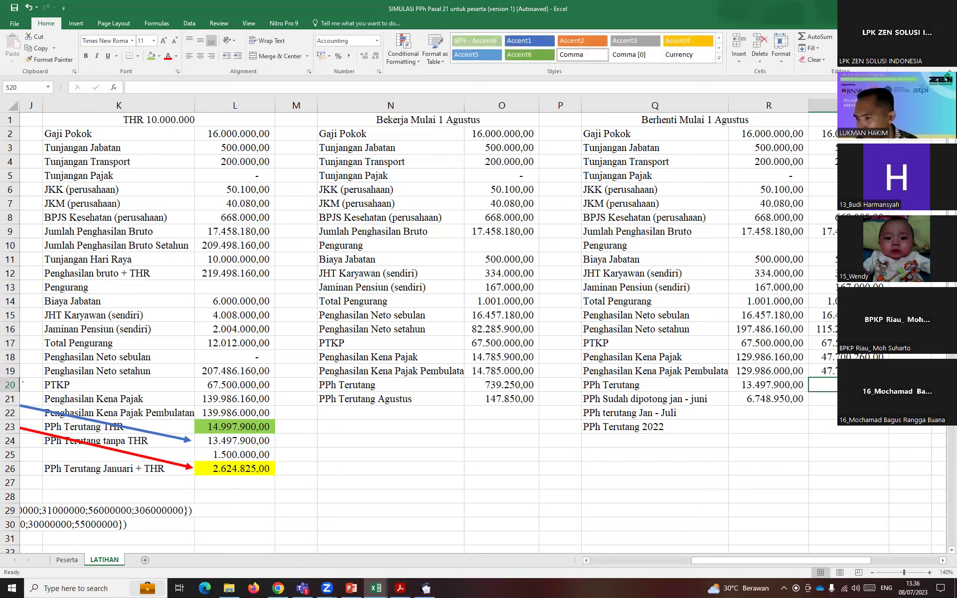
Copy R20's MAX tax formula into S20
left_click(793, 384)
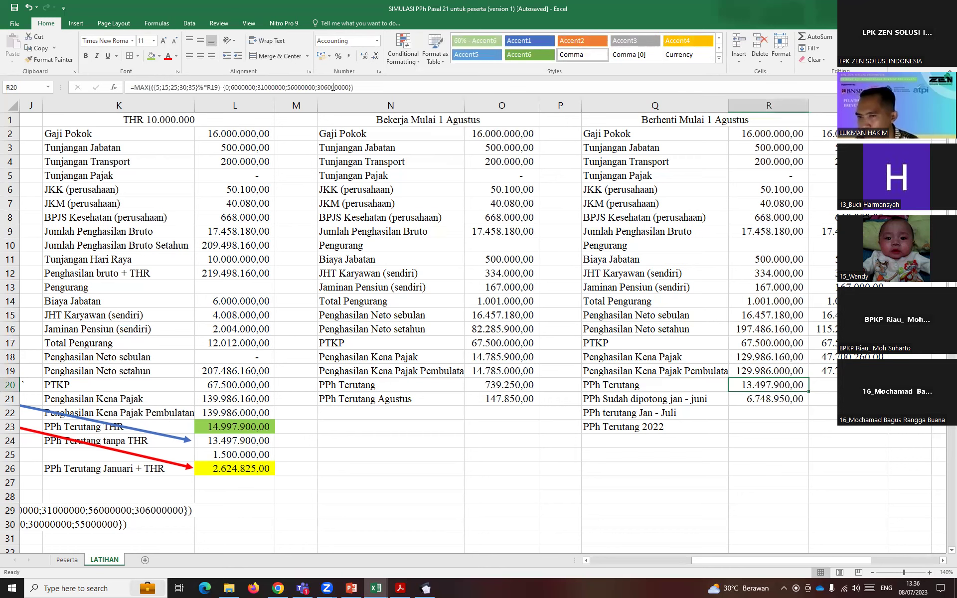
left_click(363, 90)
key("Tab")
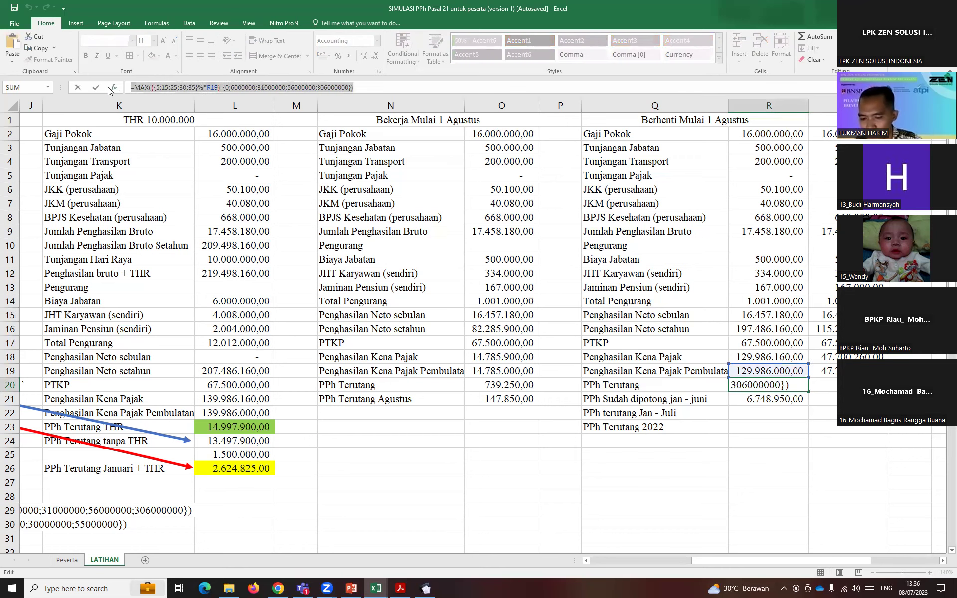
left_click(198, 90)
key("ctrl+v")
key("Return")
Correct S20's tax formula to reference S19 instead of R19
left_click(828, 370)
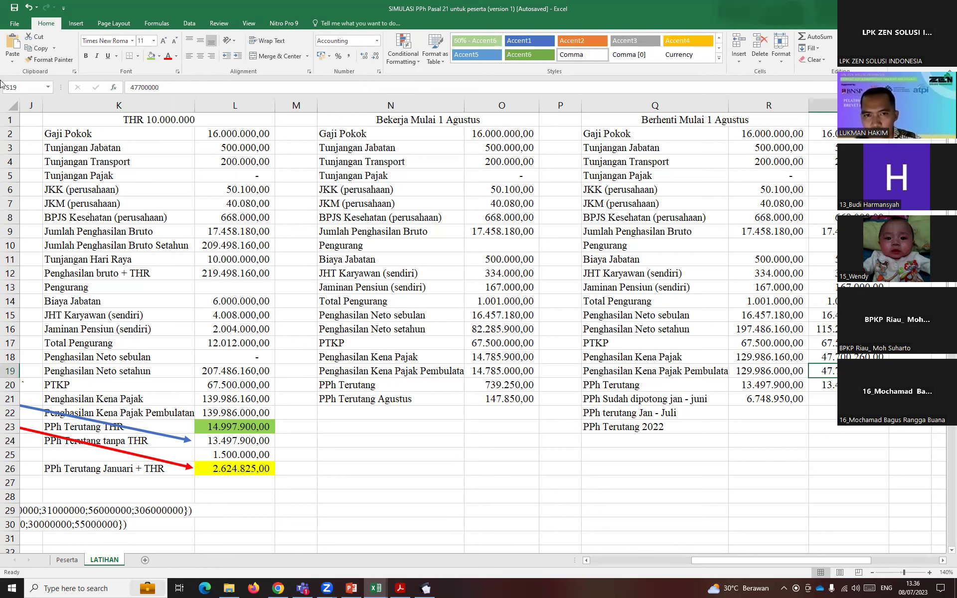
left_click(821, 383)
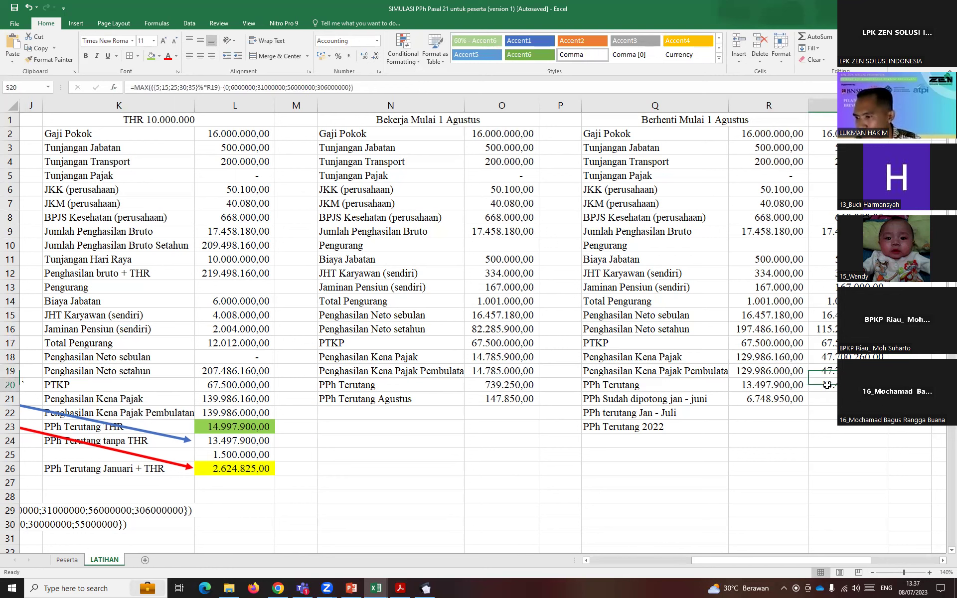
left_click(209, 88)
key("BackSpace")
type("S")
key("Return")
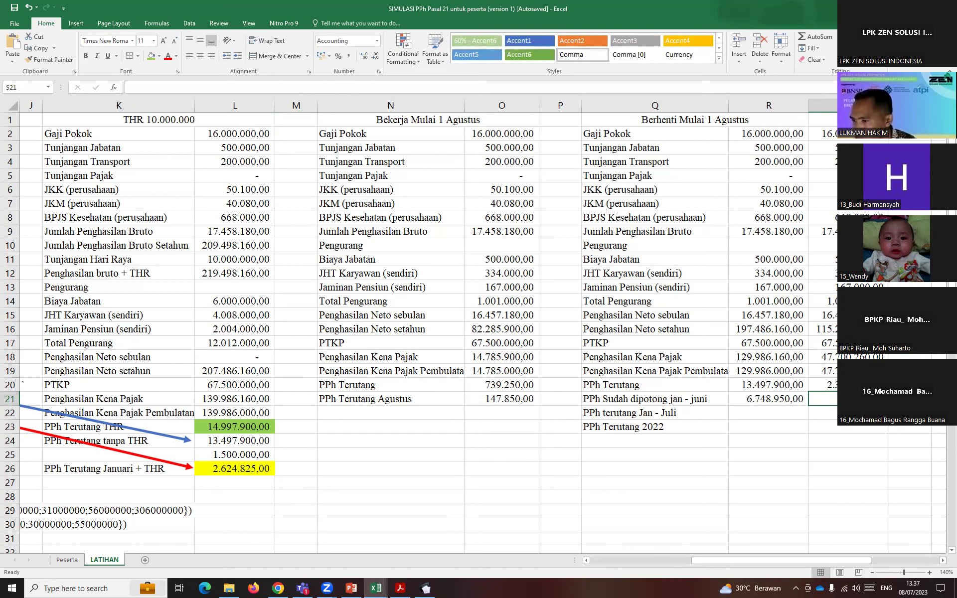
Enter =S20-S21 in S22 for PPh terutang Jan - Juli
left_click(629, 417)
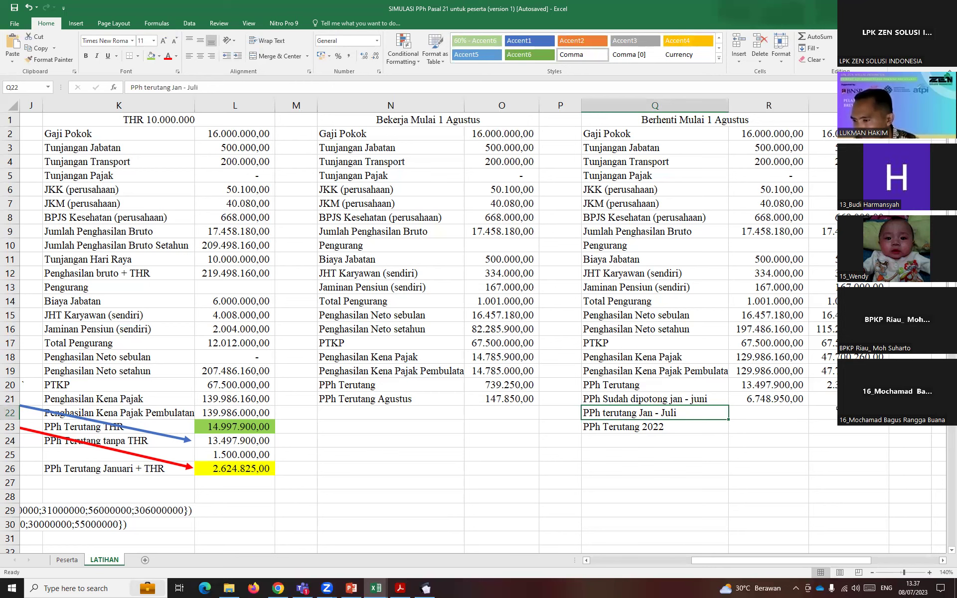
left_click(823, 413)
type("=")
left_click(828, 385)
type("-")
left_click(827, 399)
key("Return")
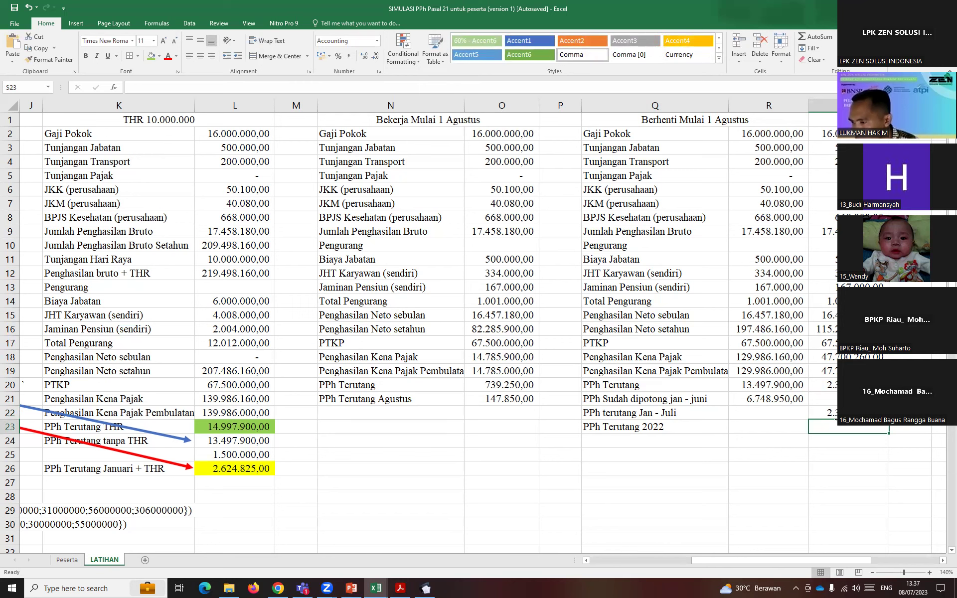
Review the formulas in S22, S16, S15 and the withholding in S21
left_click(836, 413)
left_click(836, 332)
left_click(832, 318)
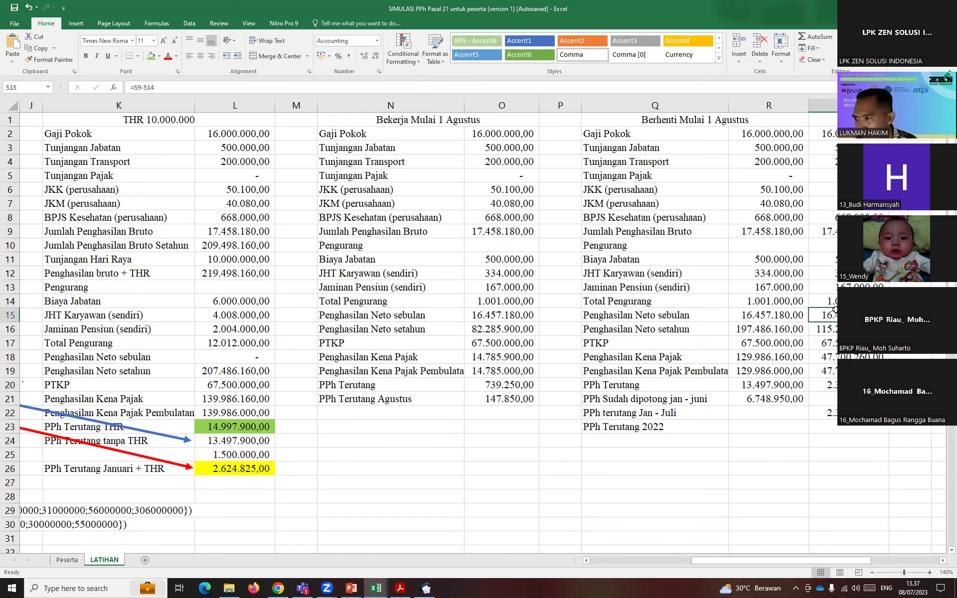
left_click(832, 330)
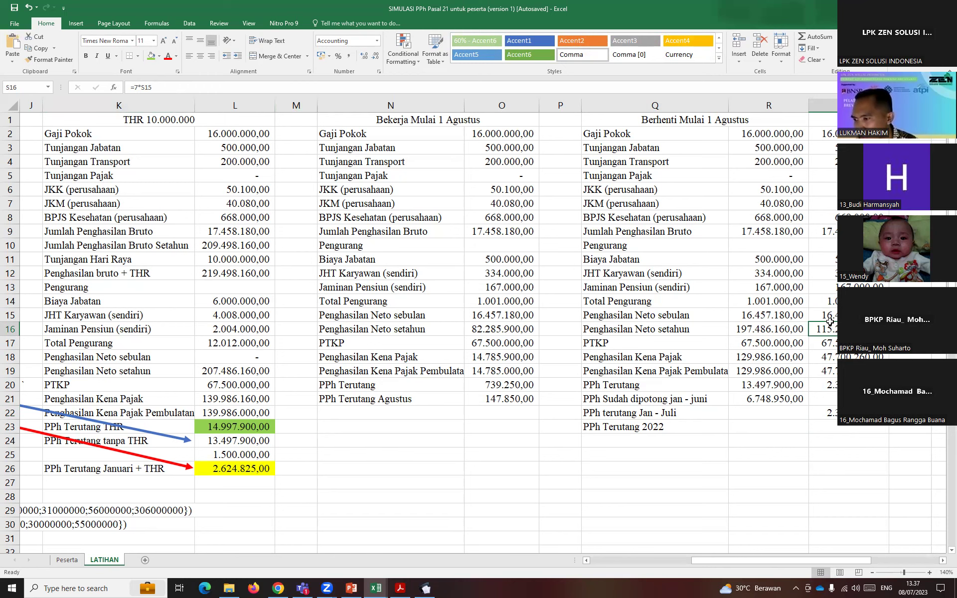
left_click(823, 412)
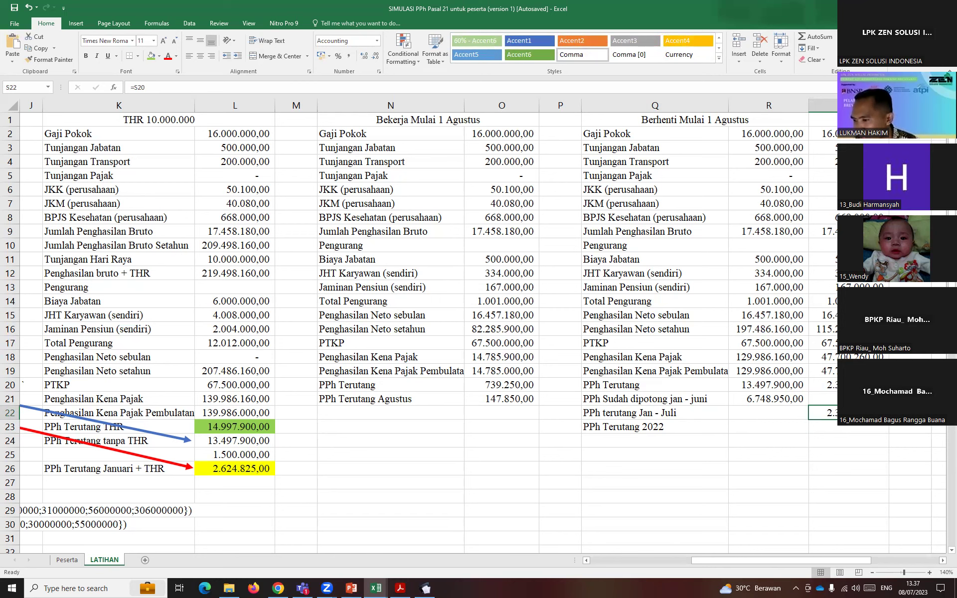
left_click(841, 432)
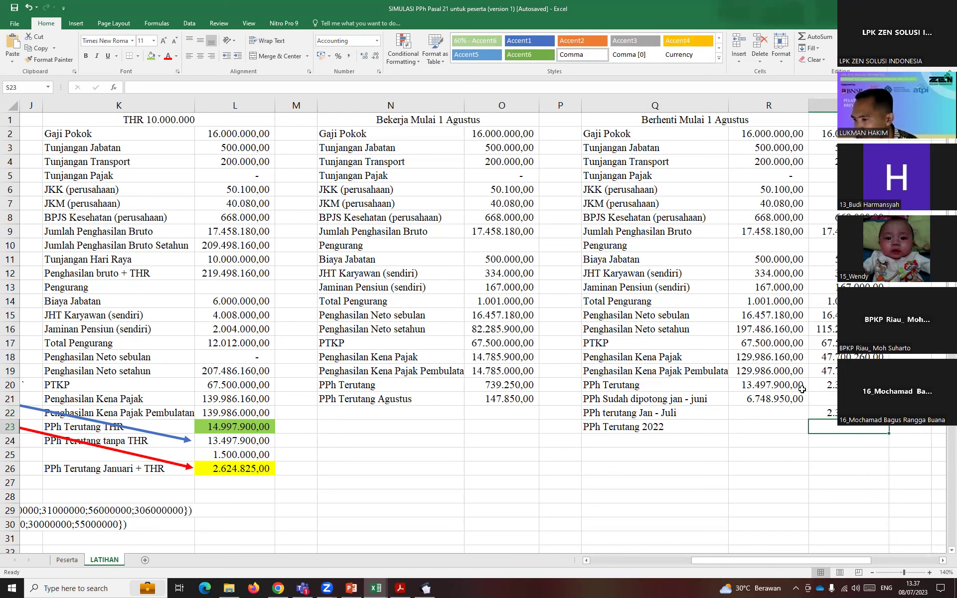
left_click(827, 412)
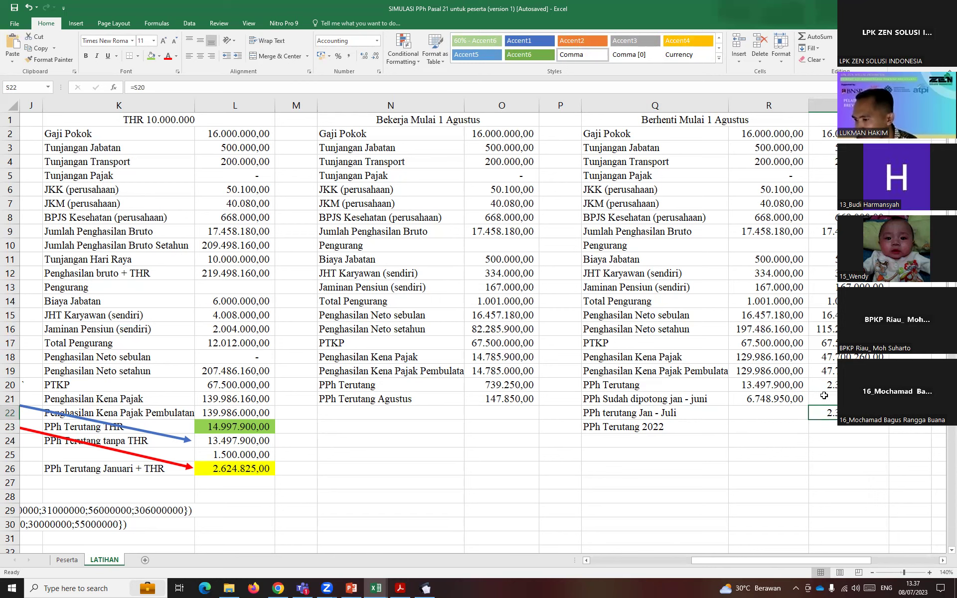
left_click(835, 423)
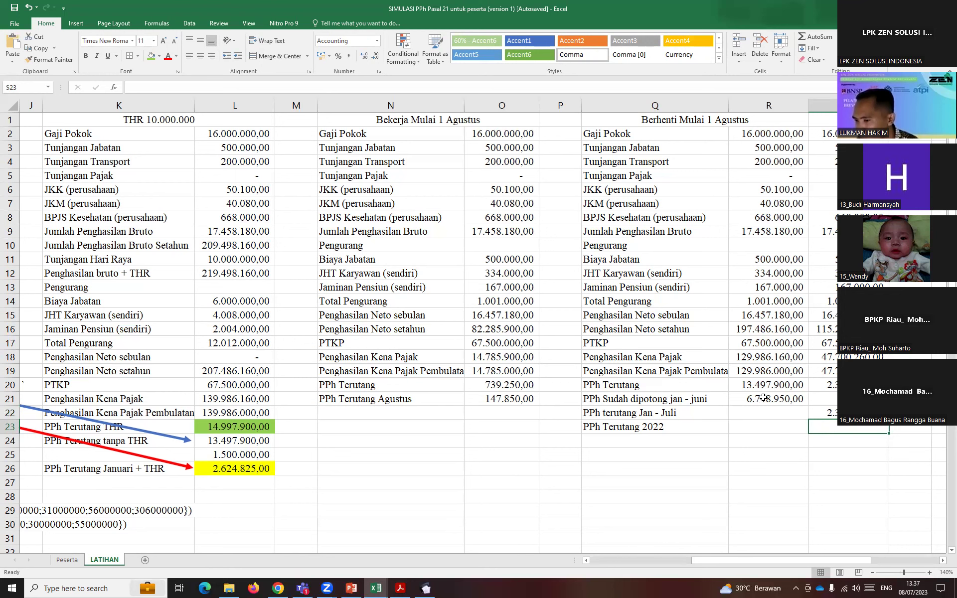
left_click(830, 402)
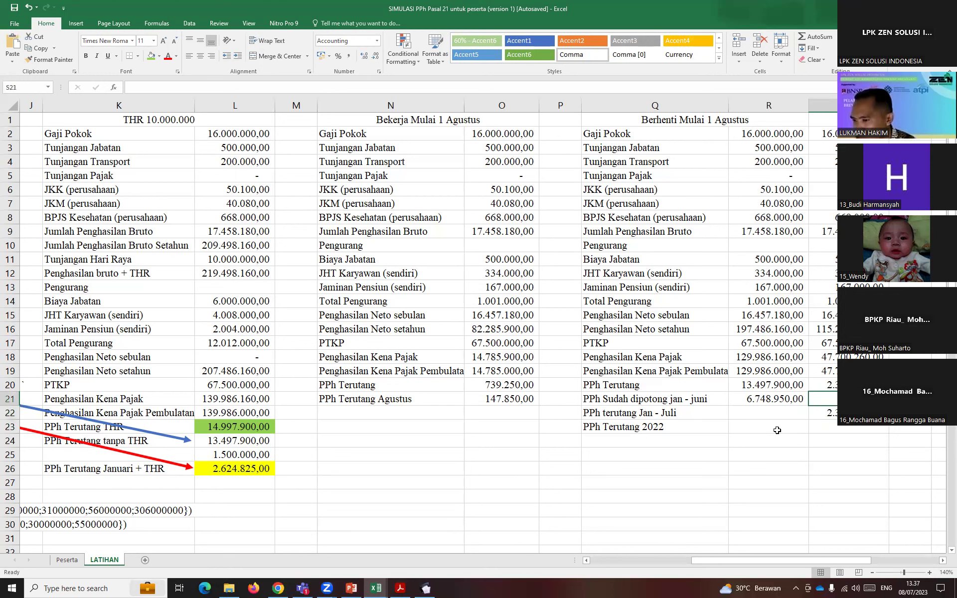
Enter =S22-R21 in S23, giving PPh Terutang 2022 of (4.363.950,00)
left_click(850, 432)
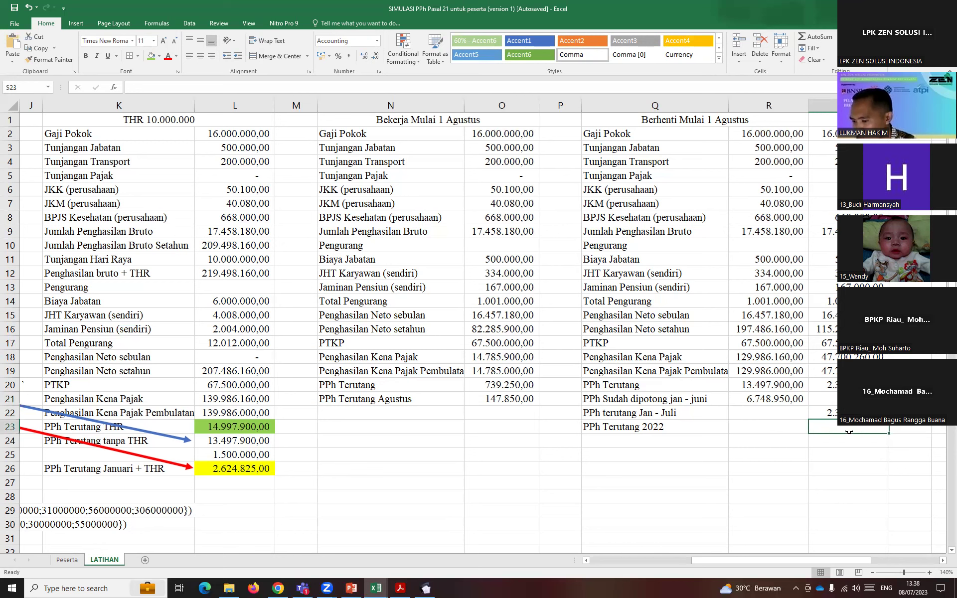
type("=")
left_click(830, 413)
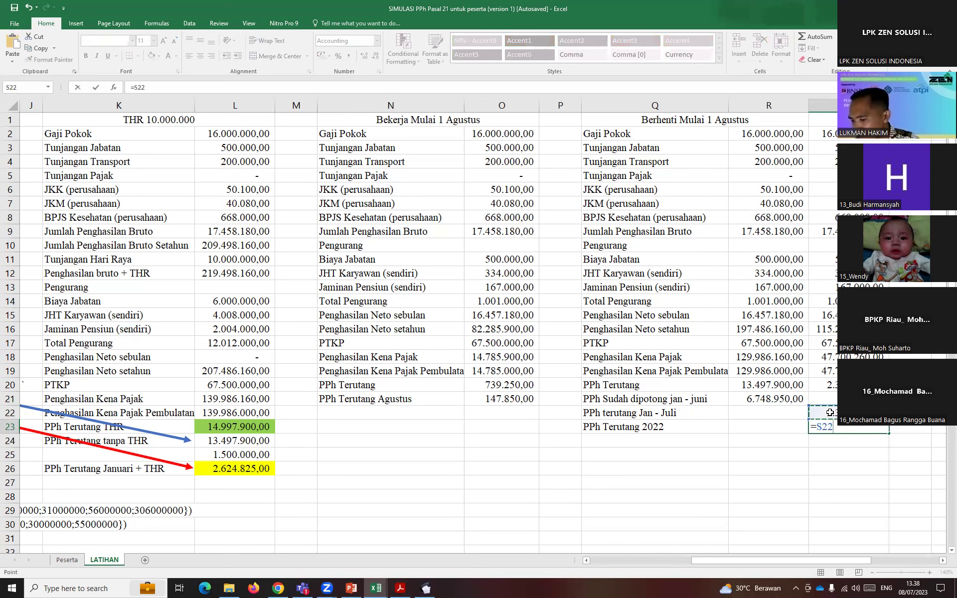
type("-")
left_click(773, 398)
key("Return")
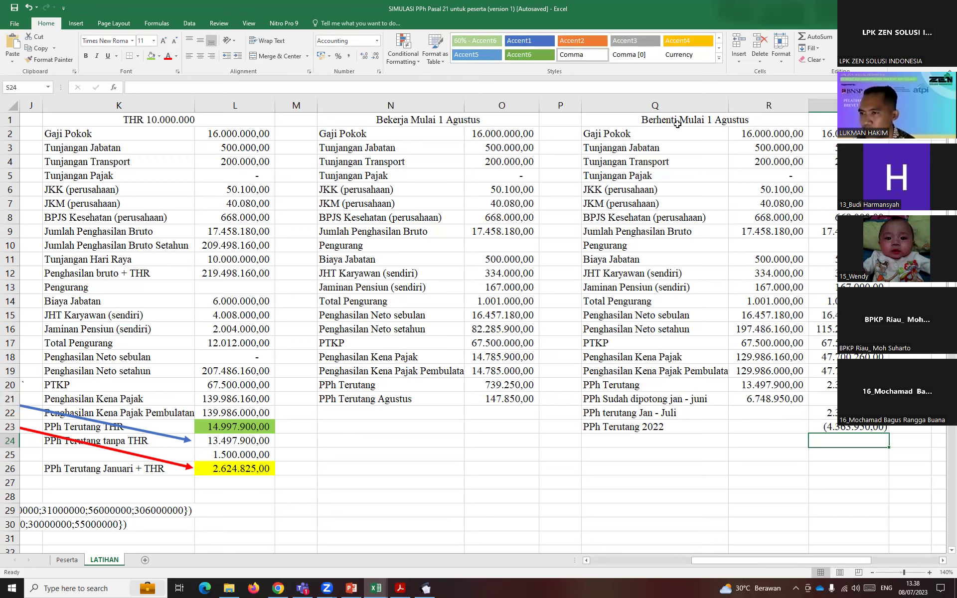
left_click_drag(713, 562, 630, 562)
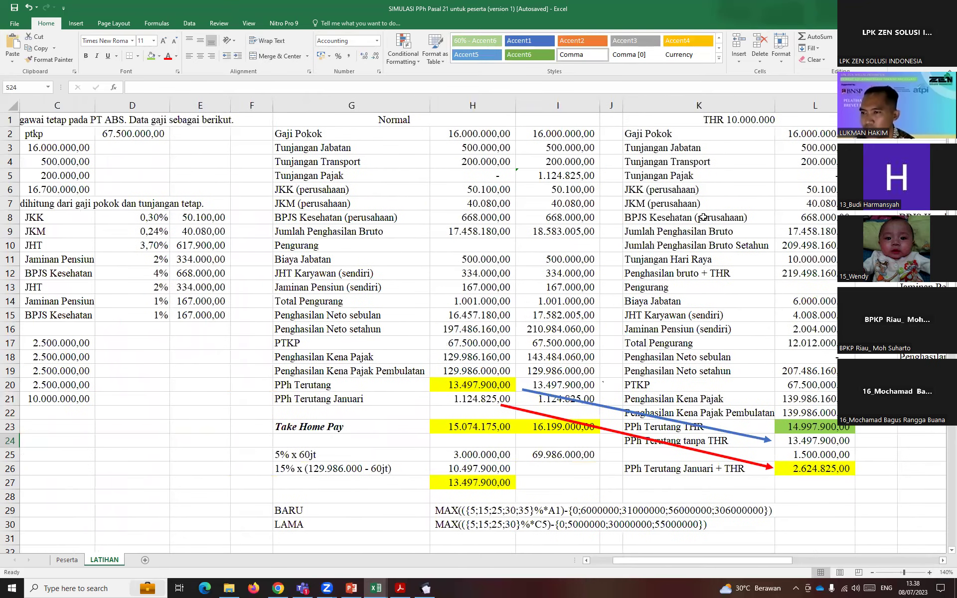
In the Kertas Kerja 1721 workbook, select the employee rows C14:M16 and note the work-month columns
mouse_move(381, 588)
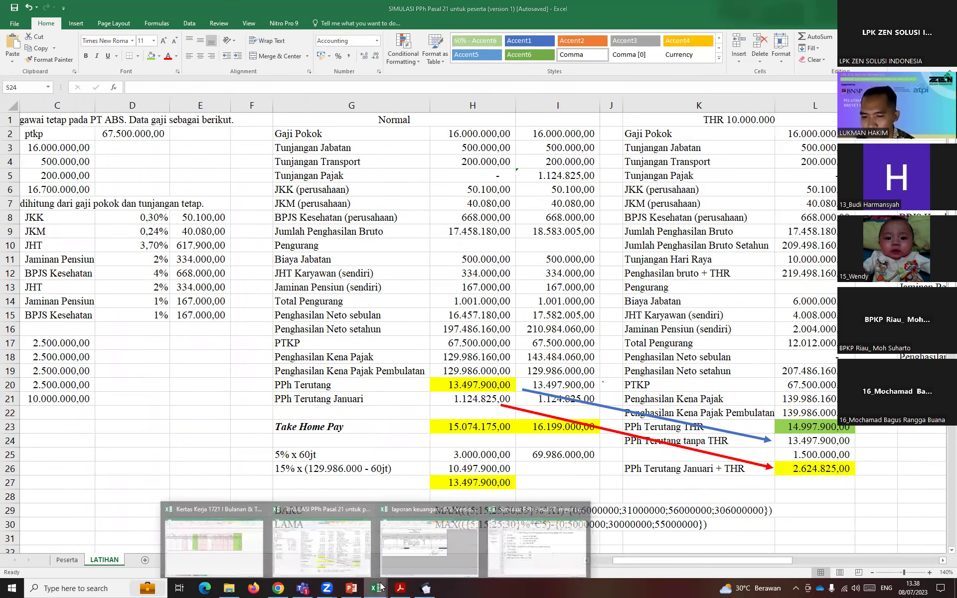
left_click(214, 541)
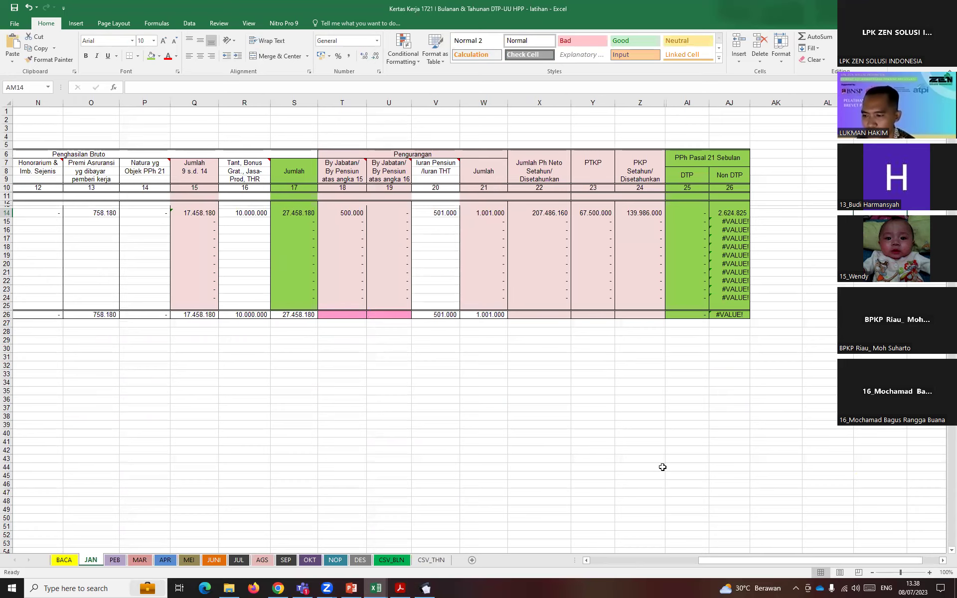
left_click_drag(713, 561, 606, 561)
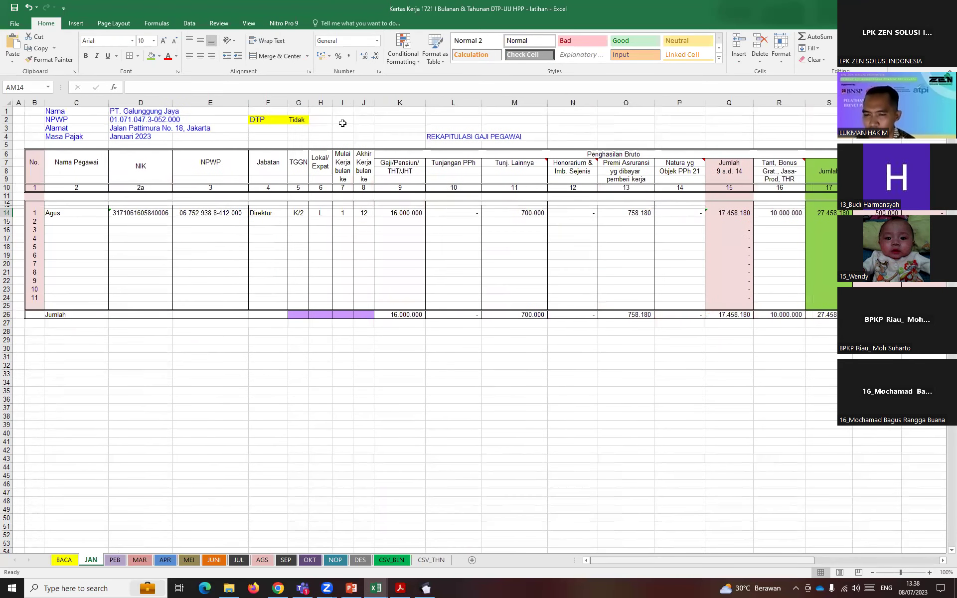
left_click(74, 222)
left_click_drag(75, 213, 679, 278)
left_click(541, 265)
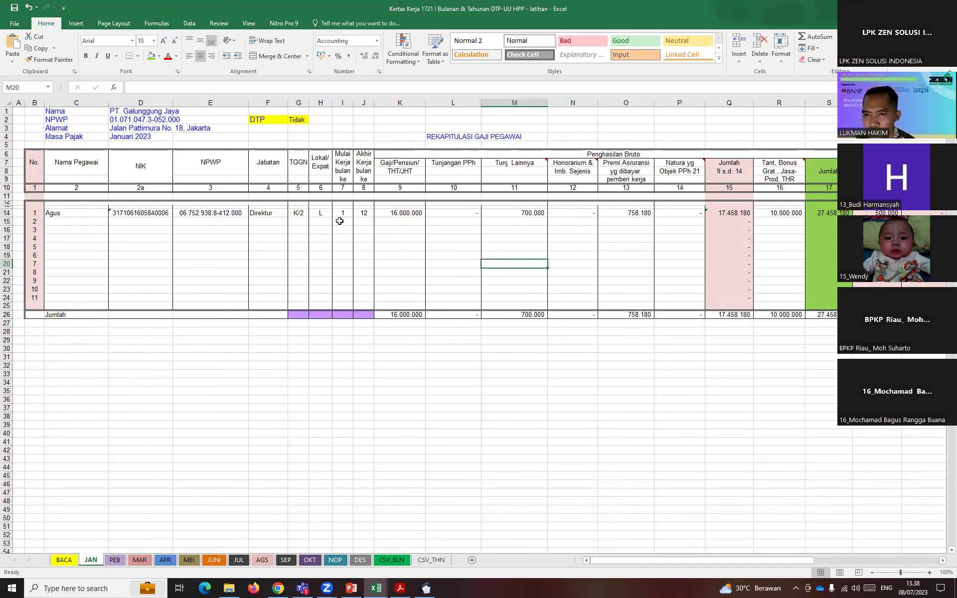
left_click(361, 222)
left_click(342, 233)
left_click(359, 240)
left_click(336, 248)
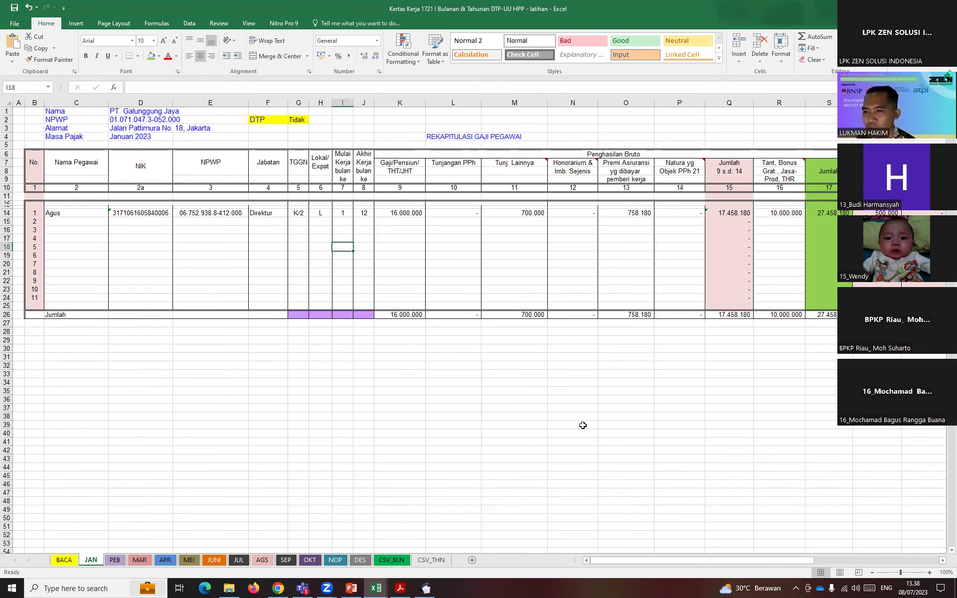
left_click_drag(637, 560, 762, 560)
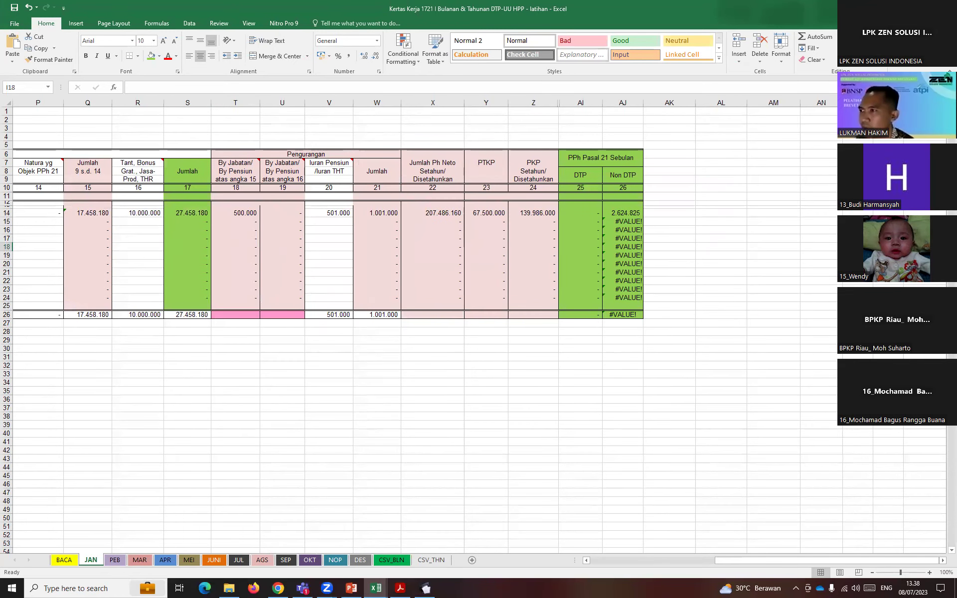
Return to the PPh 21 simulation past column S, then switch to PER 16 2016.pdf
key("alt+Tab")
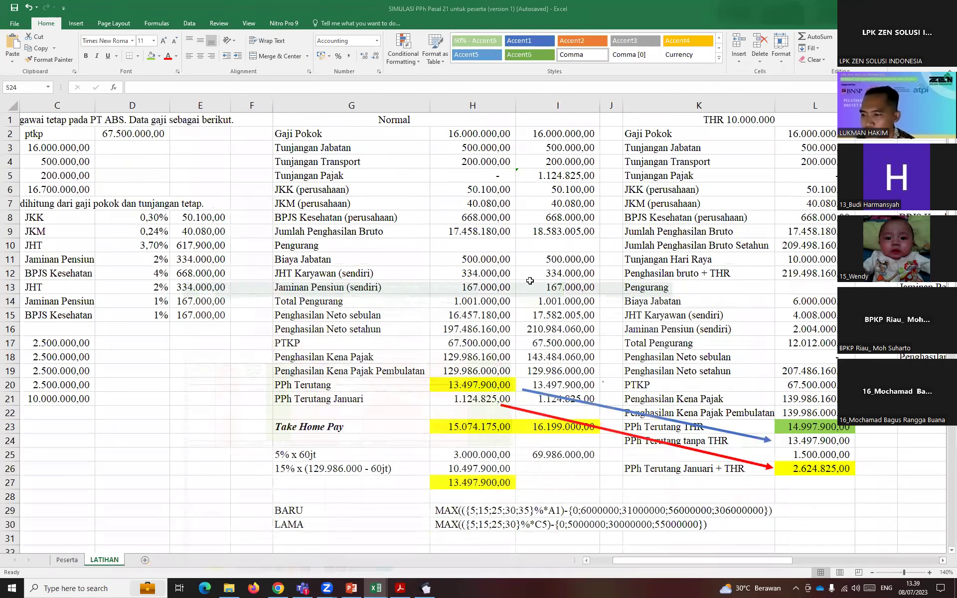
key("Right")
key("Right")
key("Right")
key("Right")
key("Right")
key("Right")
key("Right")
key("Right")
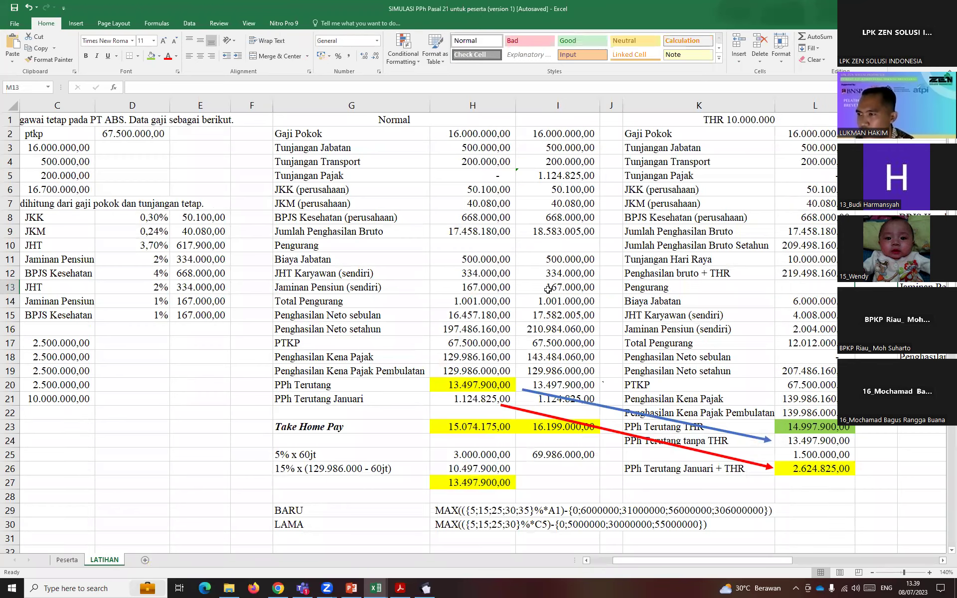
key("Right")
key("Right")
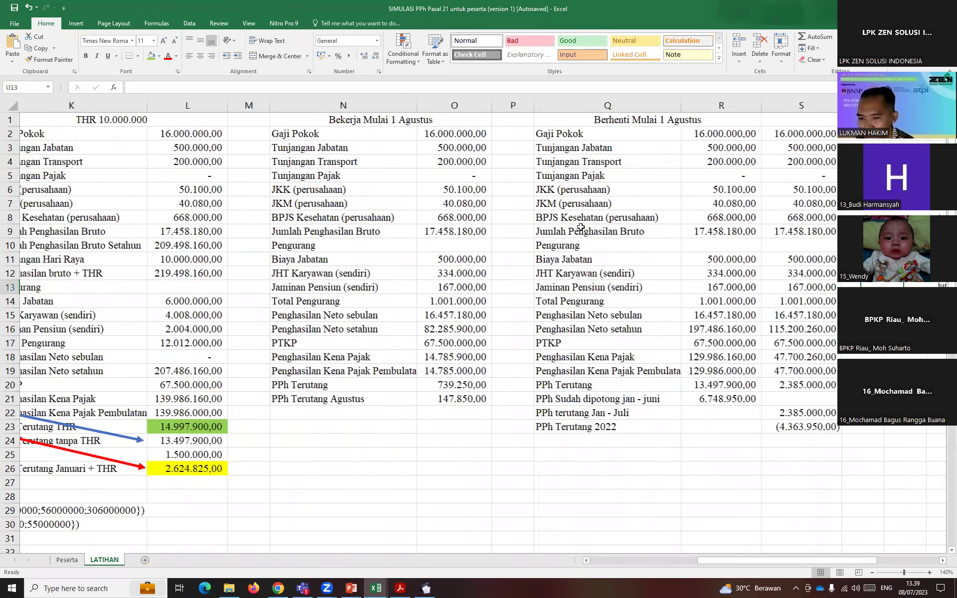
key("alt+Tab")
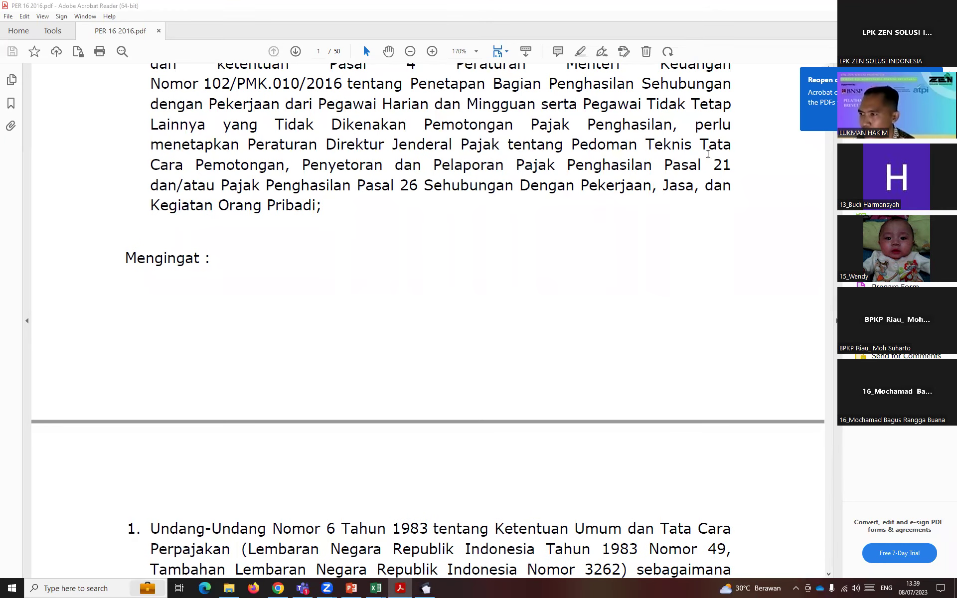
Scroll the regulation to page 28, example I.2.2 on weekly-wage PPh Pasal 21
scroll(833, 189, "down", 10)
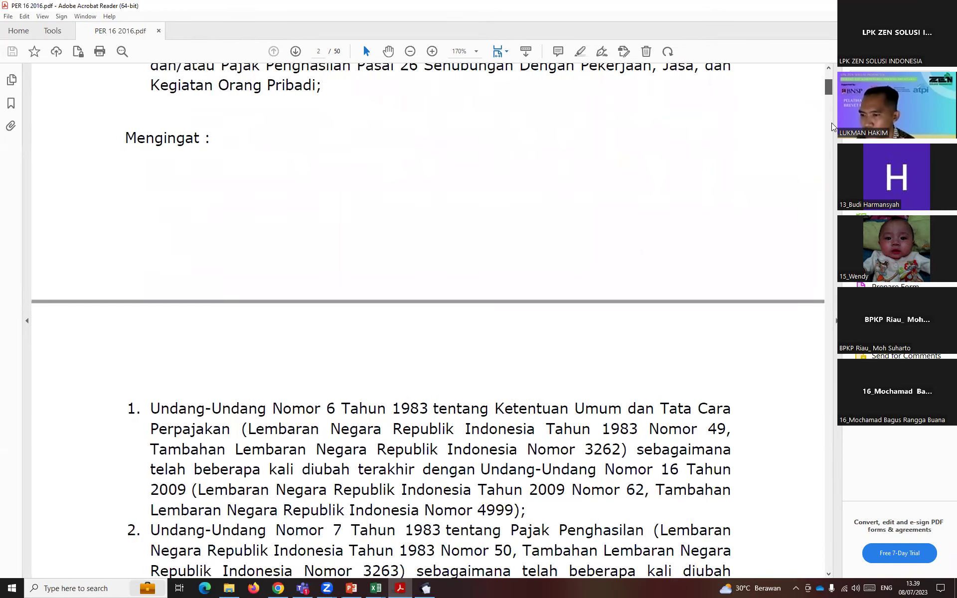
scroll(833, 190, "down", 20)
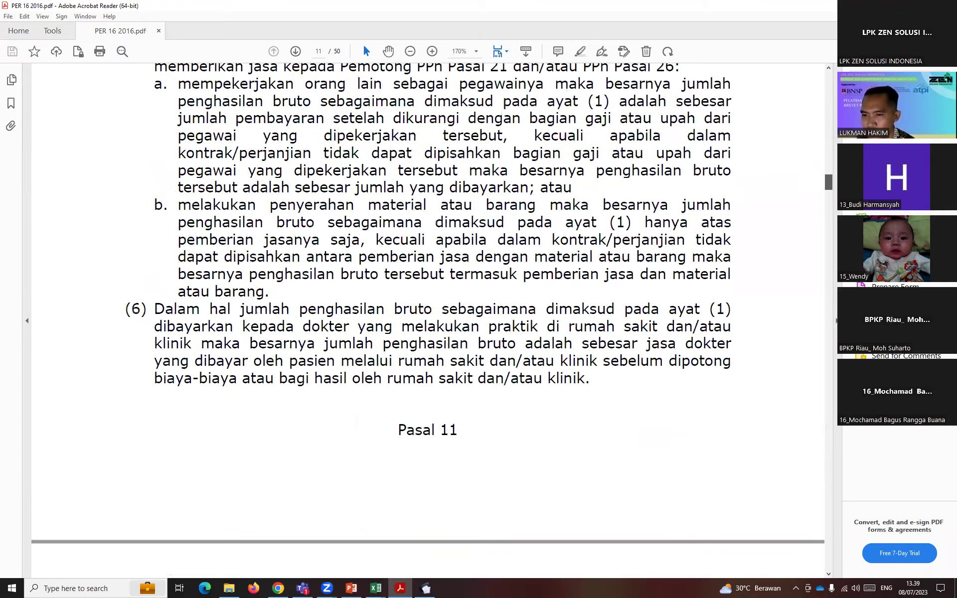
scroll(635, 298, "down", 20)
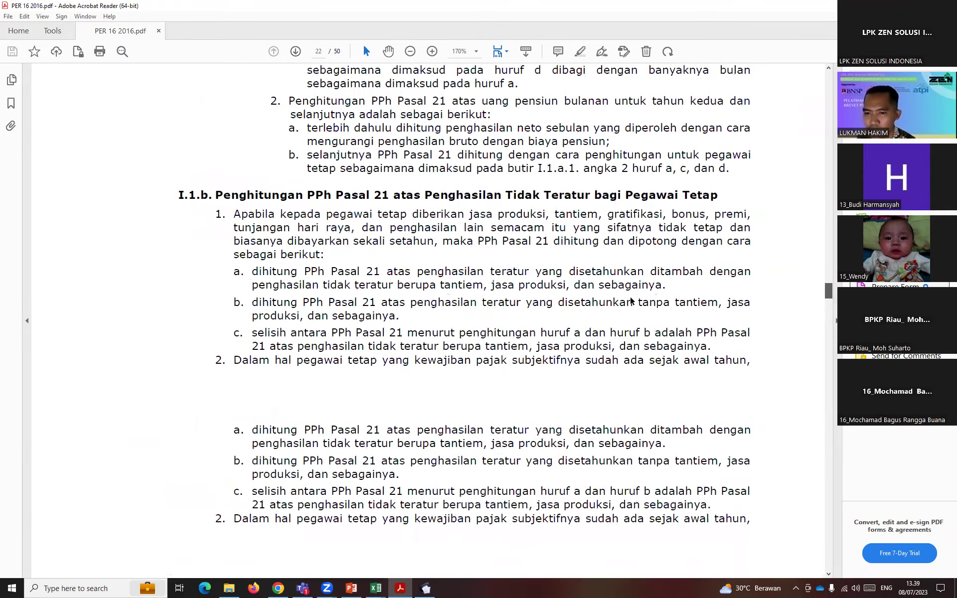
scroll(630, 296, "down", 20)
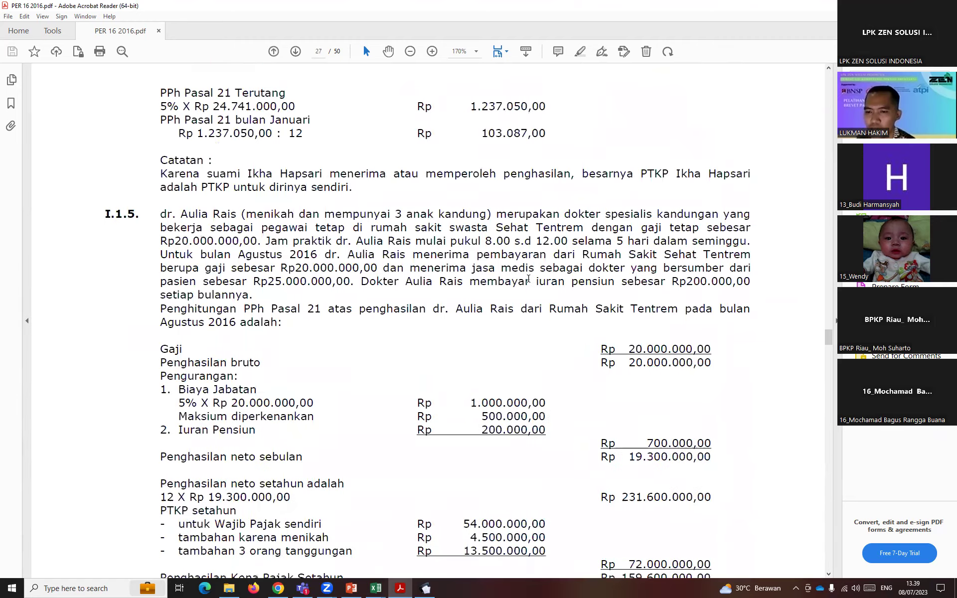
scroll(313, 201, "down", 15)
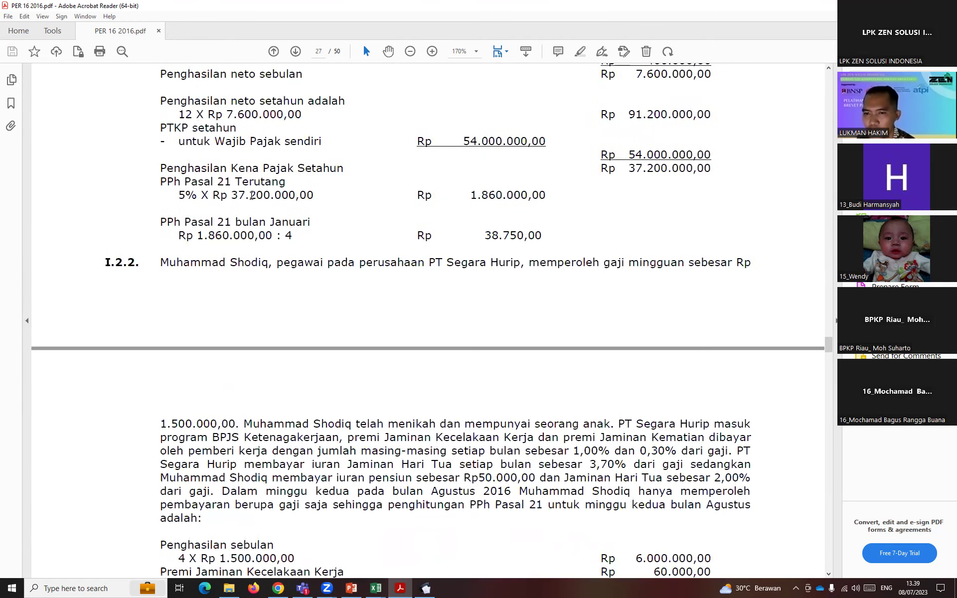
scroll(252, 201, "down", 6)
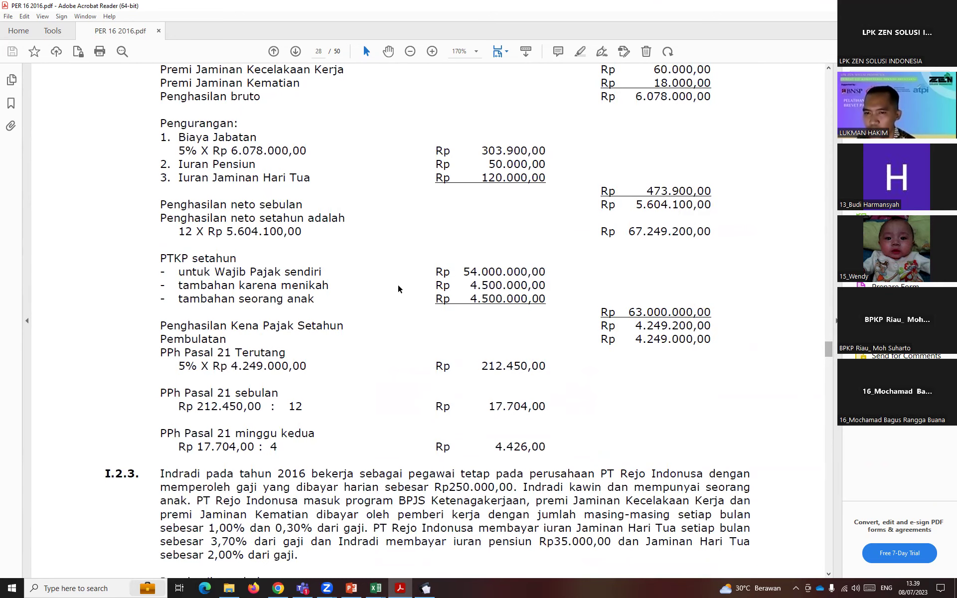
scroll(398, 284, "up", 1)
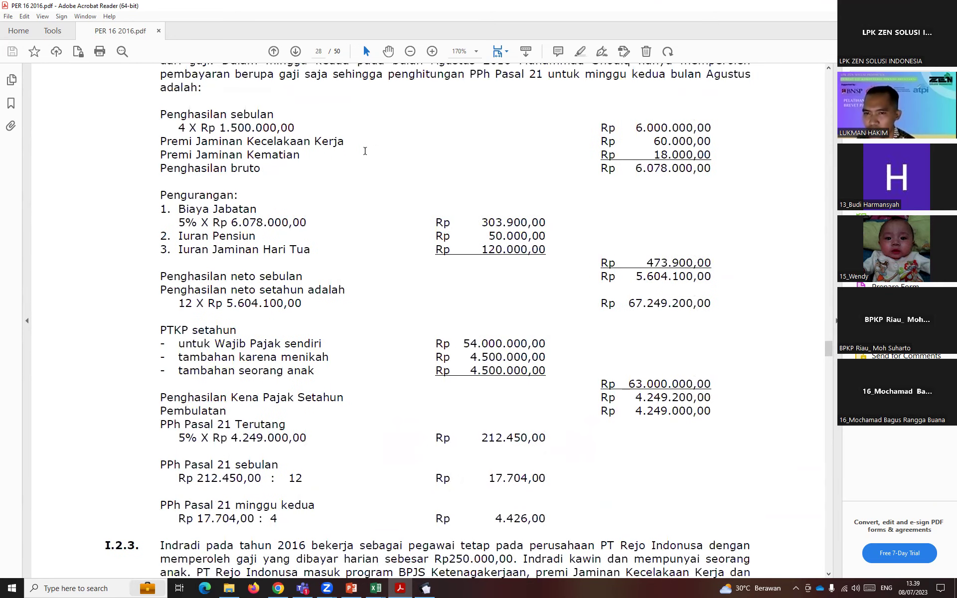
scroll(226, 172, "up", 5)
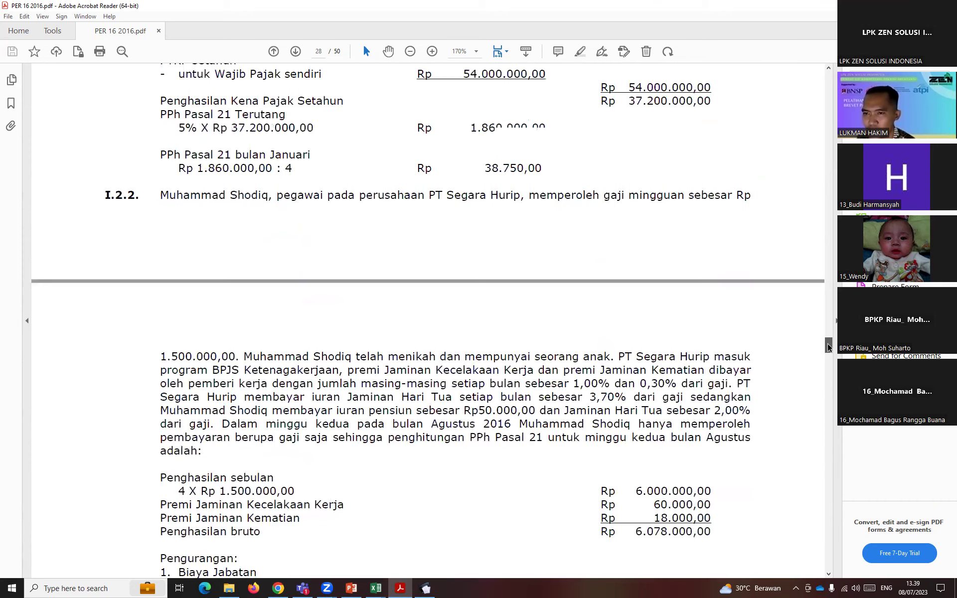
scroll(328, 227, "down", 3)
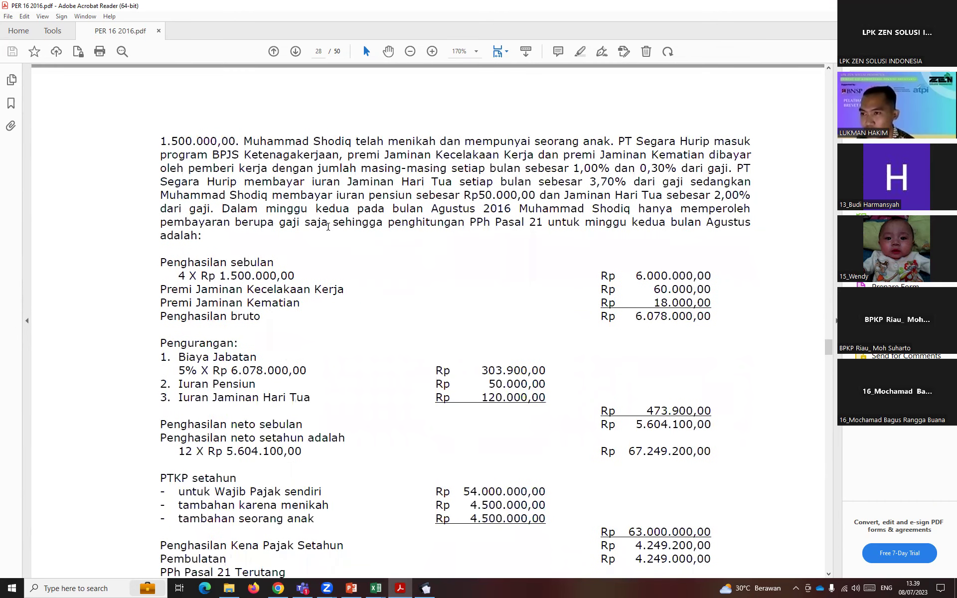
scroll(252, 308, "down", 1)
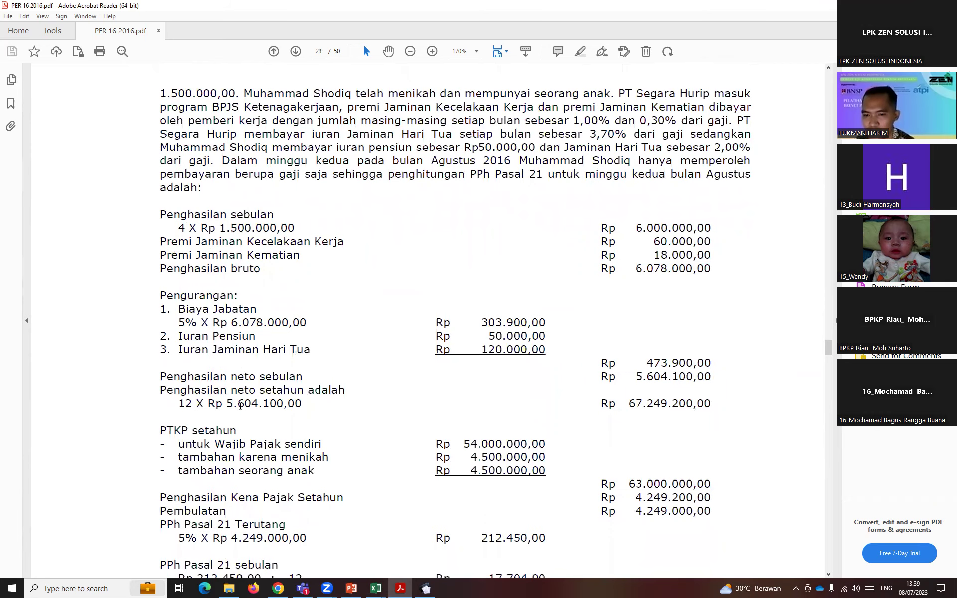
left_click(376, 588)
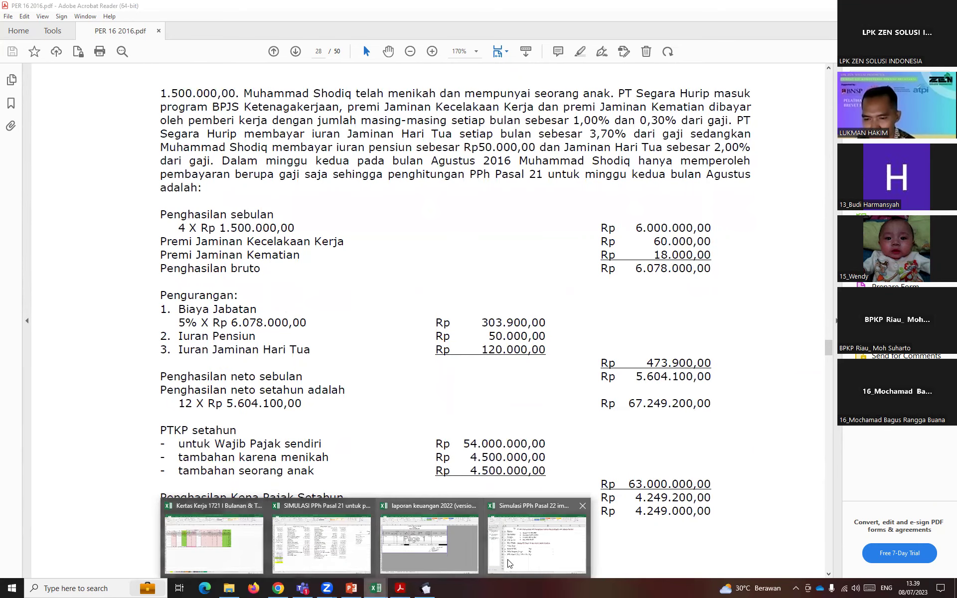
Bring up the MATERI POTPUT deck, dismiss Document Recovery, and go to slide 25
left_click(351, 588)
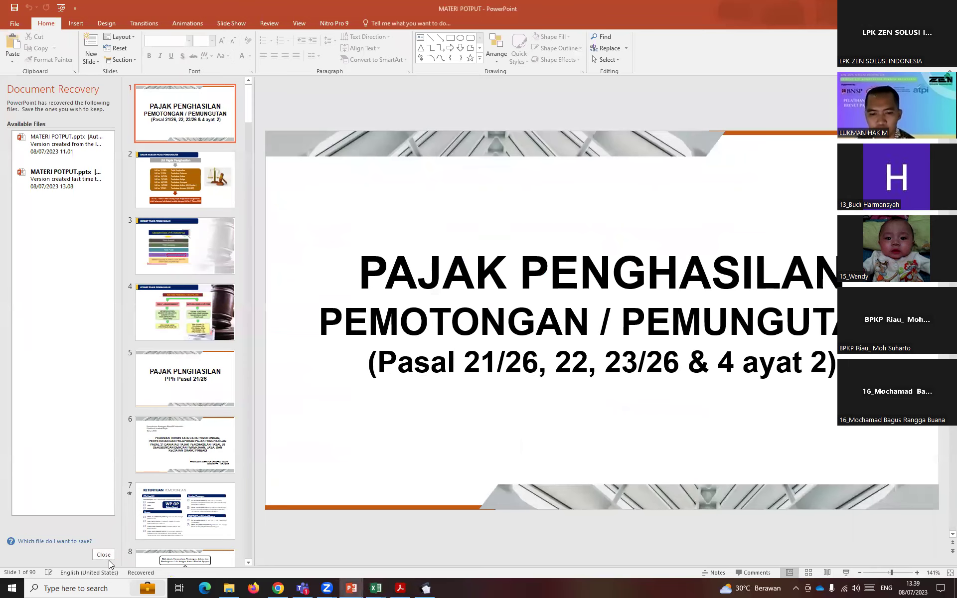
left_click(104, 555)
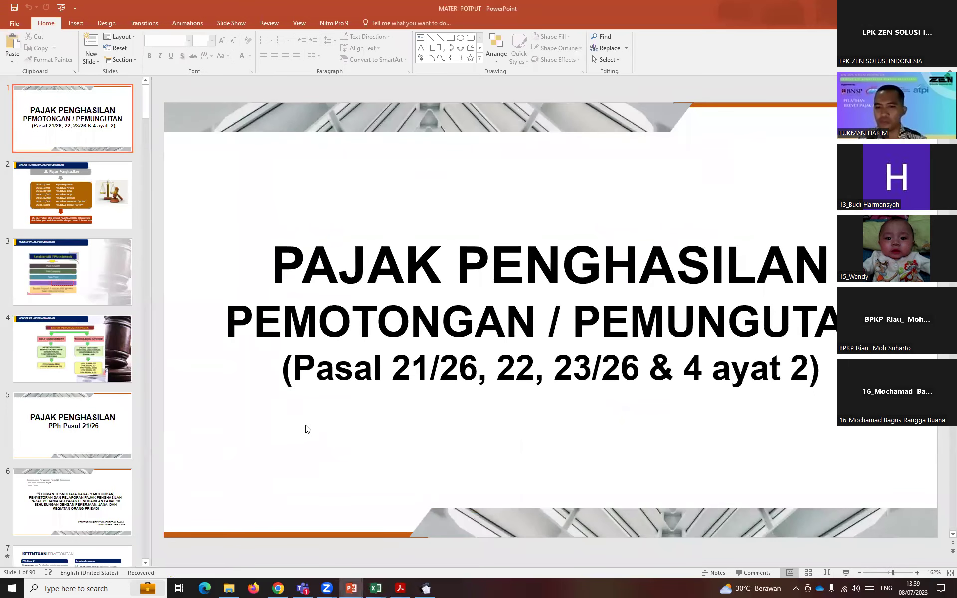
scroll(67, 287, "down", 5)
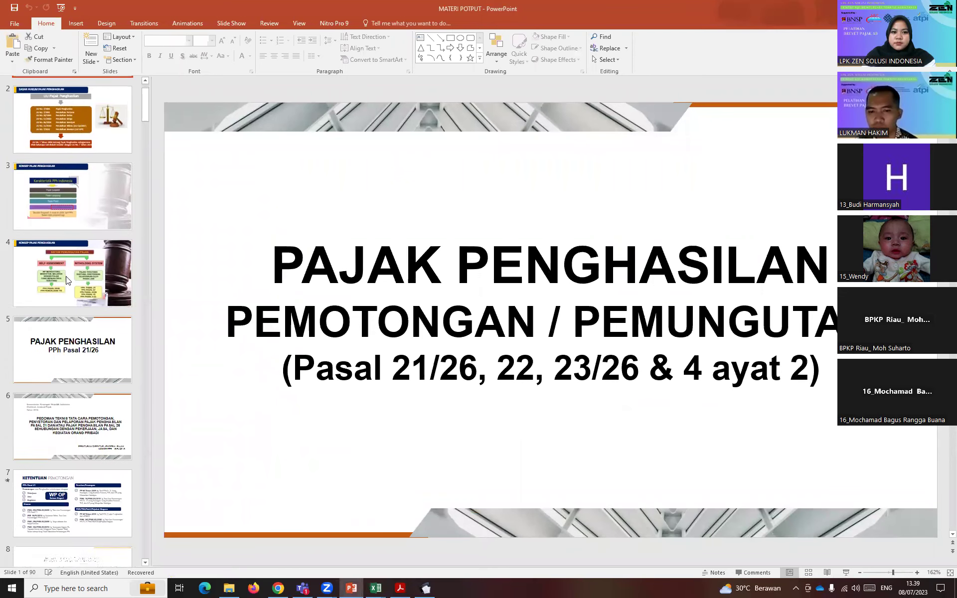
scroll(65, 283, "down", 20)
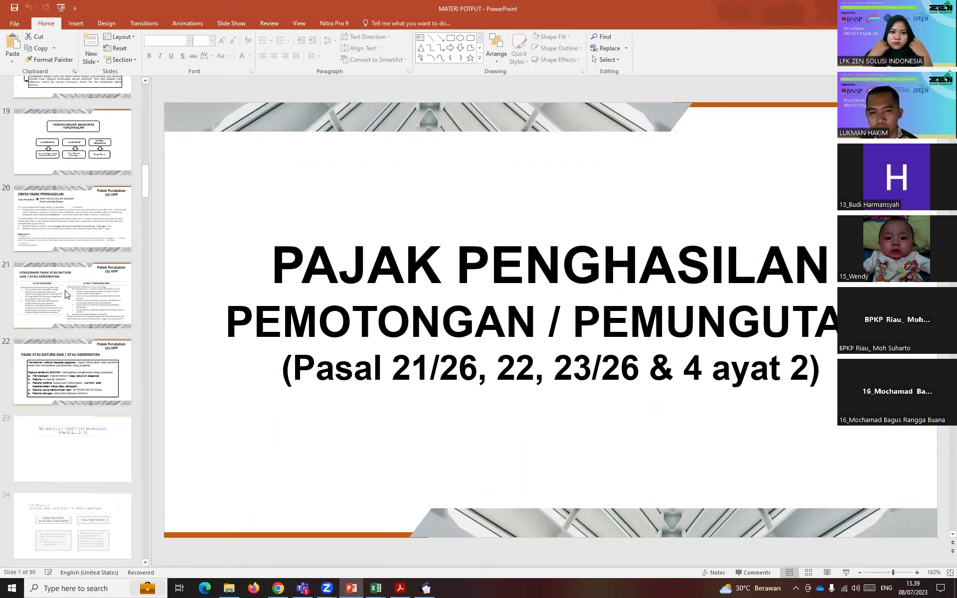
left_click(81, 349)
Move through slides 28, 29 and 34 to slide 35 on PPh 21 for casual workers
scroll(85, 359, "down", 3)
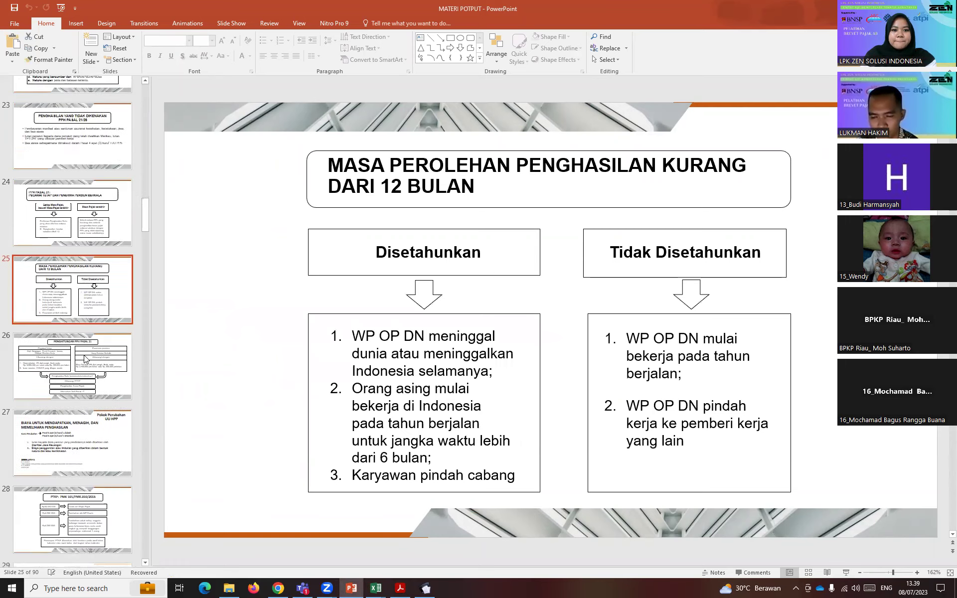
scroll(85, 359, "down", 2)
left_click(84, 360)
left_click(82, 439)
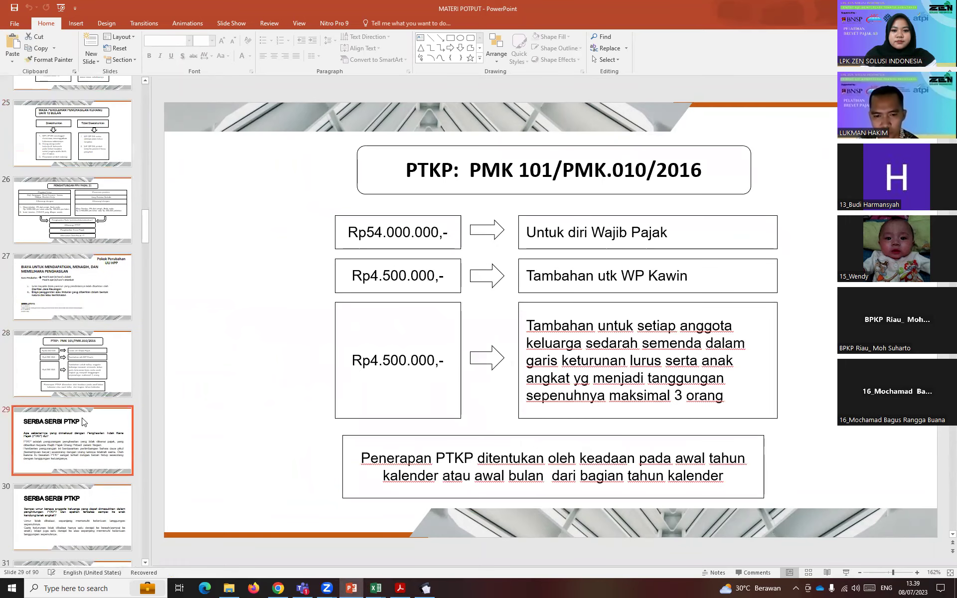
scroll(82, 422, "down", 1)
scroll(81, 439, "down", 5)
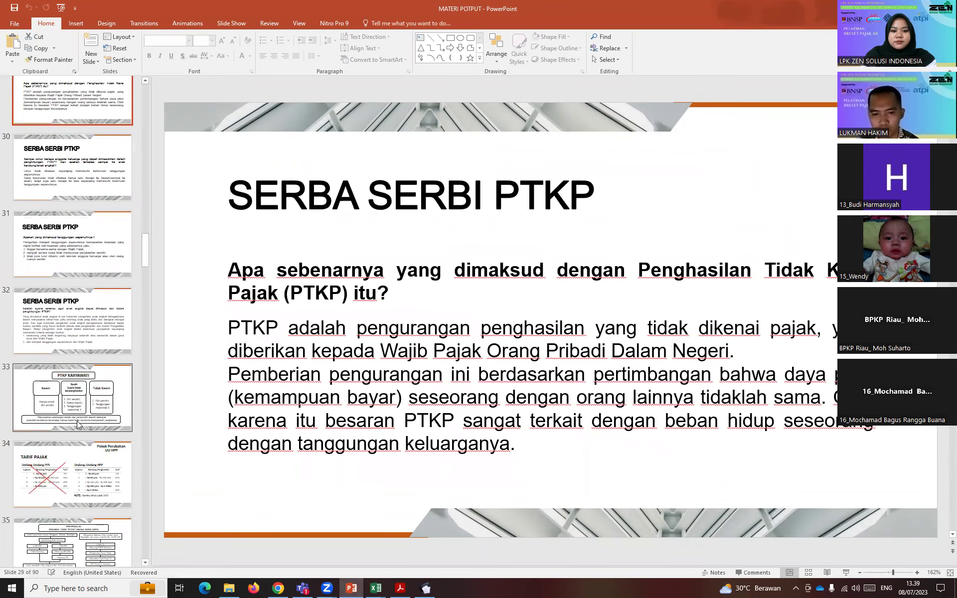
left_click(77, 463)
scroll(77, 464, "down", 3)
left_click(77, 439)
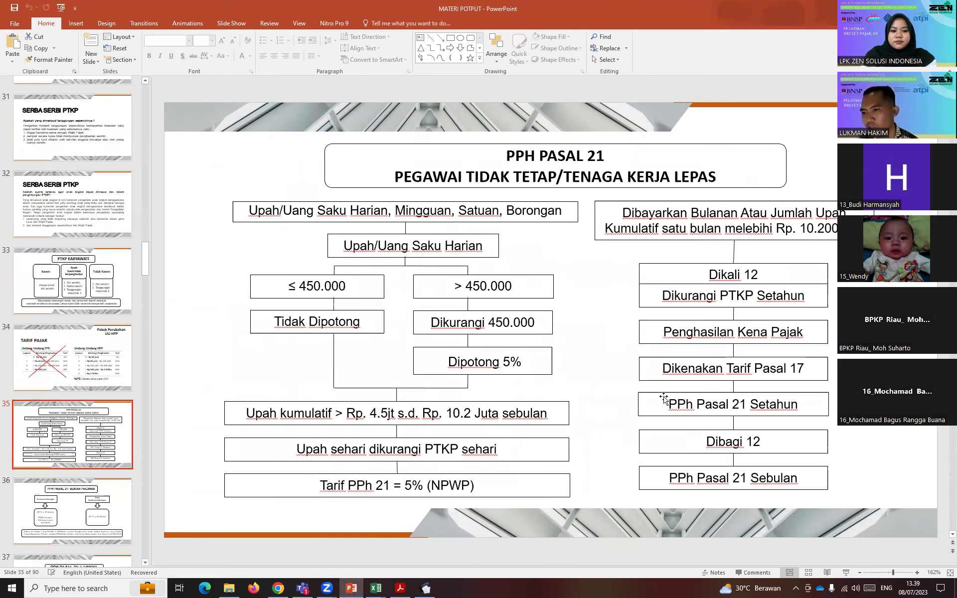
Present from the current slide and step to the PPh Pasal 21: Bukan Pegawai slide
key("shift+F5")
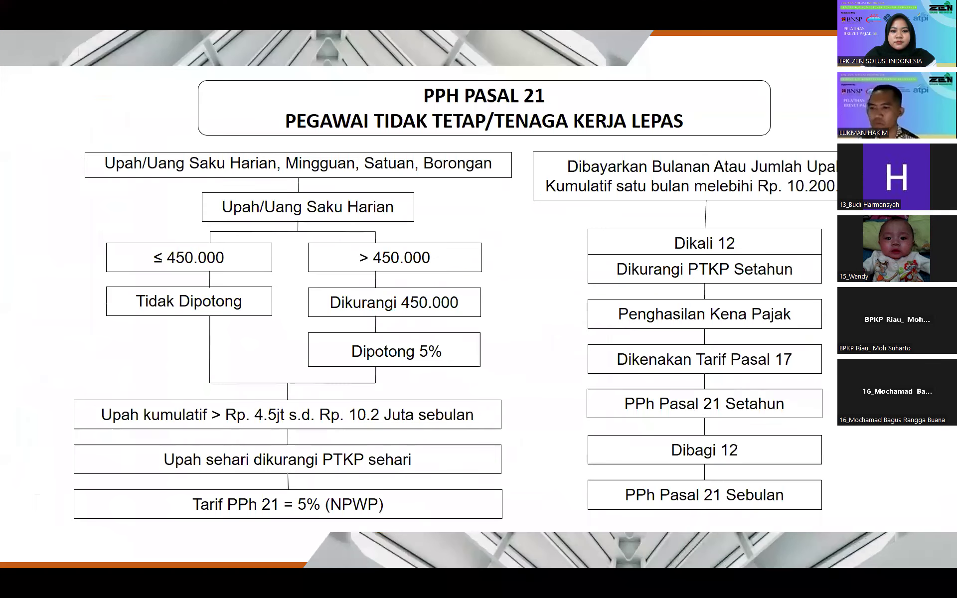
key("Right")
key("Left")
key("Right")
key("Right")
key("Left")
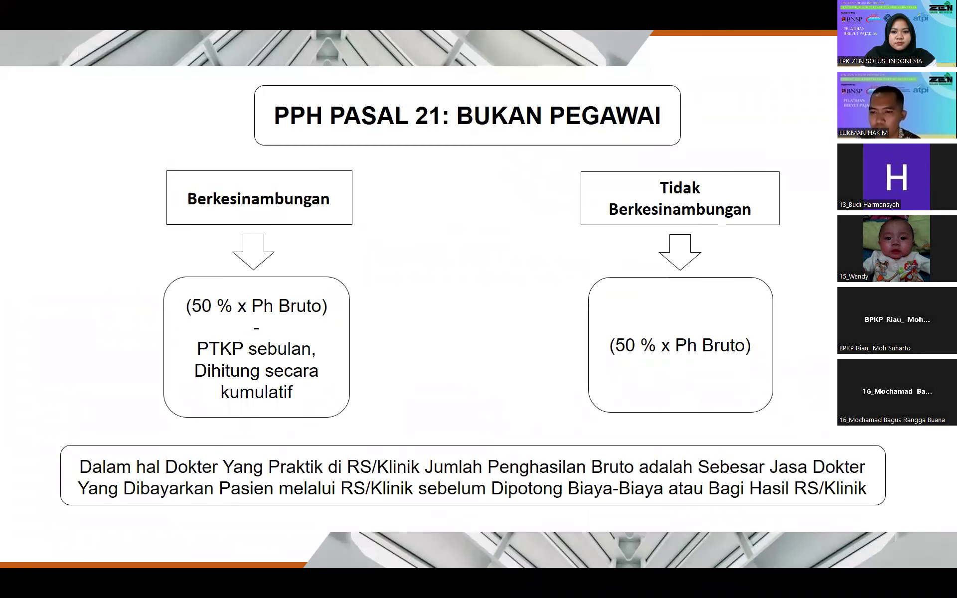
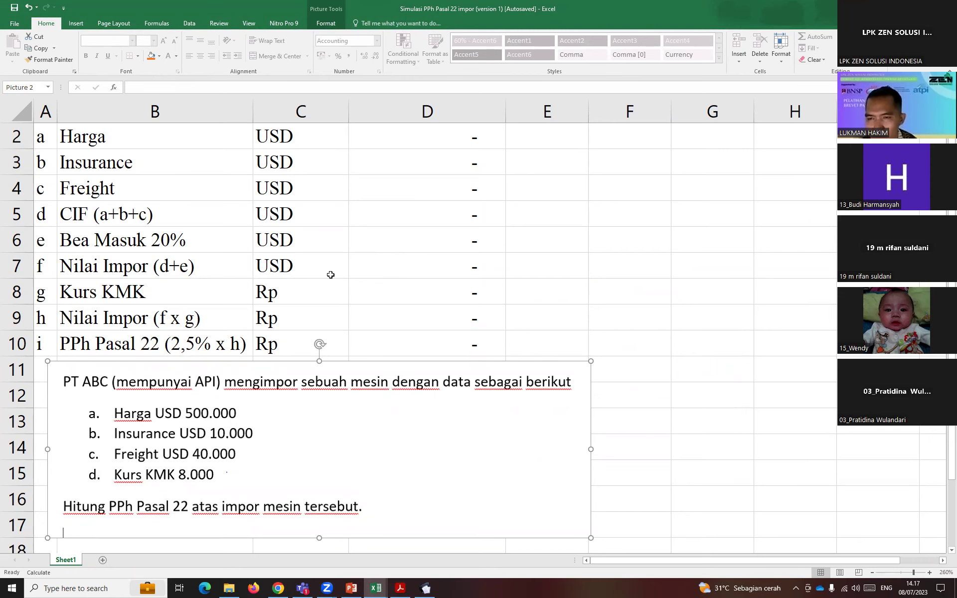
Scroll up to the top of the PPh Pasal 22 import table
scroll(331, 273, "up", 1)
Enter Harga 500000 and Insurance 10000, plus a mistyped Freight value, in D2:D4
left_click(410, 166)
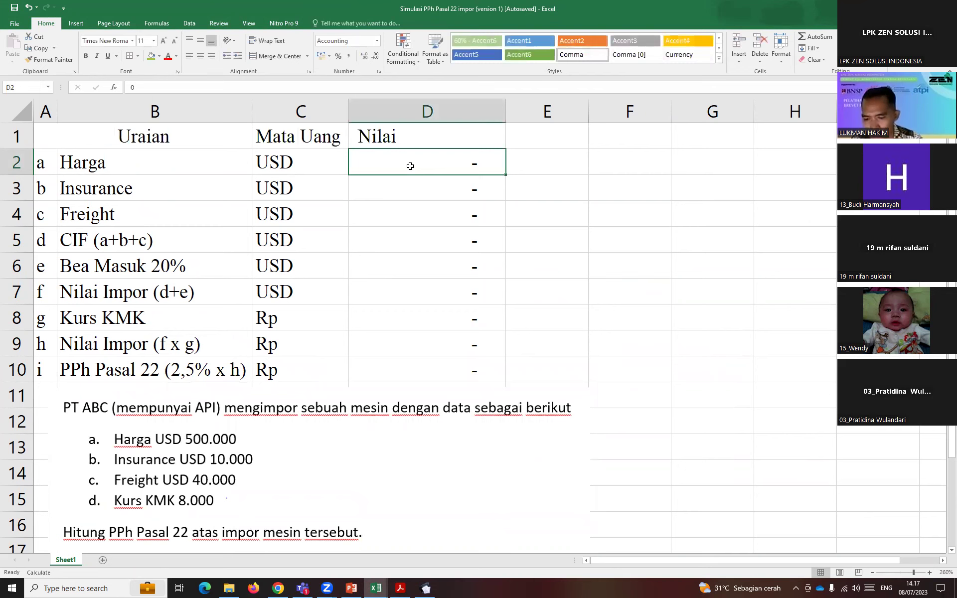
type("500000")
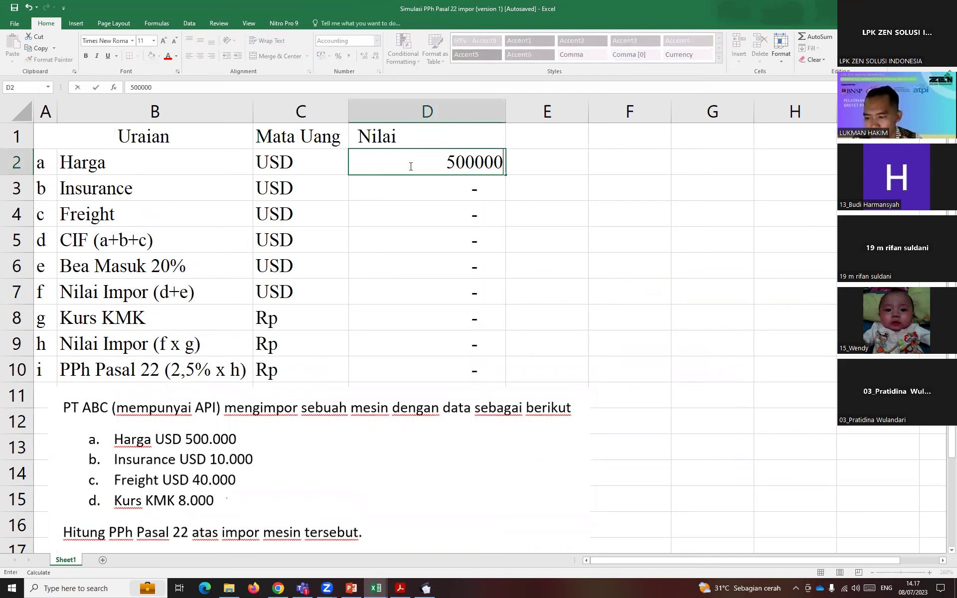
key("Return")
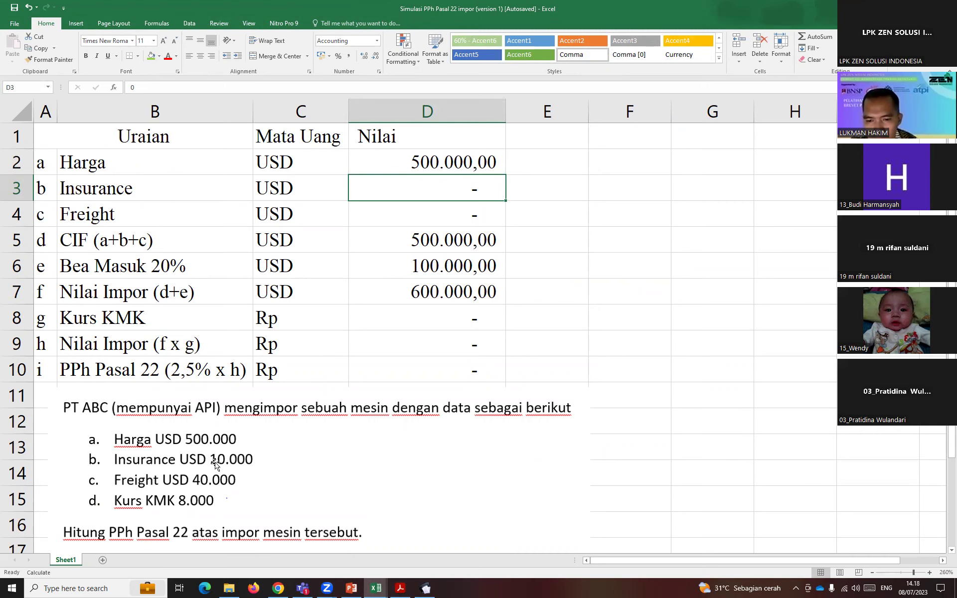
type("10000")
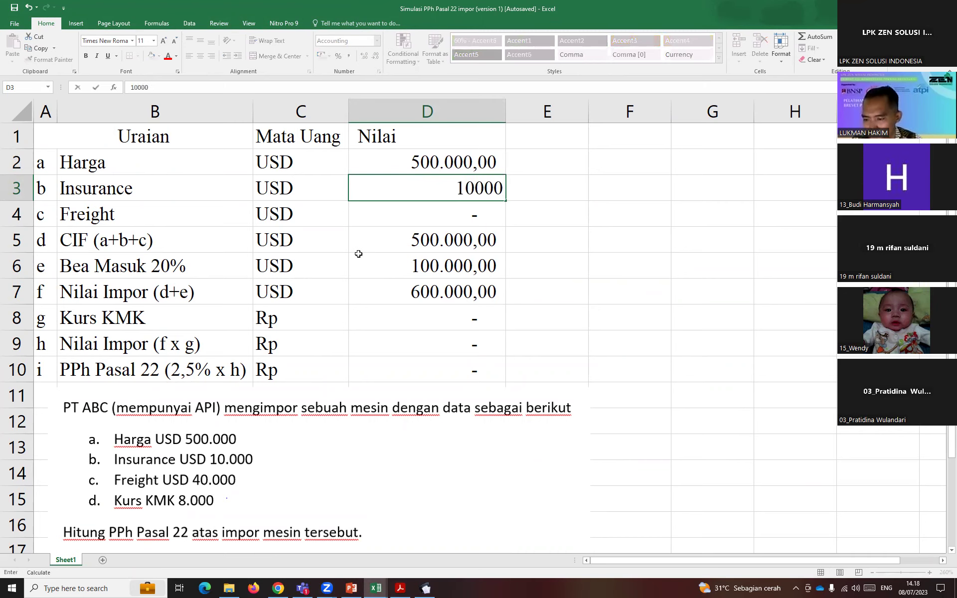
key("Return")
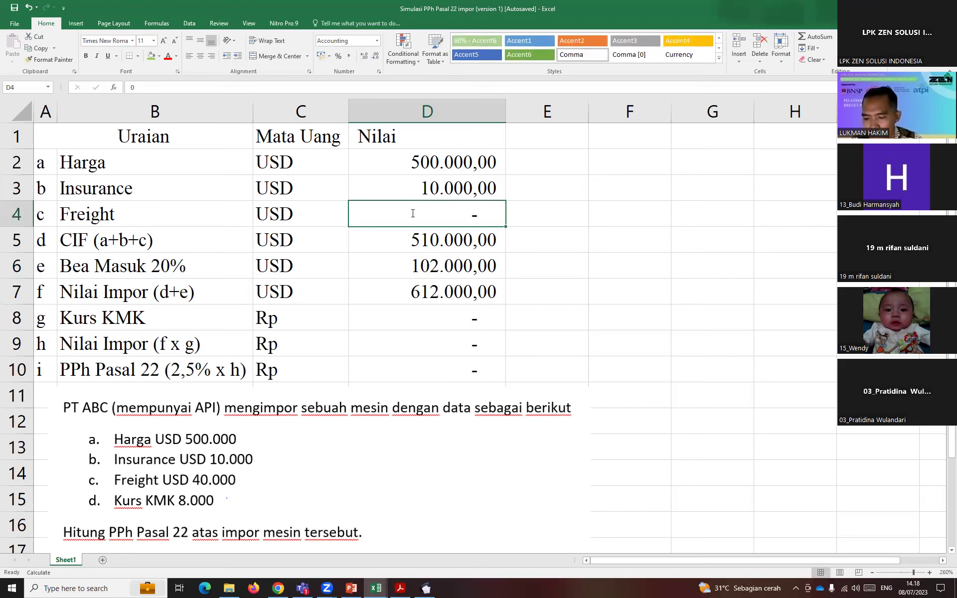
type("40.000.000")
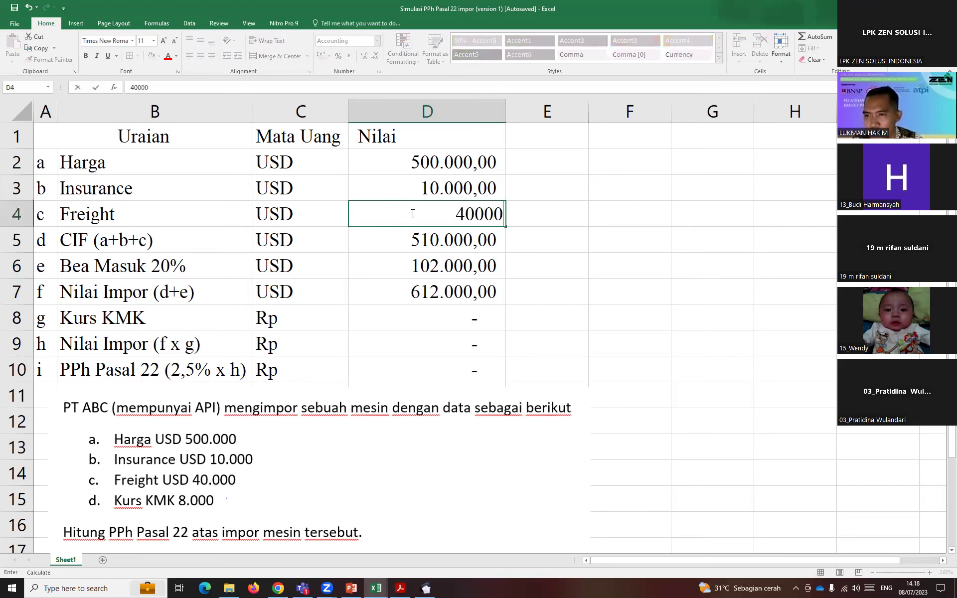
key("Return")
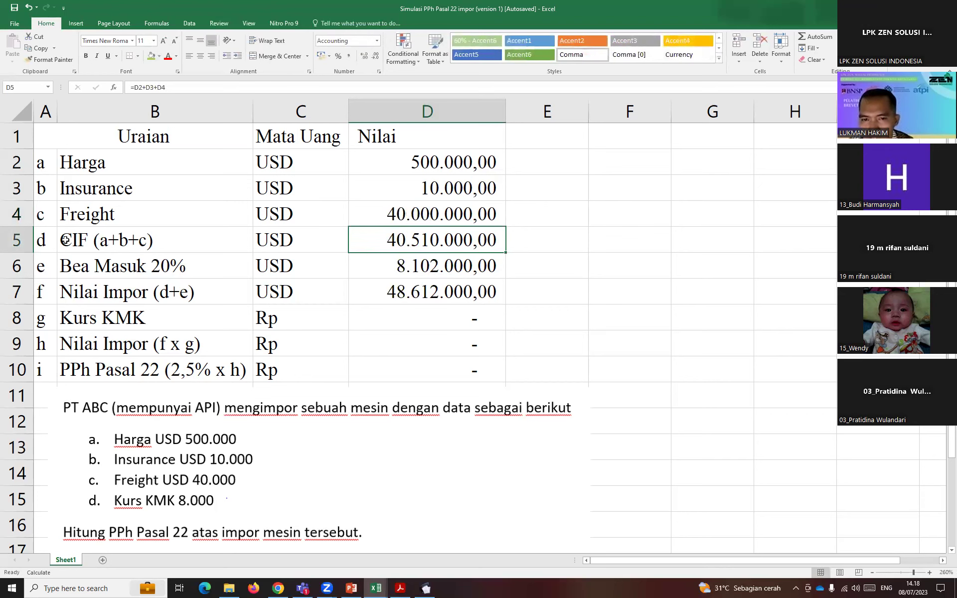
Correct Freight in D4 to 40000, recheck D2:D4, and switch to PowerPoint
left_click(429, 188)
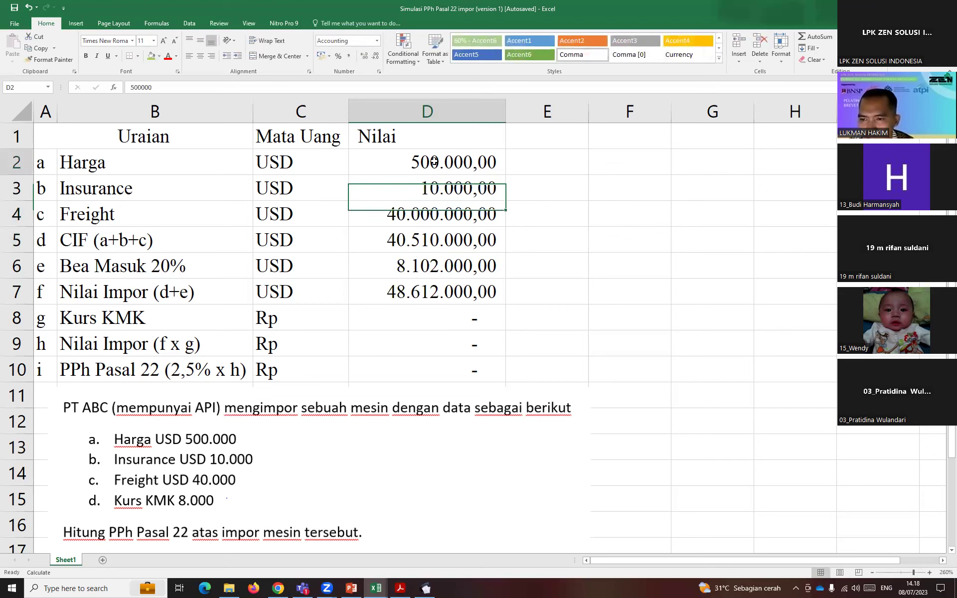
left_click(417, 214)
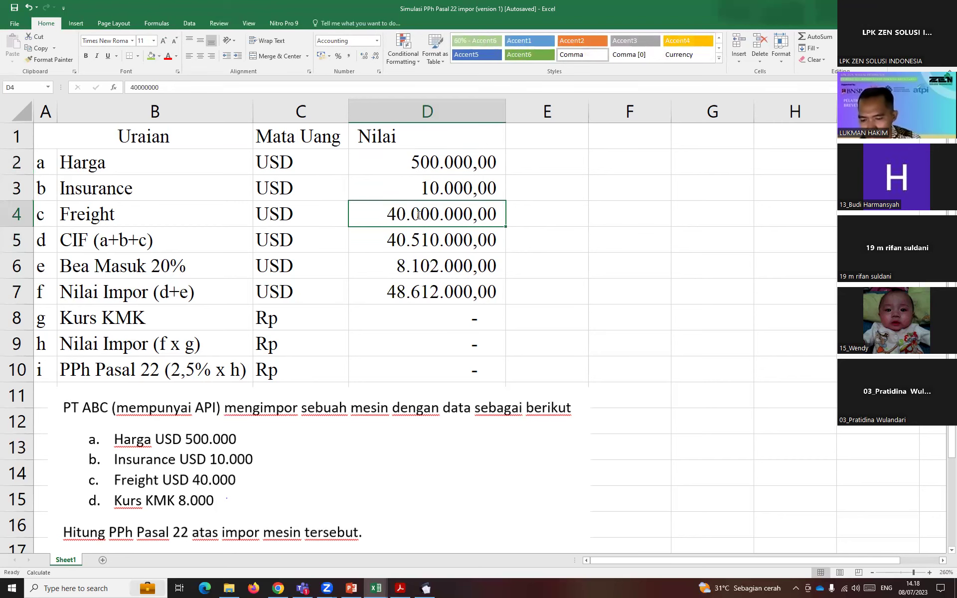
type("40000")
key("Return")
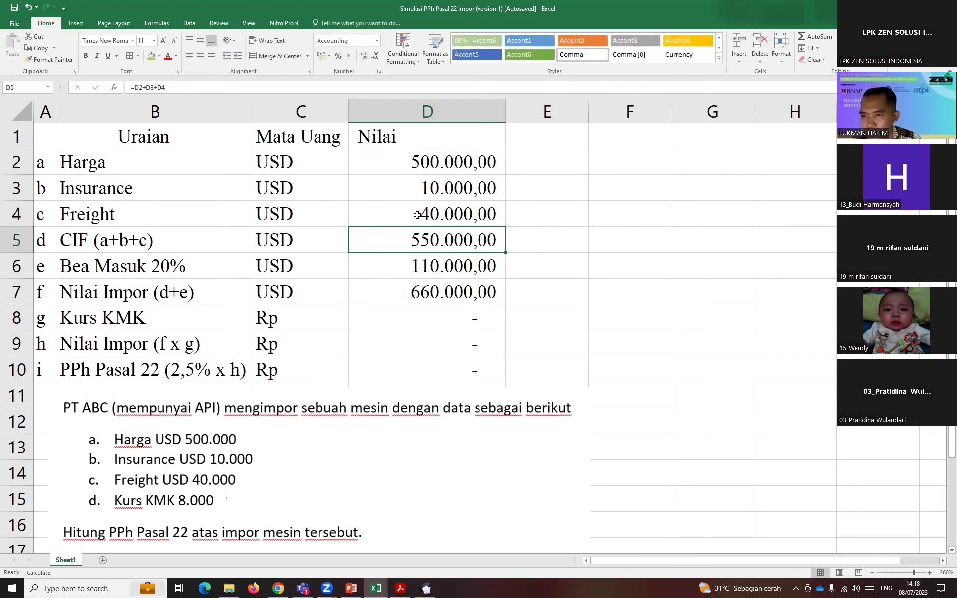
left_click(446, 162)
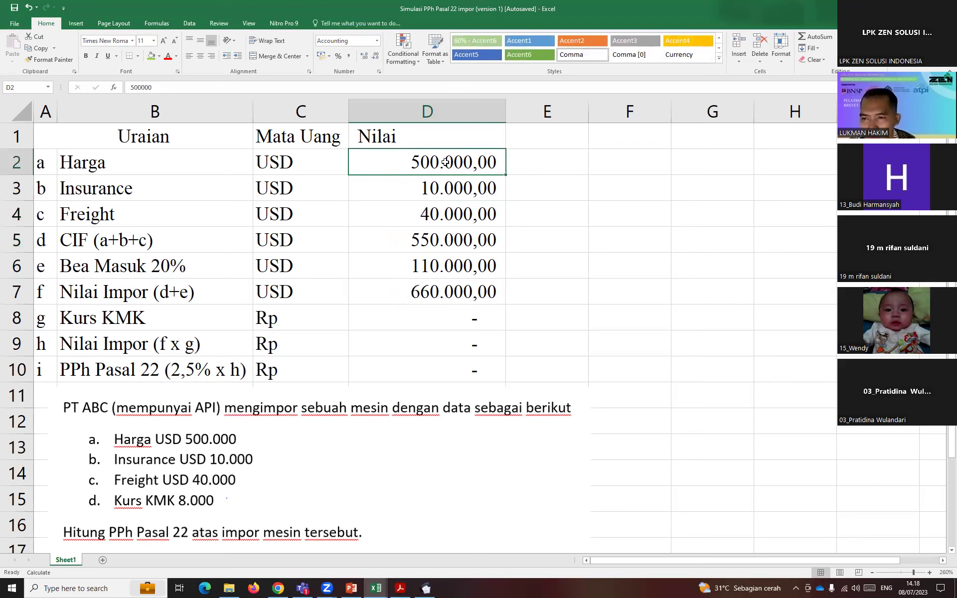
left_click(435, 189)
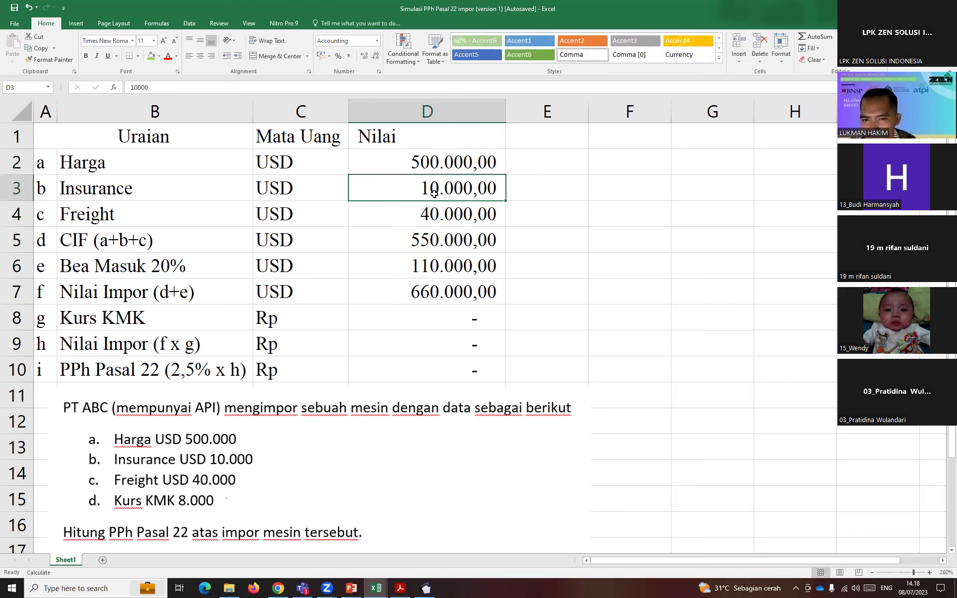
left_click(434, 213)
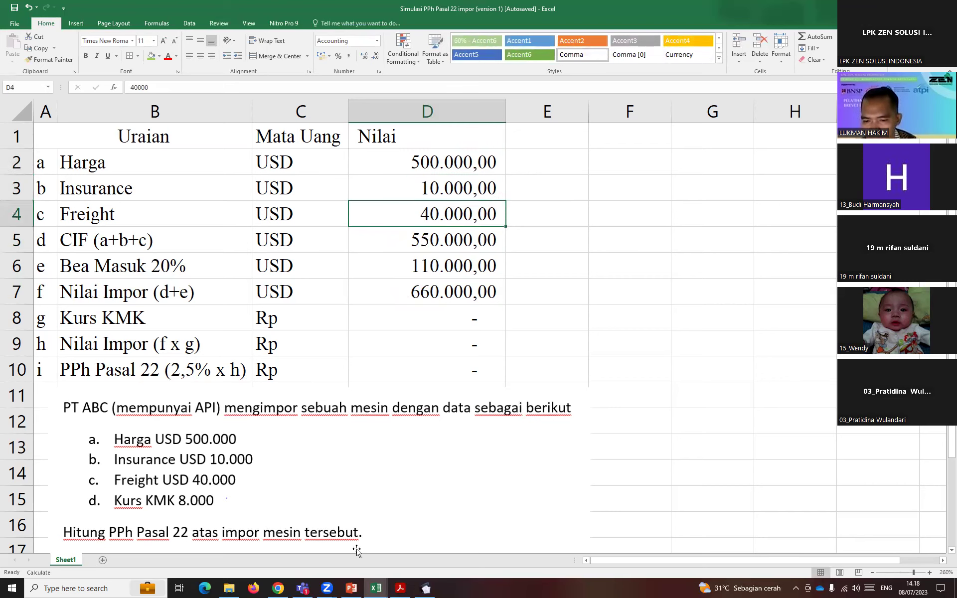
left_click(352, 589)
scroll(360, 423, "up", 2)
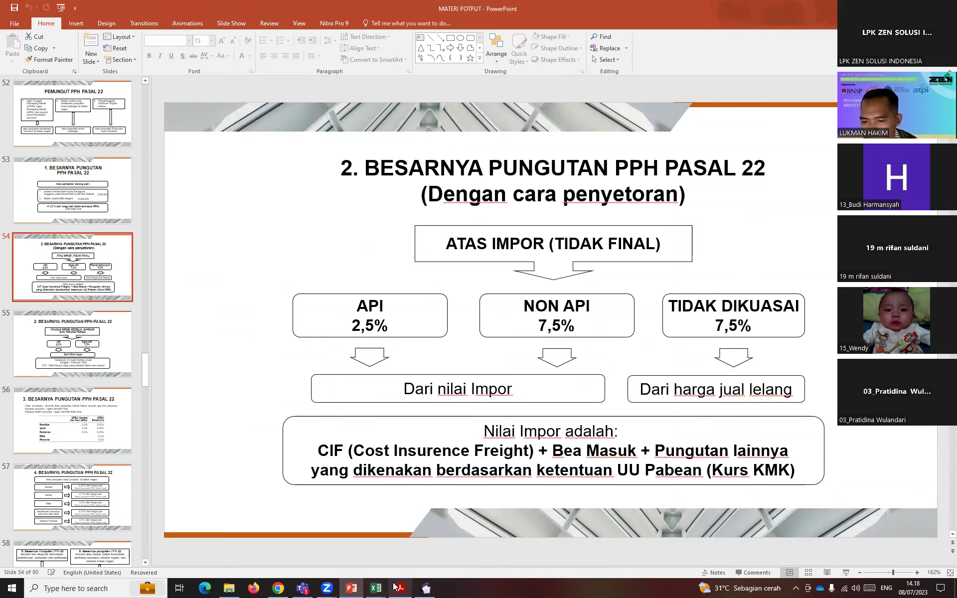
Return from PowerPoint to the Simulasi PPh Pasal 22 impor workbook in Excel
mouse_move(376, 588)
left_click(518, 548)
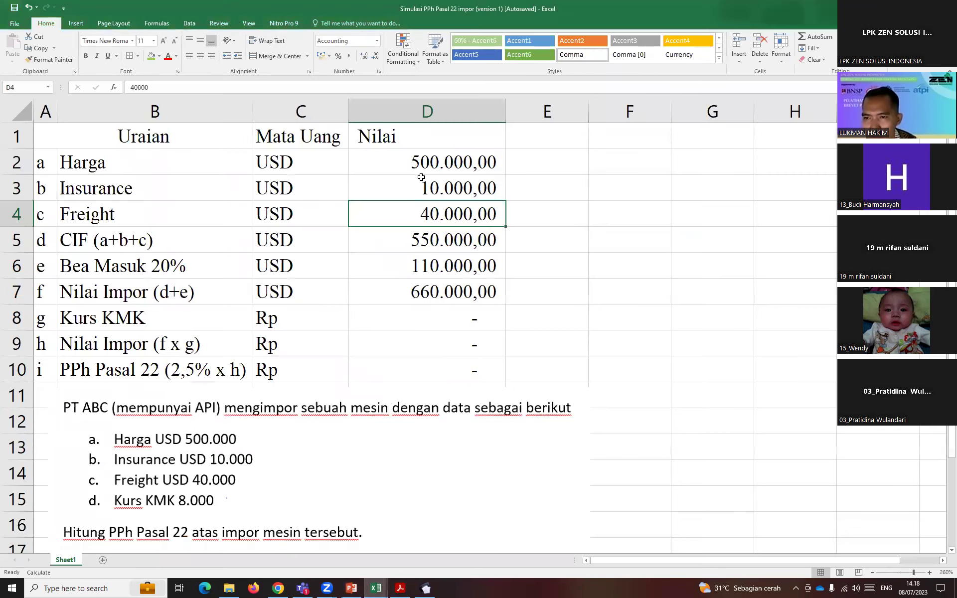
Review the CIF, Bea Masuk 20% and Nilai Impor formulas in D5:D7
left_click(422, 240)
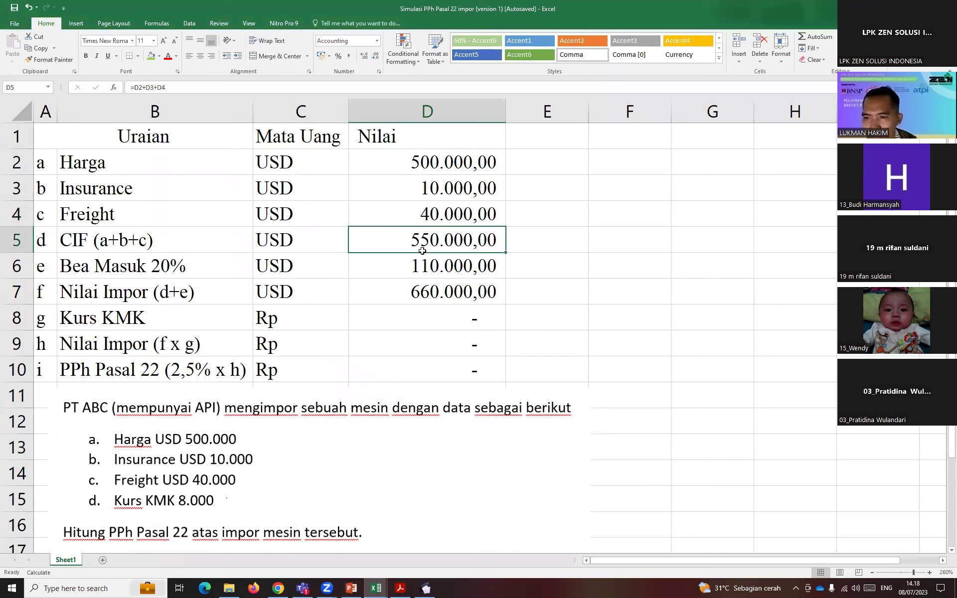
left_click(421, 264)
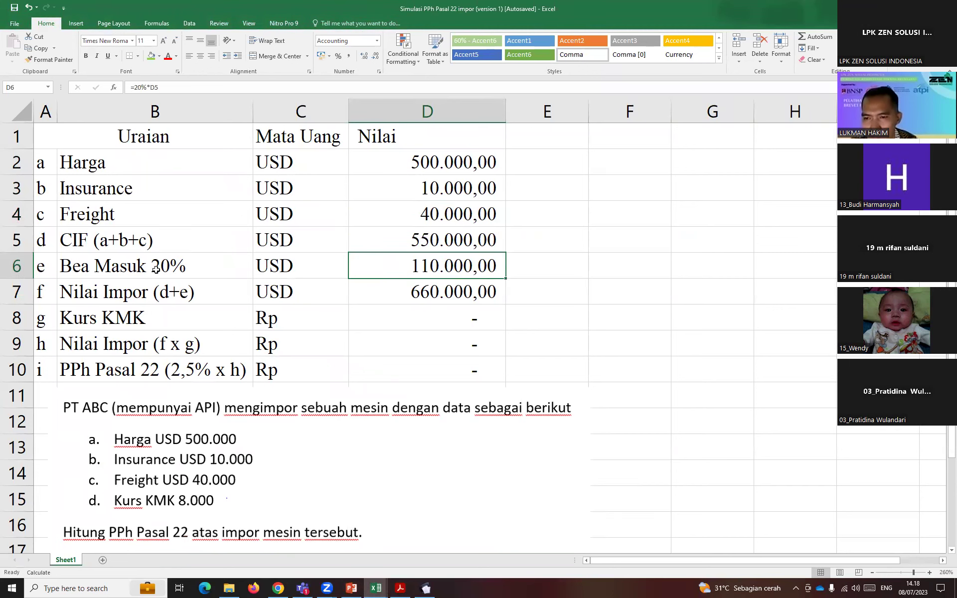
left_click(416, 242)
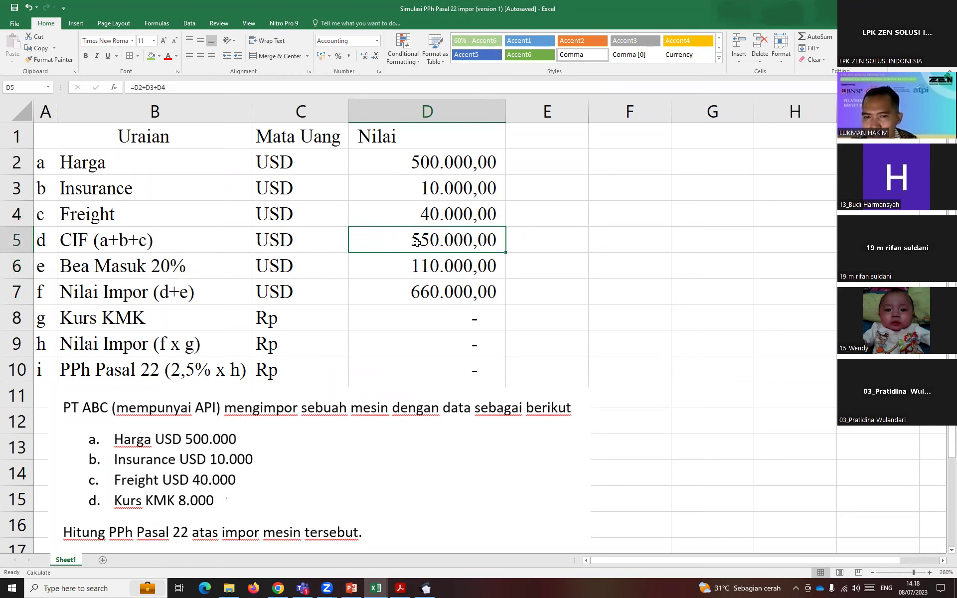
left_click(91, 240)
left_click(398, 247)
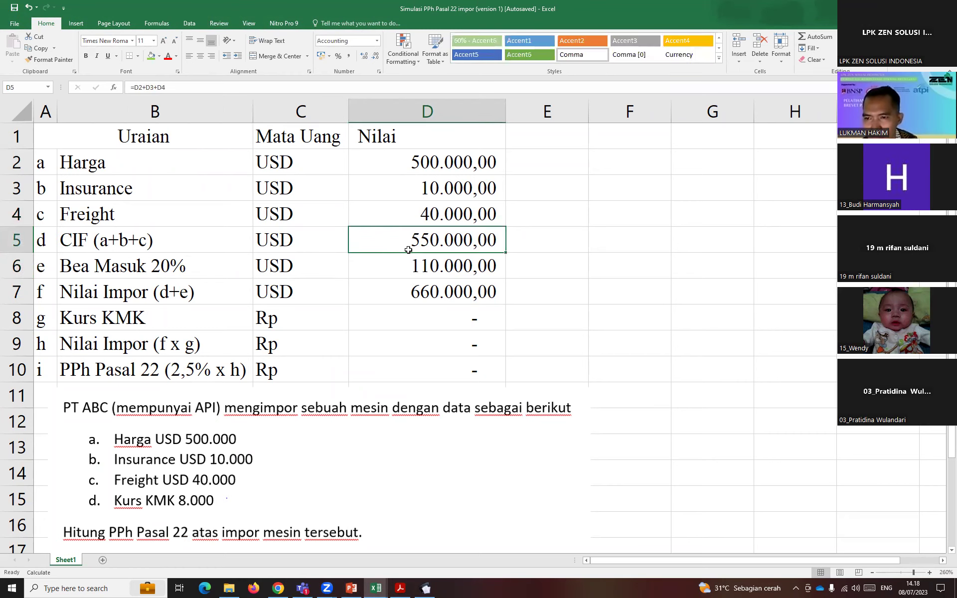
left_click(434, 269)
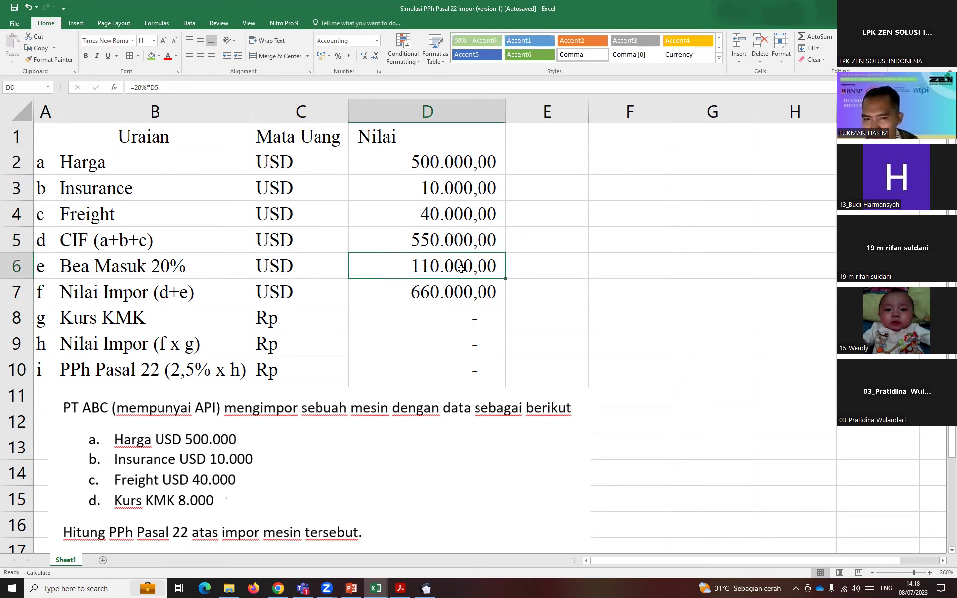
left_click(432, 292)
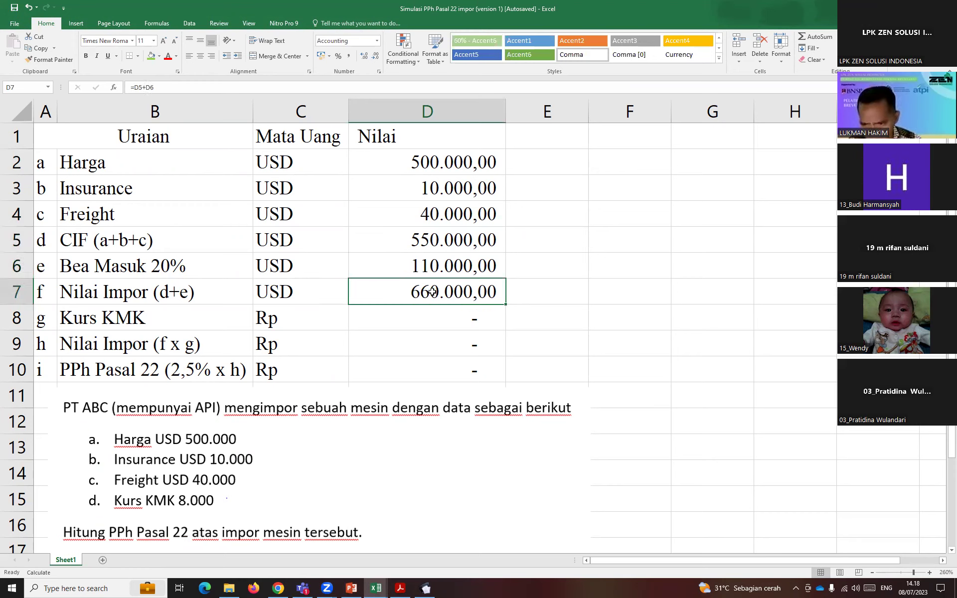
left_click(93, 294)
key("Right")
key("Right")
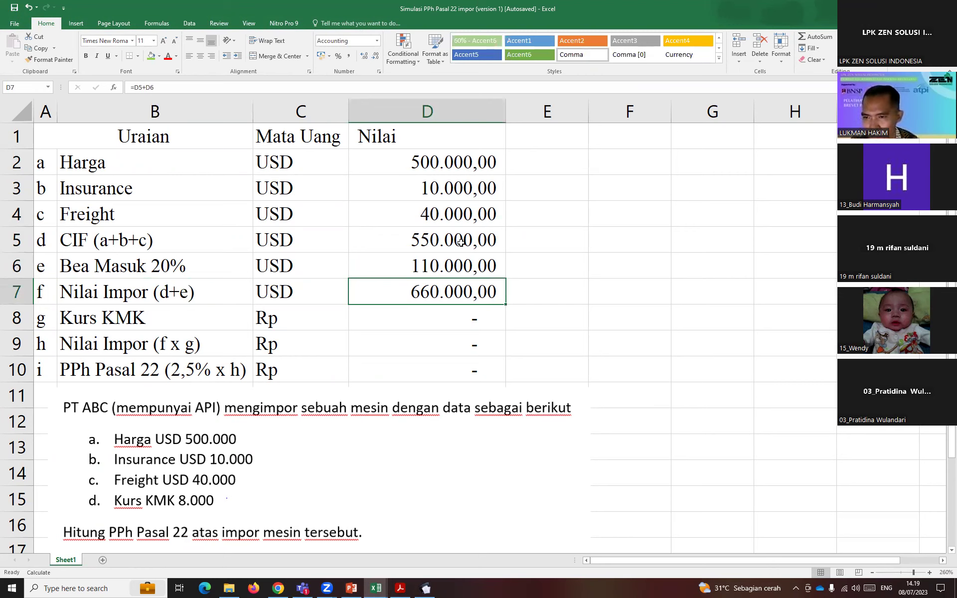
left_click(445, 237)
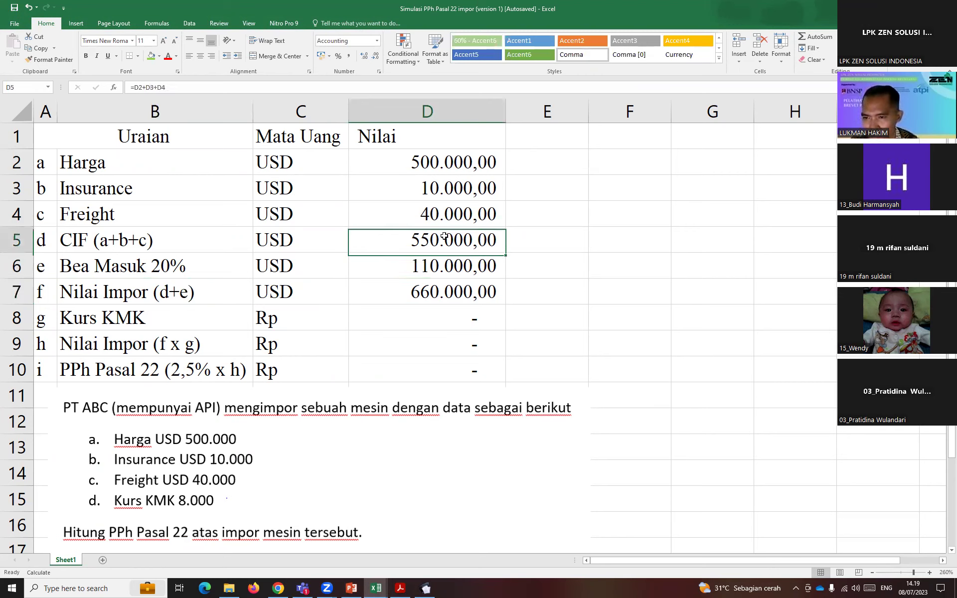
left_click(432, 268)
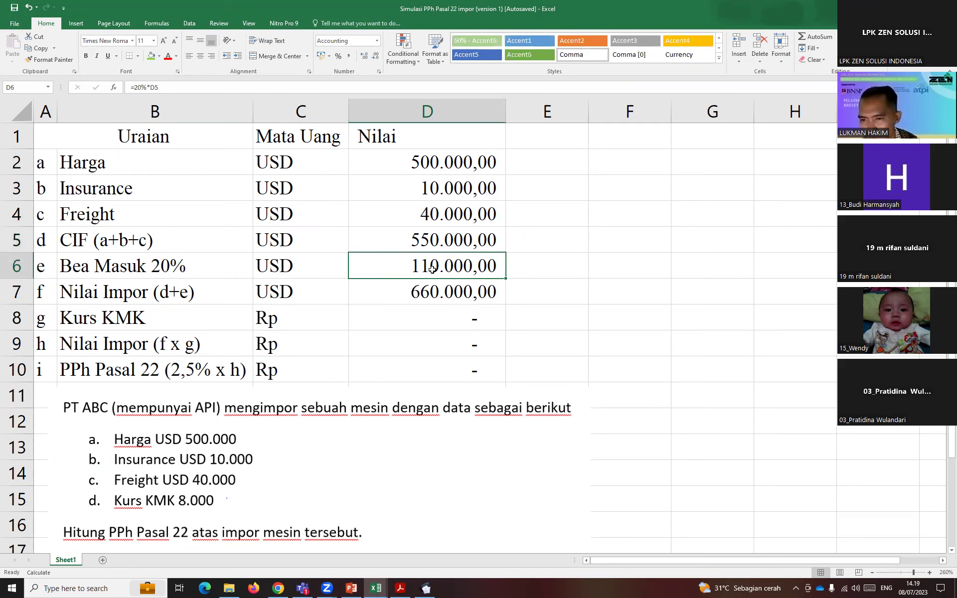
left_click(434, 297)
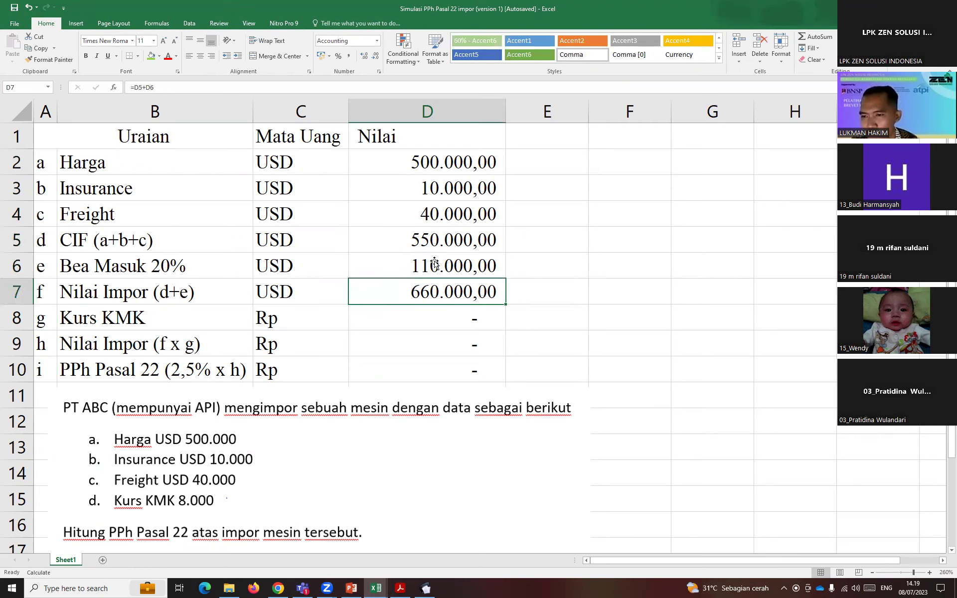
left_click_drag(283, 175, 437, 292)
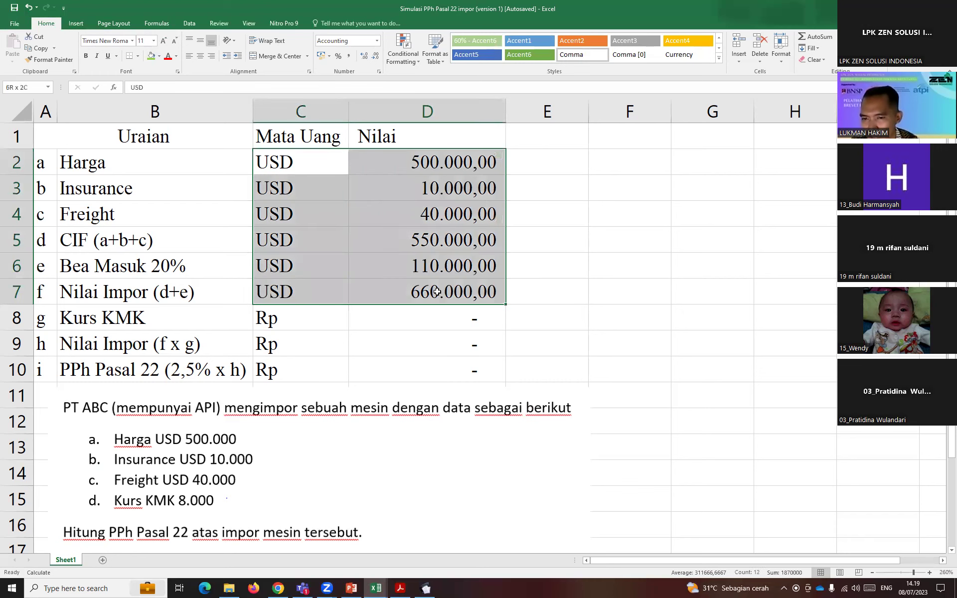
left_click(467, 269)
scroll(399, 271, "down", 1)
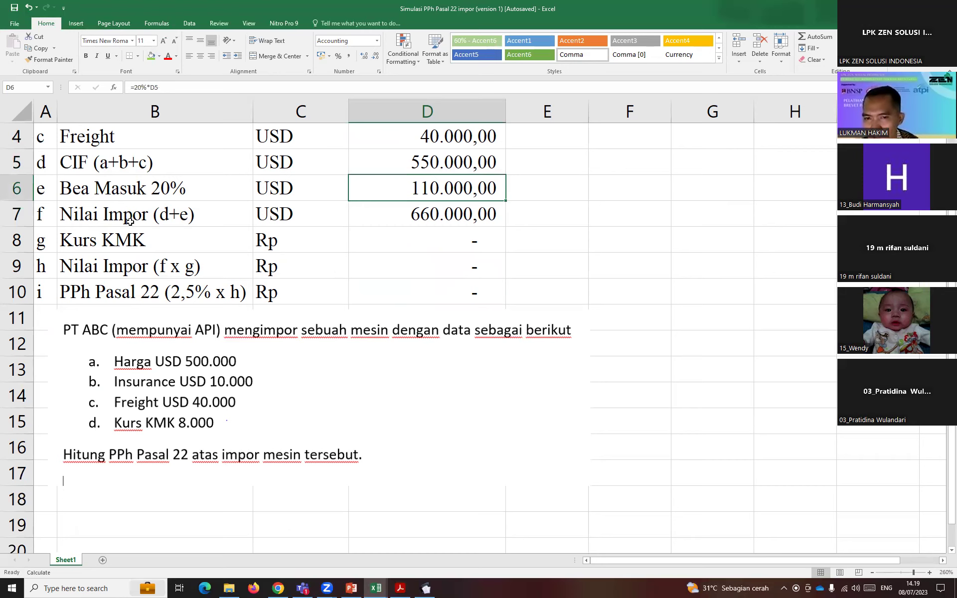
Enter a formula multiplying the USD Nilai Impor by 8000 in Kurs KMK cell D8
left_click(147, 242)
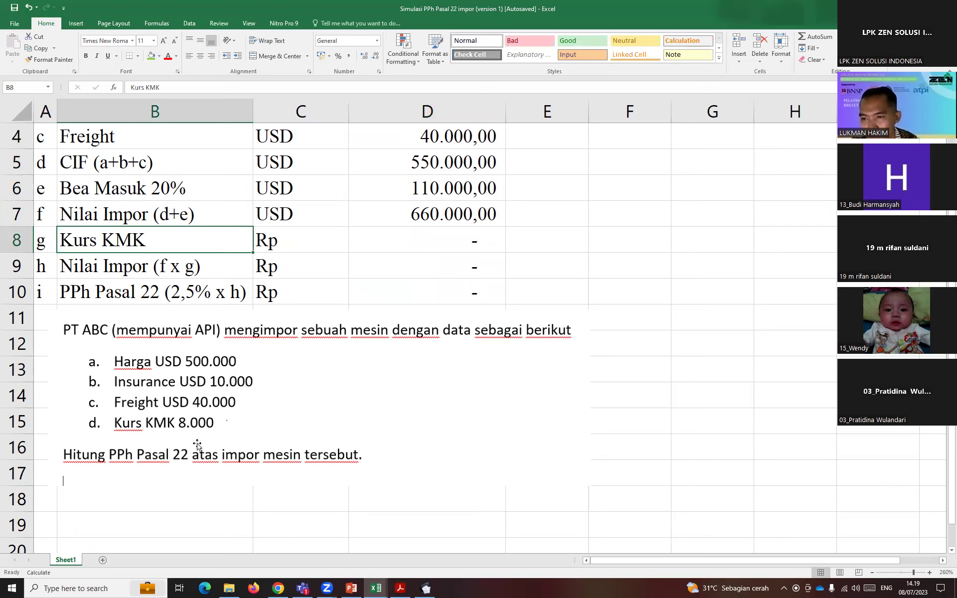
left_click(447, 239)
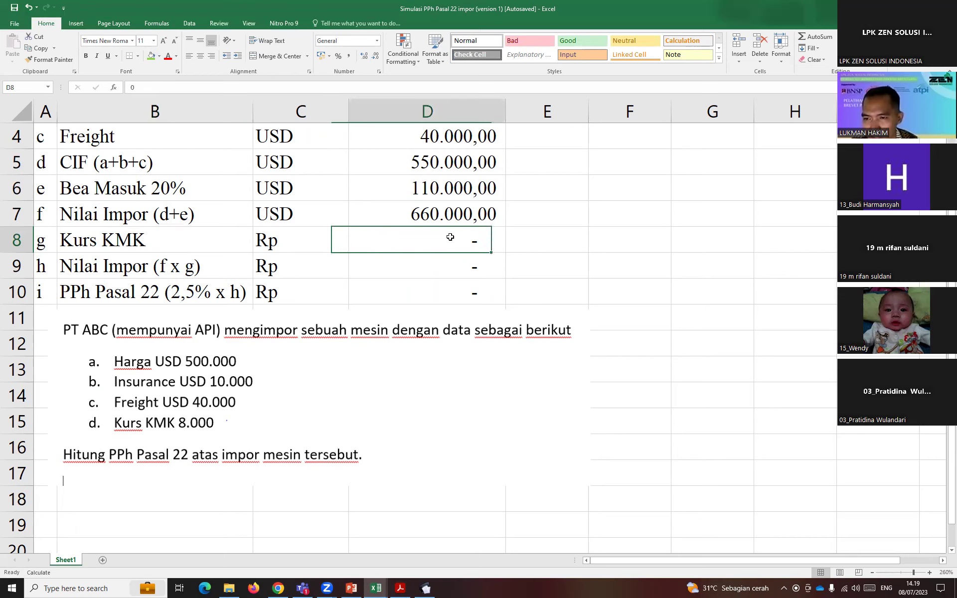
type("=")
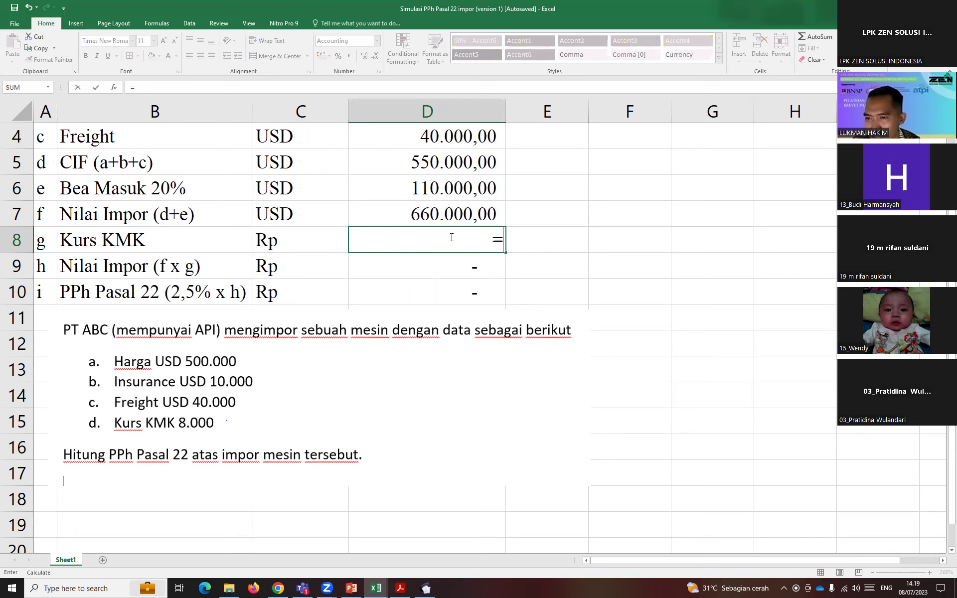
left_click(441, 217)
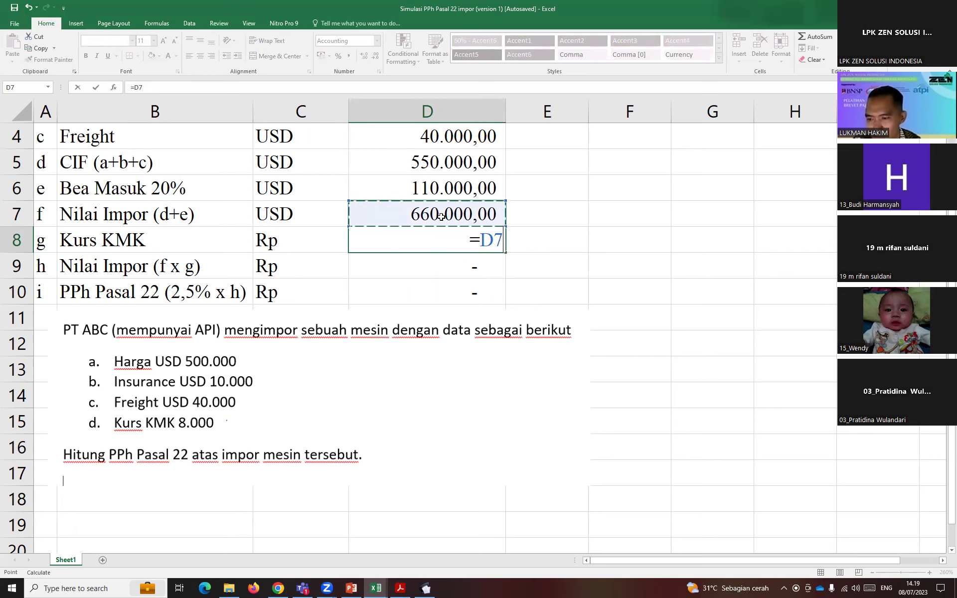
type("*8000")
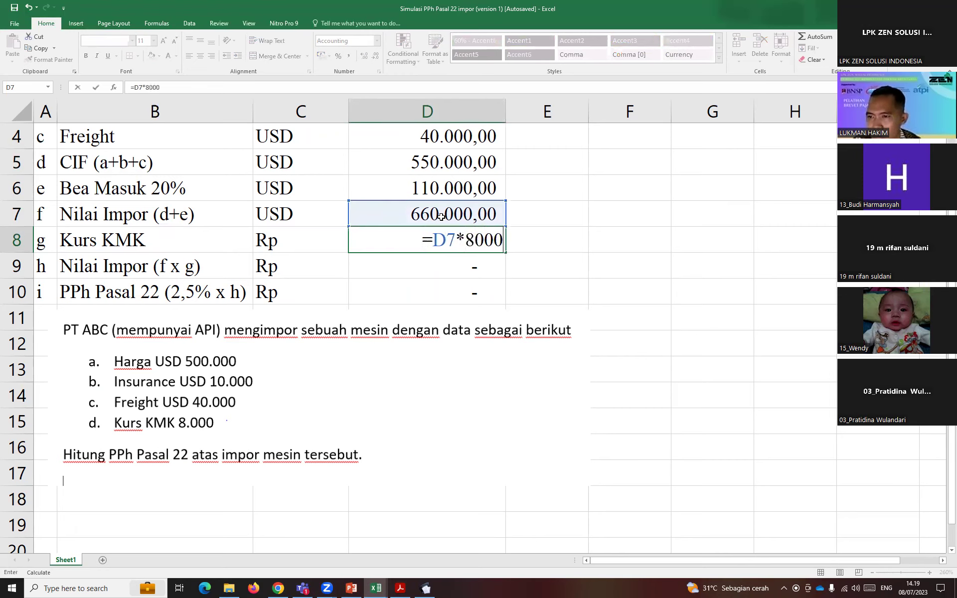
key("Return")
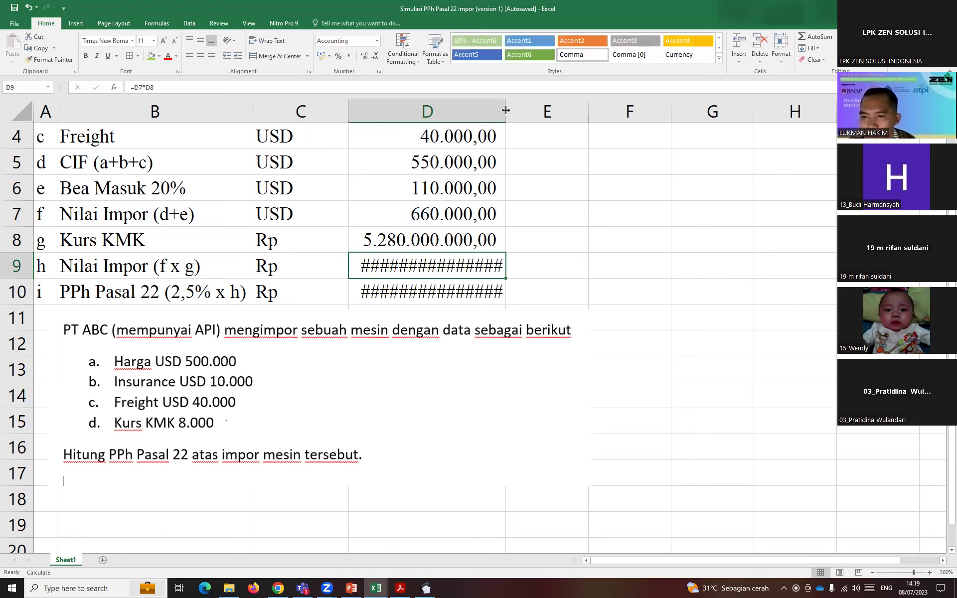
Clear D9 and D10, then enter =D7*D8 as the Rupiah Nilai Impor
key("Delete")
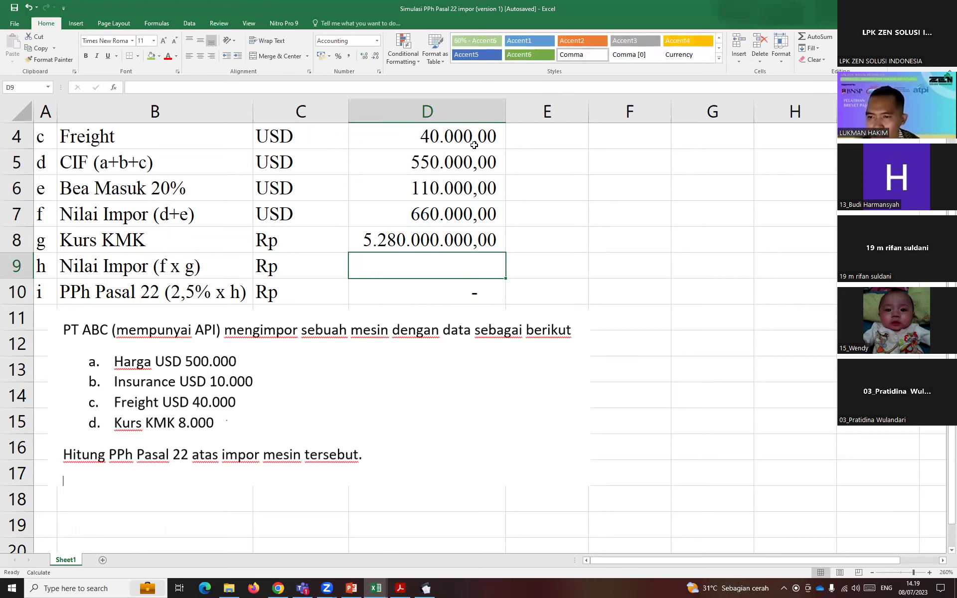
left_click(452, 286)
key("Delete")
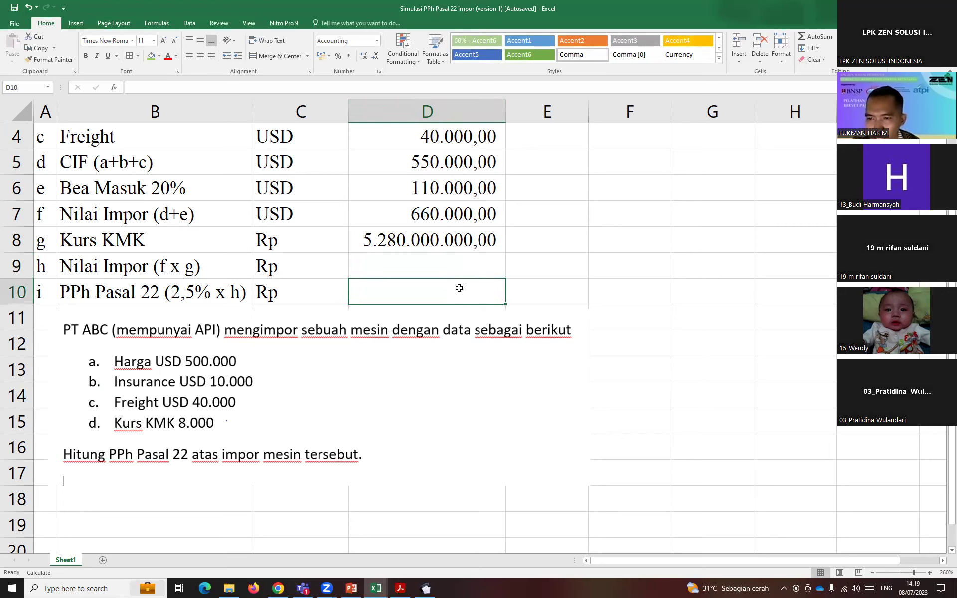
left_click(461, 260)
type("=")
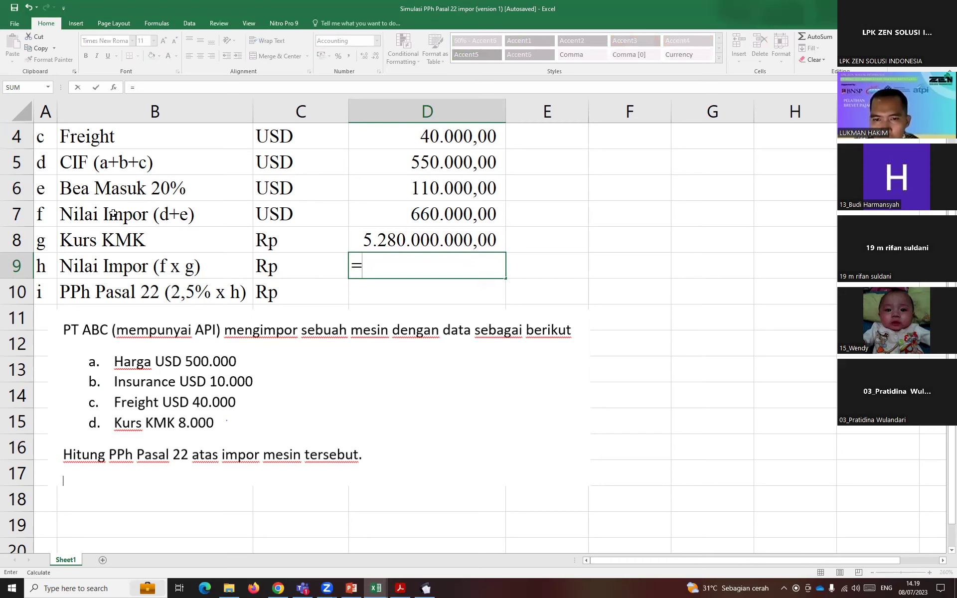
type("D7*D8")
key("Return")
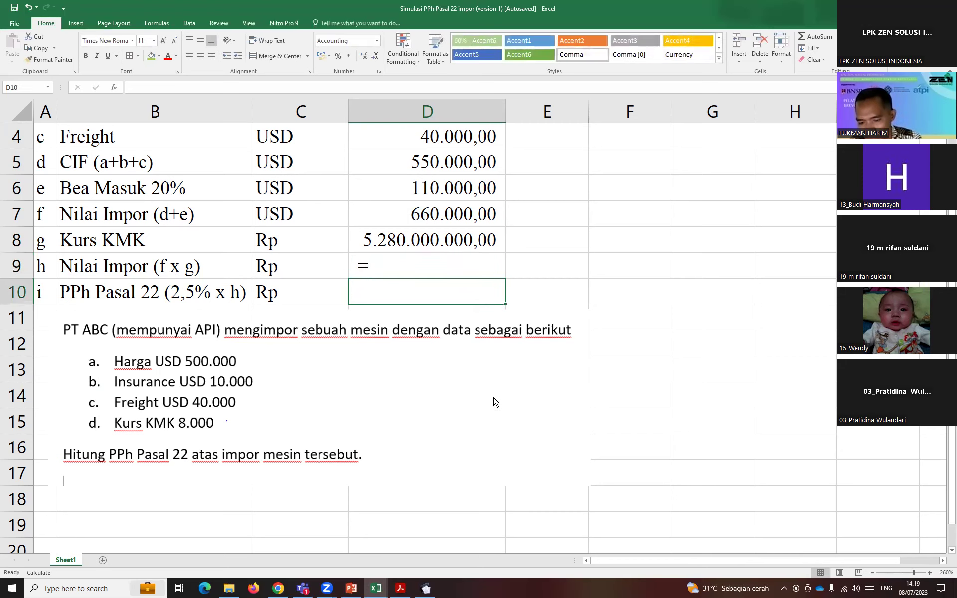
key("Up")
Set Kurs KMK in D8 to 8000 and inspect the resulting Nilai Impor
key("ctrl+z")
key("ctrl+z")
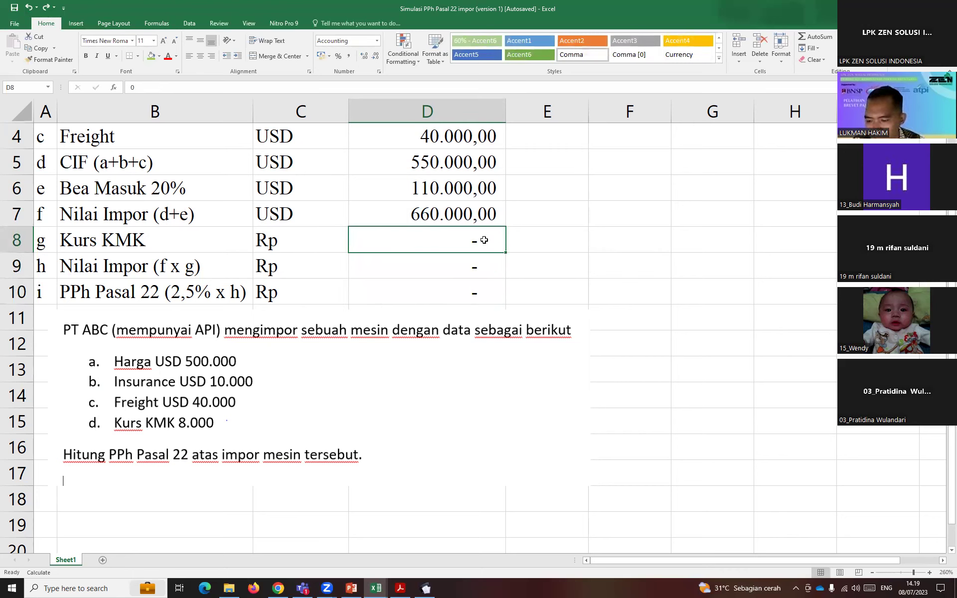
type("8000")
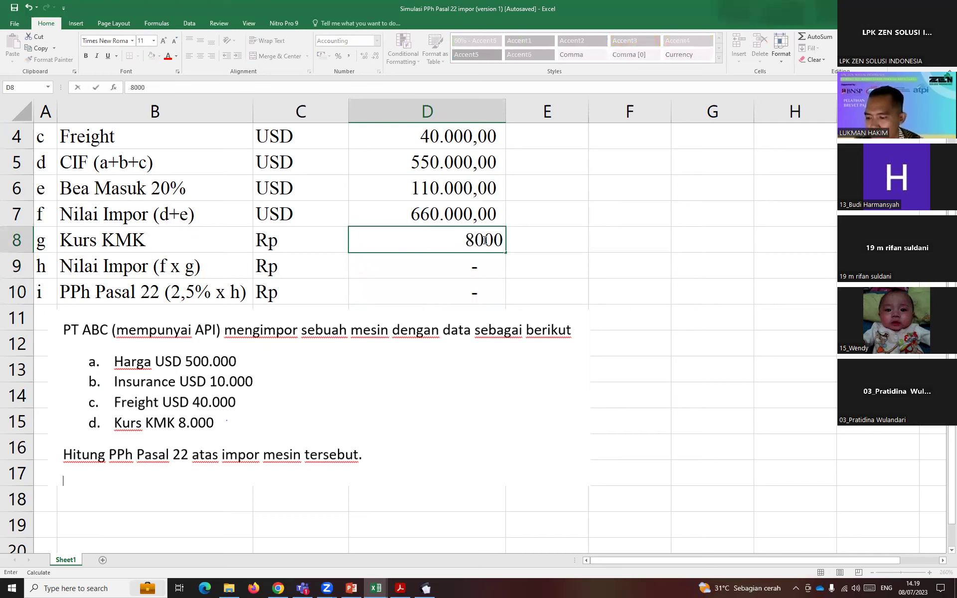
key("Return")
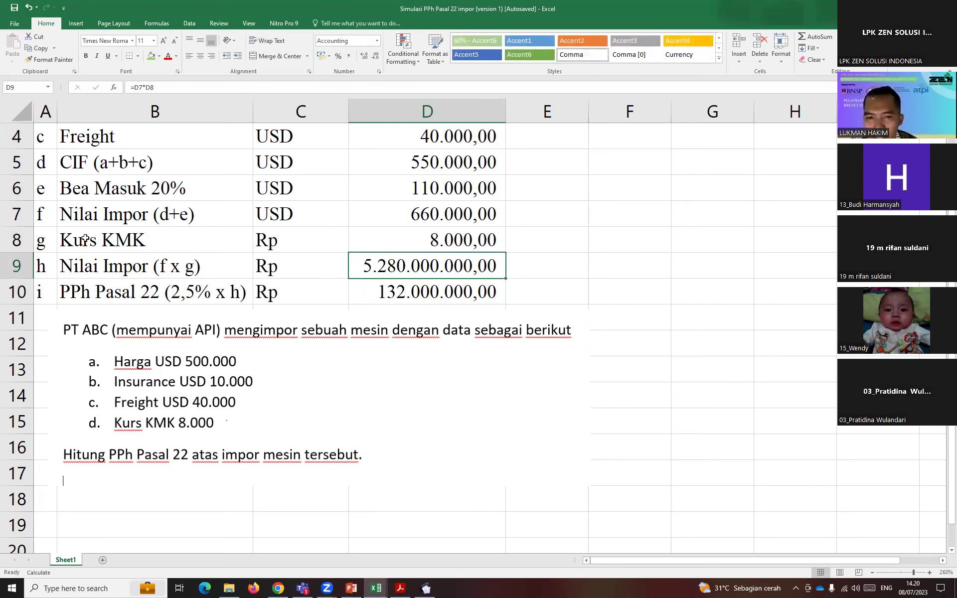
left_click(414, 214)
left_click(423, 238)
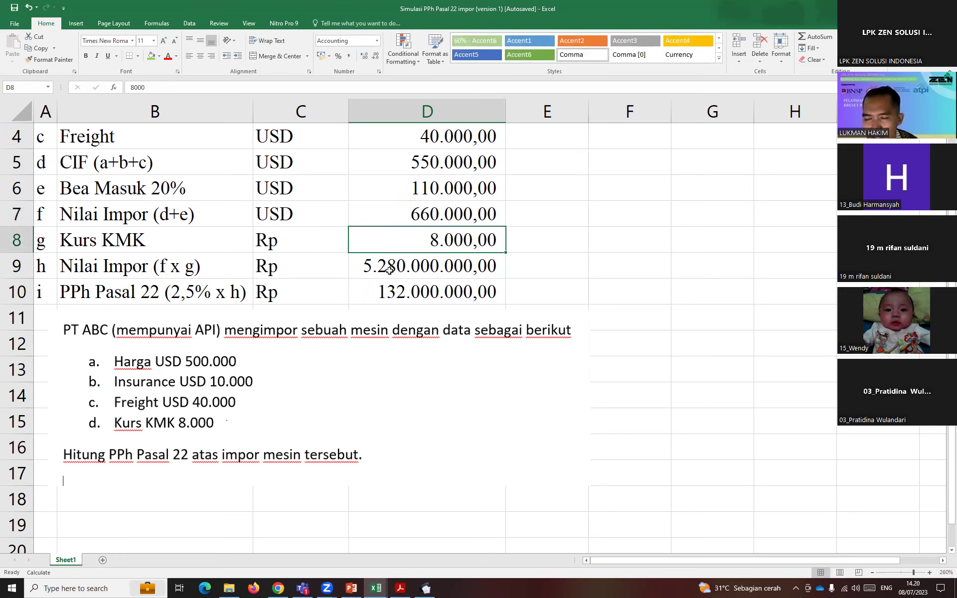
left_click(407, 272)
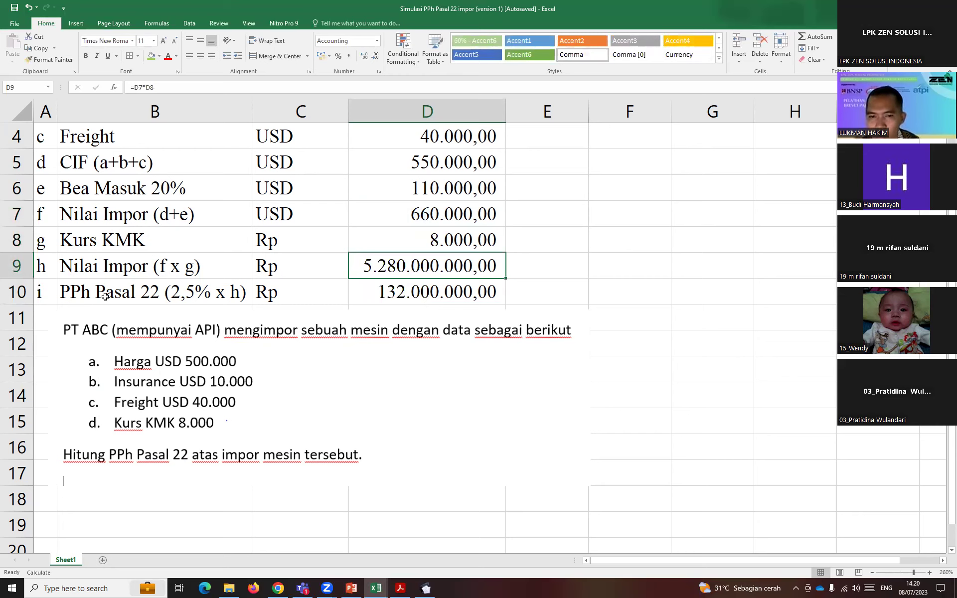
left_click(404, 294)
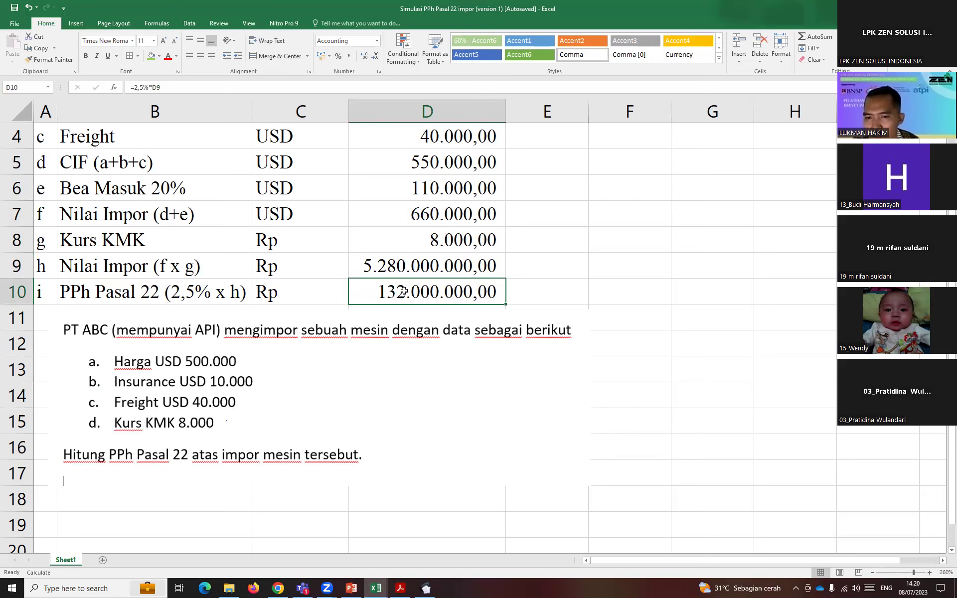
left_click(406, 272)
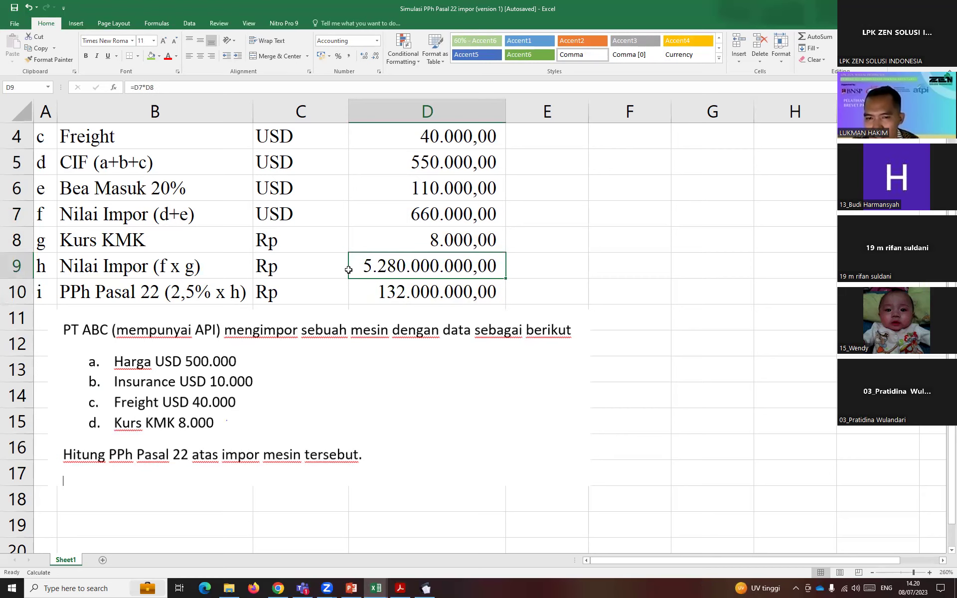
left_click(416, 293)
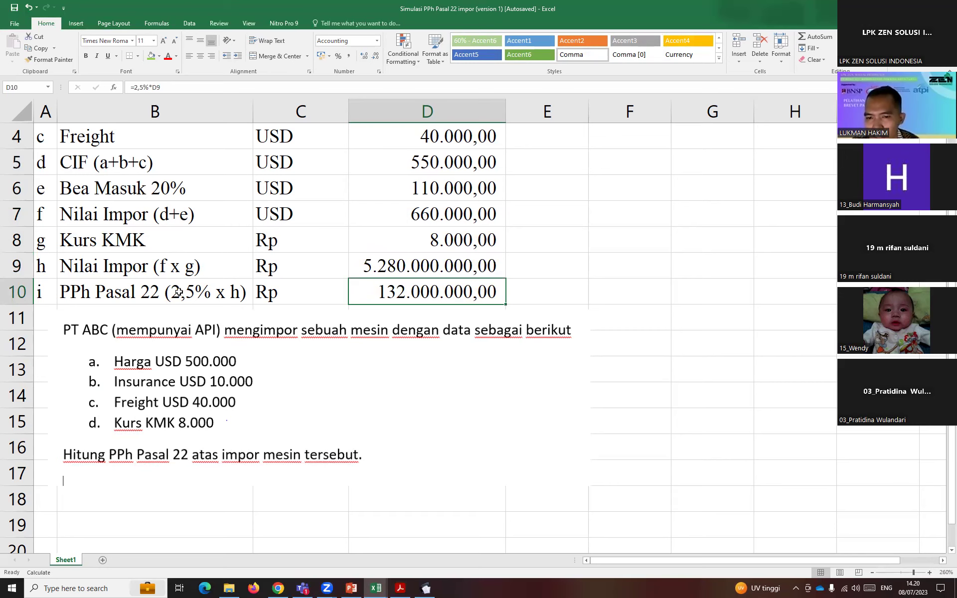
left_click(178, 293)
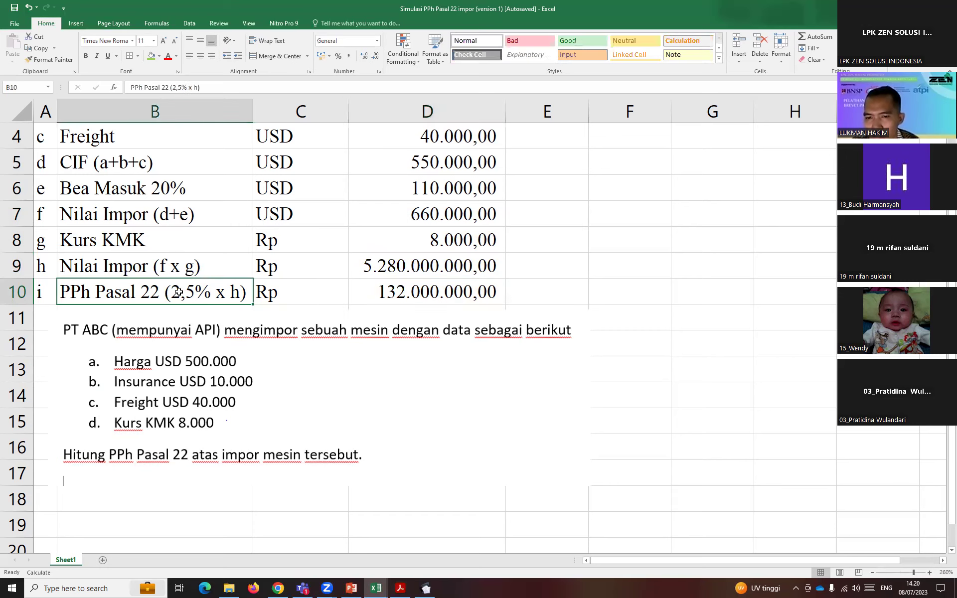
left_click(175, 87)
key("BackSpace")
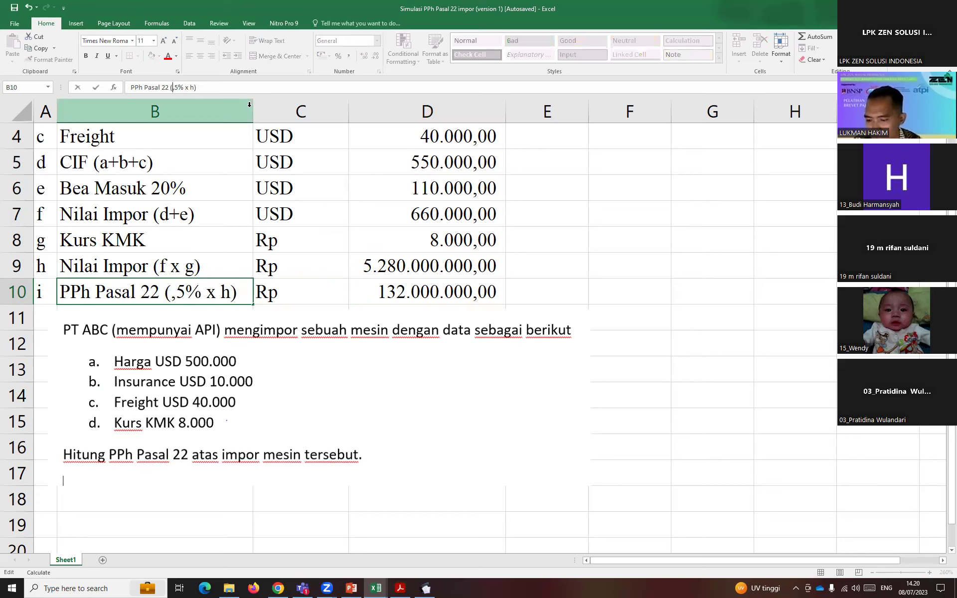
type("7")
key("Return")
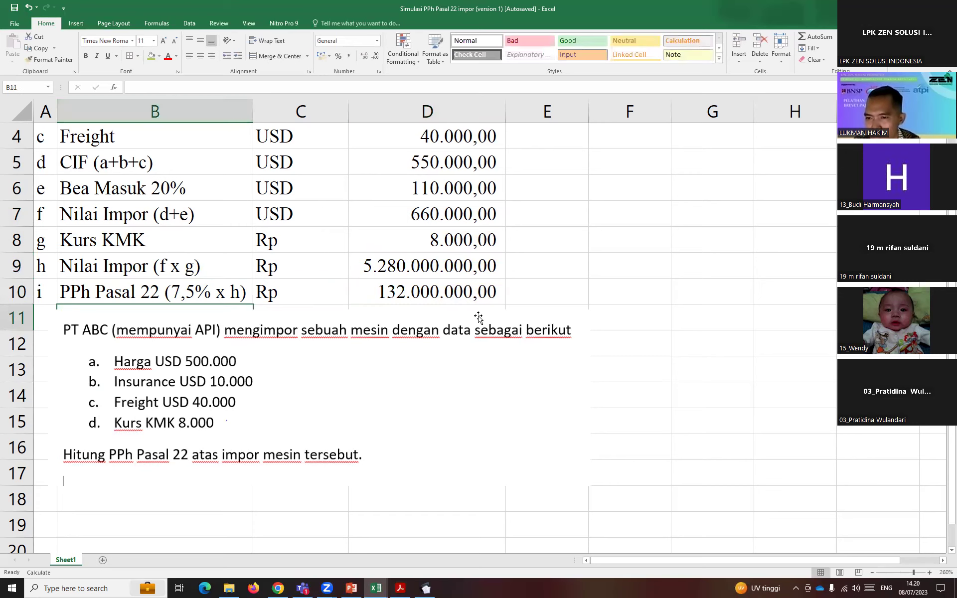
left_click(438, 295)
left_click(138, 87)
key("BackSpace")
type("7")
key("Return")
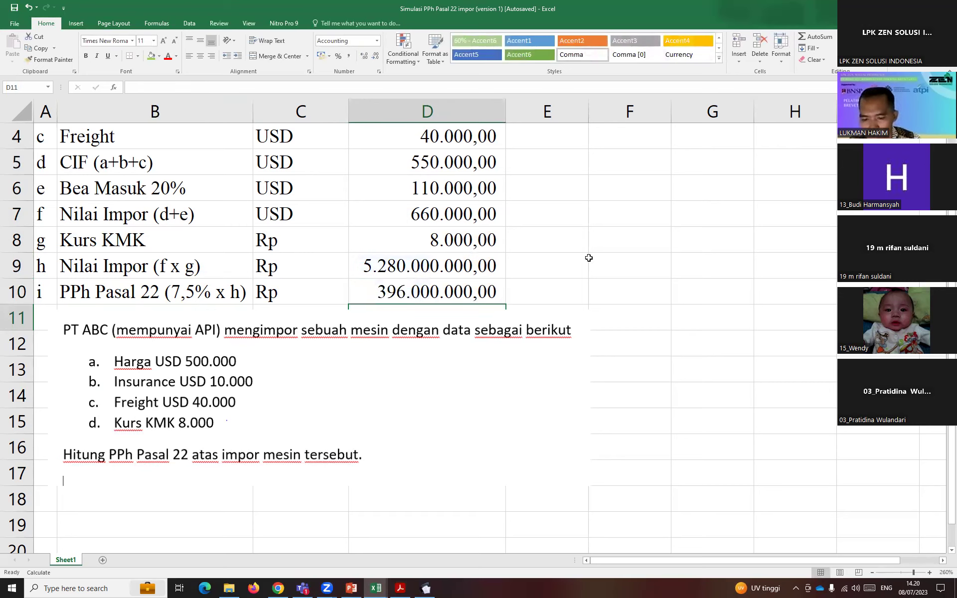
key("ctrl+z")
key("ctrl+z")
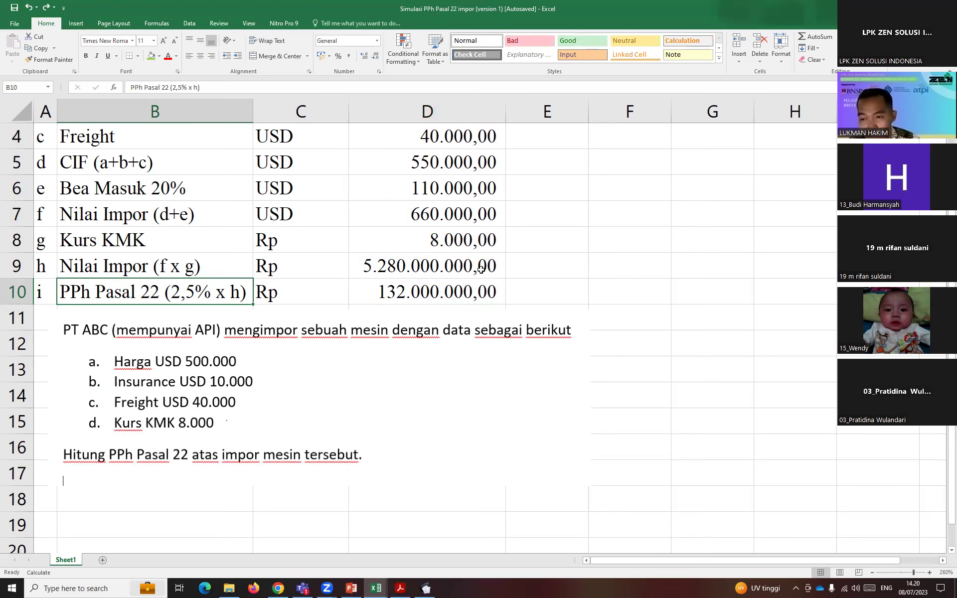
scroll(481, 270, "up", 1)
Check Harga through CIF, Bea Masuk, the PPh Pasal 22 formula and Freight 40.000, then return to PowerPoint
left_click_drag(457, 168, 443, 243)
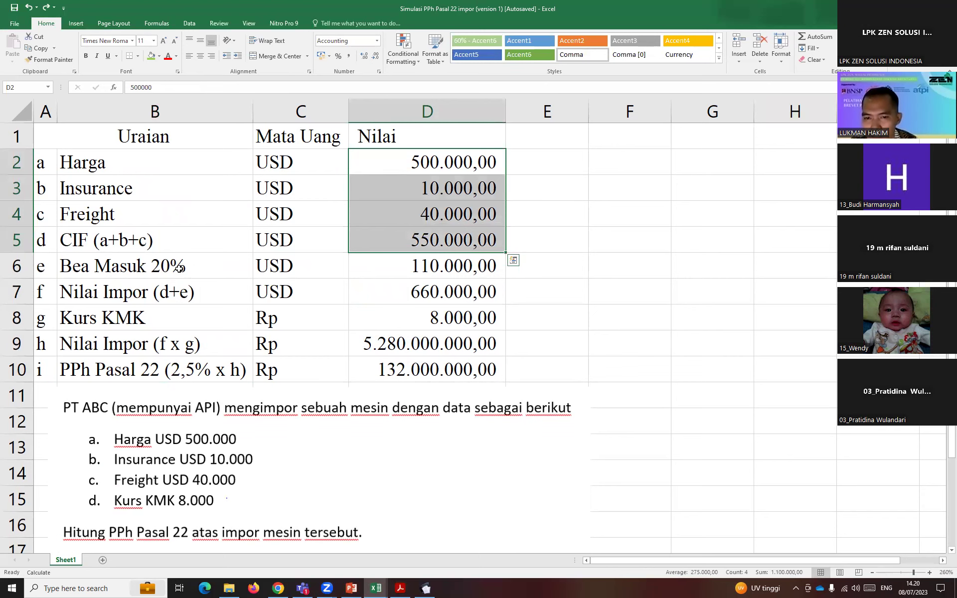
left_click(408, 268)
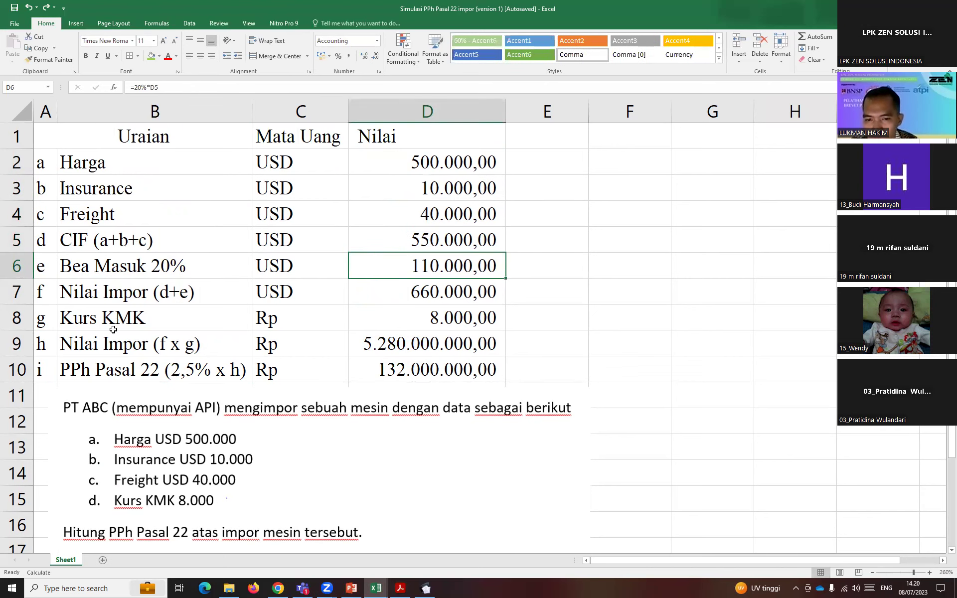
left_click(364, 372)
scroll(394, 272, "down", 1)
scroll(393, 274, "up", 1)
key("Up")
key("Up")
key("Up")
key("Up")
key("Up")
key("Up")
key("Up")
left_click(103, 215)
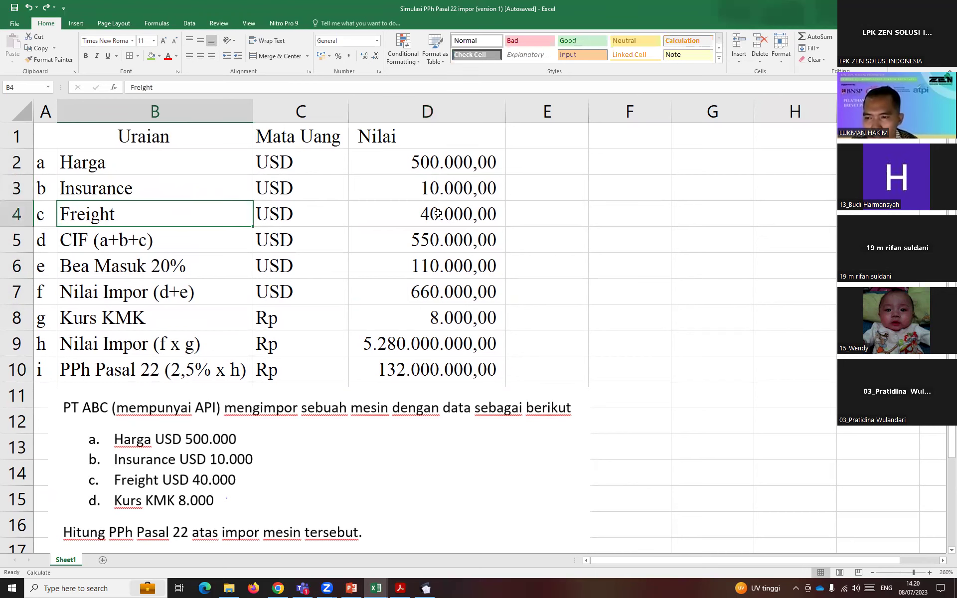
scroll(322, 269, "down", 1)
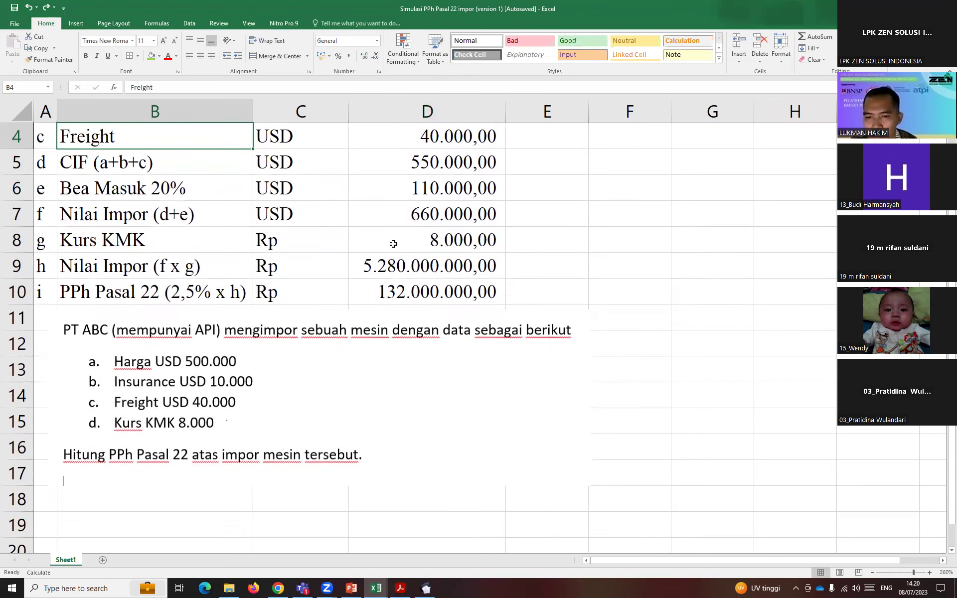
scroll(391, 244, "up", 1)
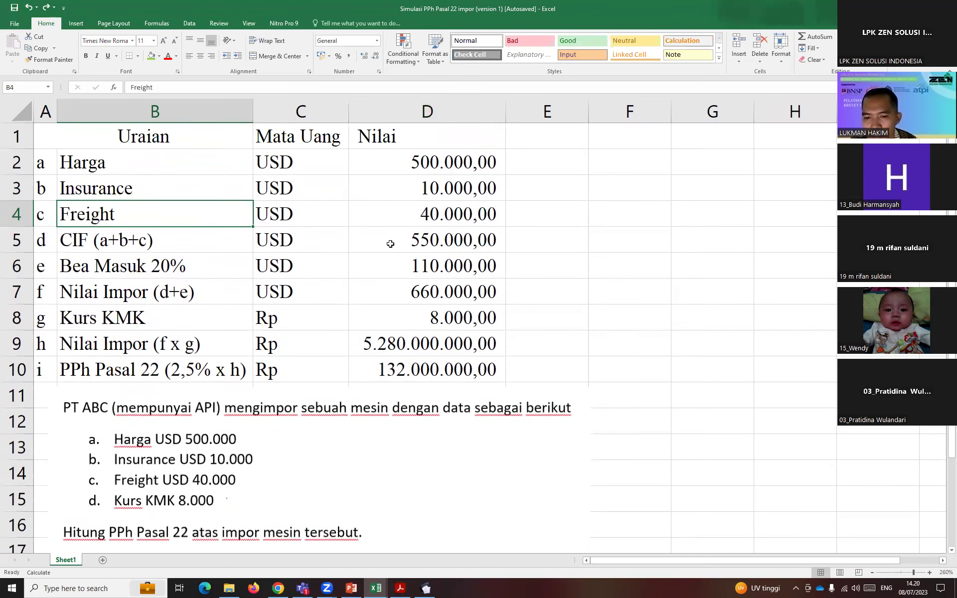
left_click(353, 215)
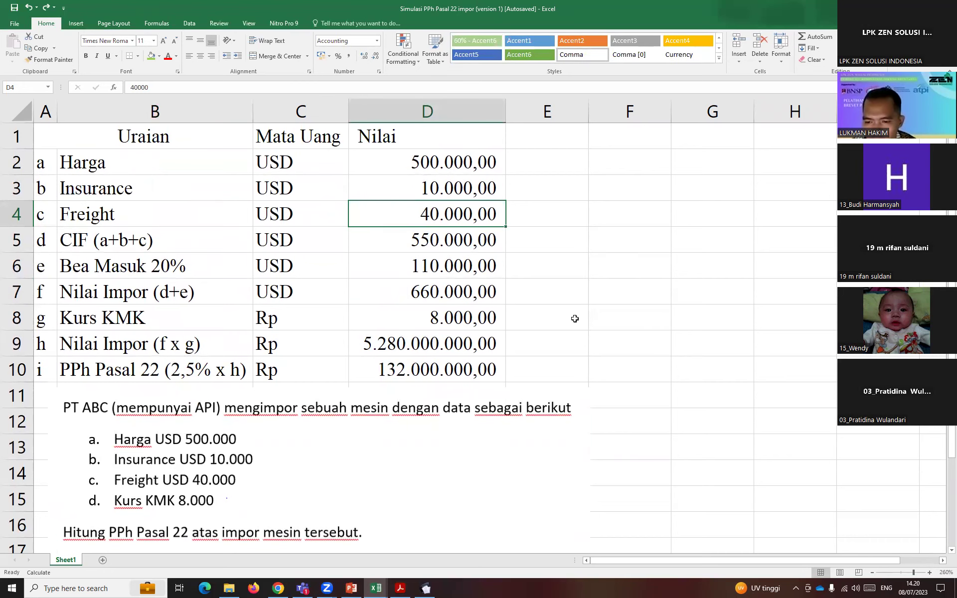
scroll(573, 320, "down", 2)
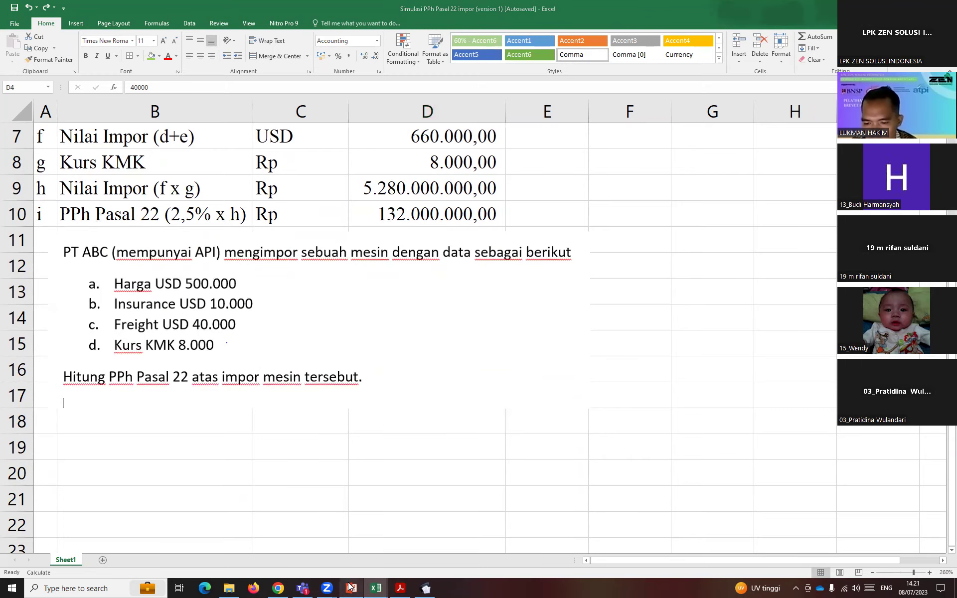
left_click(353, 585)
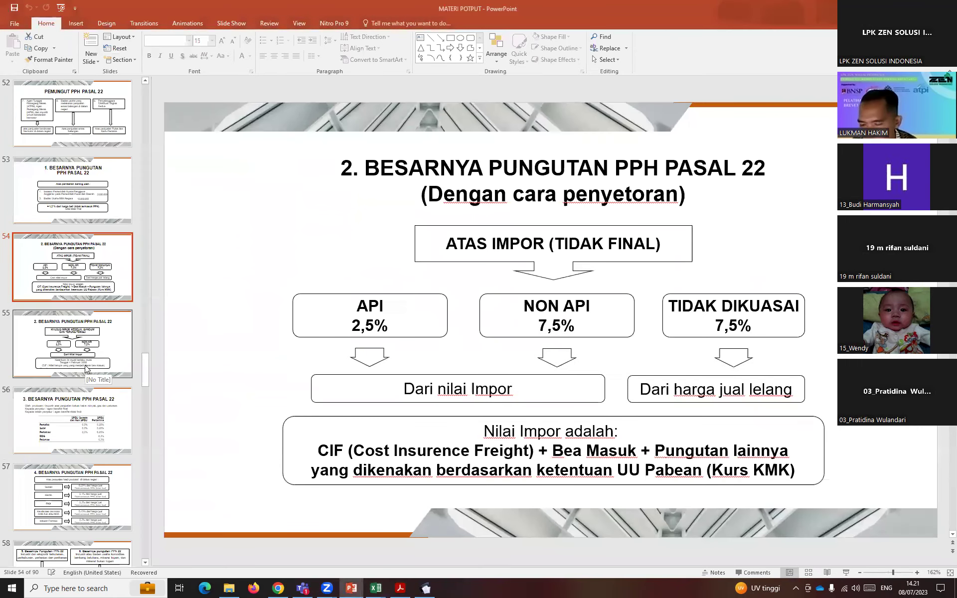
Advance from slide 55 to slide 56 and highlight 'produsen / importir'
left_click(86, 369)
key("Down")
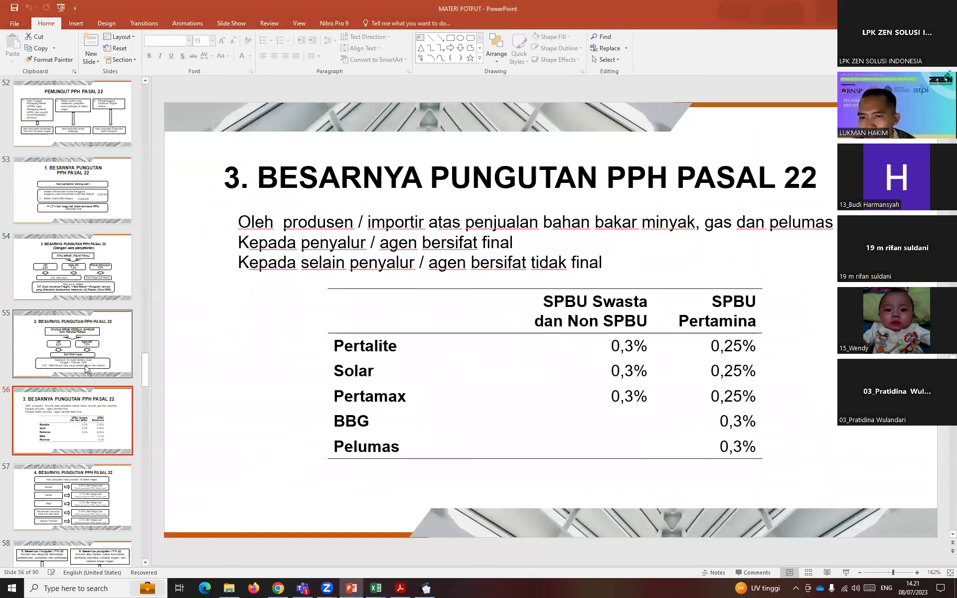
left_click_drag(283, 223, 690, 234)
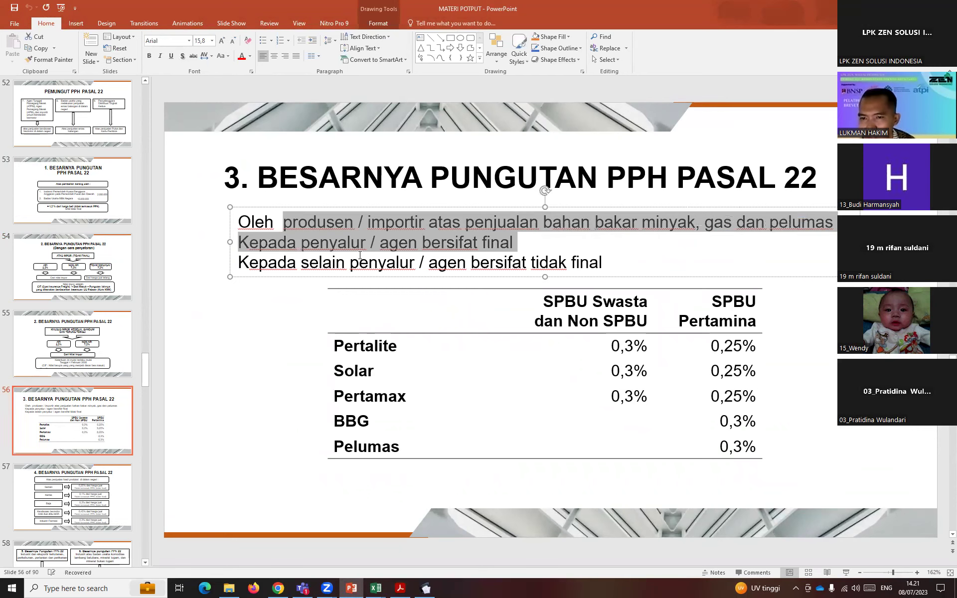
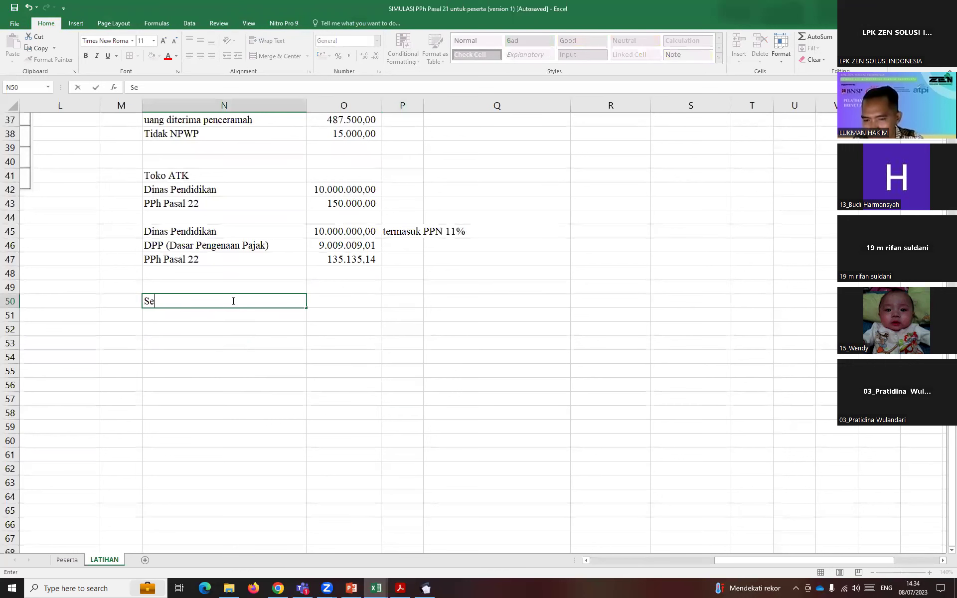
Begin typing the 'Sewa Truk' label in N50
type("Truk")
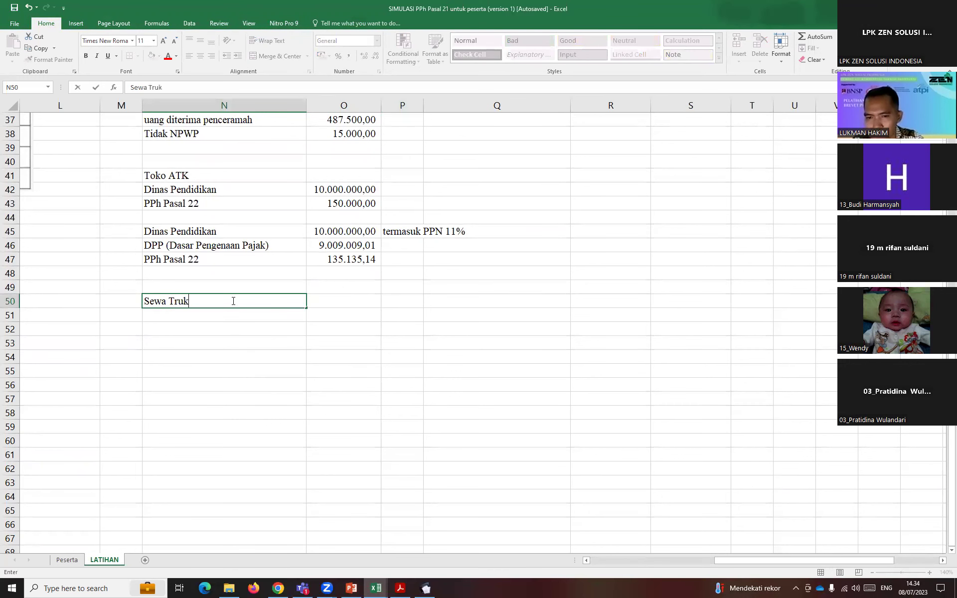
Enter 'Sewa Truk' in N50 and the 5.000.000 rental amount in O50
key("Return")
key("Up")
key("Right")
type("5")
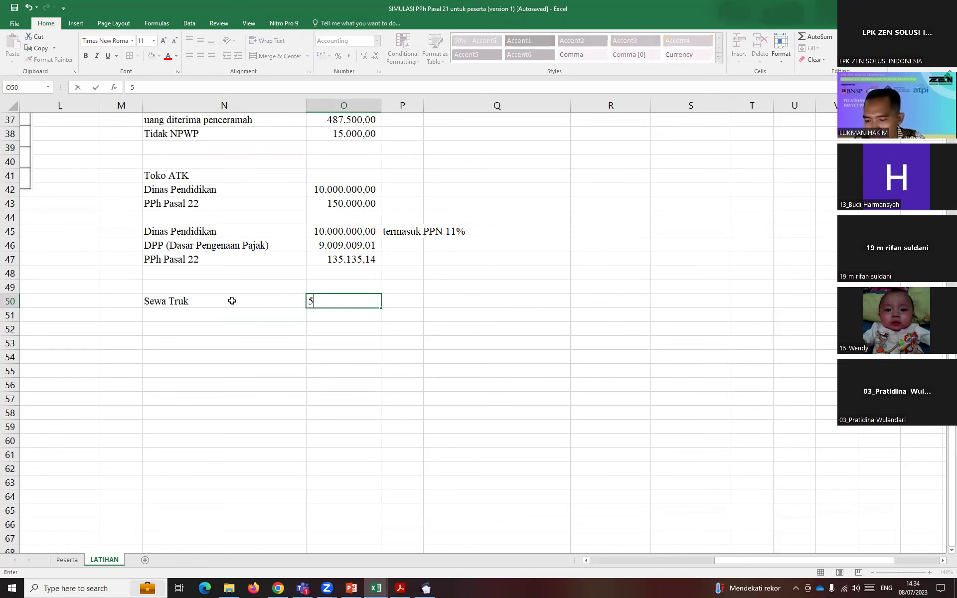
type(".000.000")
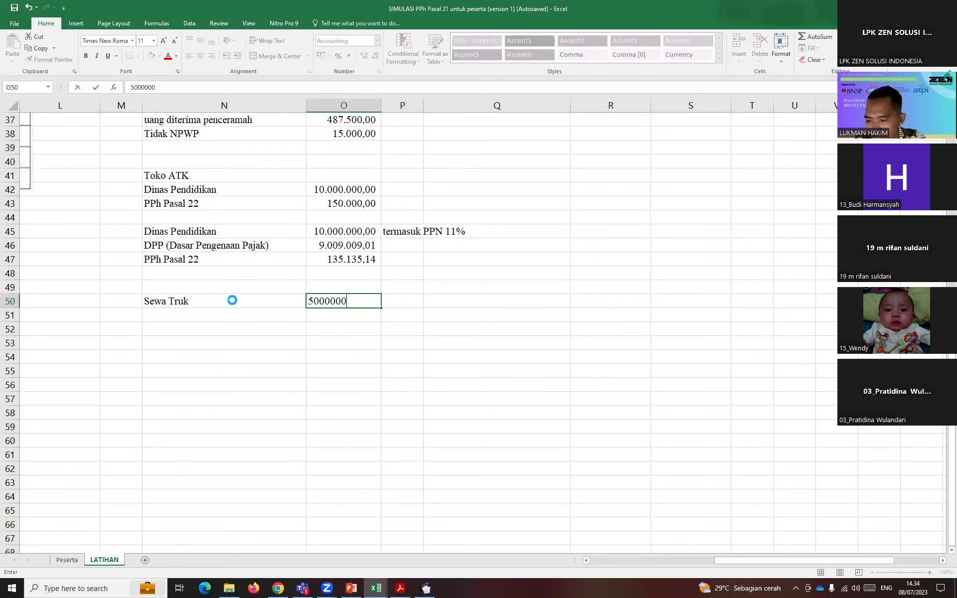
key("Return")
Expand the N50 label to 'PT Agung Sewa Truk kepada CV OK'
left_click(222, 314)
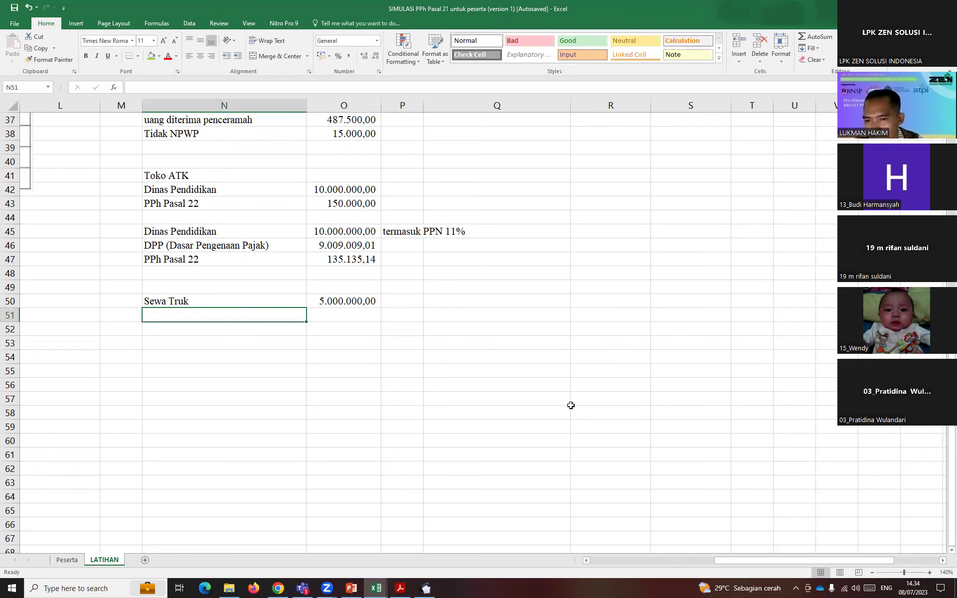
left_click(203, 302)
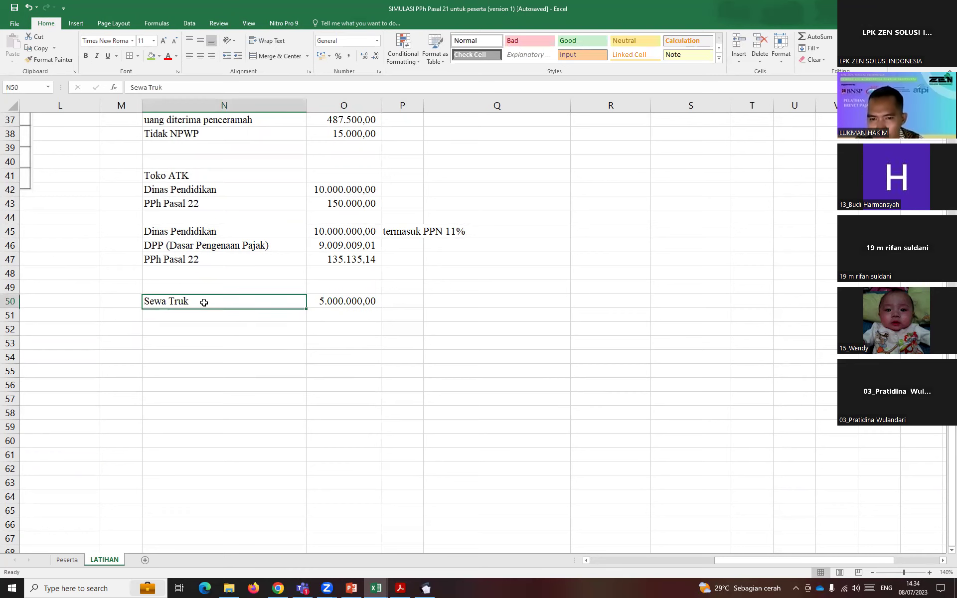
left_click(129, 87)
type("PT A")
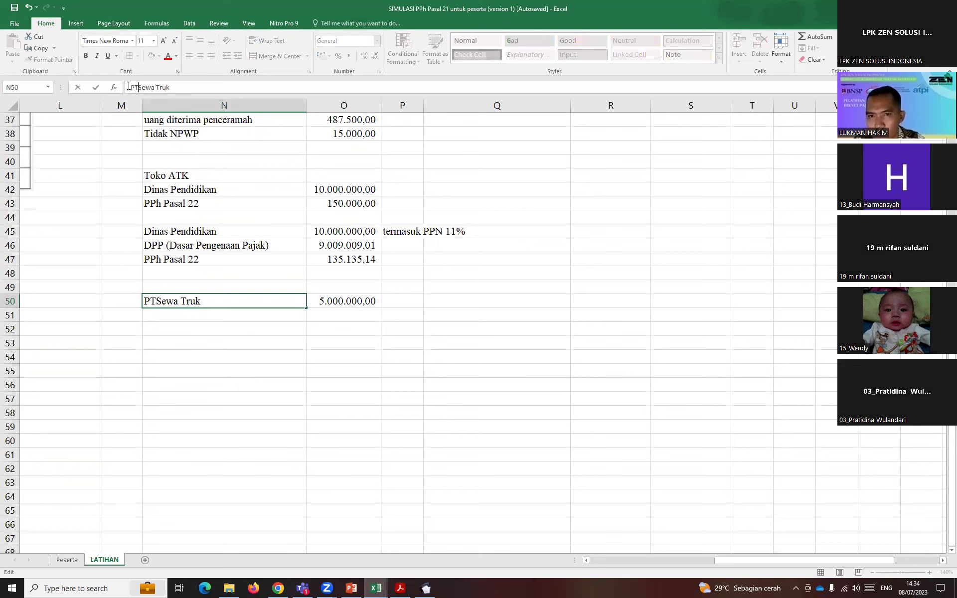
type("gung Sewa Tru")
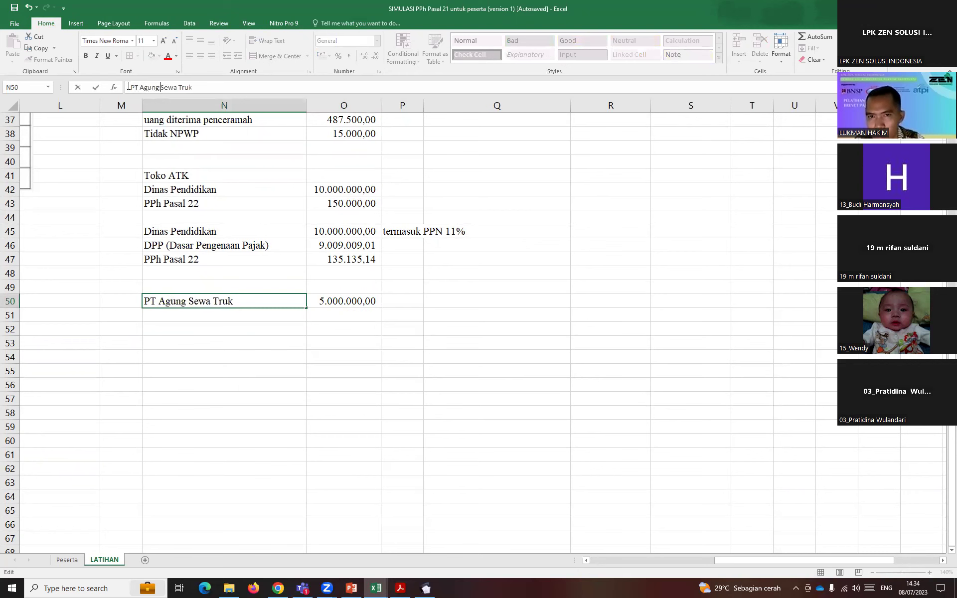
type("k kepada CV")
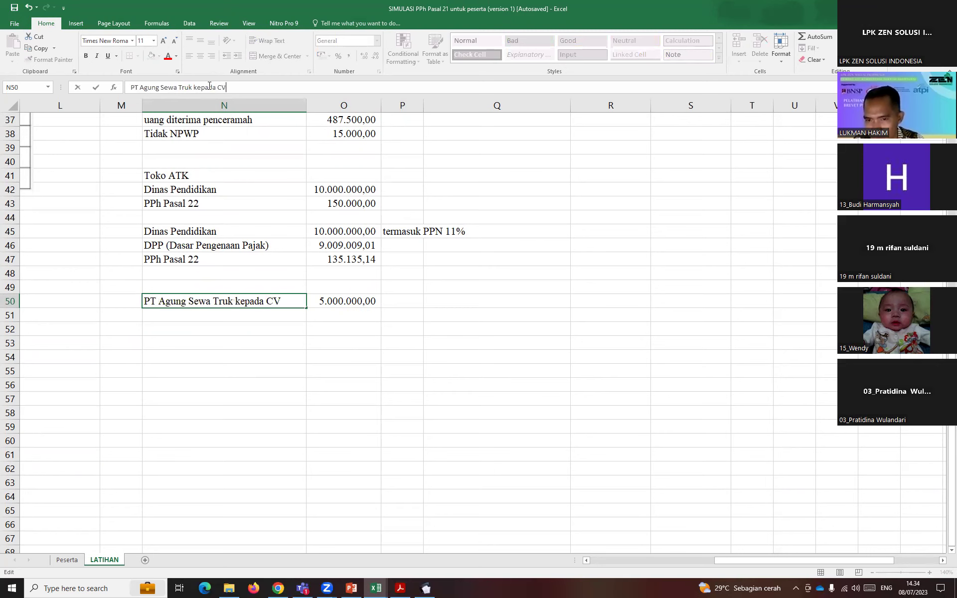
type(" OK")
key("Tab")
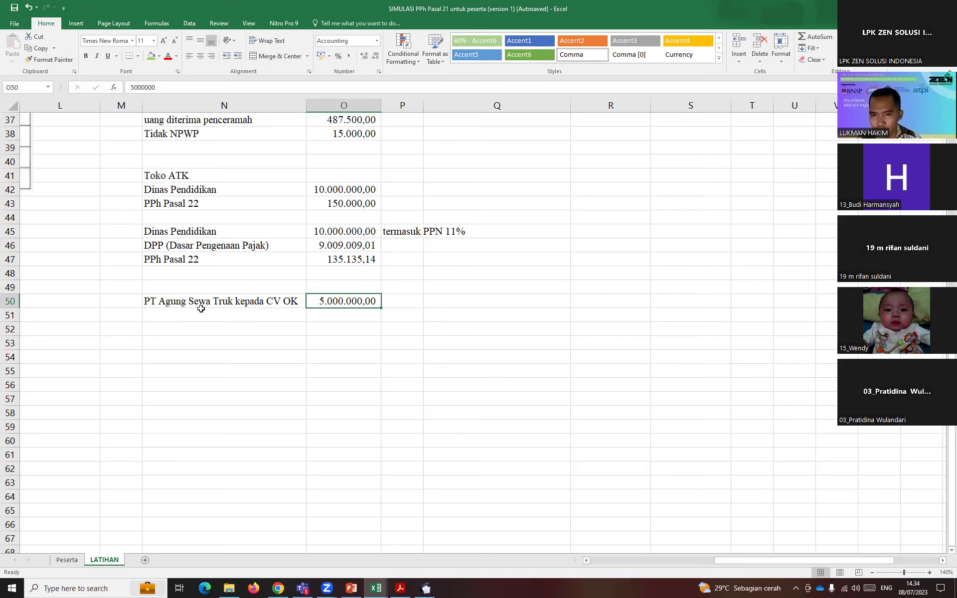
left_click(276, 305)
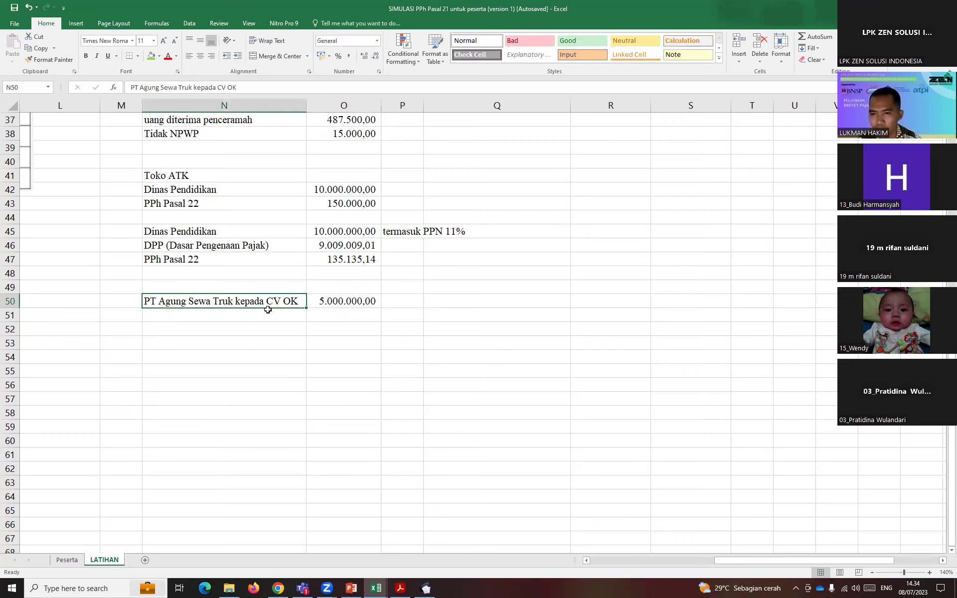
left_click(362, 301)
Add a 'PPh Pasal' label in N51 and the =2%*O50 tax formula in O51
left_click(339, 329)
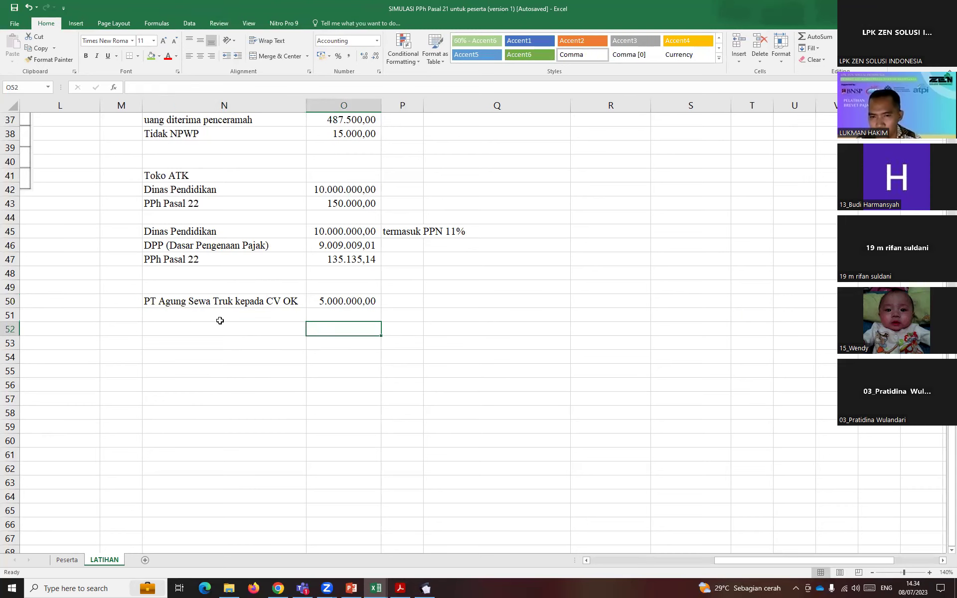
left_click(219, 319)
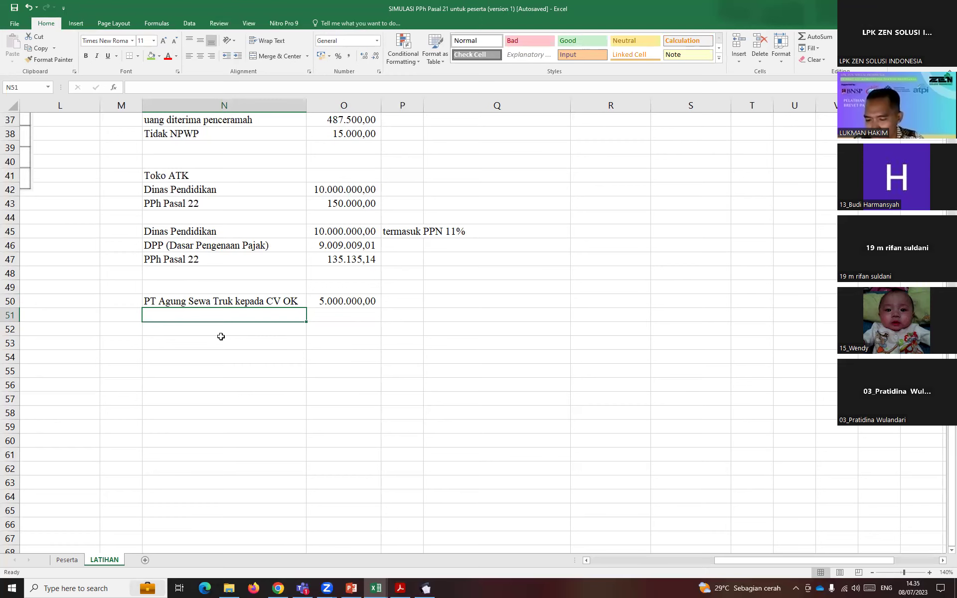
type("PT")
key("BackSpace")
key("BackSpace")
key("BackSpace")
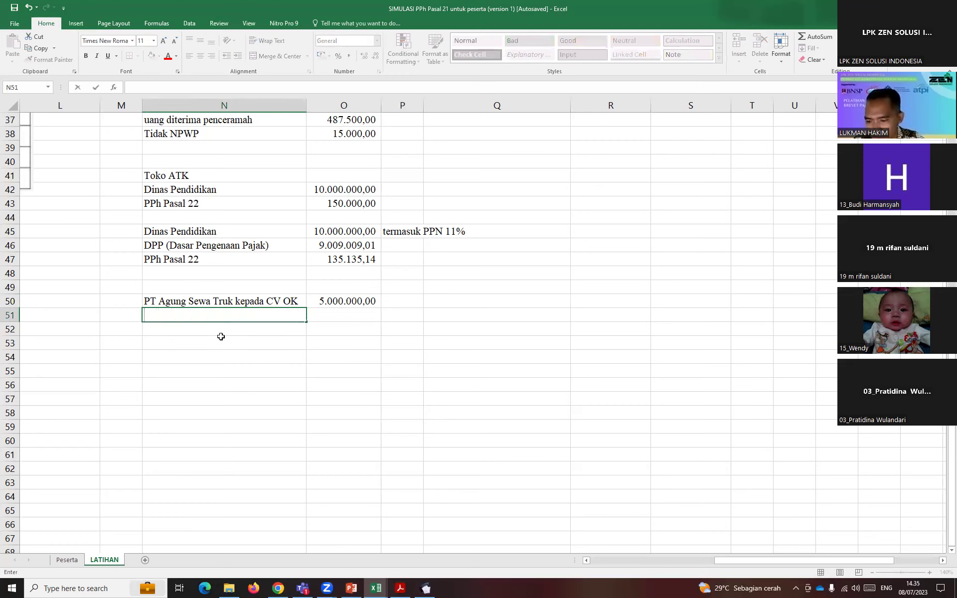
type("PP")
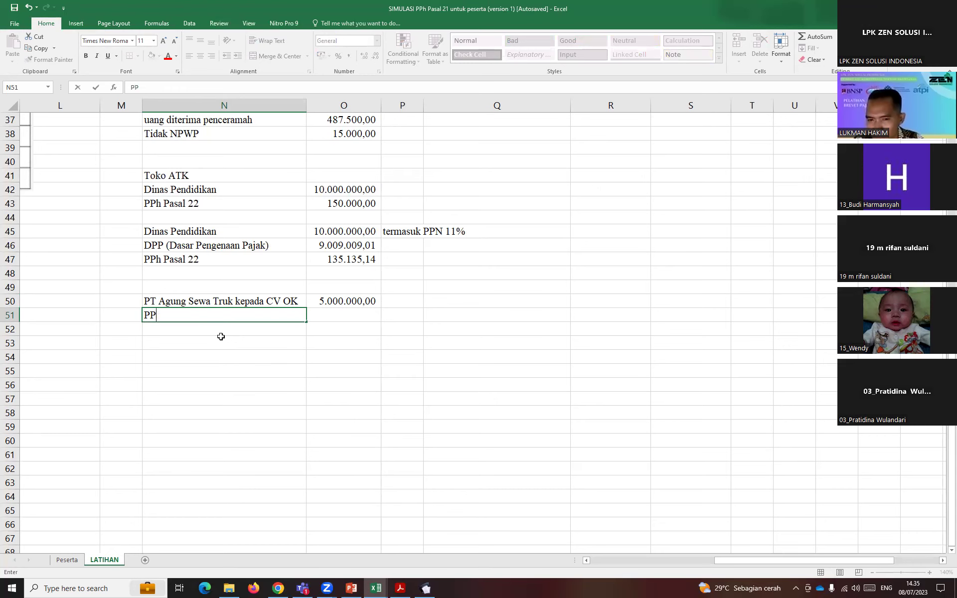
type("h PAsal")
key("Tab")
type("=")
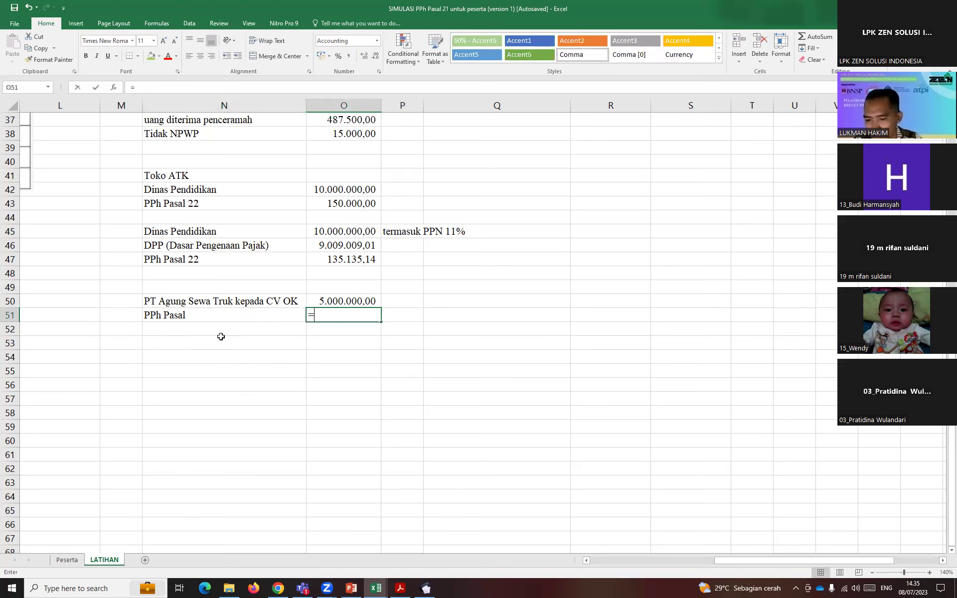
type("2%*")
key("Up")
key("Return")
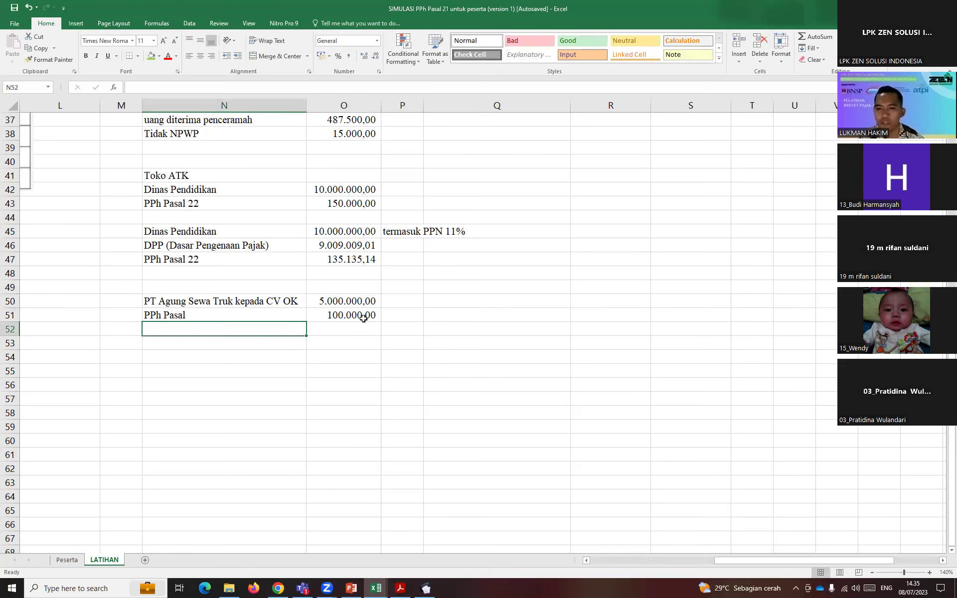
Review the rental description and PPh Pasal label, then switch to the browser
left_click(207, 318)
left_click(207, 303)
left_click(198, 324)
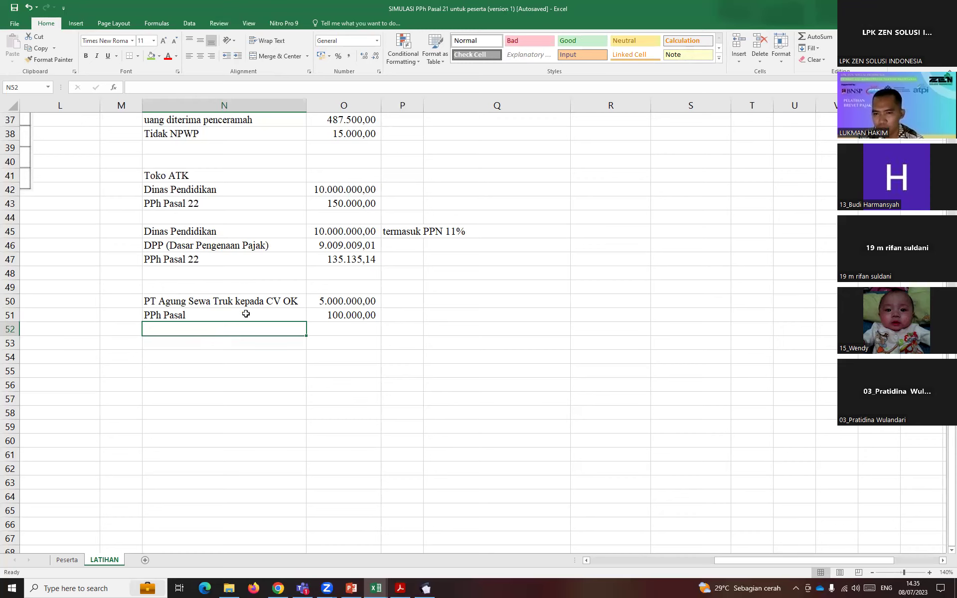
left_click(264, 301)
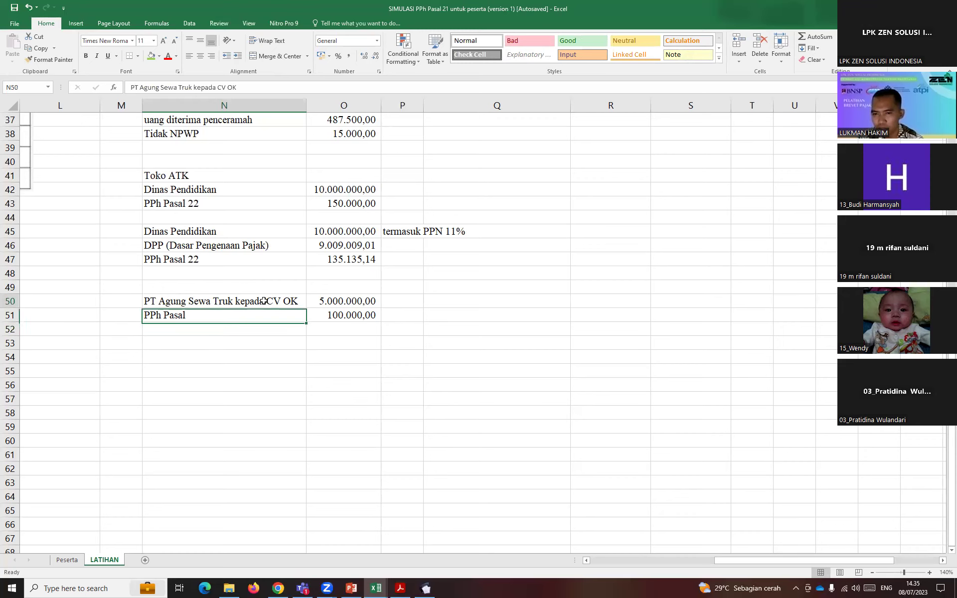
left_click(168, 313)
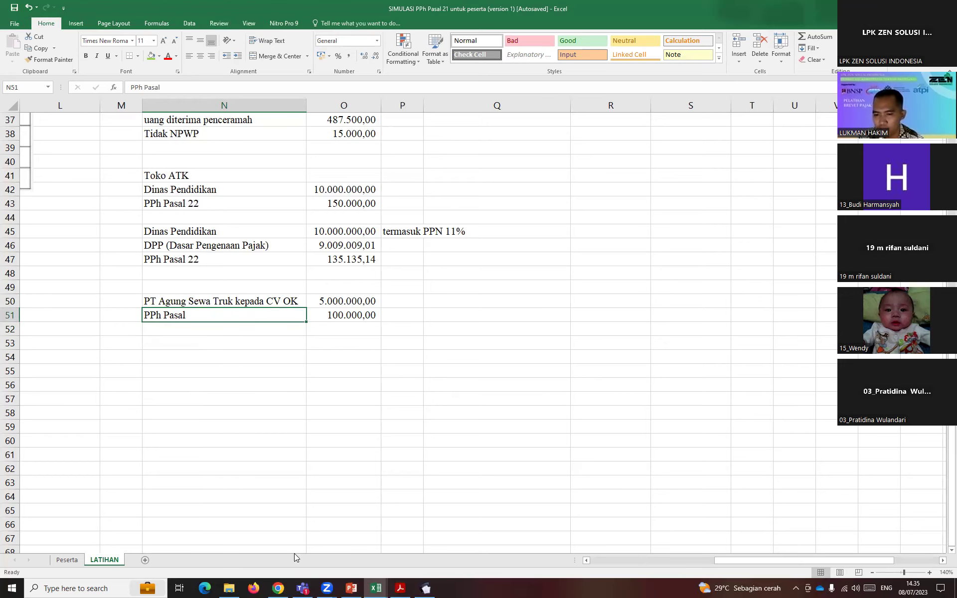
left_click(281, 587)
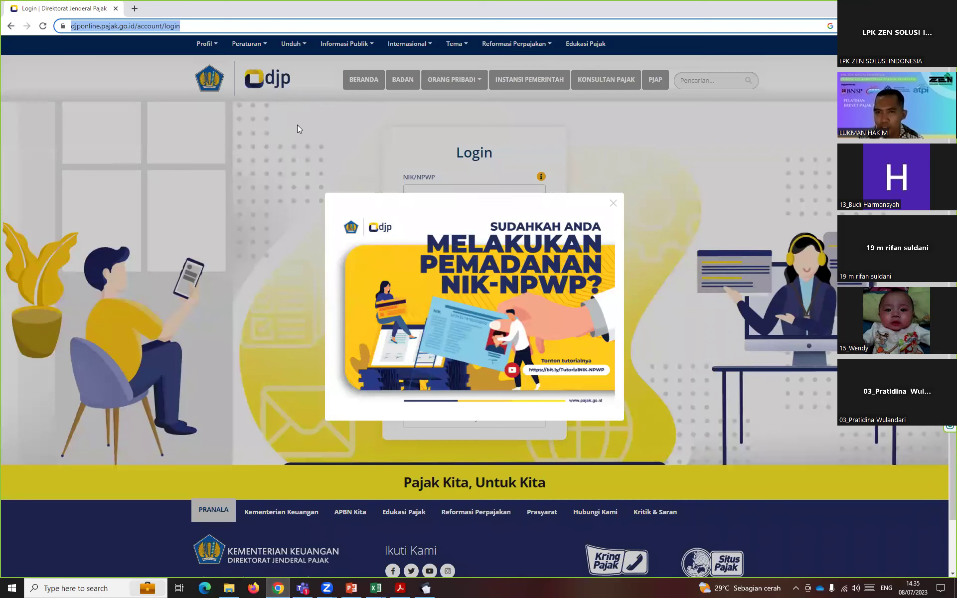
Close the announcement and log in to DJP Online with the NIK/NPWP and password
left_click(614, 205)
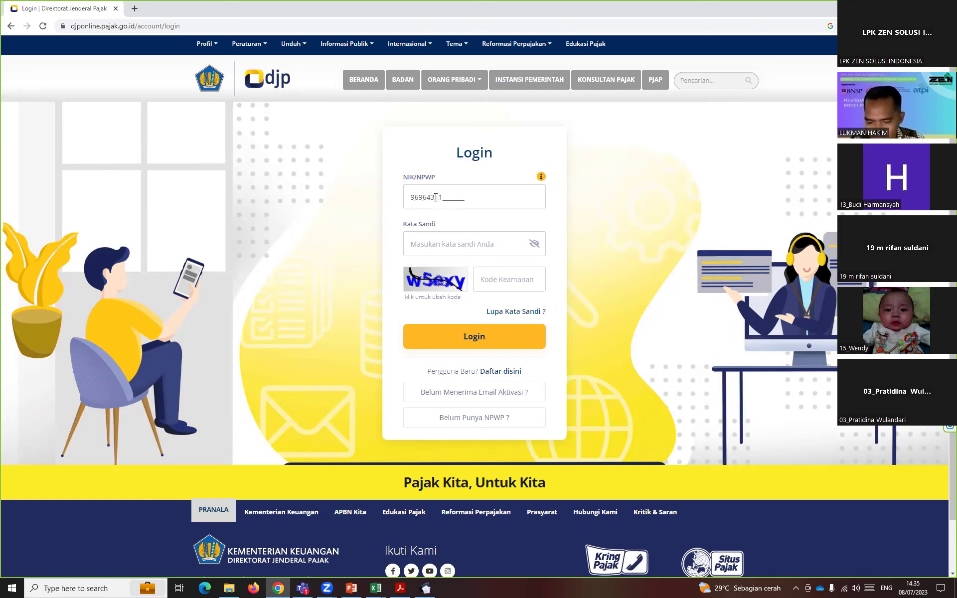
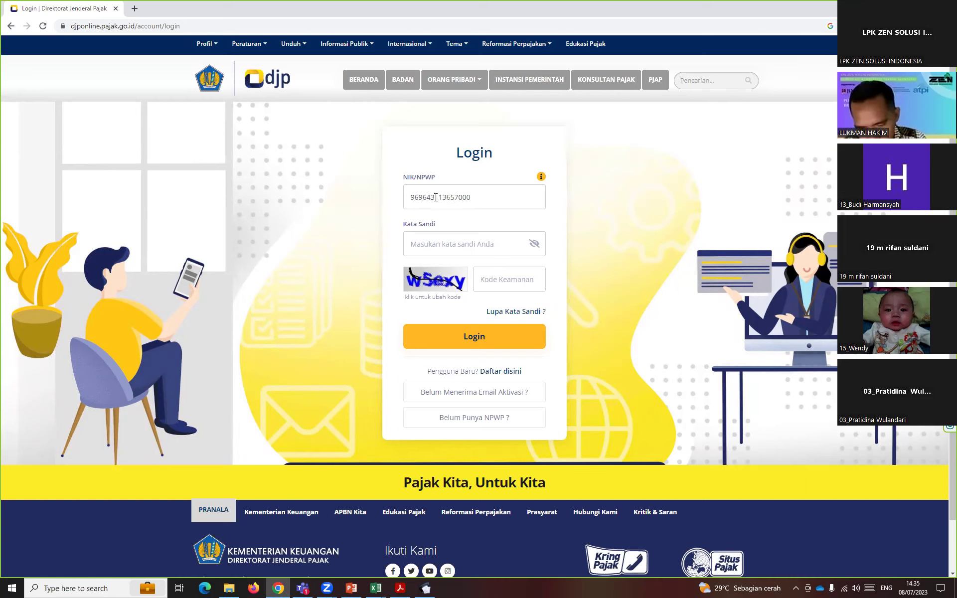
key("Tab")
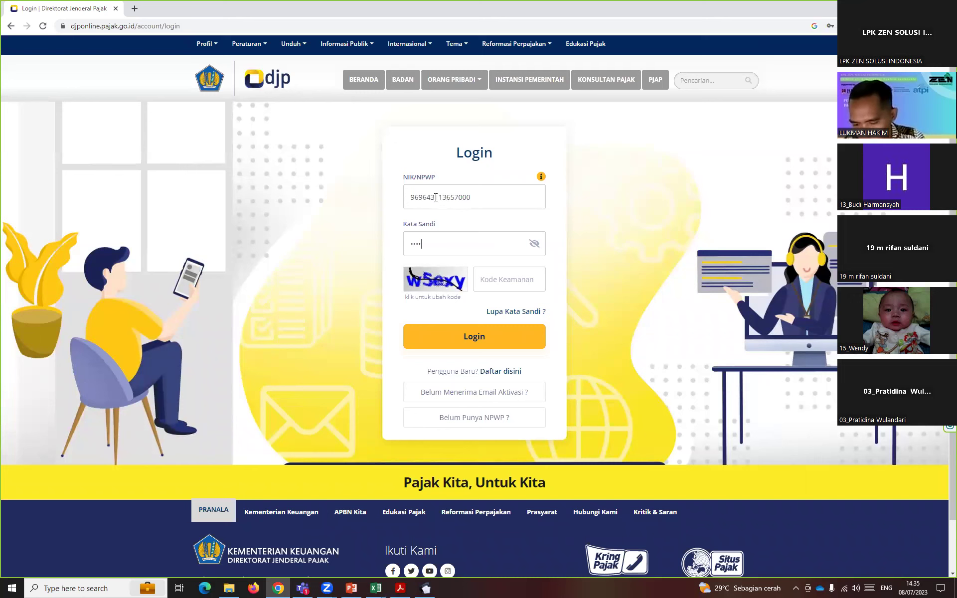
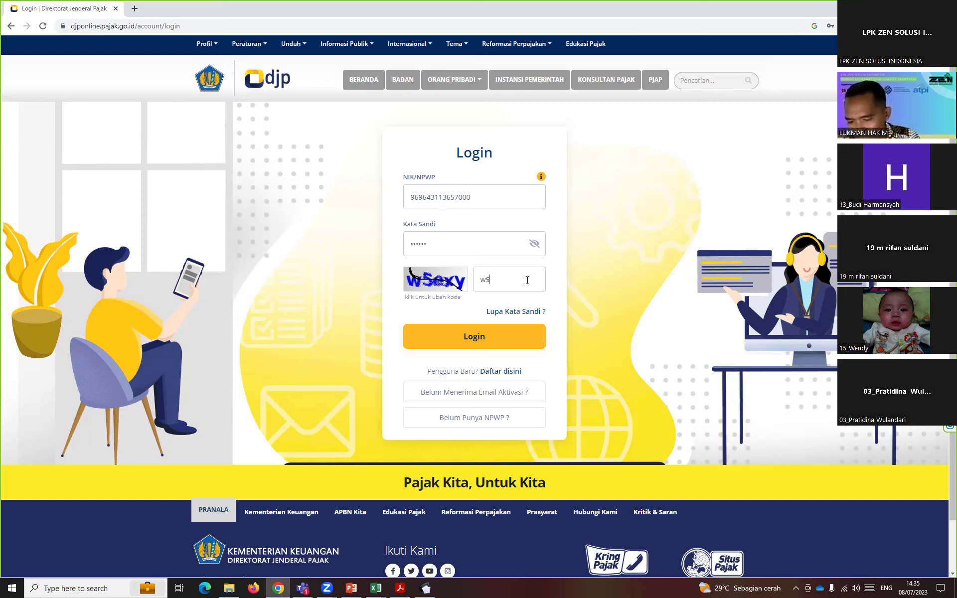
left_click(498, 337)
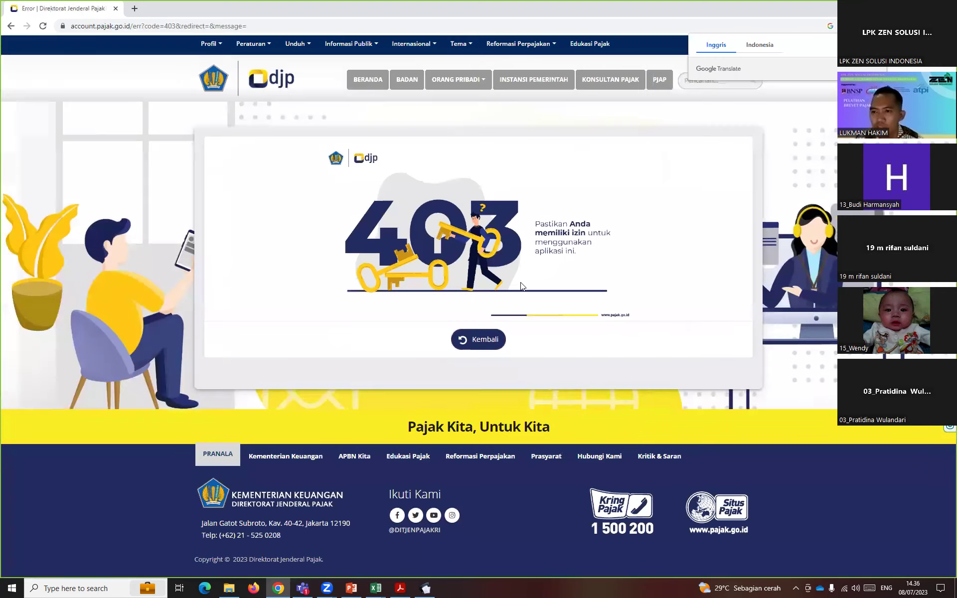
Go back from the 403 error, dismiss the popup and log in again with the captcha
left_click(486, 339)
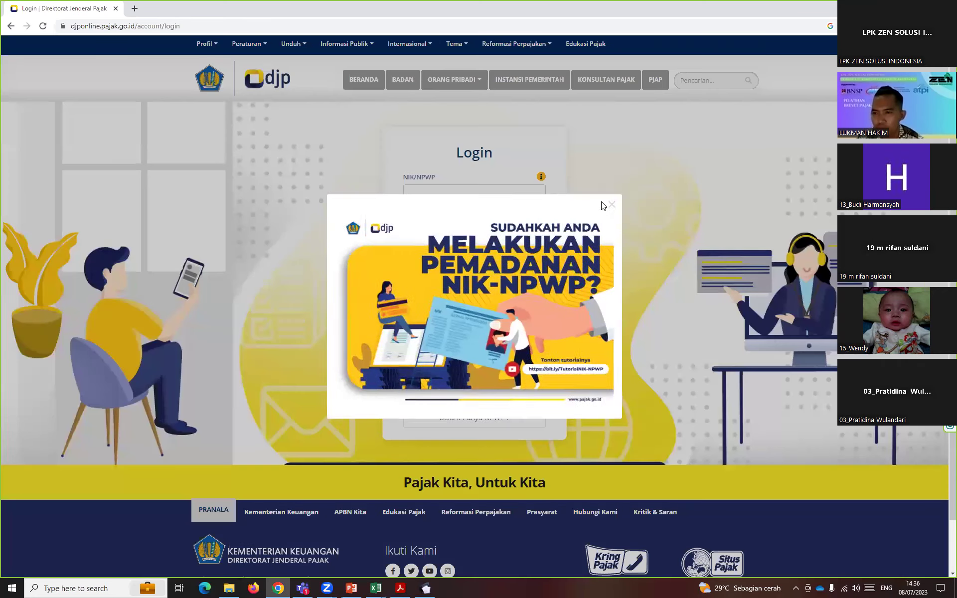
left_click(611, 205)
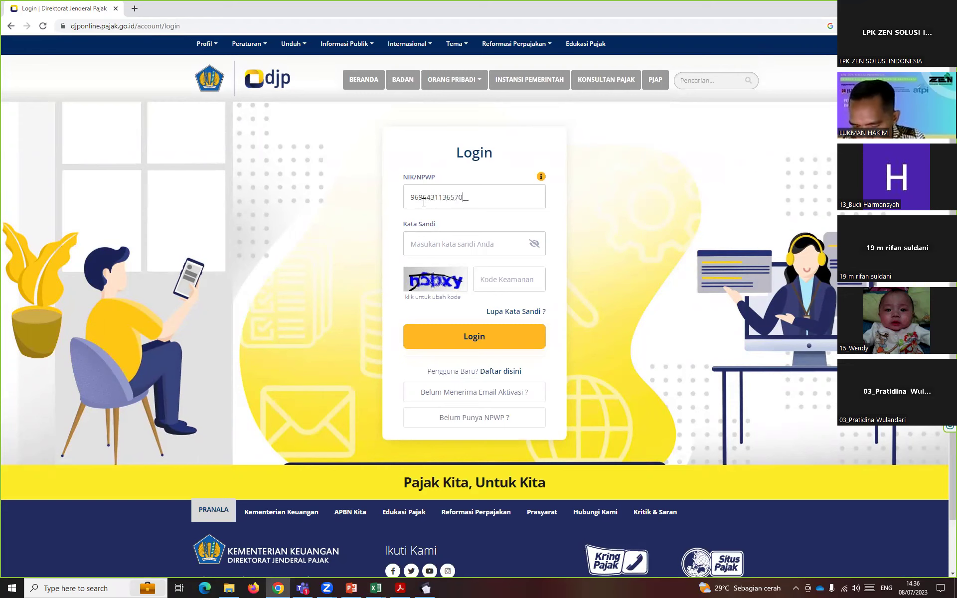
type("a")
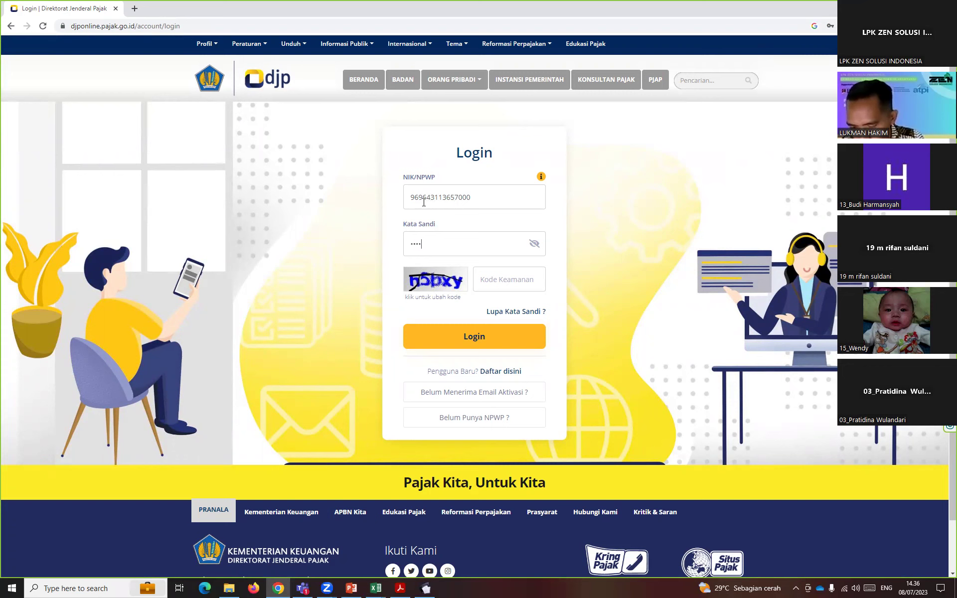
type("n5")
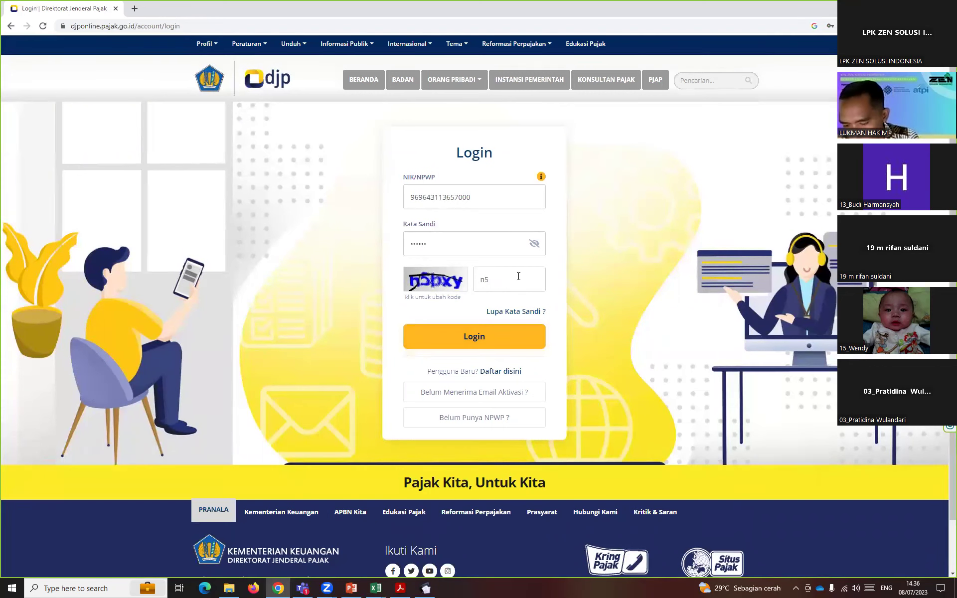
type("bxy")
left_click(479, 338)
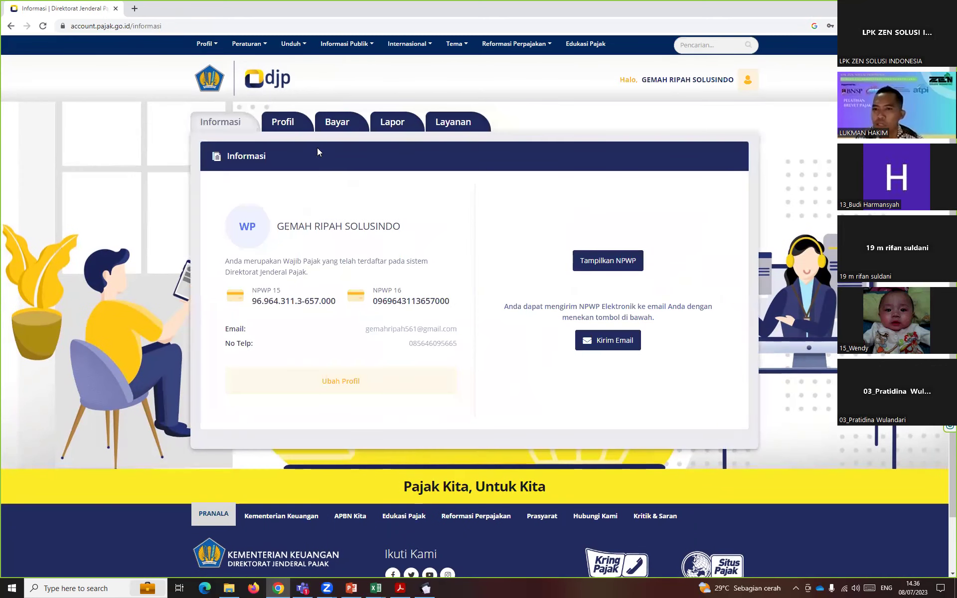
Open the Lapor reporting page and return to the PPh Pasal 22 impor workbook
left_click(397, 131)
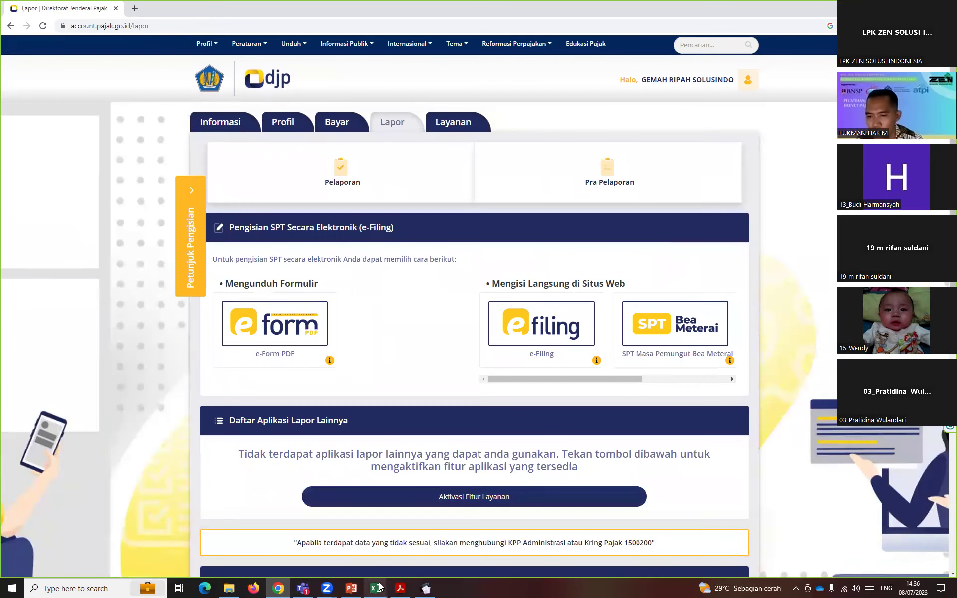
mouse_move(376, 588)
left_click(531, 548)
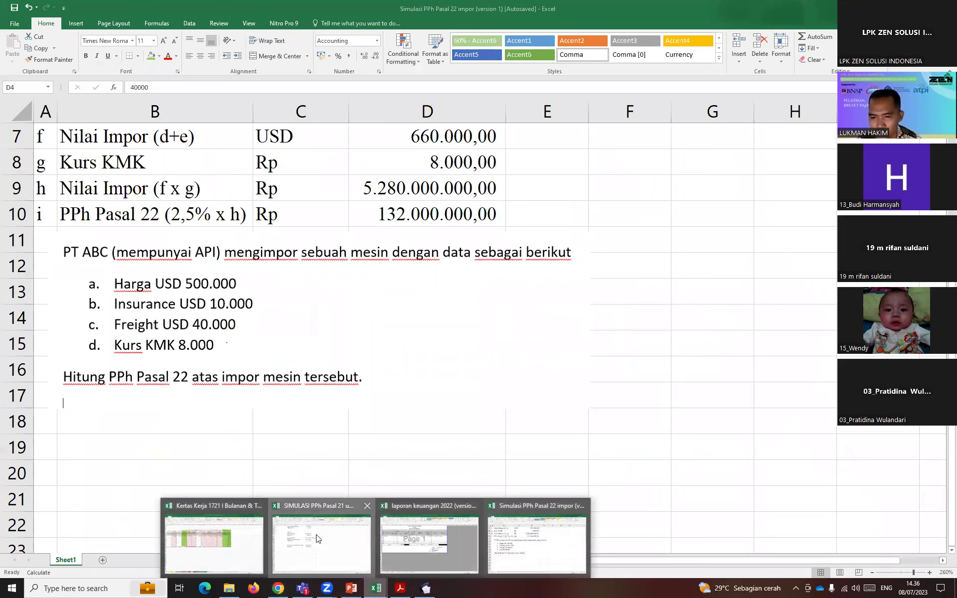
Switch to the SIMULASI PPh Pasal 21 workbook and check the truck-rental rows and 2% formula
left_click(339, 558)
left_click(241, 369)
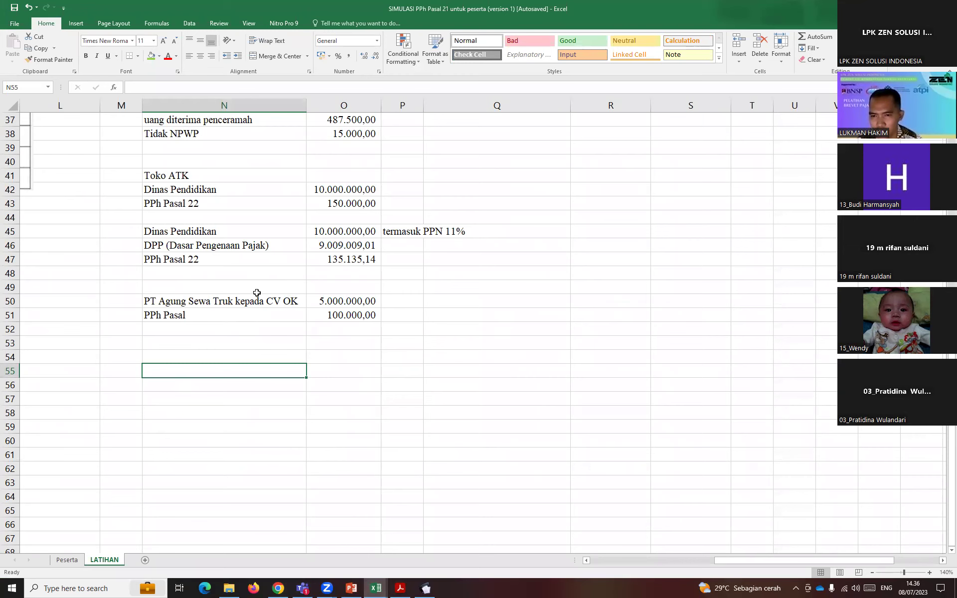
left_click(276, 330)
left_click(191, 315)
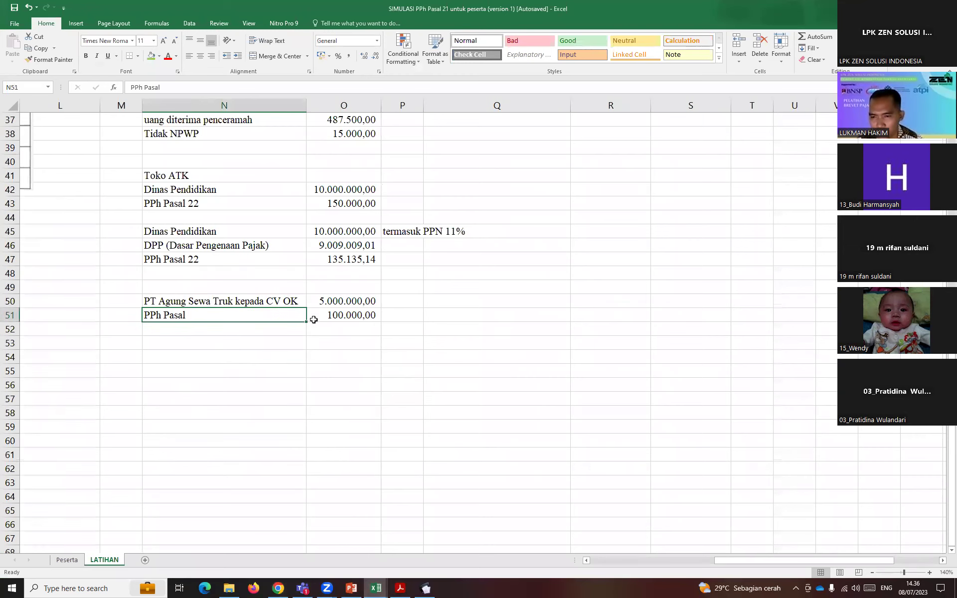
left_click(348, 330)
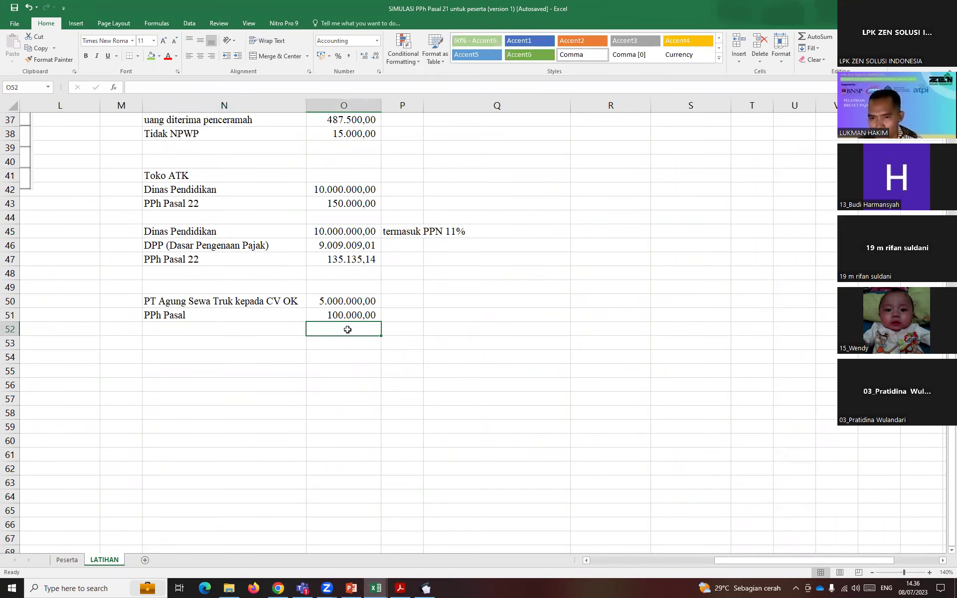
left_click(338, 300)
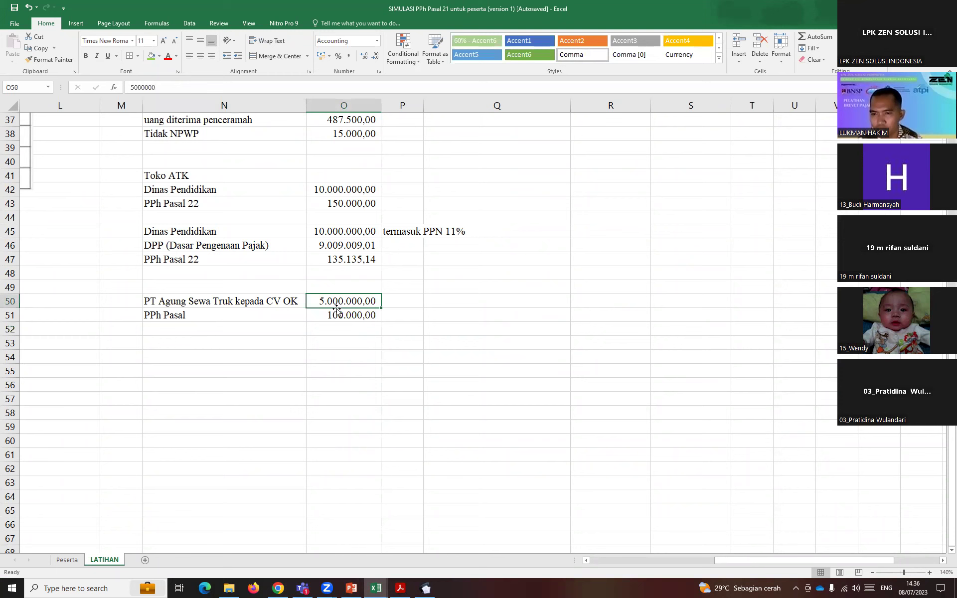
left_click(337, 315)
left_click(338, 327)
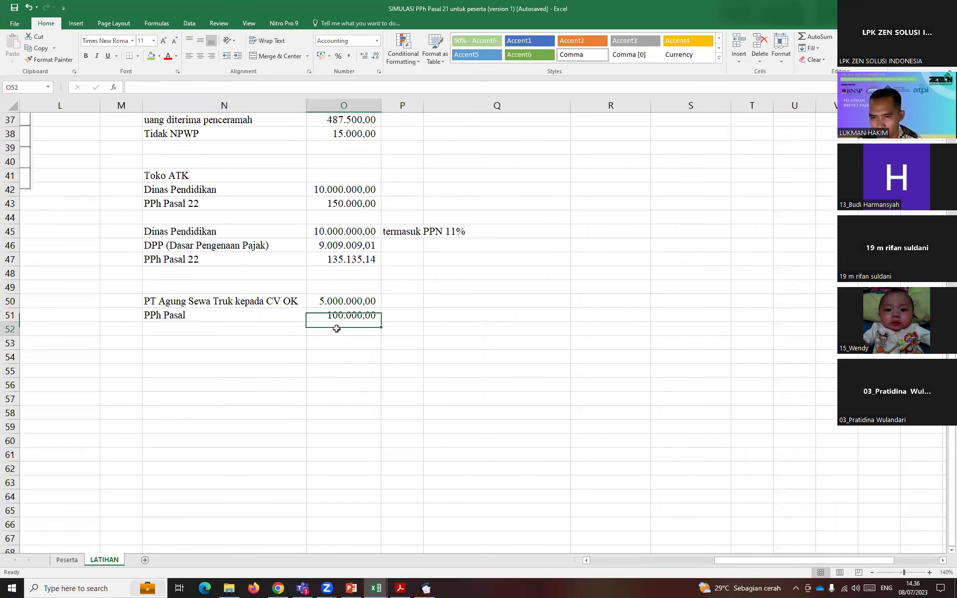
left_click(236, 303)
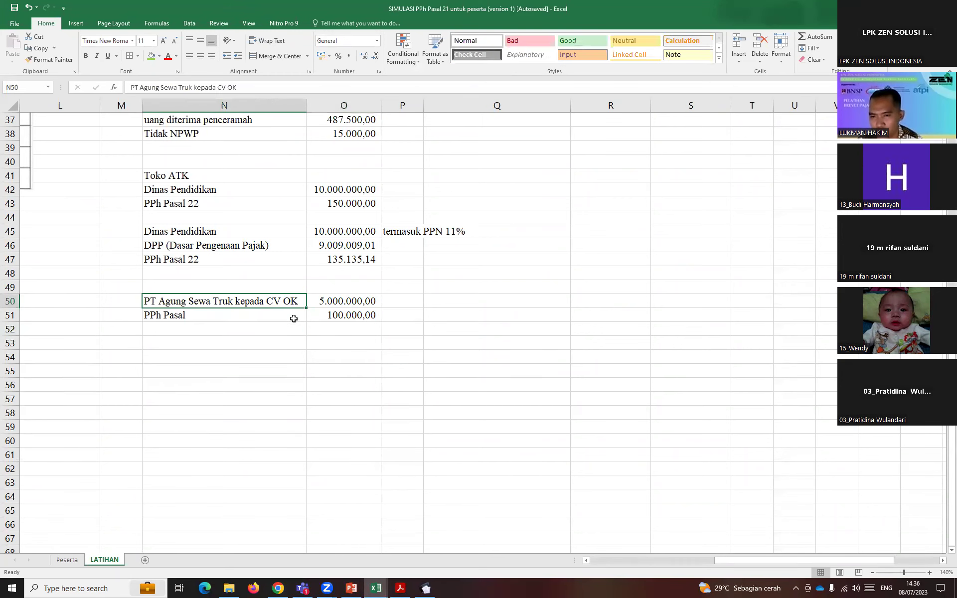
left_click(335, 314)
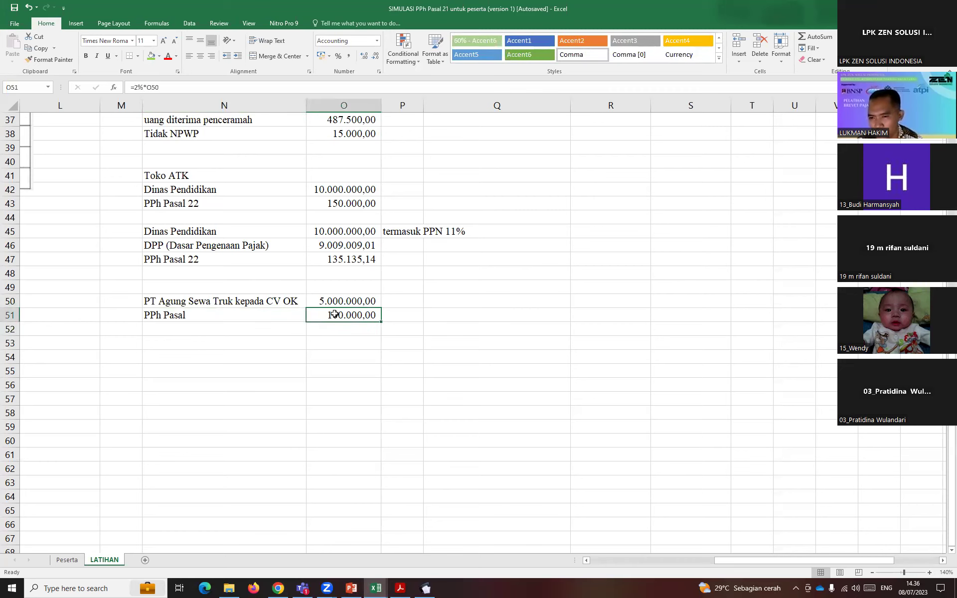
left_click(201, 315)
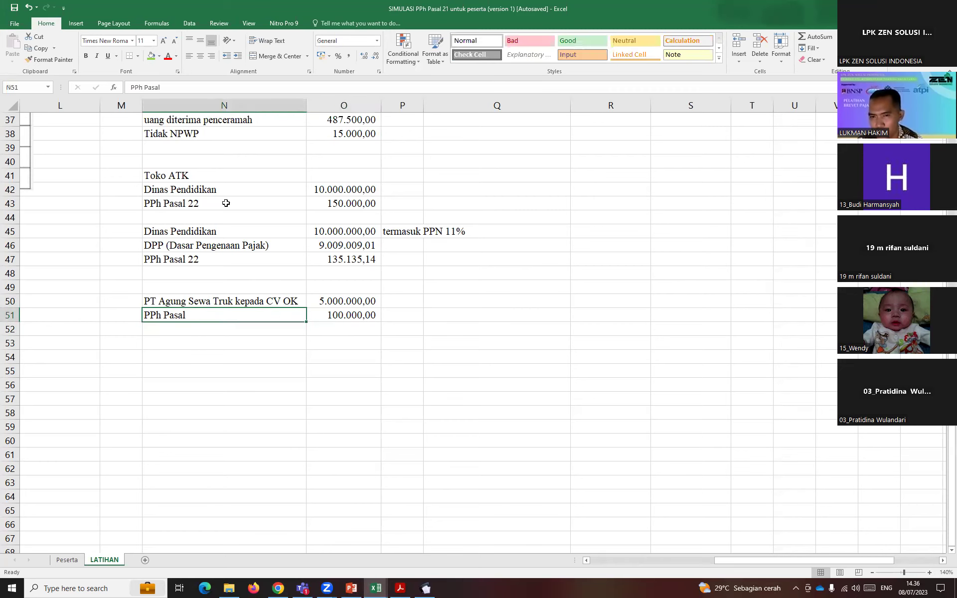
Change the N51 label to 'PPh Pasal 23 (2%)'
left_click(186, 89)
type("3")
key("Return")
left_click(354, 310)
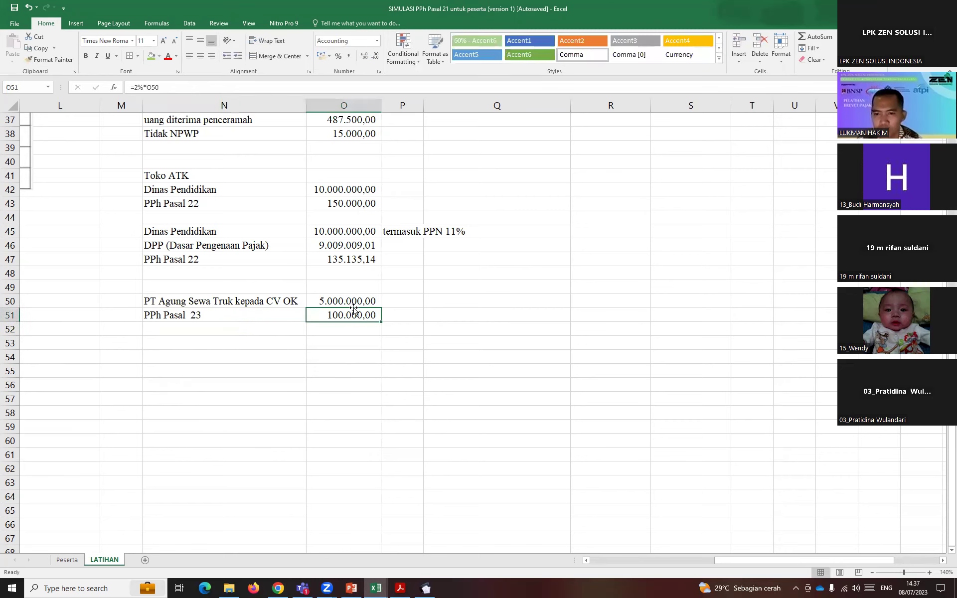
left_click(178, 315)
left_click(201, 87)
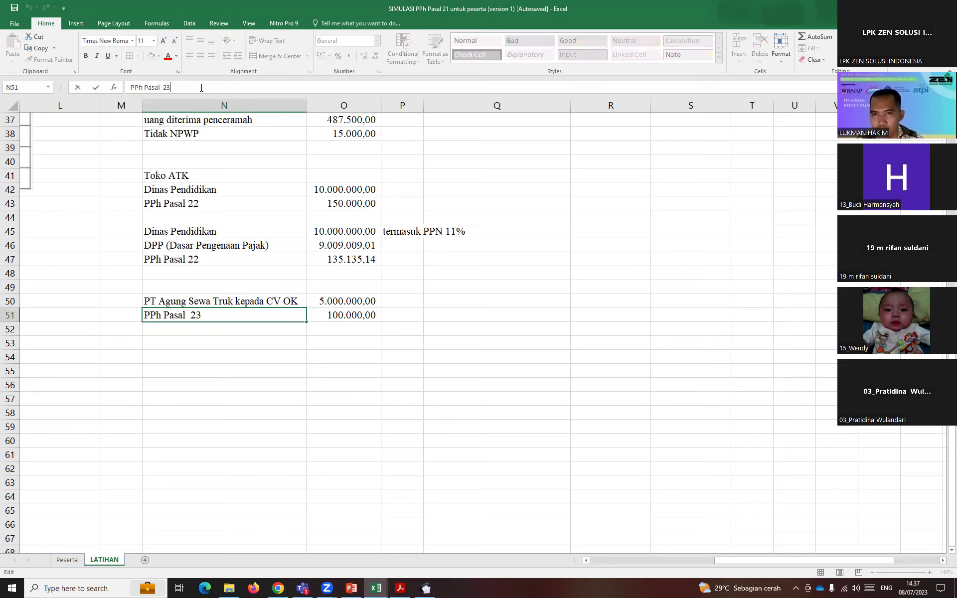
type("(2%)")
key("Return")
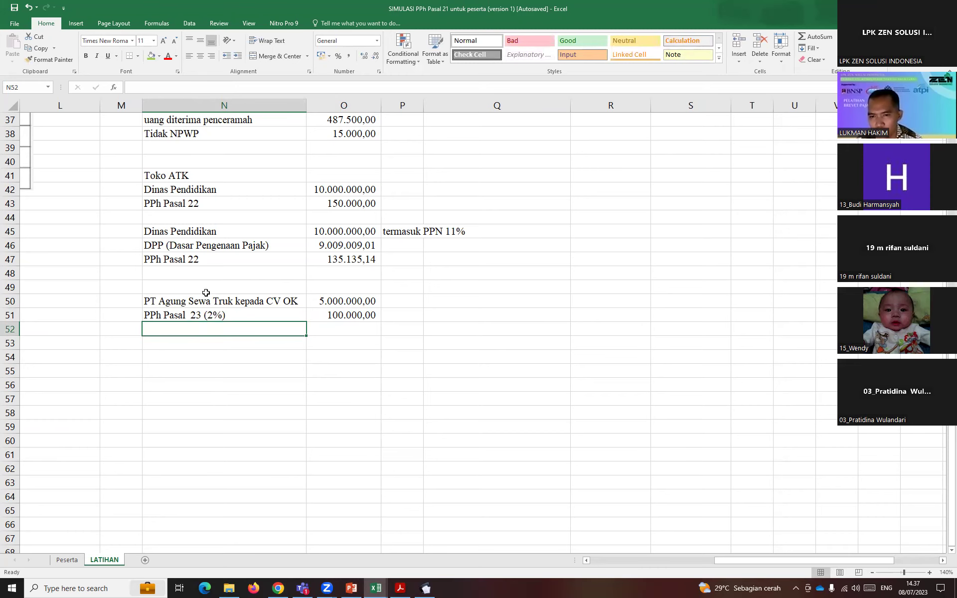
Recheck the O51 formula and row labels, then return to the DJP Online Lapor page
left_click(337, 319)
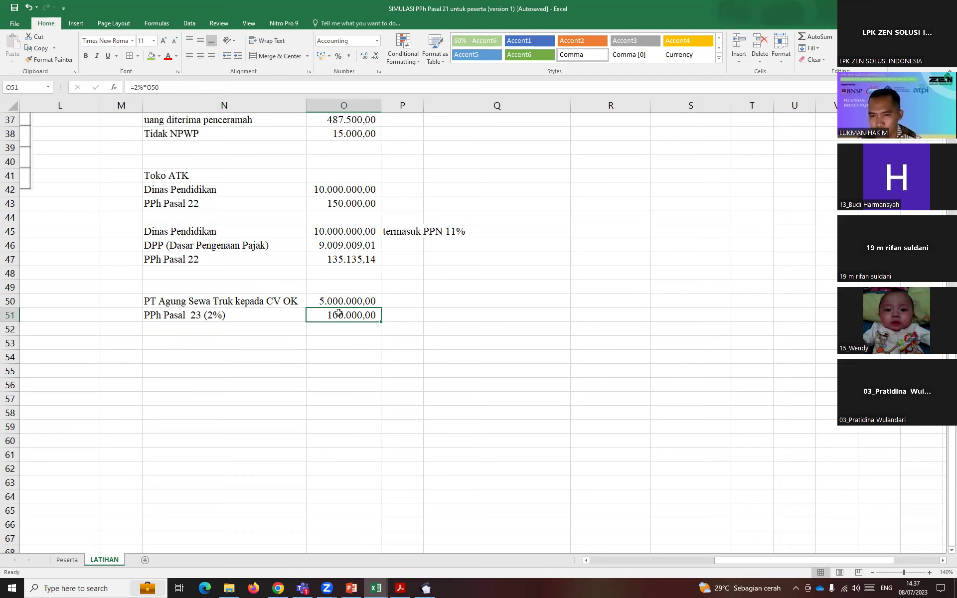
left_click(333, 331)
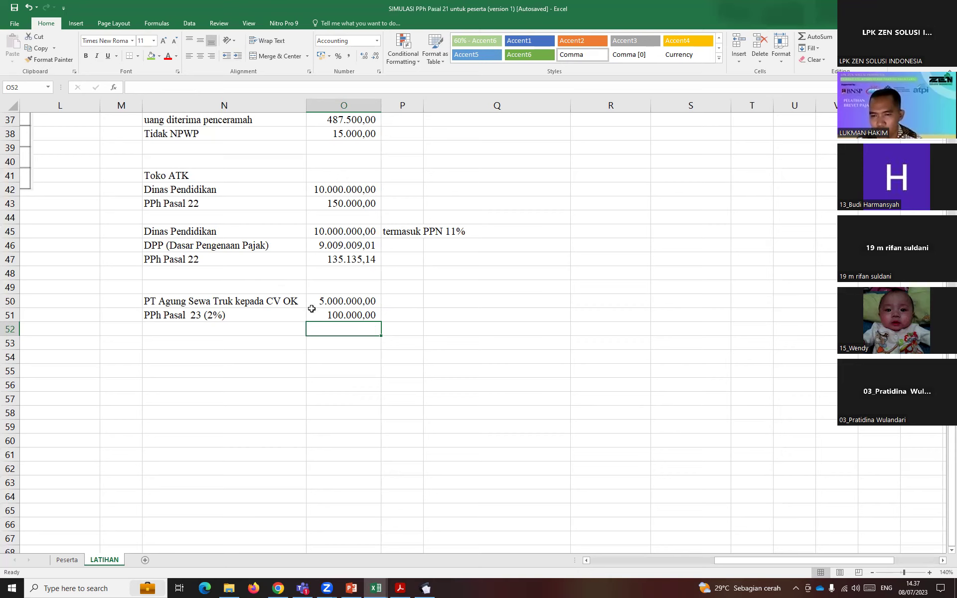
left_click(342, 320)
left_click(341, 305)
left_click(341, 317)
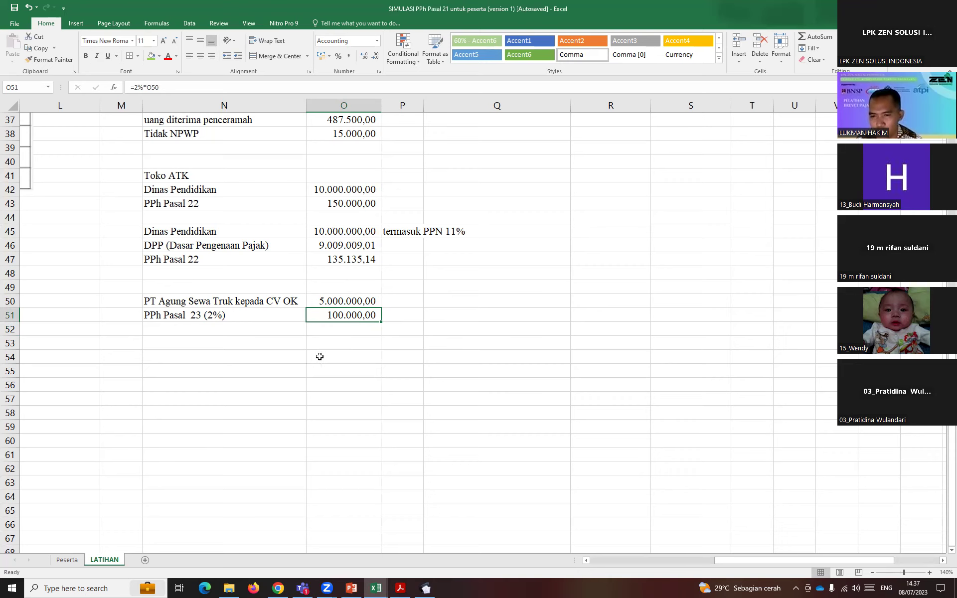
left_click(234, 302)
left_click(222, 320)
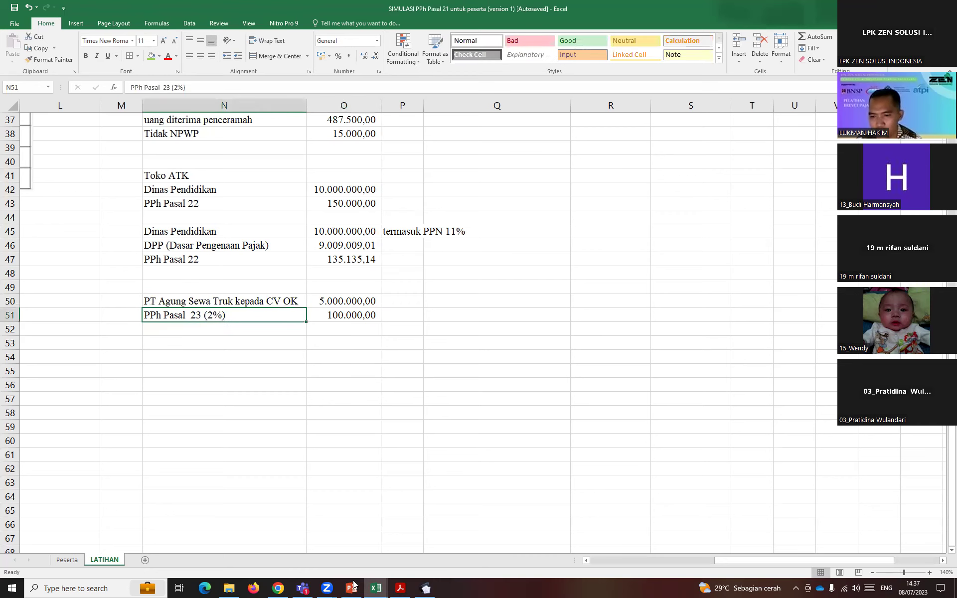
left_click(278, 588)
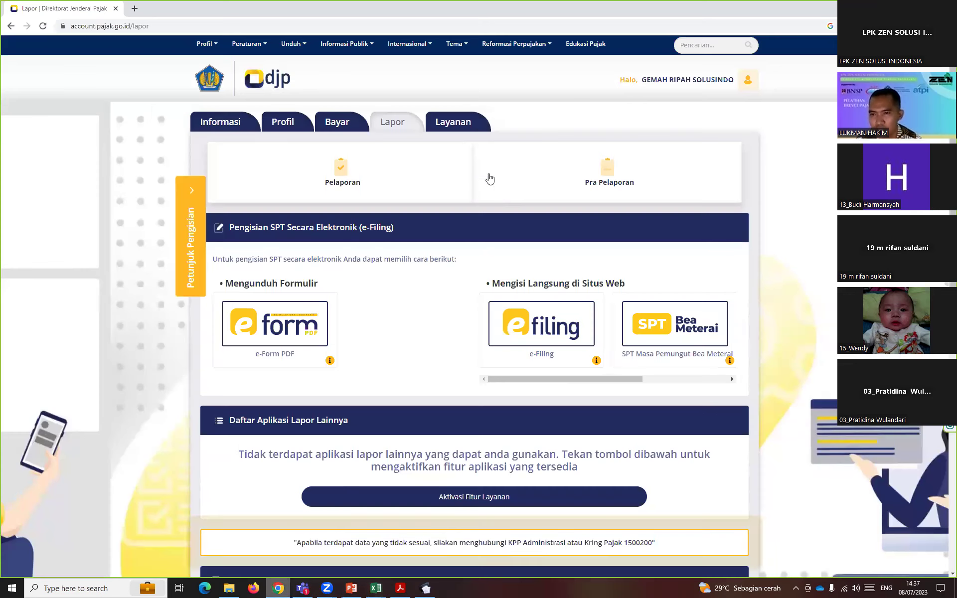
Go through e-Bupot Unifikasi to the Rekam BP form for PPh 4(2), 15, 22, 23
left_click(611, 182)
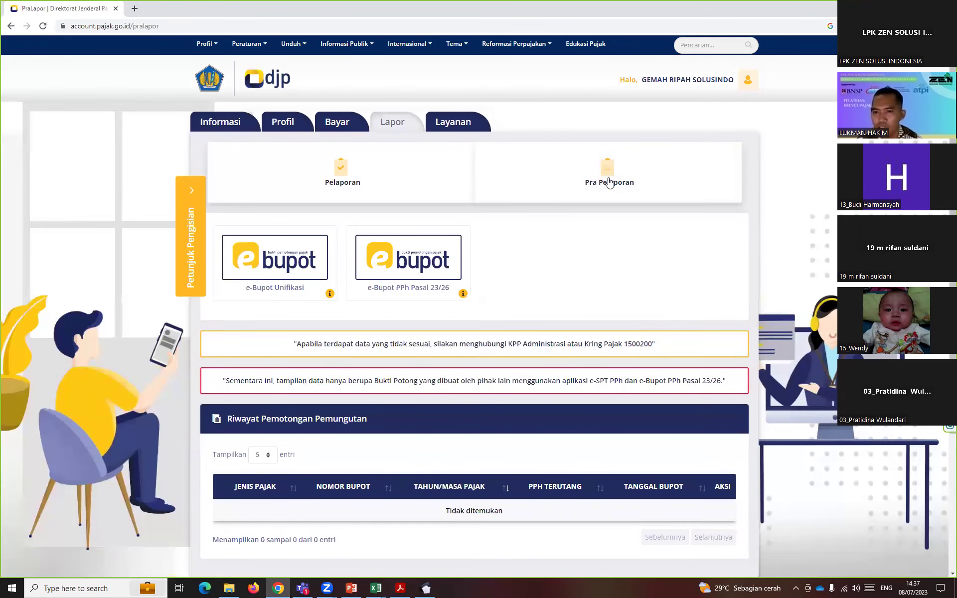
left_click(274, 269)
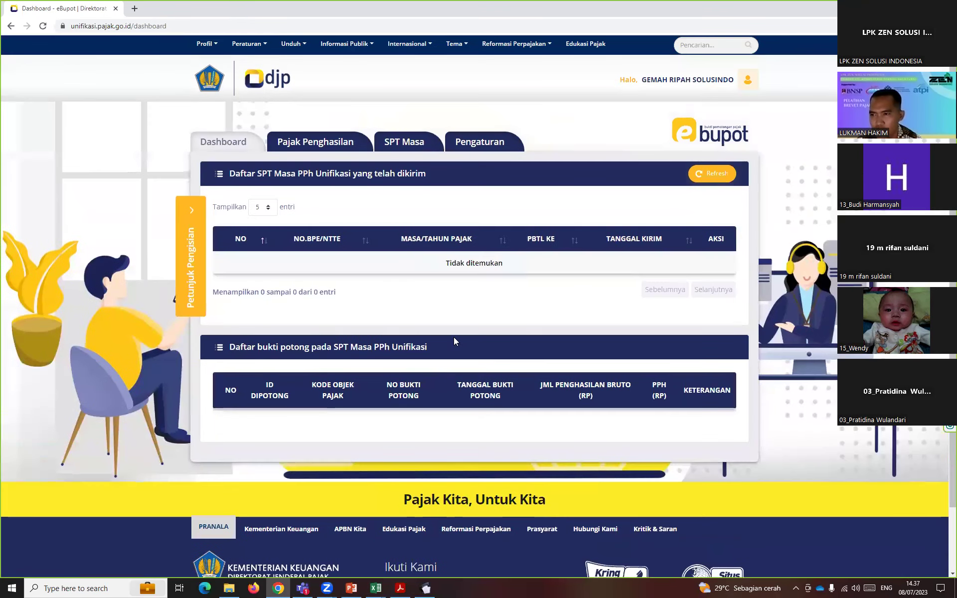
left_click(313, 143)
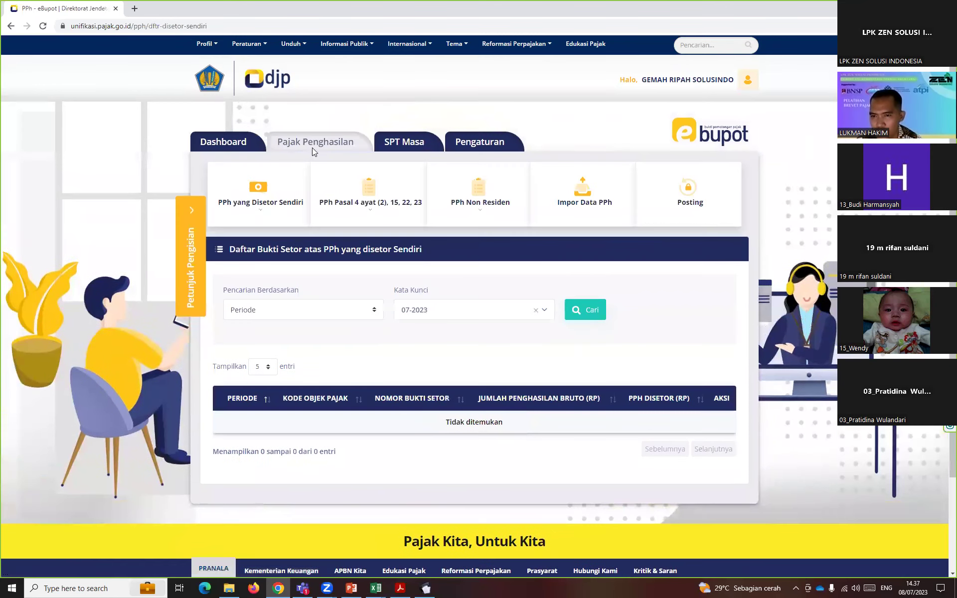
left_click(371, 210)
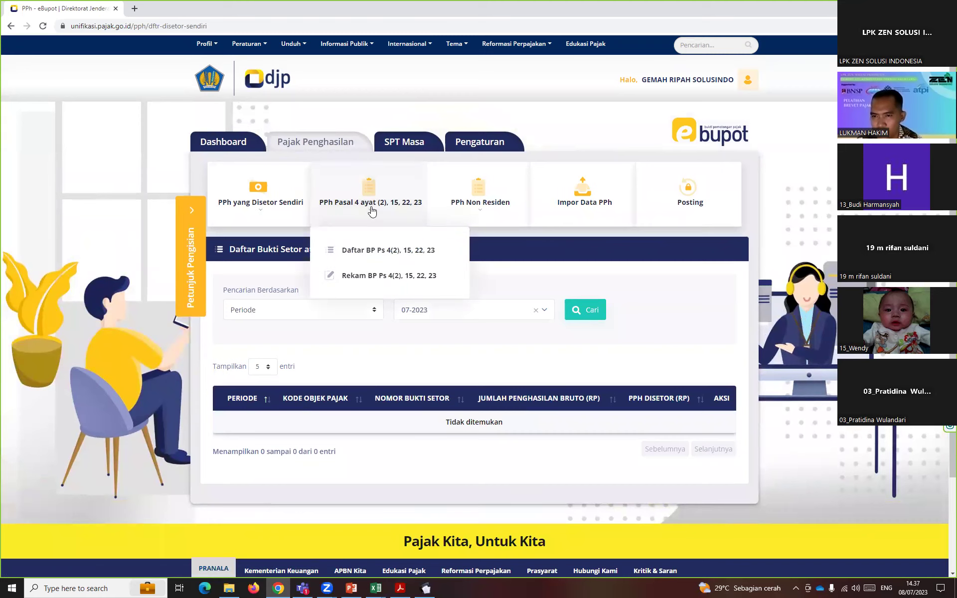
left_click(375, 277)
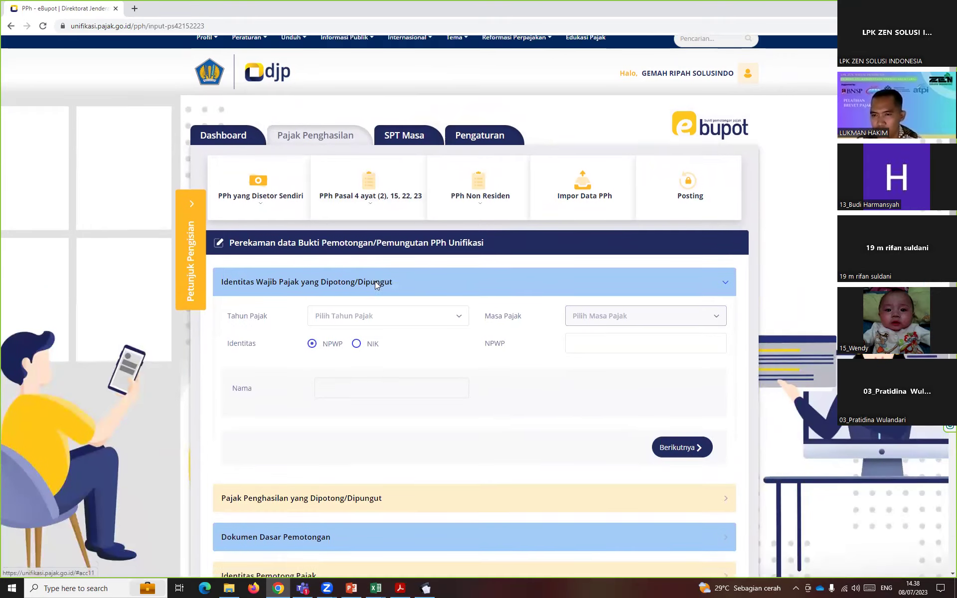
Set Tahun Pajak 2023 and Masa Pajak Januari, then select the NPWP field
scroll(374, 282, "down", 1)
left_click(368, 278)
left_click(325, 322)
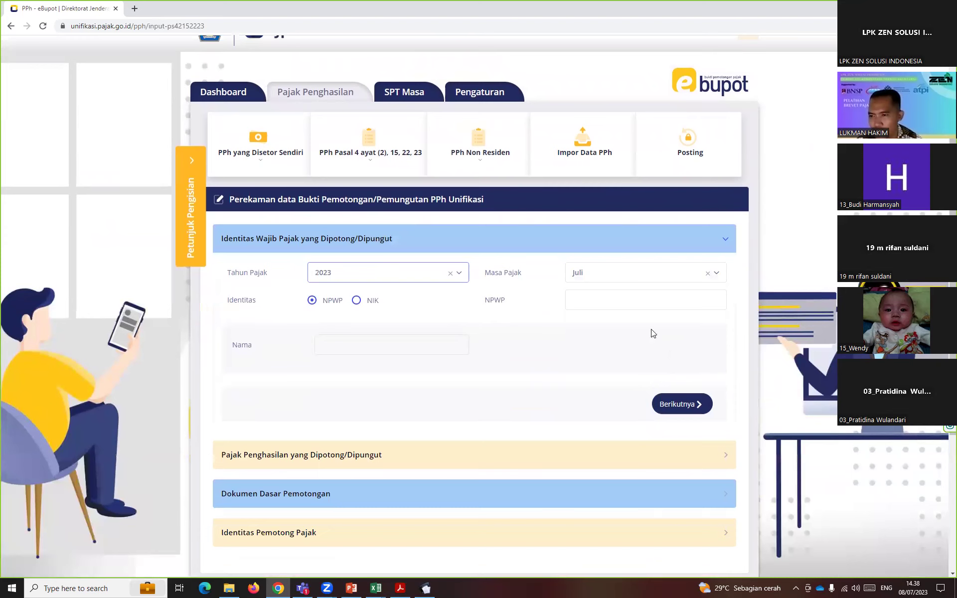
left_click(593, 276)
left_click(584, 322)
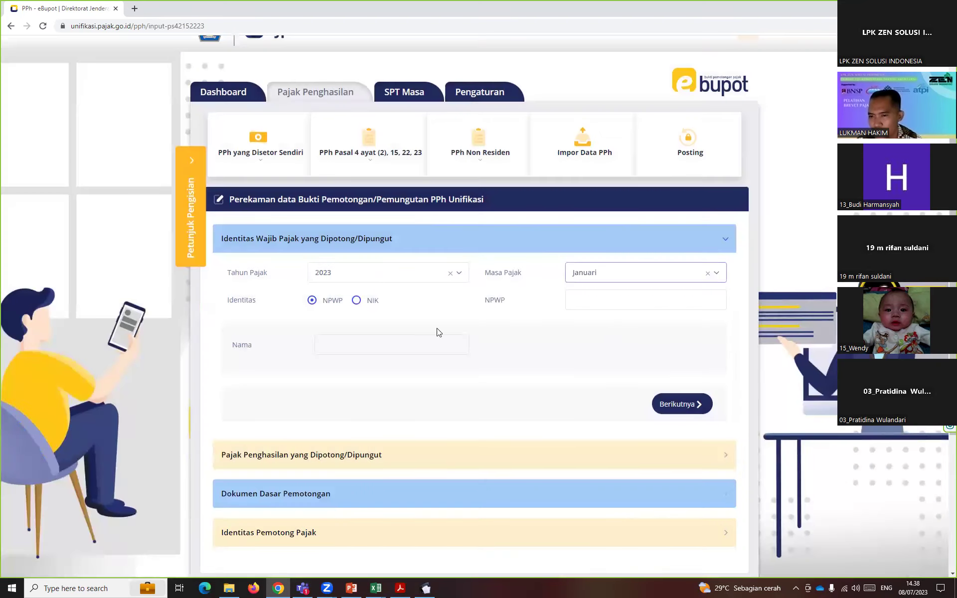
left_click(573, 300)
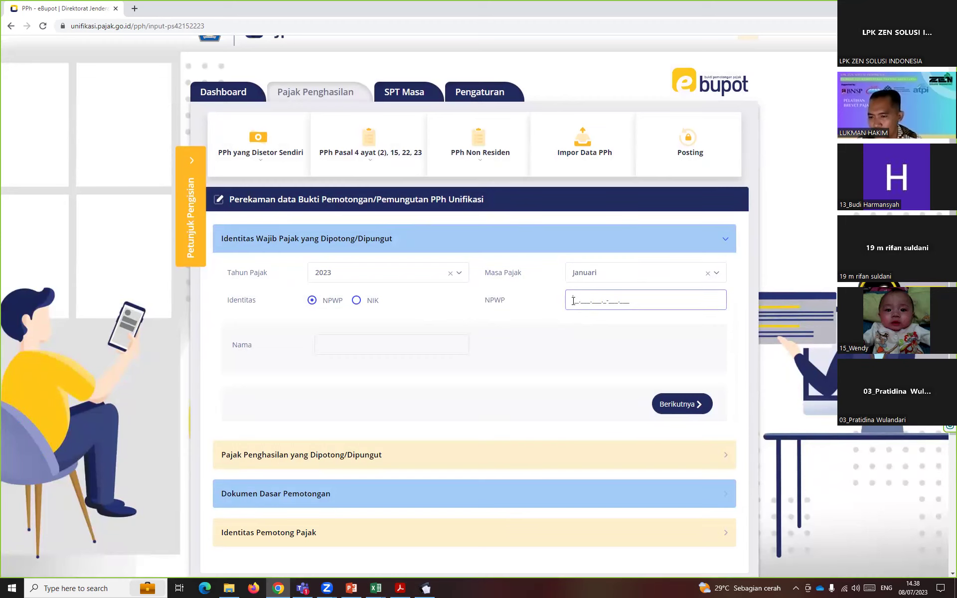
Glance at the Excel workbook, then open a new browser tab
key("alt+Tab")
key("alt+Tab")
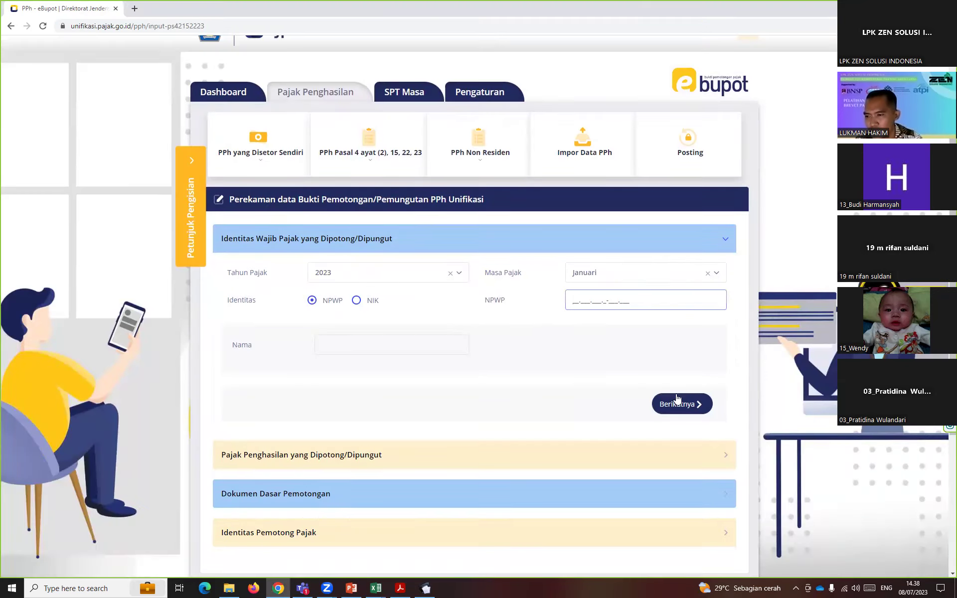
scroll(645, 404, "down", 2)
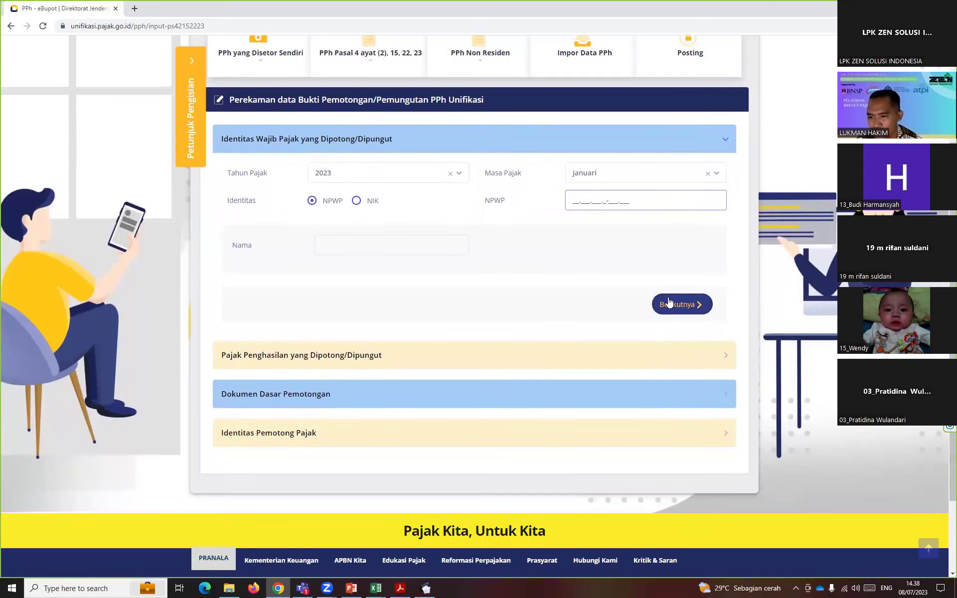
scroll(557, 340, "up", 3)
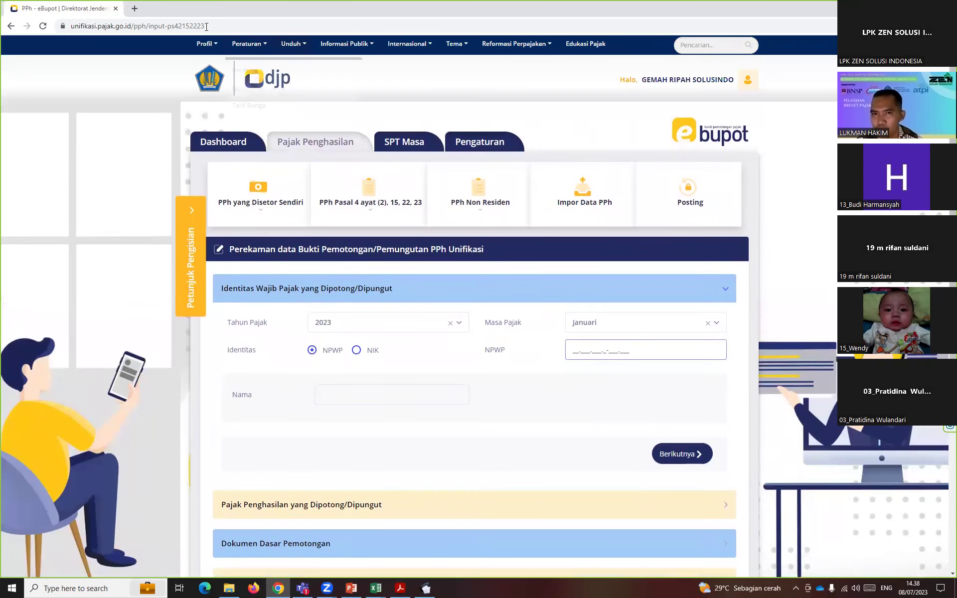
left_click(134, 9)
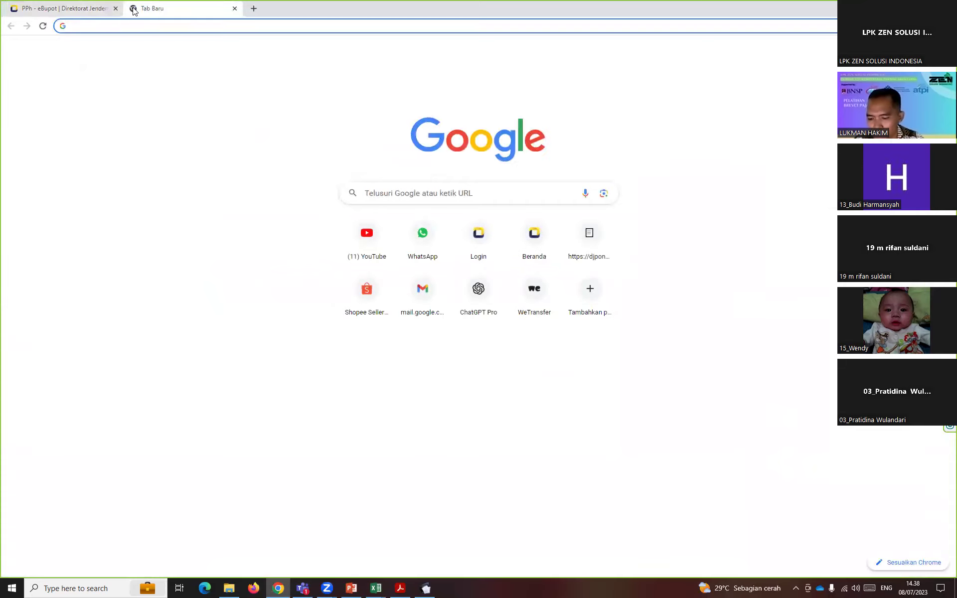
Search images for 'bukti potong pph 23' and preview the LAM Kependidikan sample slip
type("bukti potong")
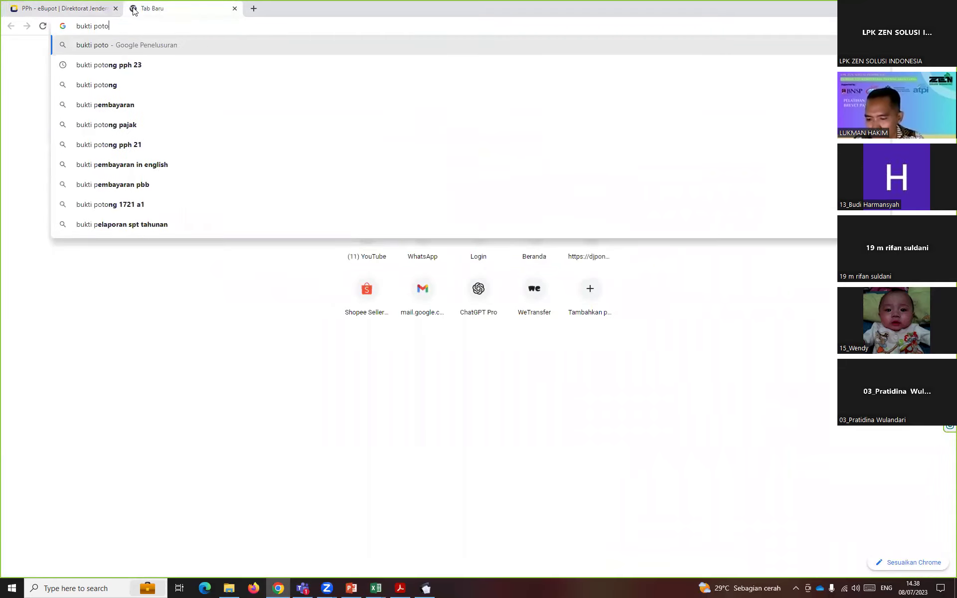
left_click(111, 65)
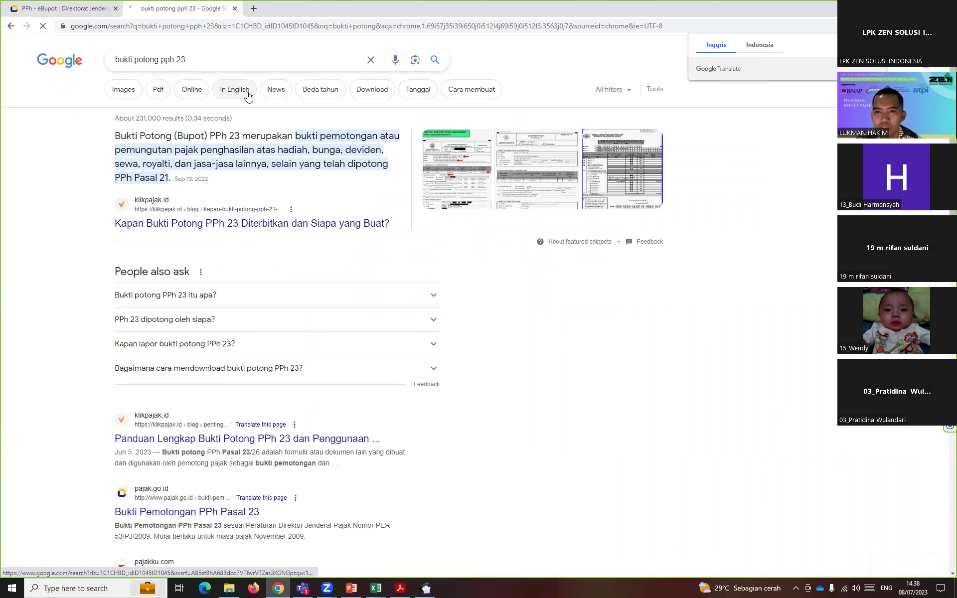
left_click(127, 93)
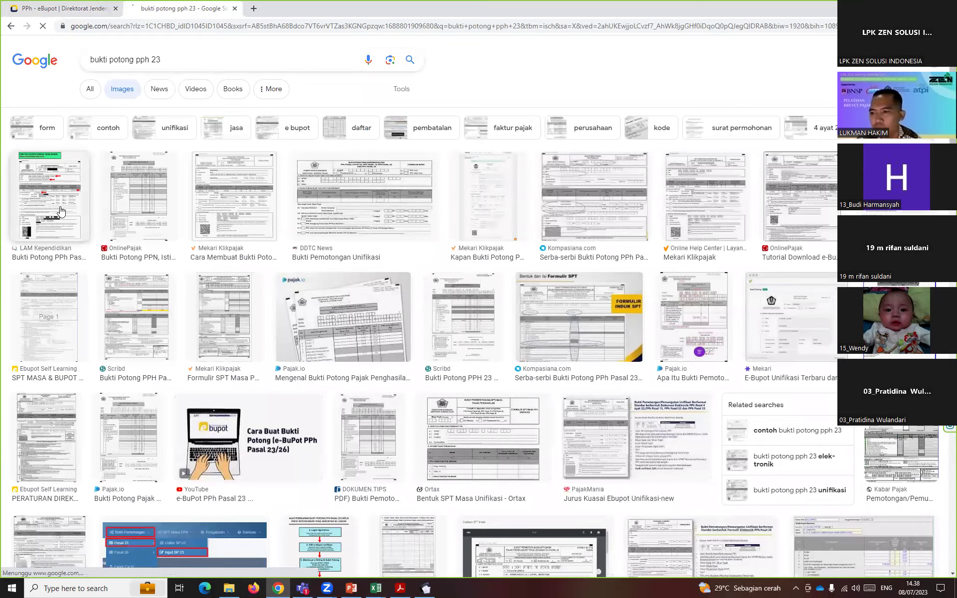
left_click(86, 222)
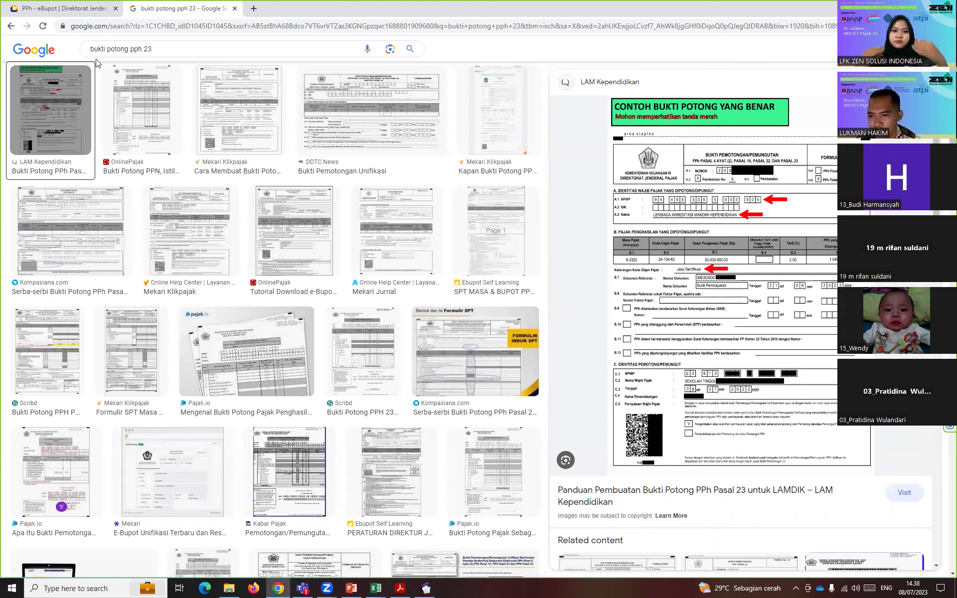
Compare the eBupot form with the sample slip, then return to the SIMULASI PPh Pasal 21 workbook
left_click(76, 8)
scroll(669, 316, "down", 2)
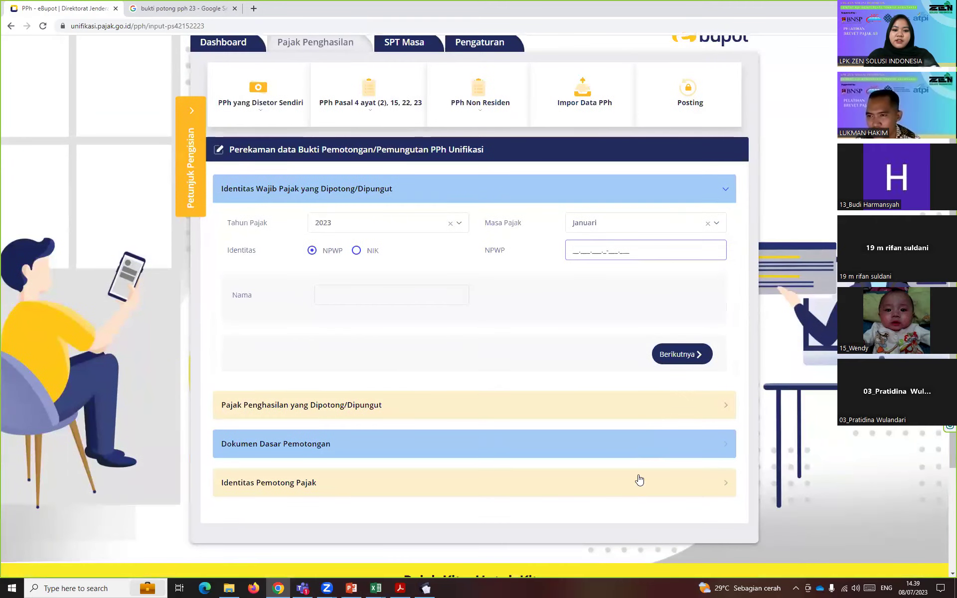
scroll(609, 384, "up", 2)
left_click(176, 8)
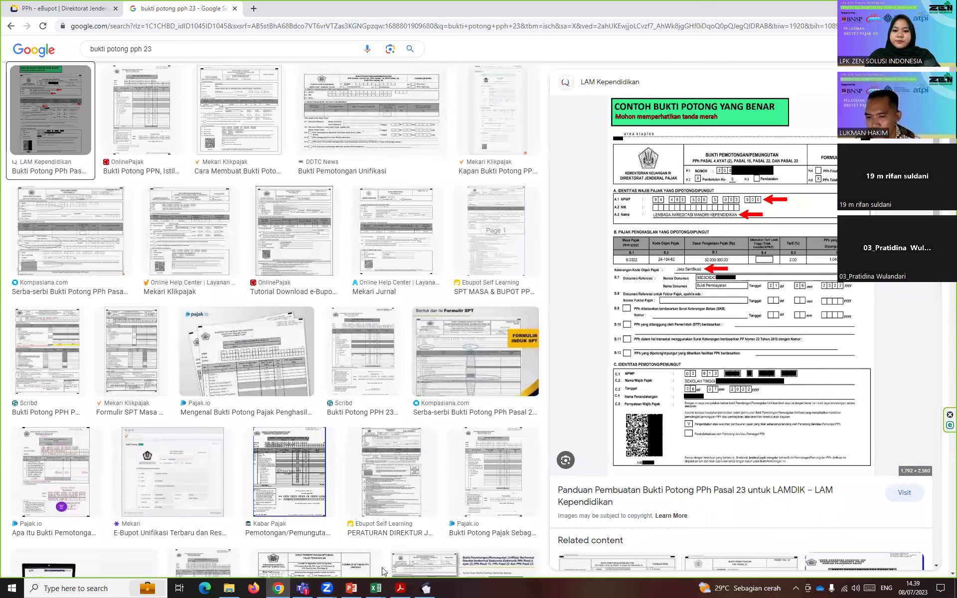
mouse_move(386, 588)
left_click(337, 555)
left_click(173, 303)
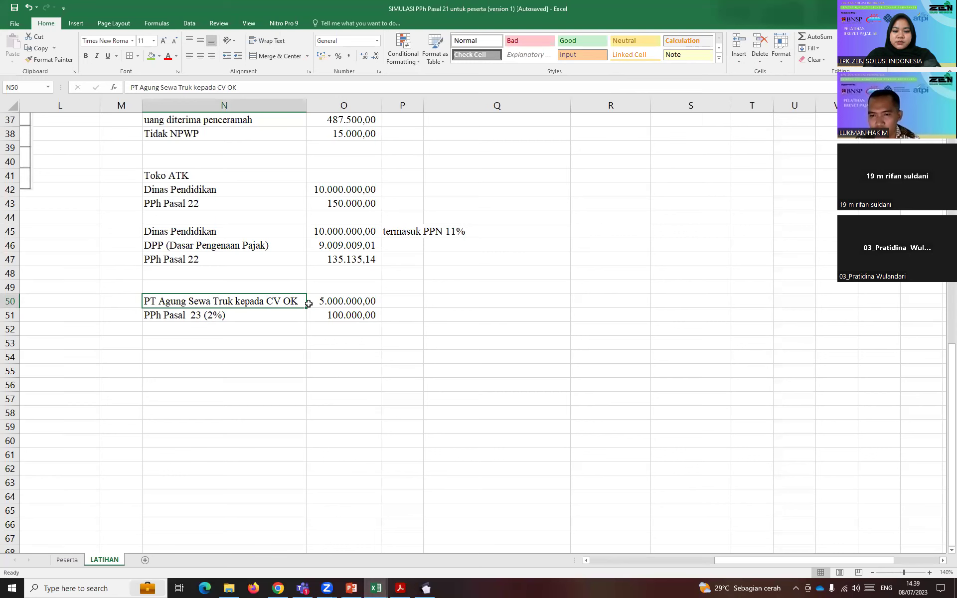
Show the N50 truck-rental row and =2%*O50 formula in O51, then go back to the eBupot tab
left_click(331, 324)
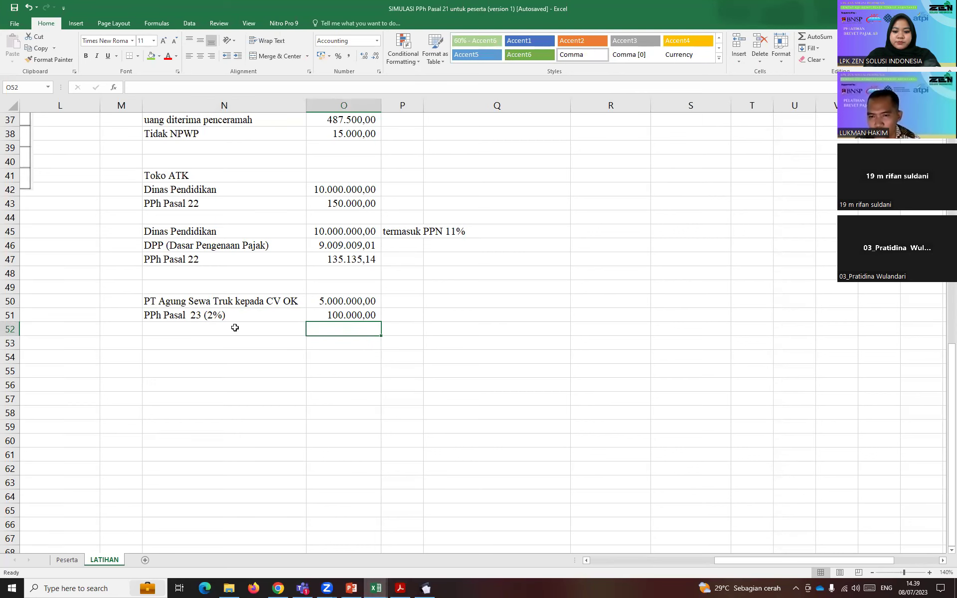
left_click(265, 292)
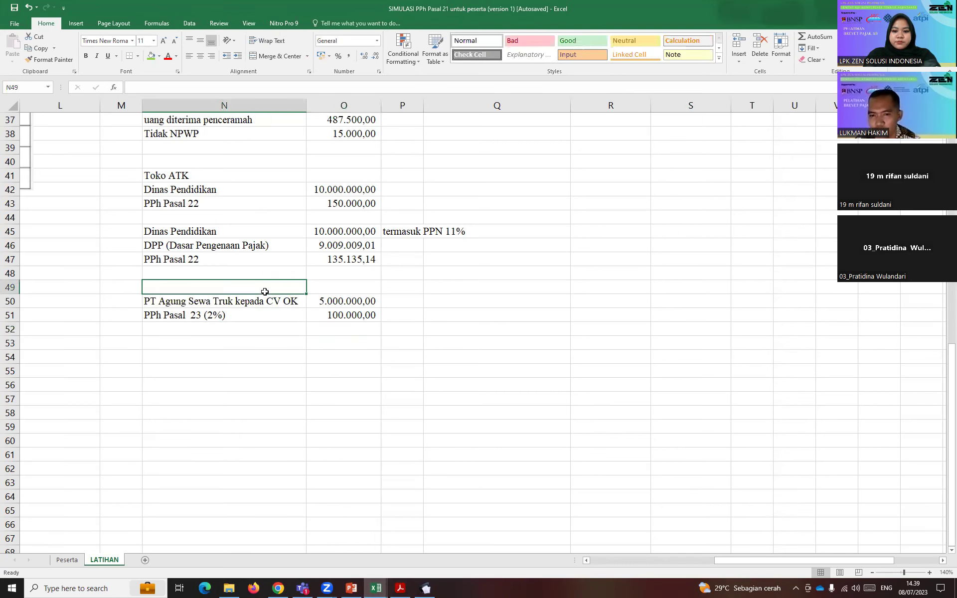
left_click(176, 299)
left_click(343, 315)
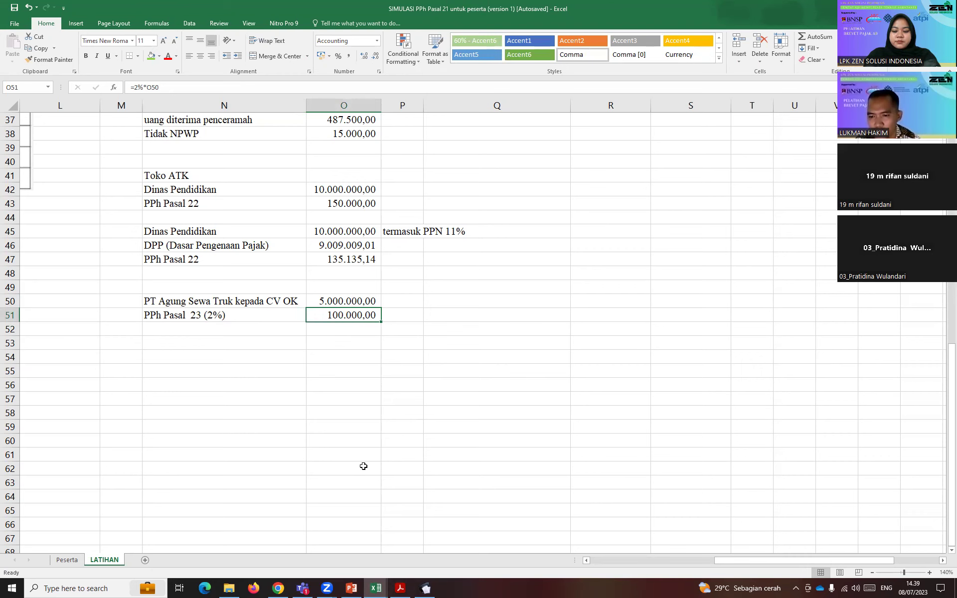
left_click(292, 586)
left_click(65, 9)
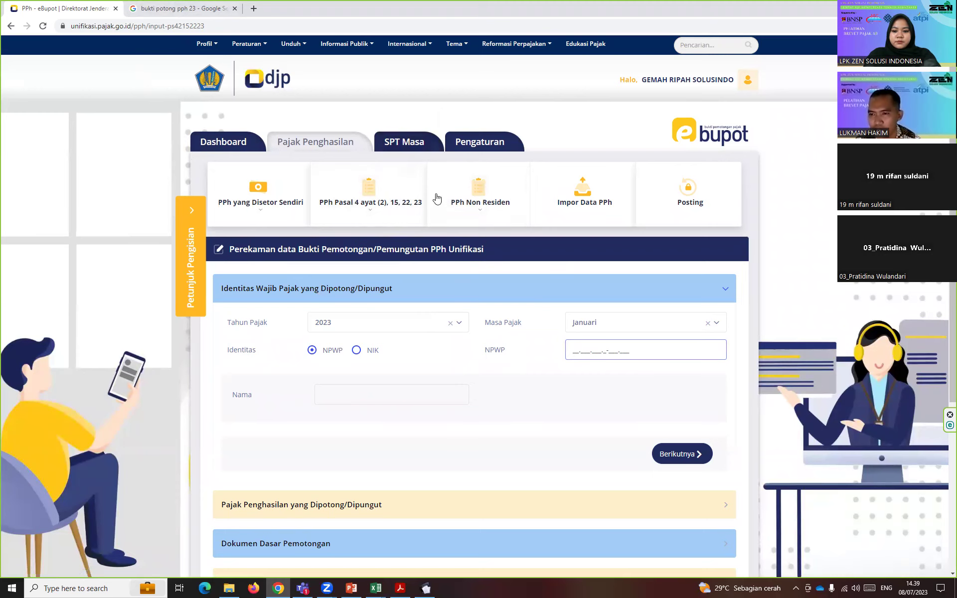
scroll(437, 199, "down", 1)
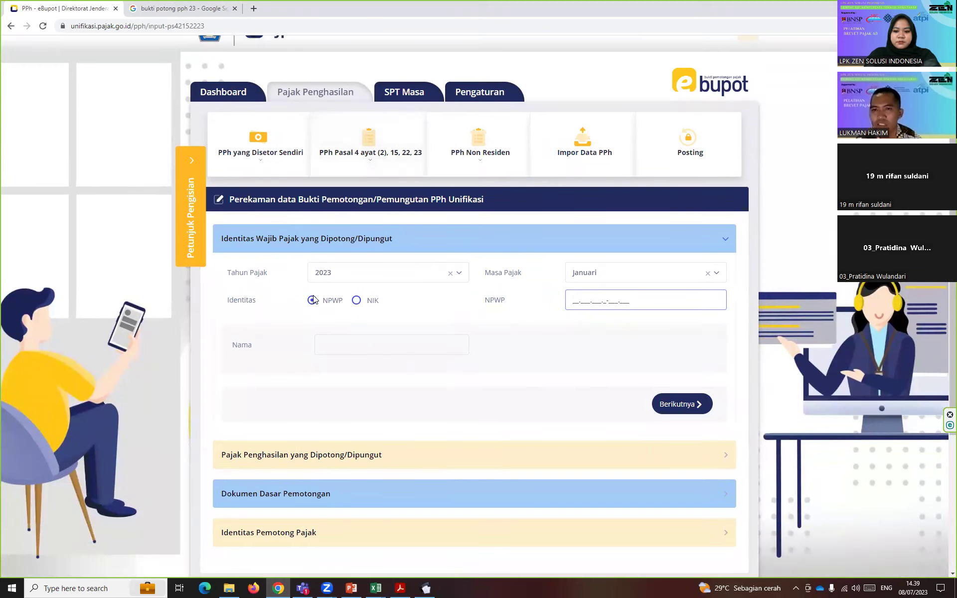
Bring up PowerPoint slide 71, 'Ketentuan Pemotongan PPh Pasal 23', and deselect its text box
left_click(351, 588)
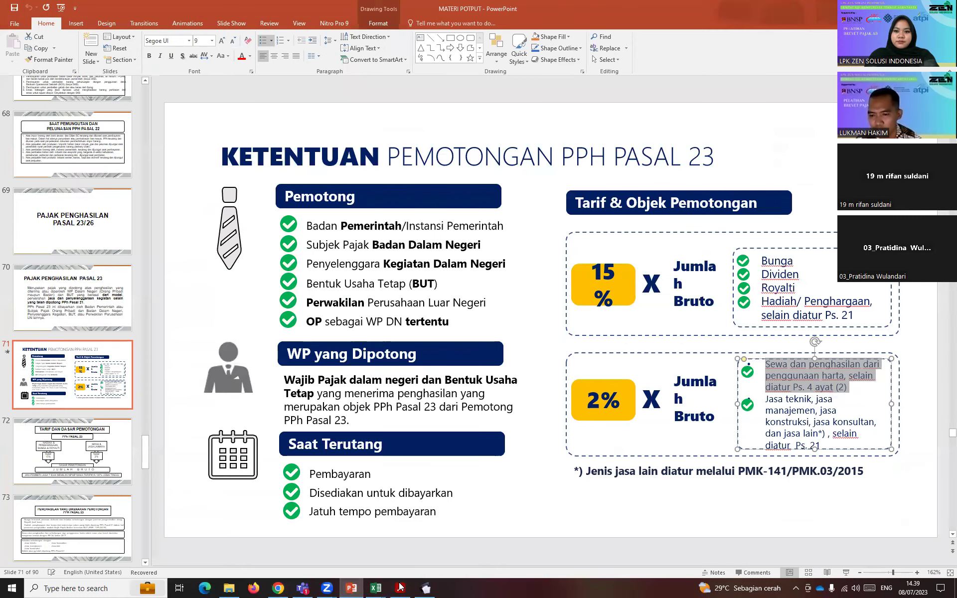
left_click(753, 510)
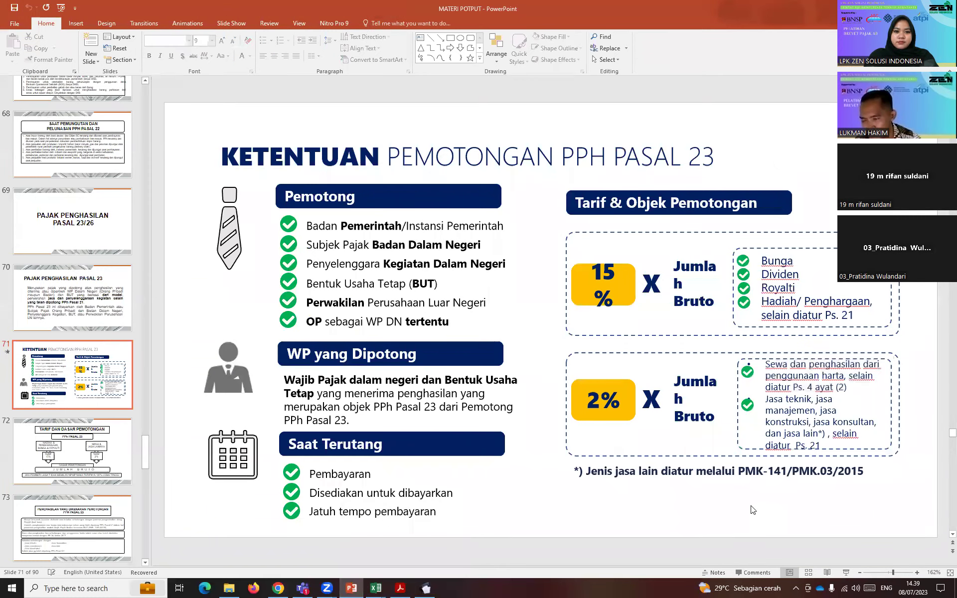